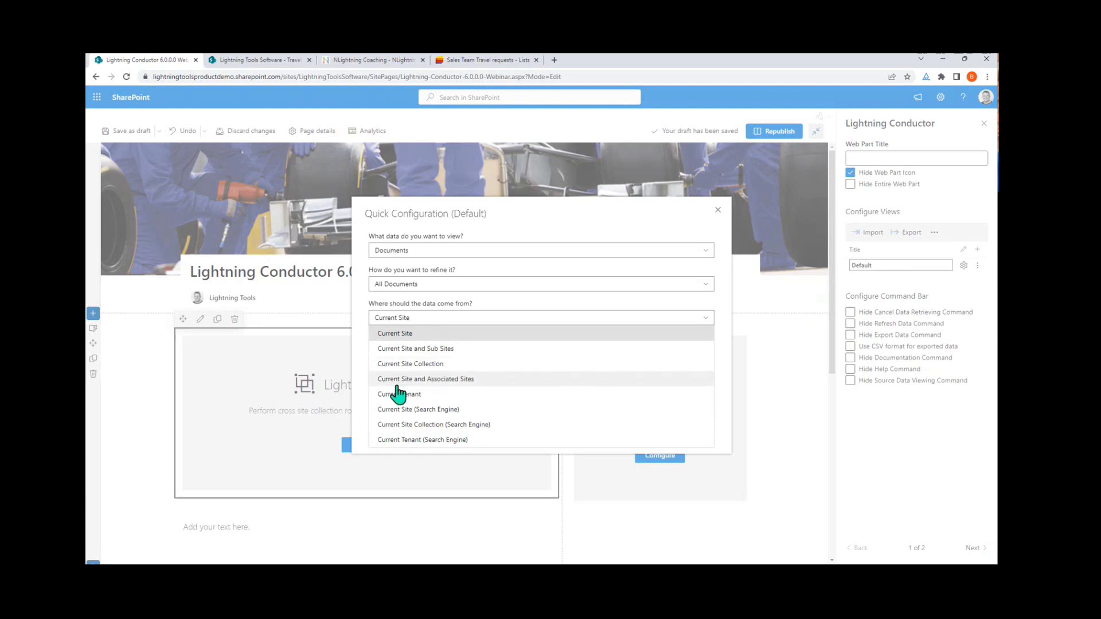
# Step: Configure the wide web part to pull documents from Current Site and Associated Sites, with person avatars and document preview enabled, and save
pyautogui.click(482, 380)
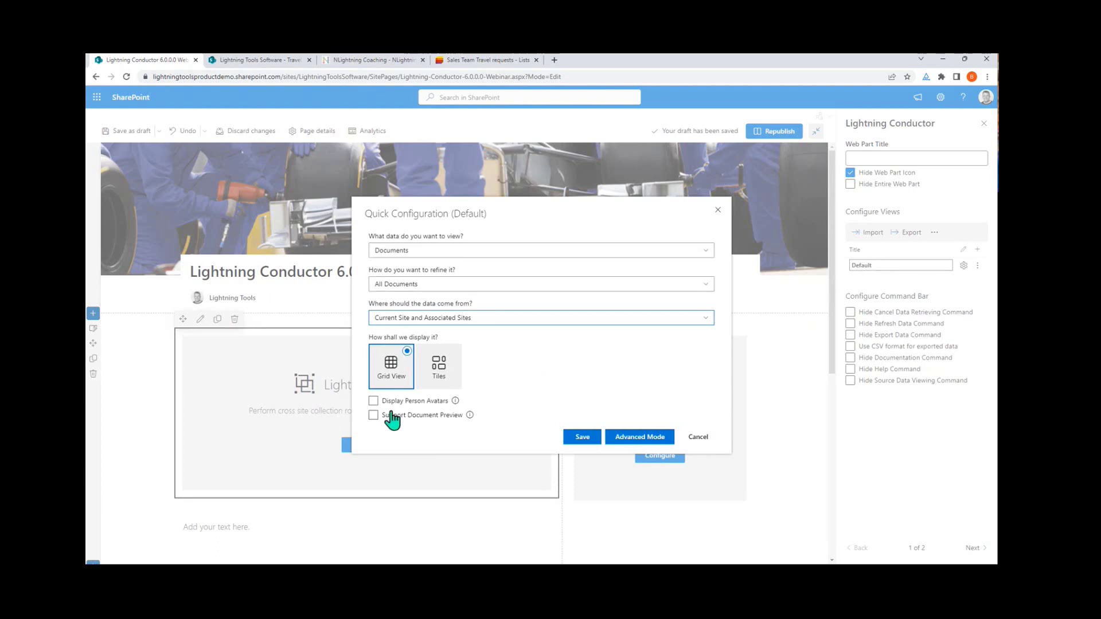
pyautogui.click(373, 400)
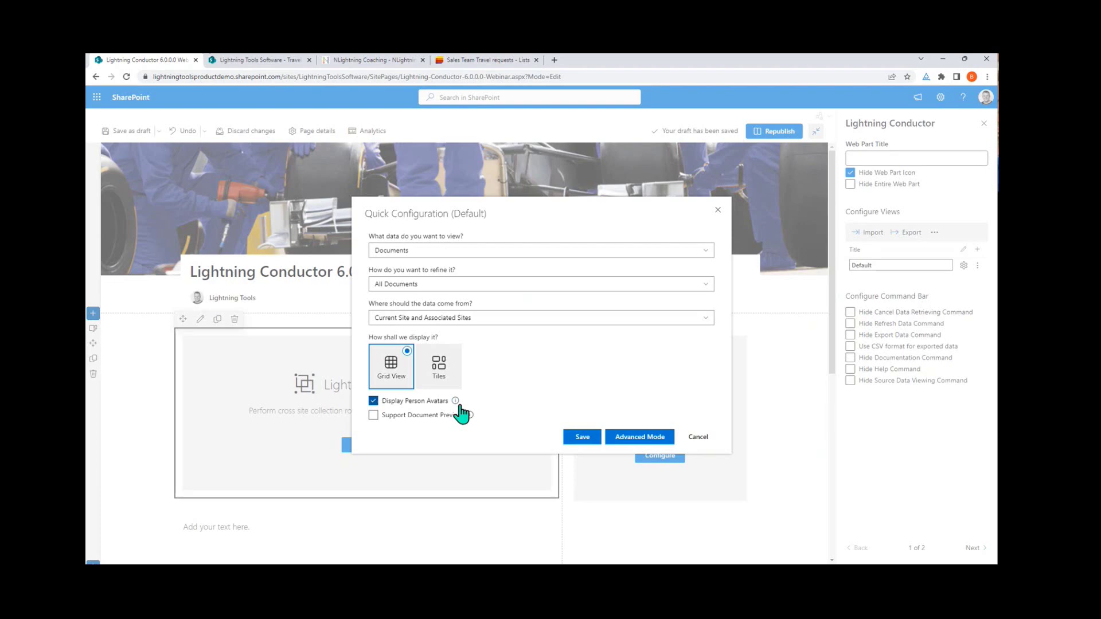
pyautogui.click(373, 415)
pyautogui.click(581, 437)
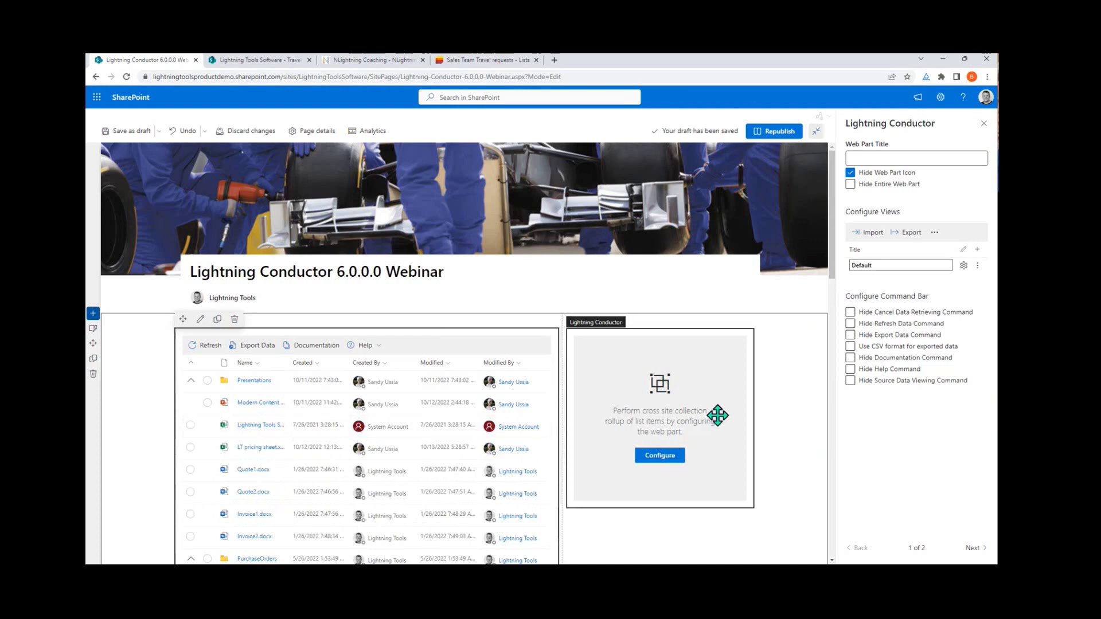
# Step: Configure the narrow web part to preview the Selected Document from Another Lightning Conductor and save the configuration
pyautogui.click(667, 458)
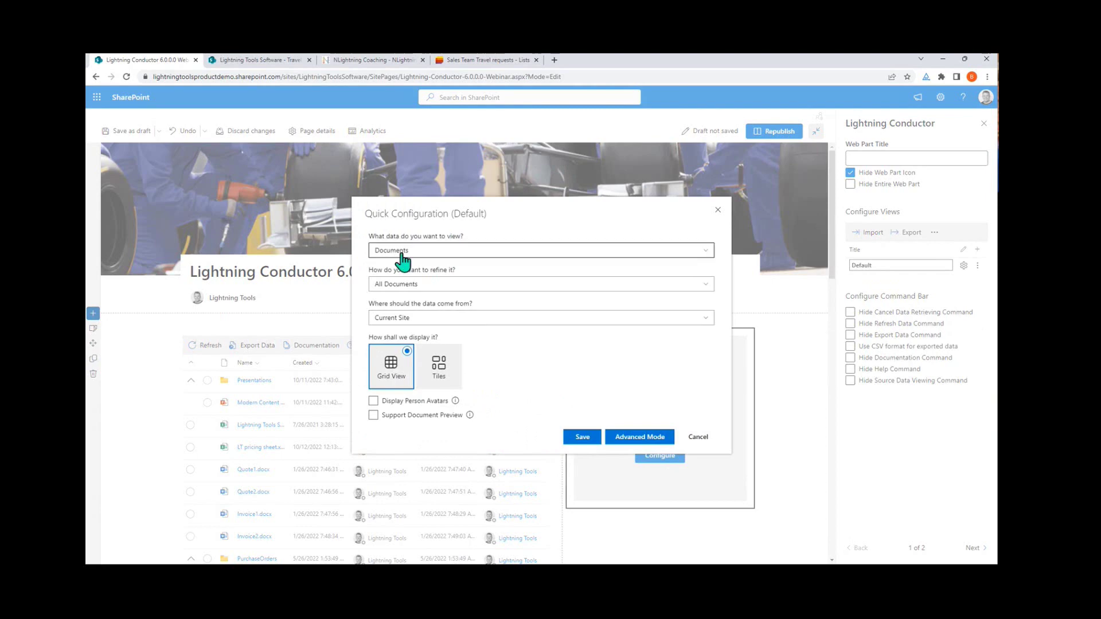
pyautogui.click(437, 320)
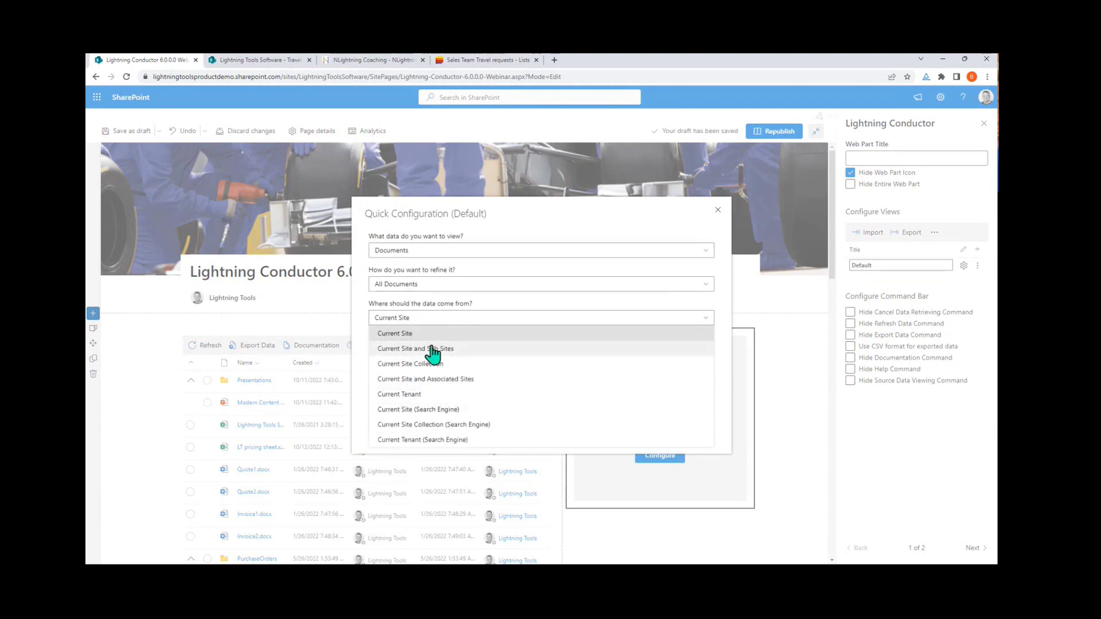
pyautogui.click(434, 287)
pyautogui.click(435, 288)
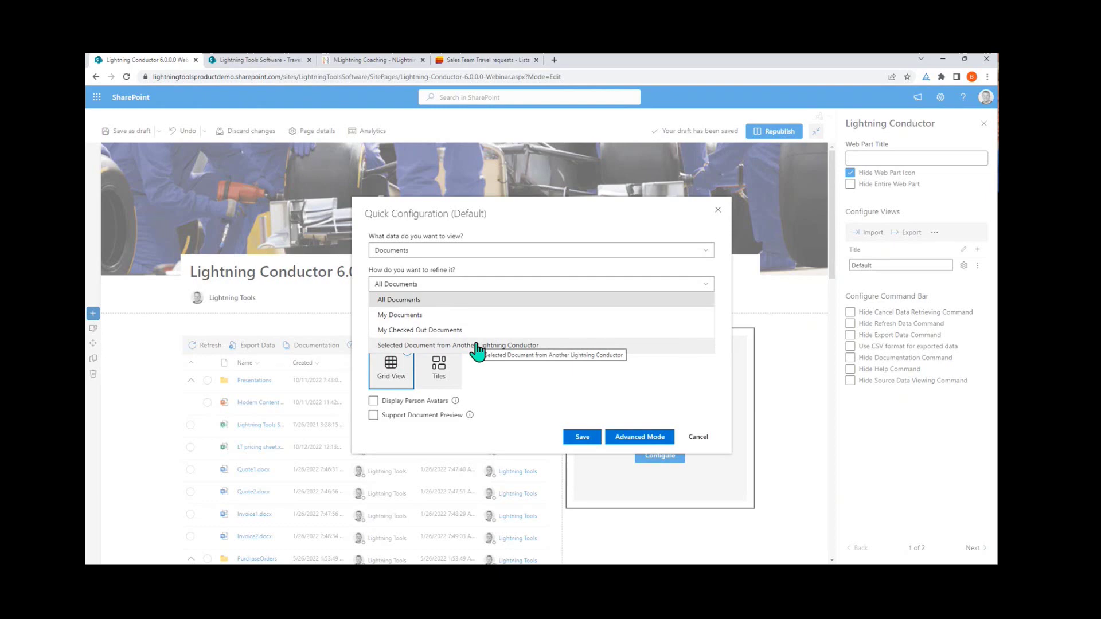
pyautogui.click(437, 346)
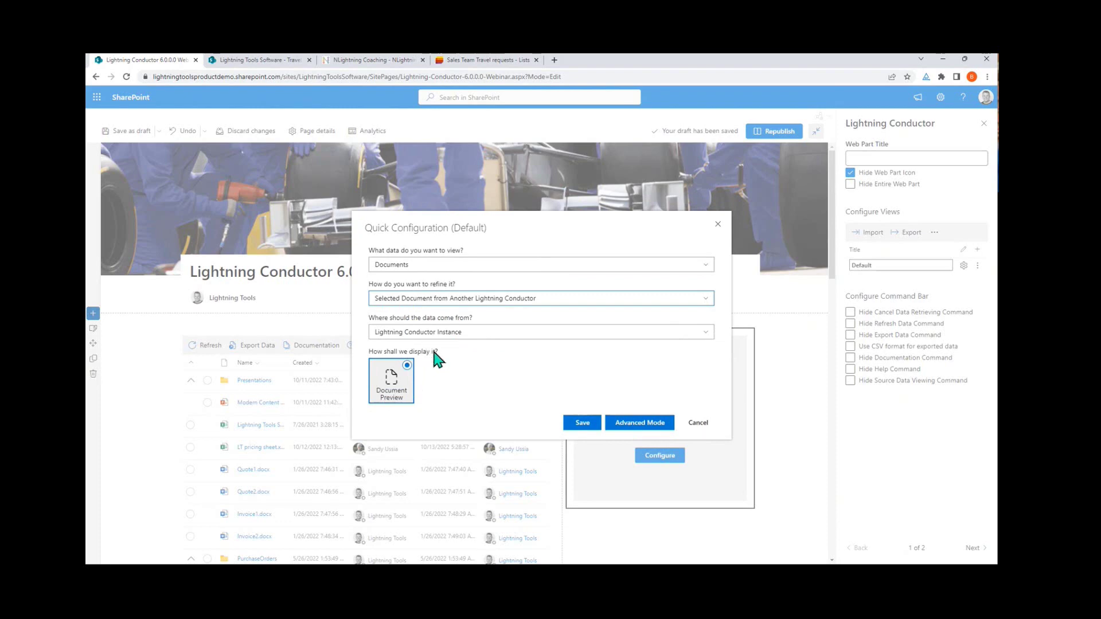
pyautogui.click(582, 424)
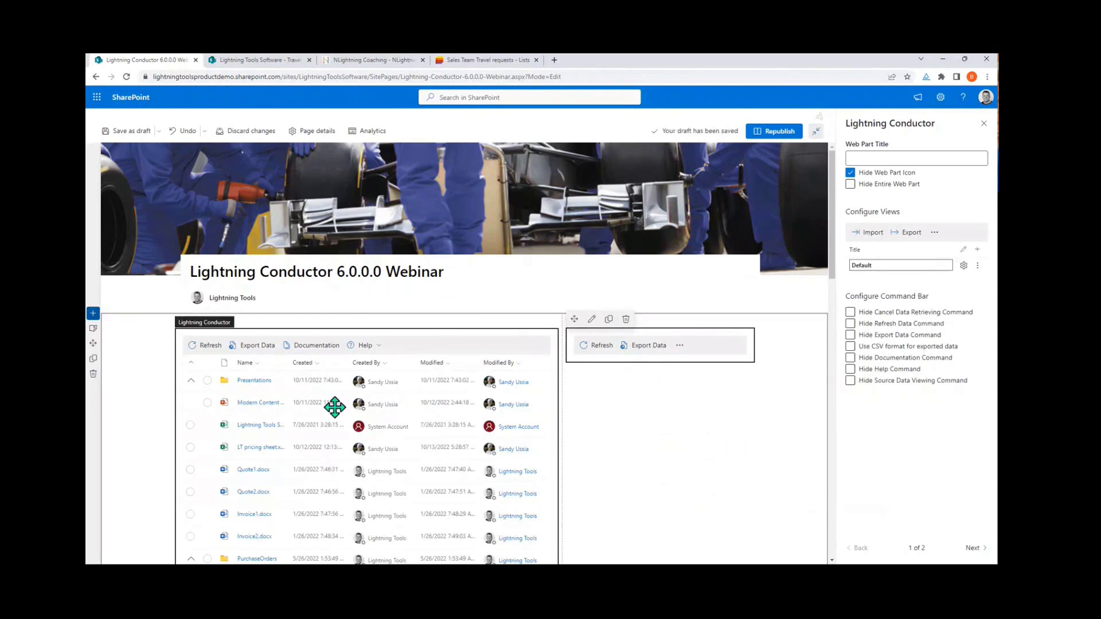
# Step: Test the document preview by paging through the Modern Content presentation's slides, previewing Invoice1.docx, and reselecting the presentation
pyautogui.click(211, 404)
pyautogui.click(208, 403)
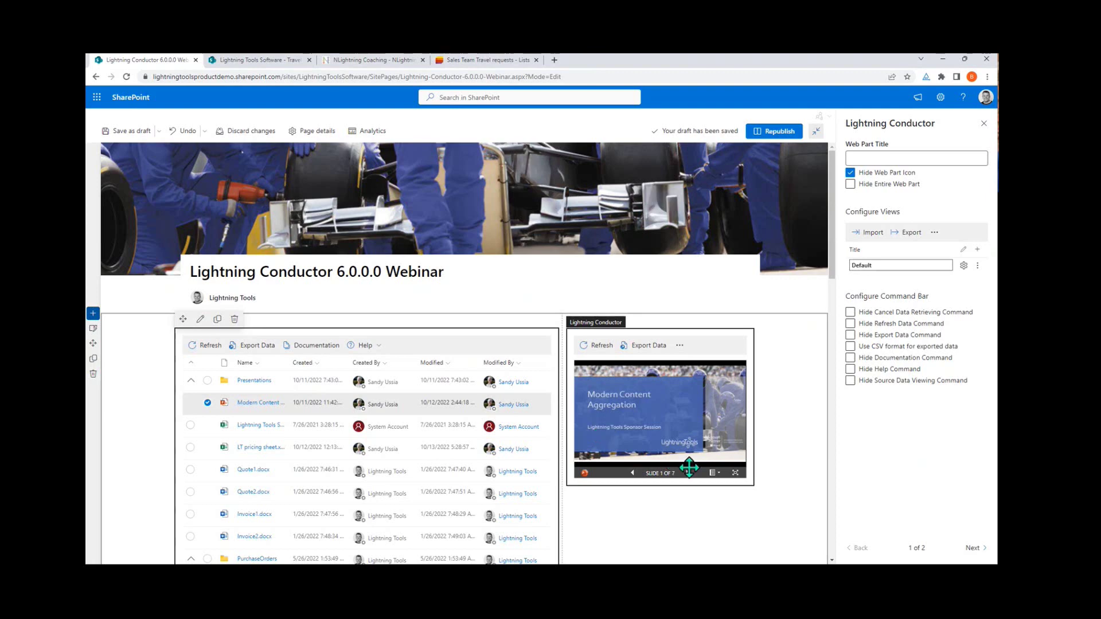
pyautogui.click(687, 472)
pyautogui.click(687, 473)
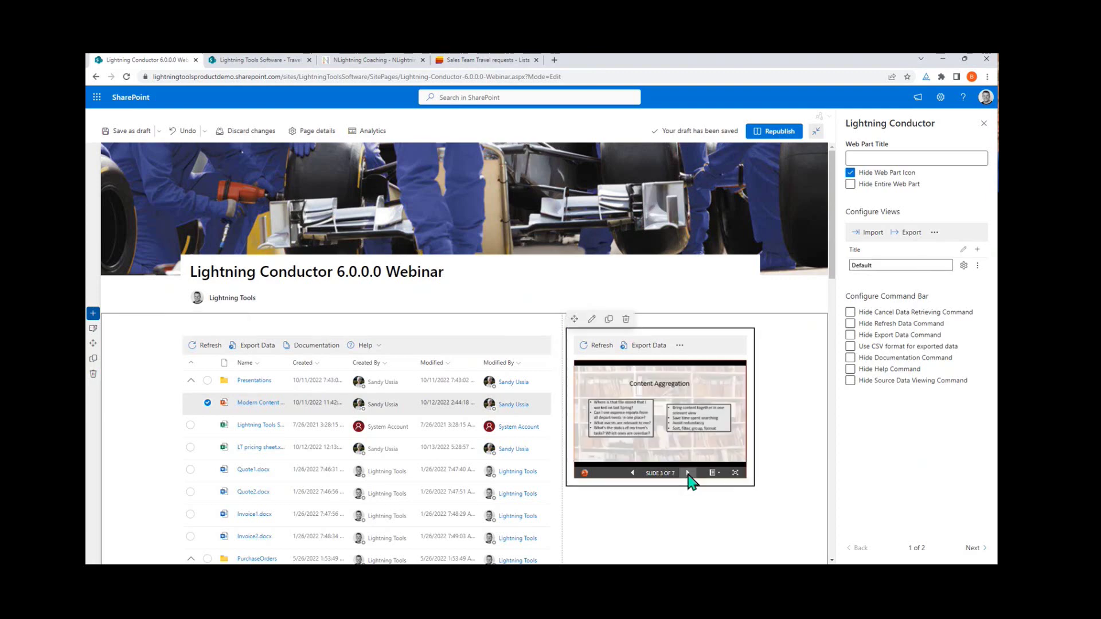
pyautogui.click(687, 472)
pyautogui.click(687, 472)
pyautogui.click(687, 472)
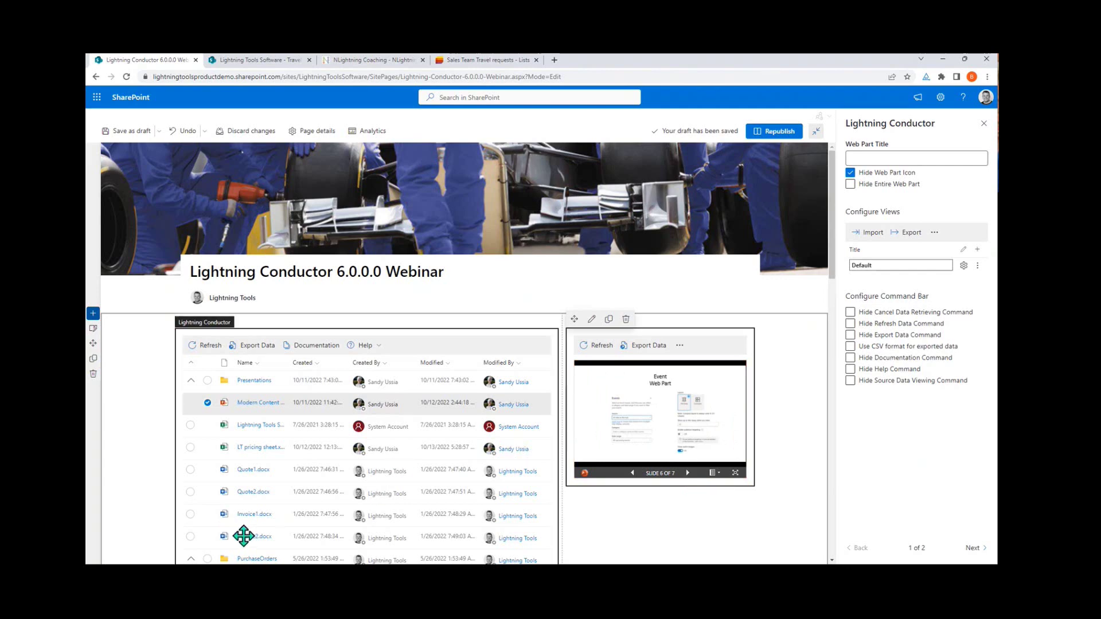
pyautogui.click(190, 514)
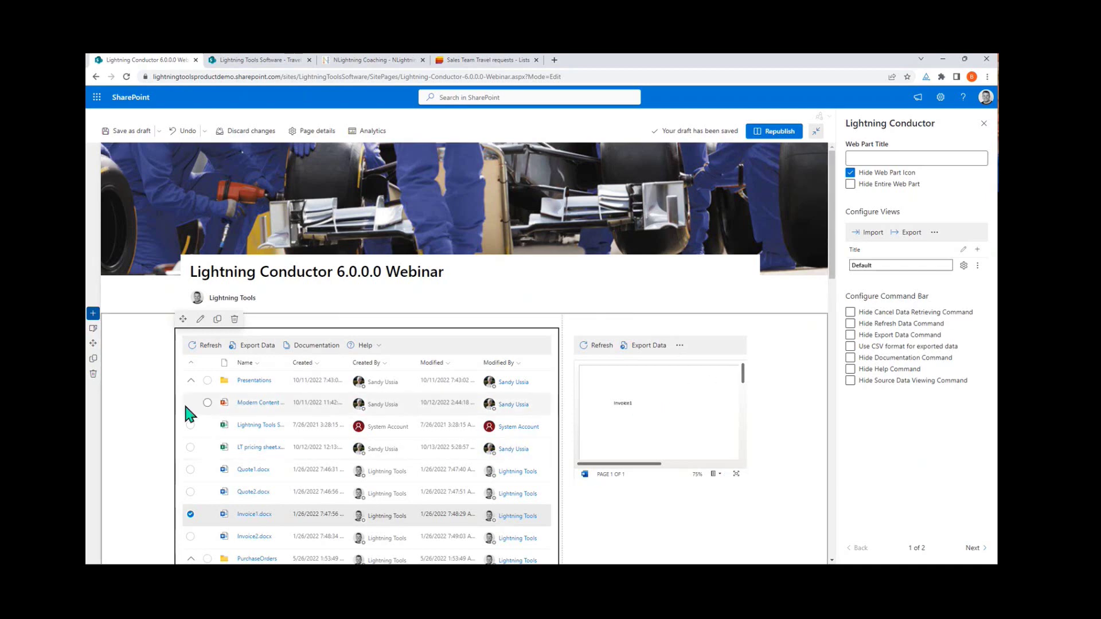
pyautogui.click(207, 402)
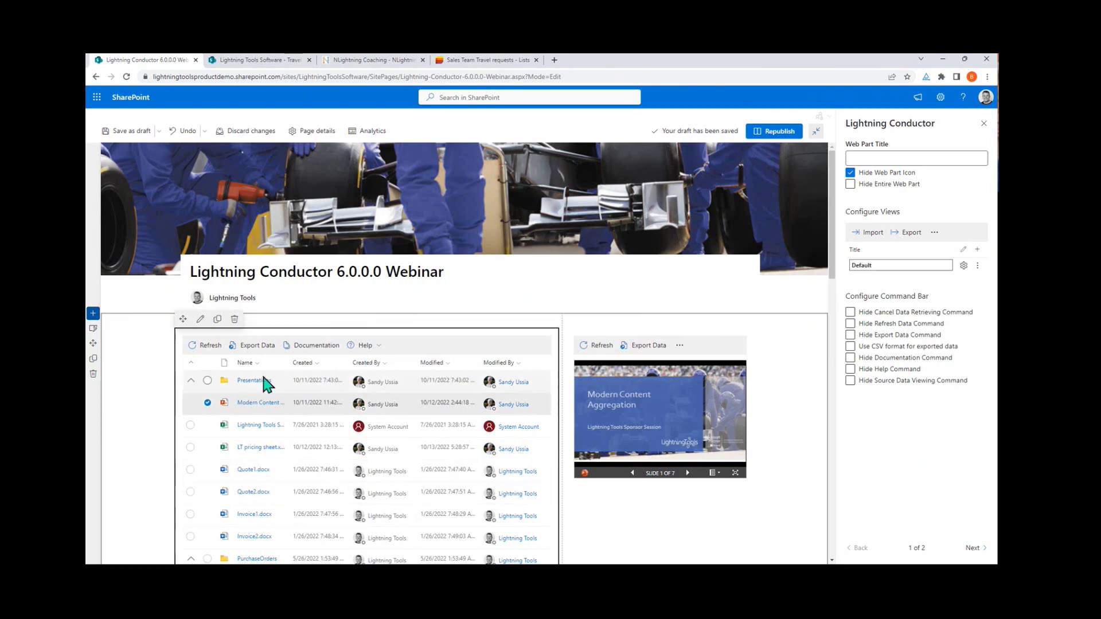
# Step: Show the File Size column in the documents grid
pyautogui.click(448, 362)
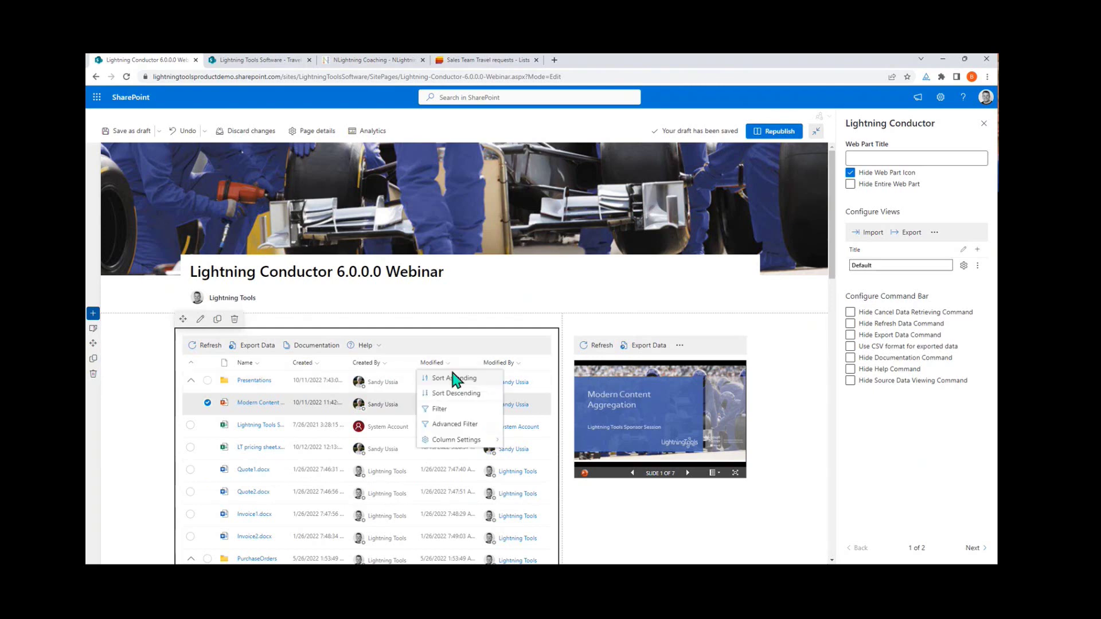
pyautogui.click(462, 442)
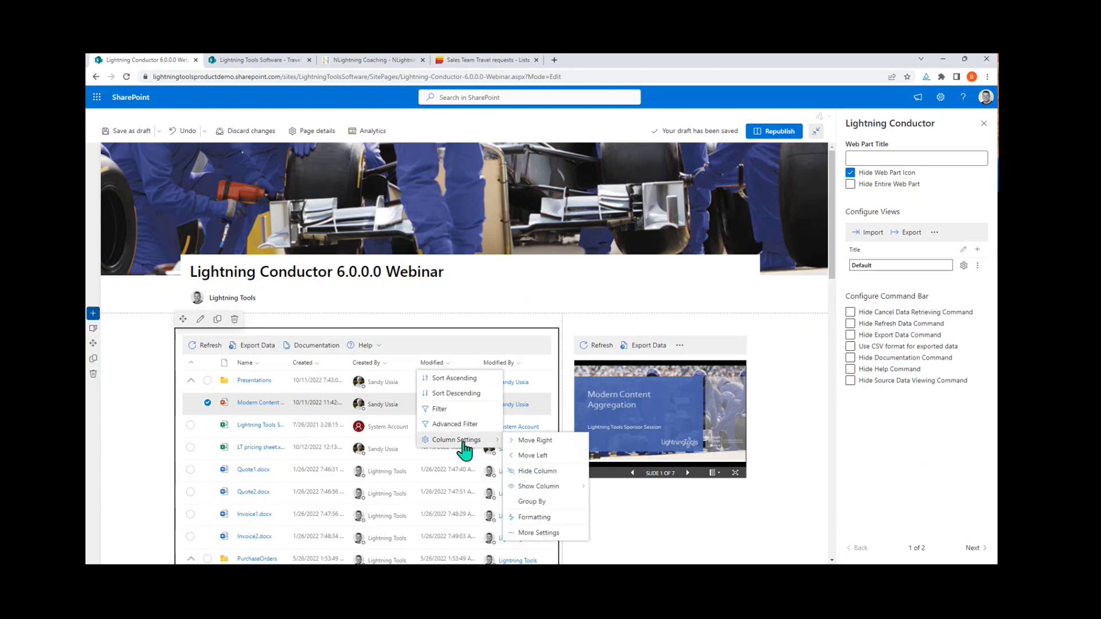
pyautogui.moveTo(541, 492)
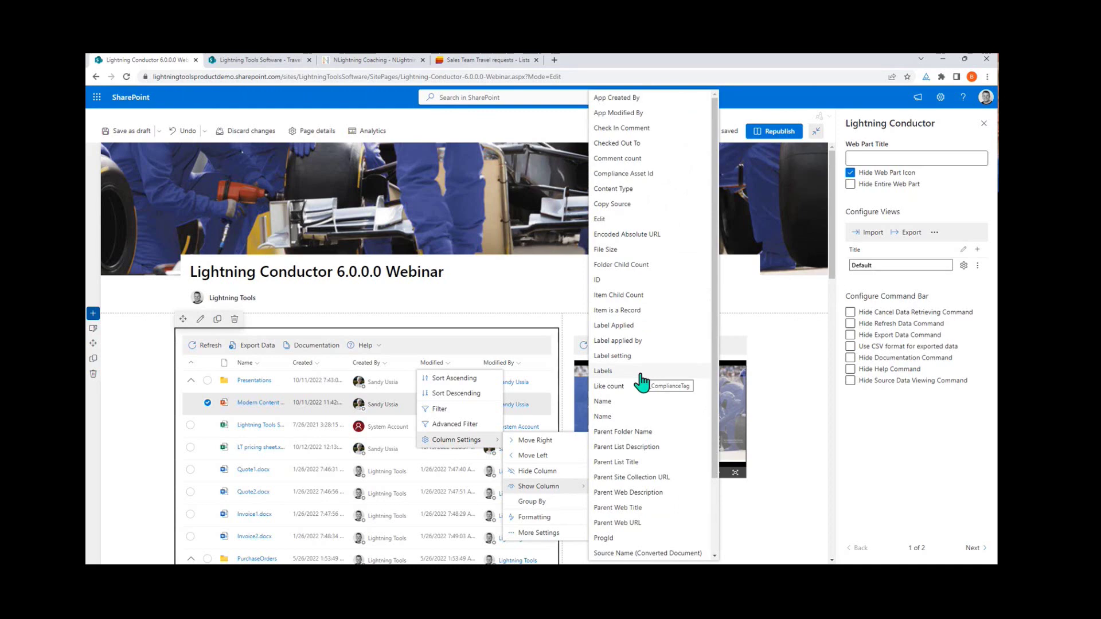
pyautogui.click(621, 251)
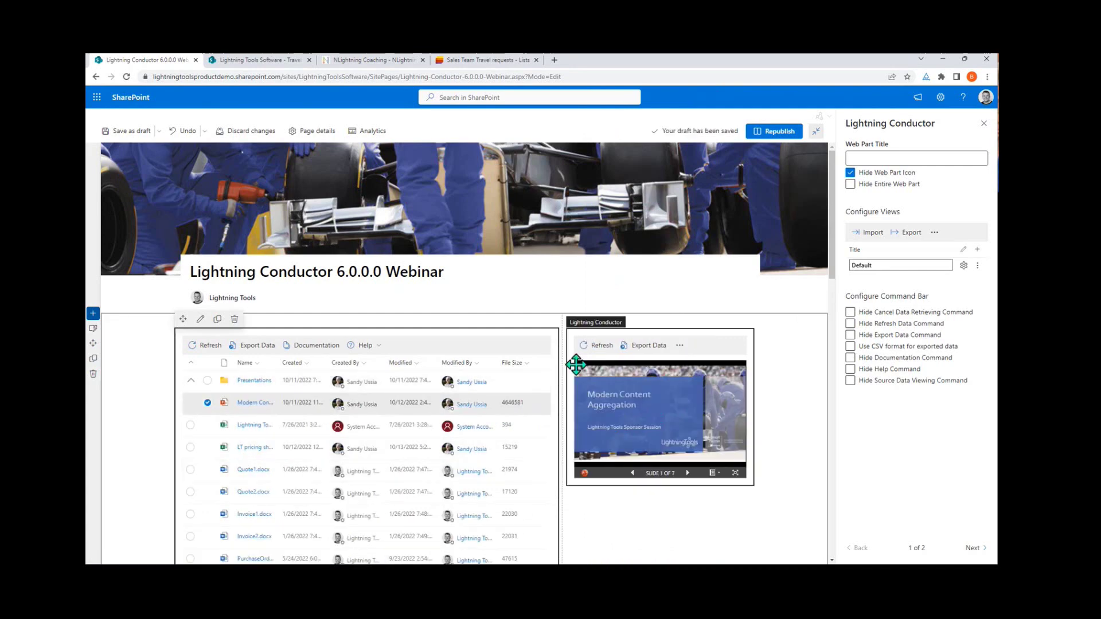
# Step: Set the File Size column's display format to MB and save the column settings
pyautogui.click(526, 363)
pyautogui.moveTo(564, 439)
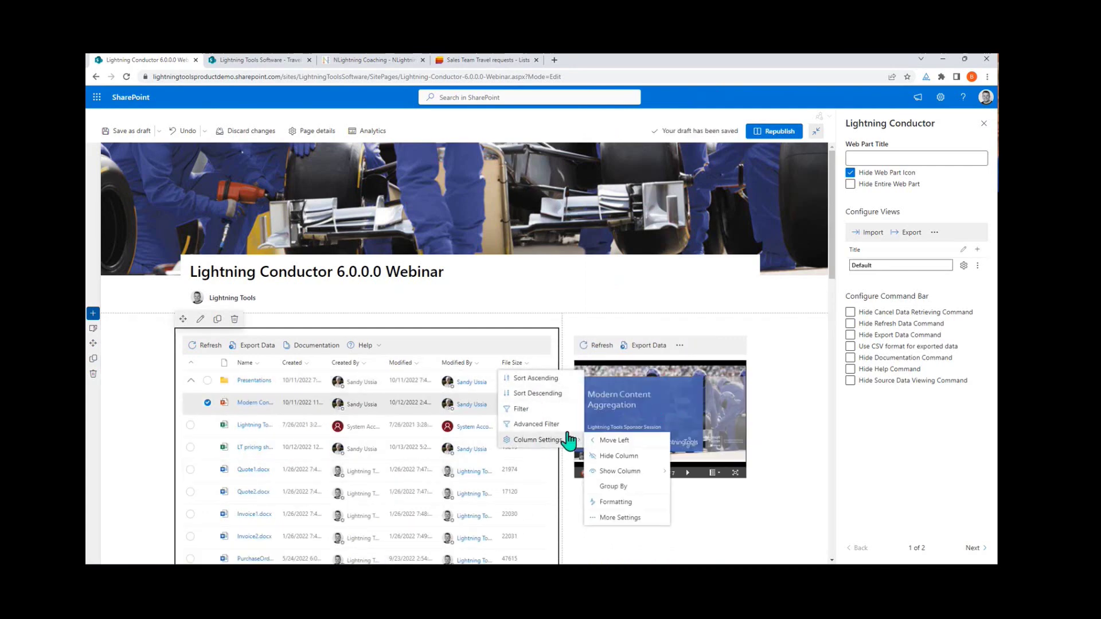
pyautogui.click(620, 518)
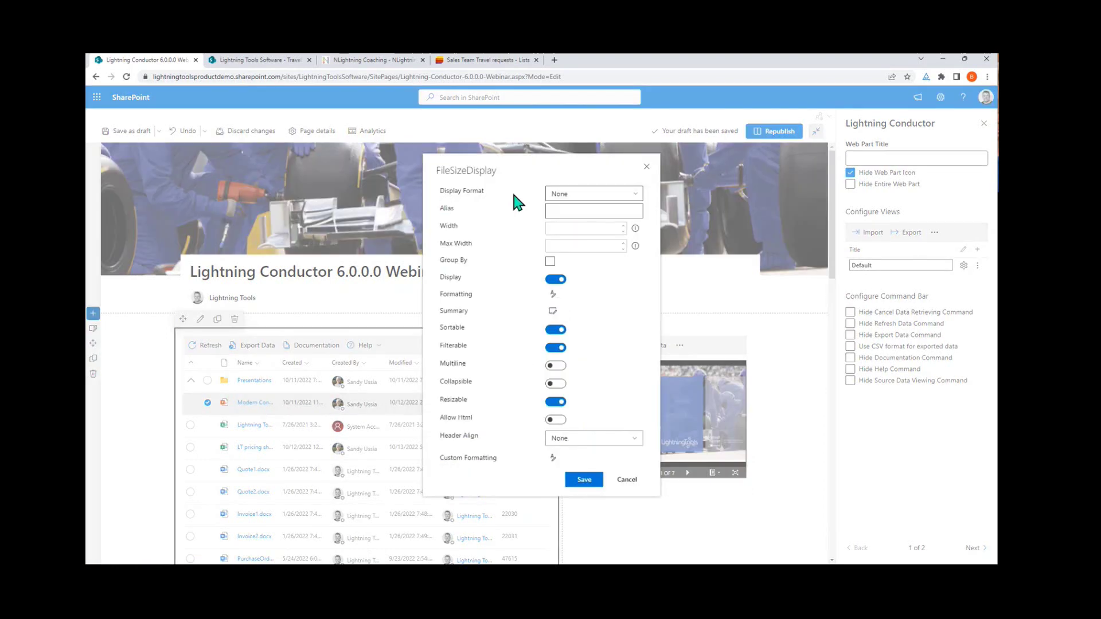
pyautogui.click(630, 193)
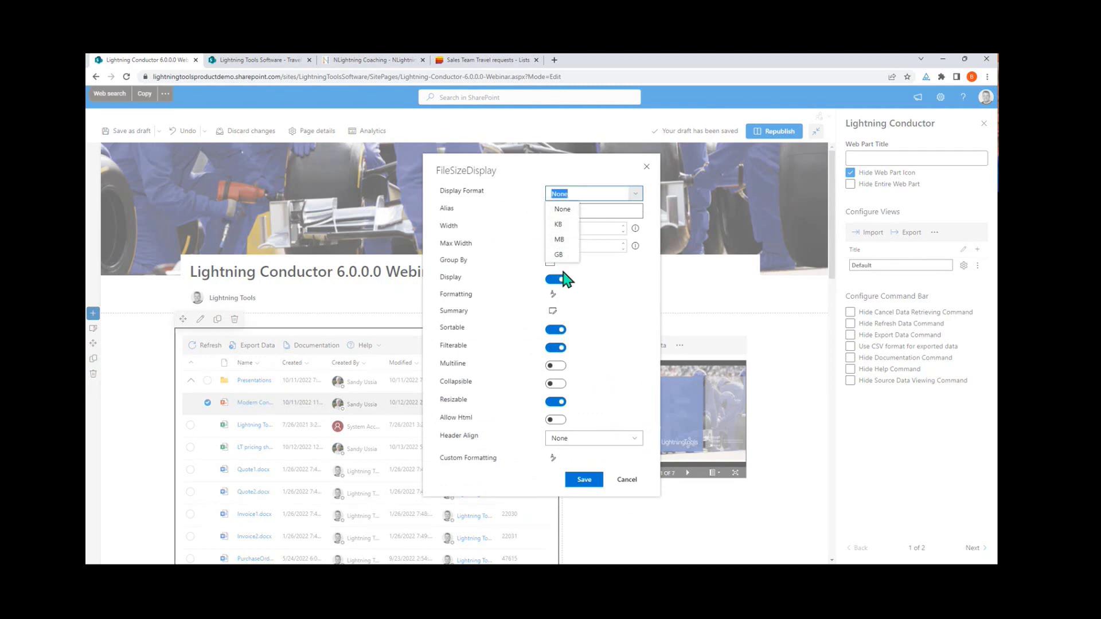
pyautogui.click(567, 241)
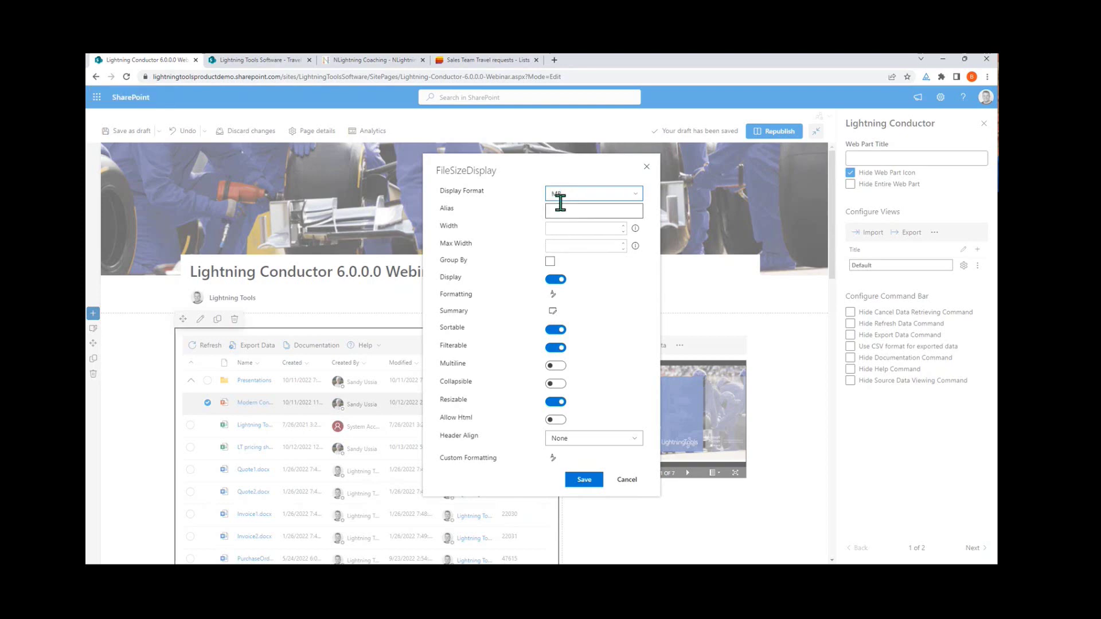
pyautogui.click(583, 480)
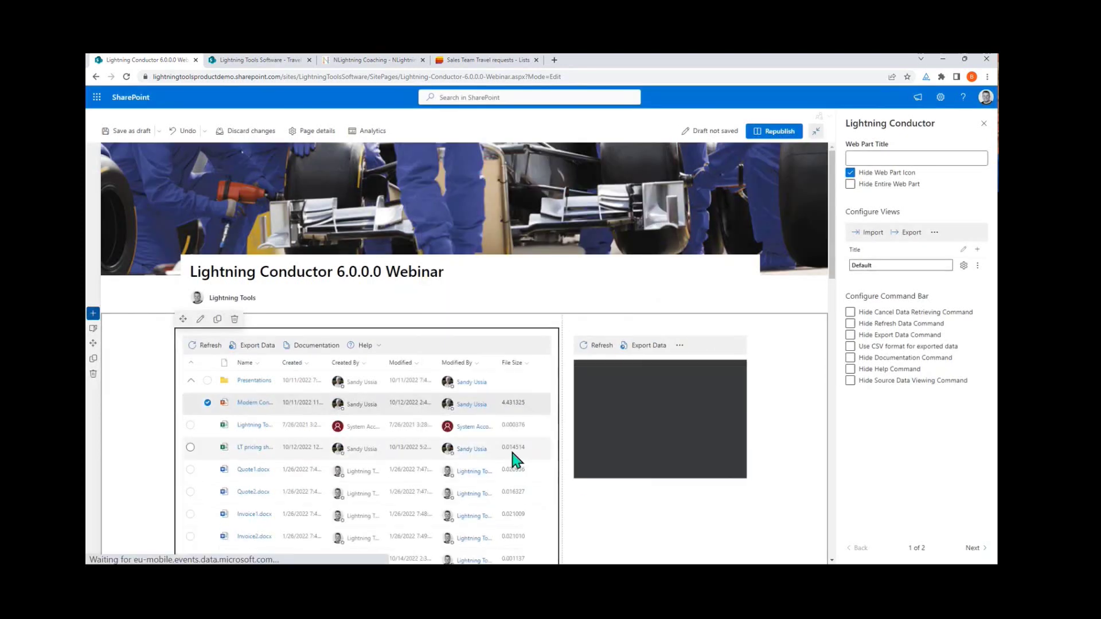
# Step: Set up a conditional formatting rule on the File Size column for File Size >= 20000
pyautogui.click(526, 363)
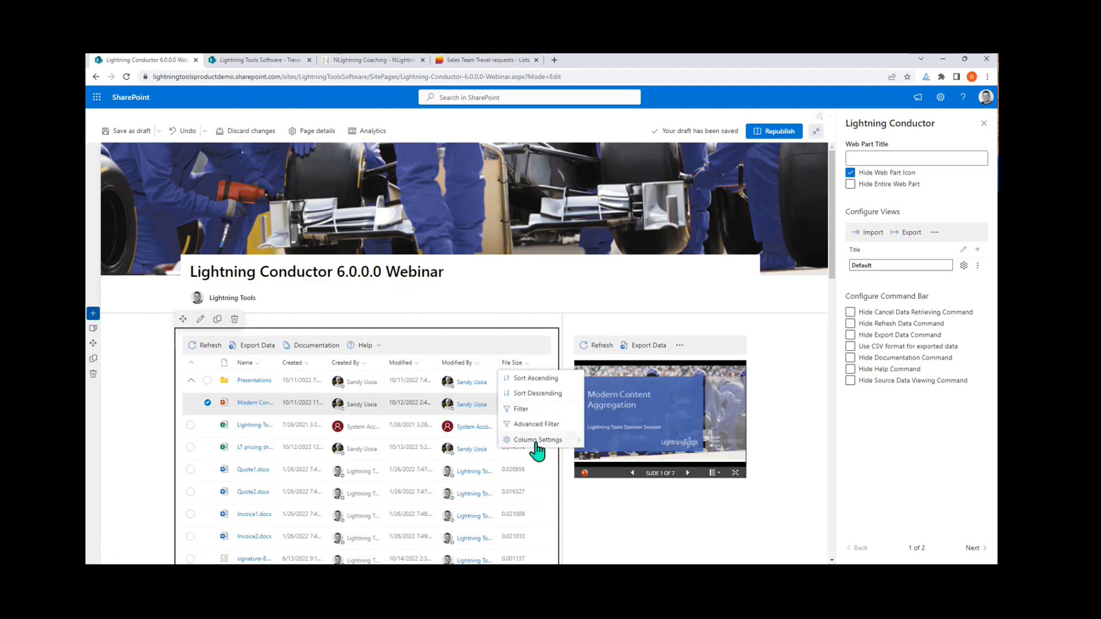
pyautogui.moveTo(536, 440)
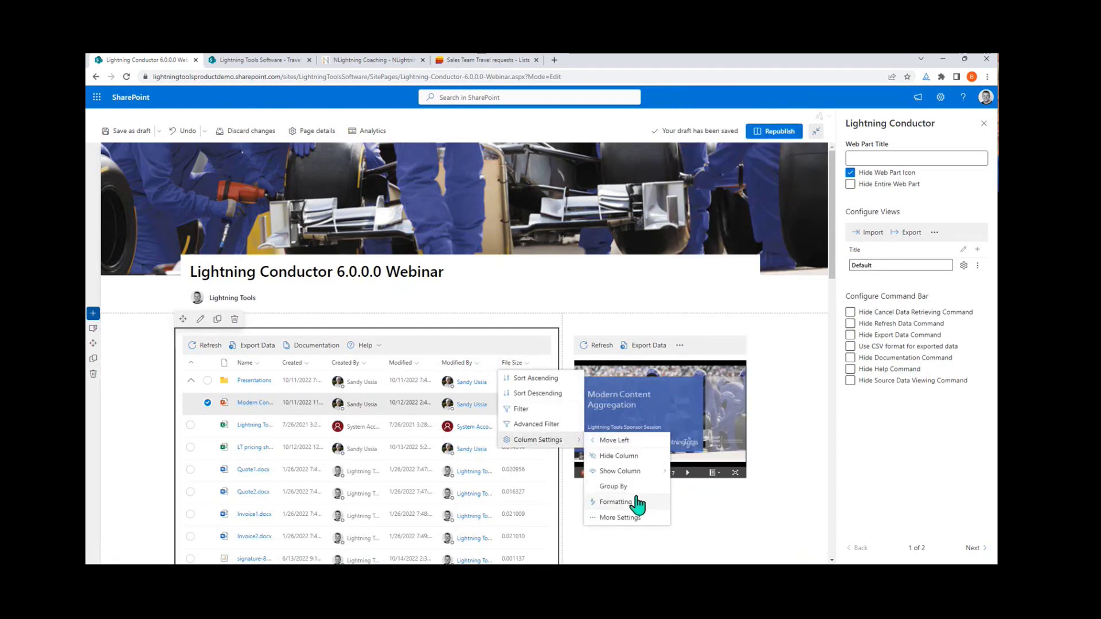
pyautogui.click(616, 502)
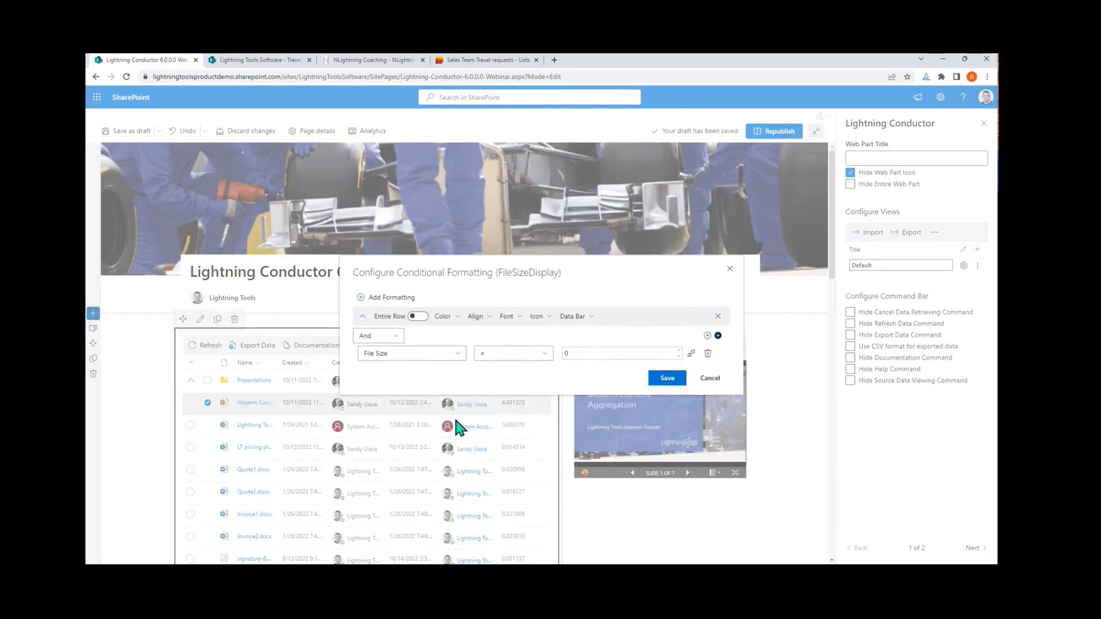
pyautogui.click(541, 351)
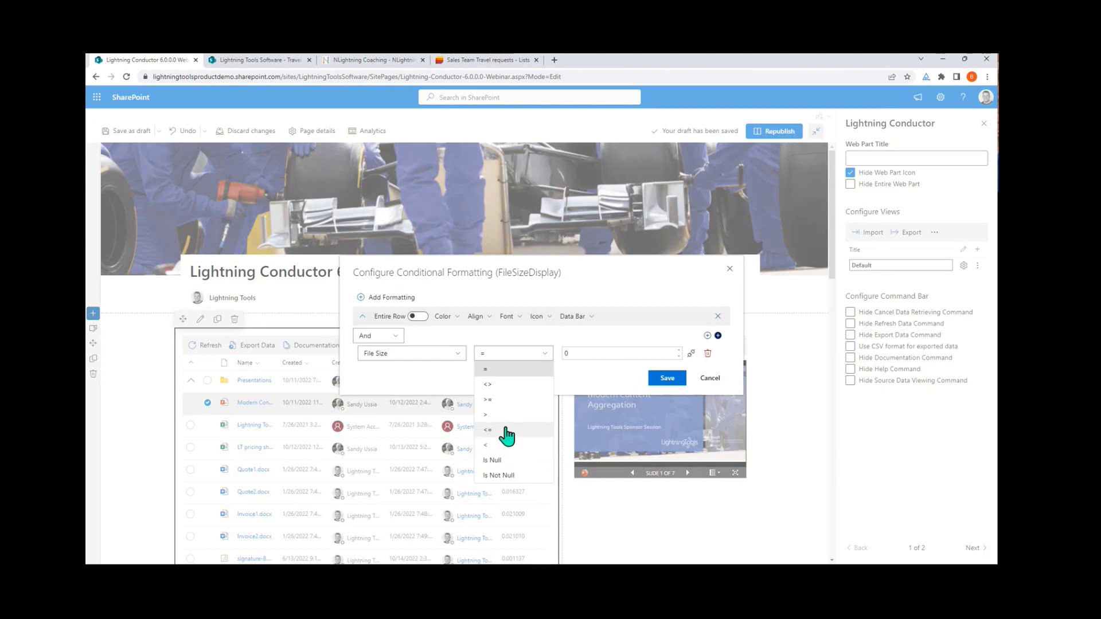
pyautogui.click(504, 399)
pyautogui.click(597, 353)
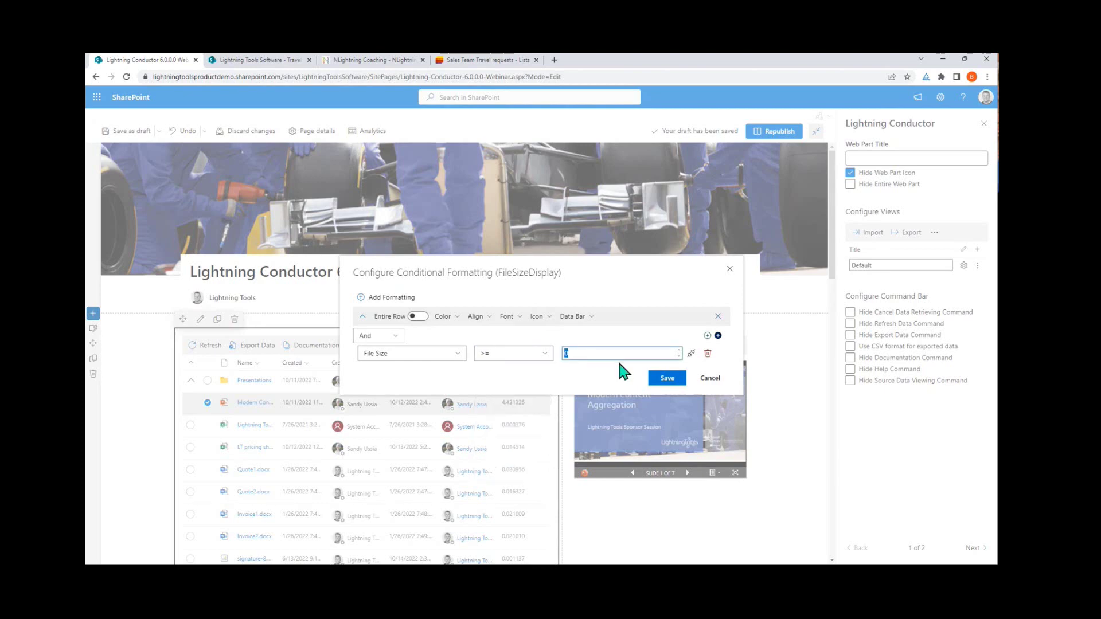
pyautogui.write('20000')
pyautogui.click(611, 370)
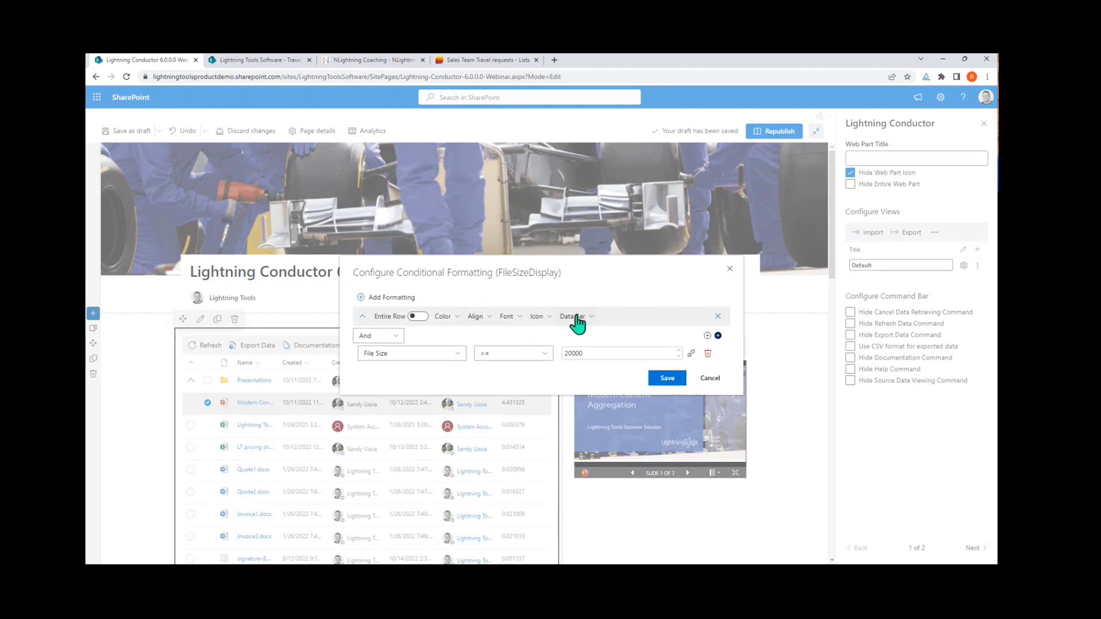
pyautogui.click(455, 322)
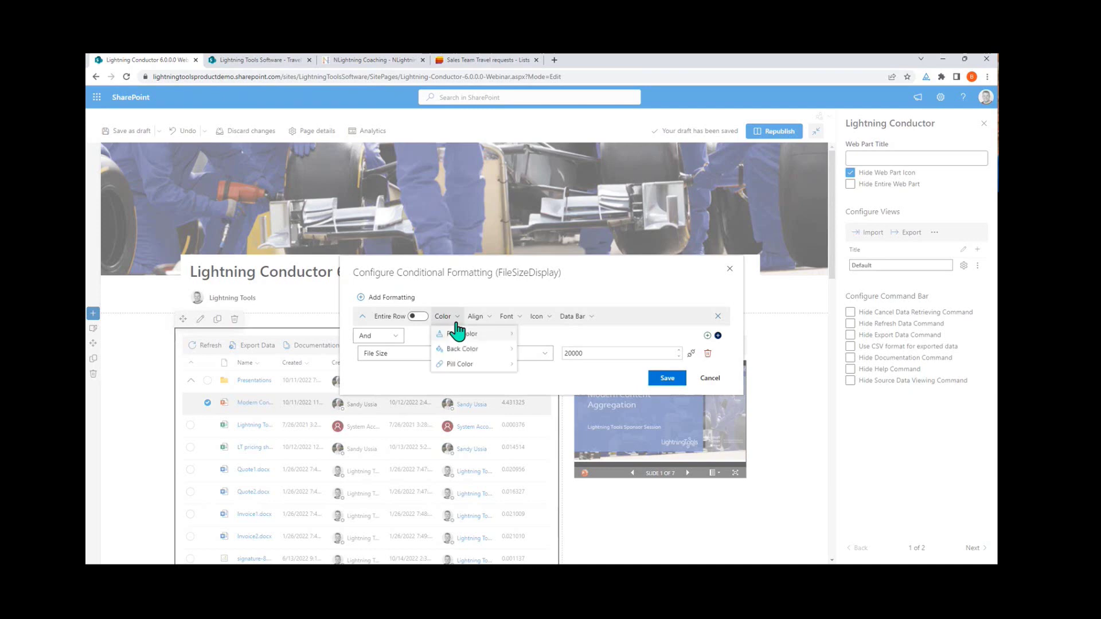
pyautogui.moveTo(499, 366)
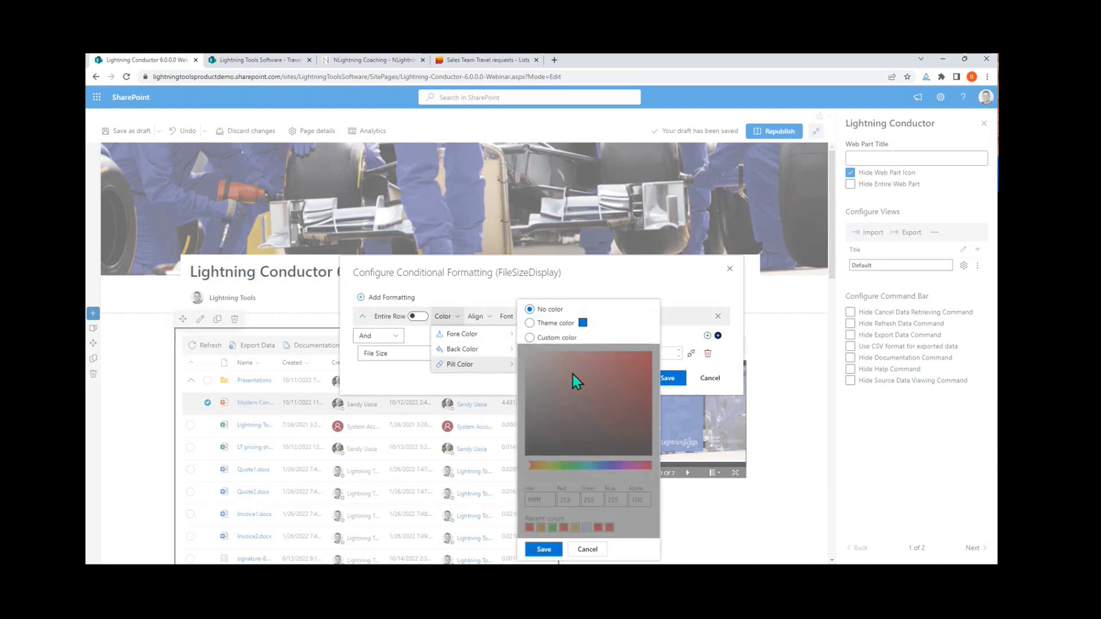
pyautogui.click(609, 270)
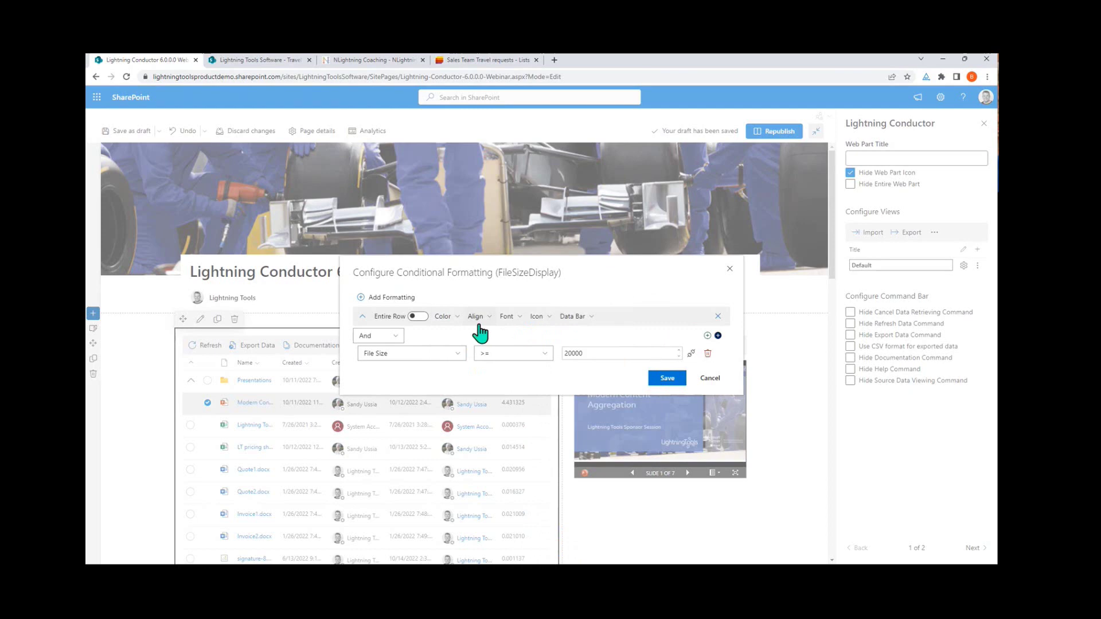
# Step: Give the File Size rule a filled alert-circle icon with a custom red fore color, save the formatting, and check it in the documents grid
pyautogui.click(537, 320)
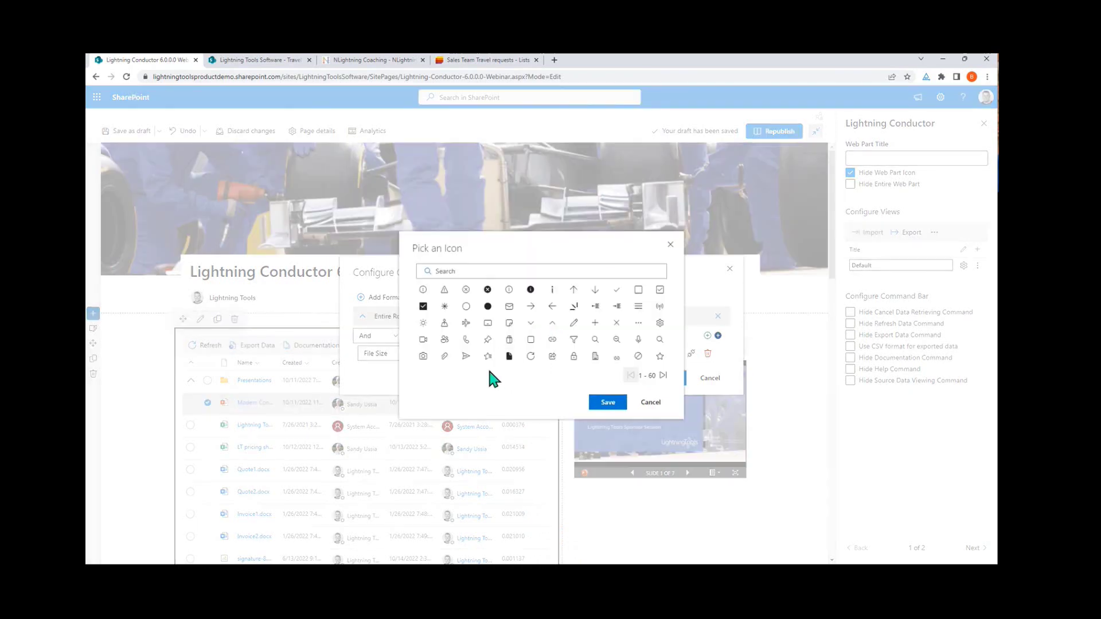
pyautogui.click(530, 289)
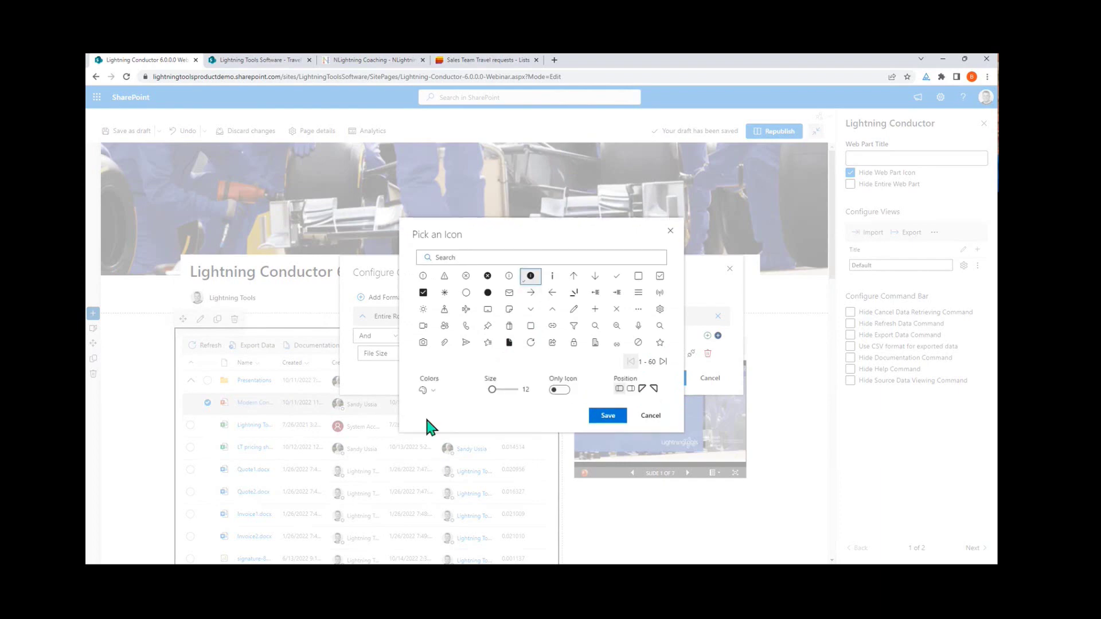
pyautogui.click(432, 394)
pyautogui.moveTo(481, 406)
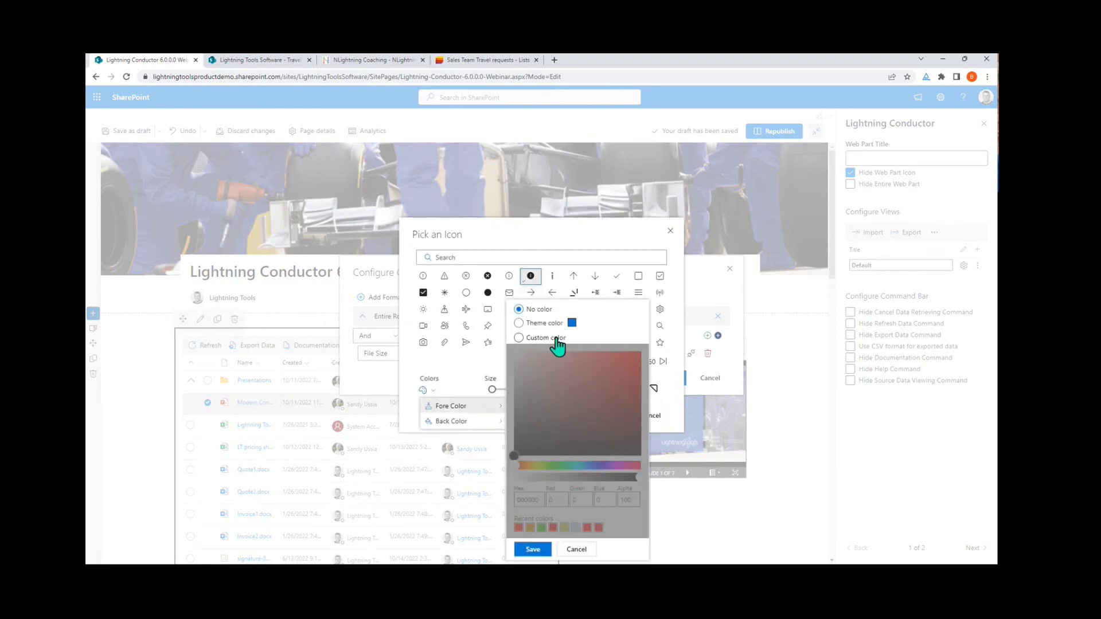
pyautogui.click(640, 365)
pyautogui.click(533, 549)
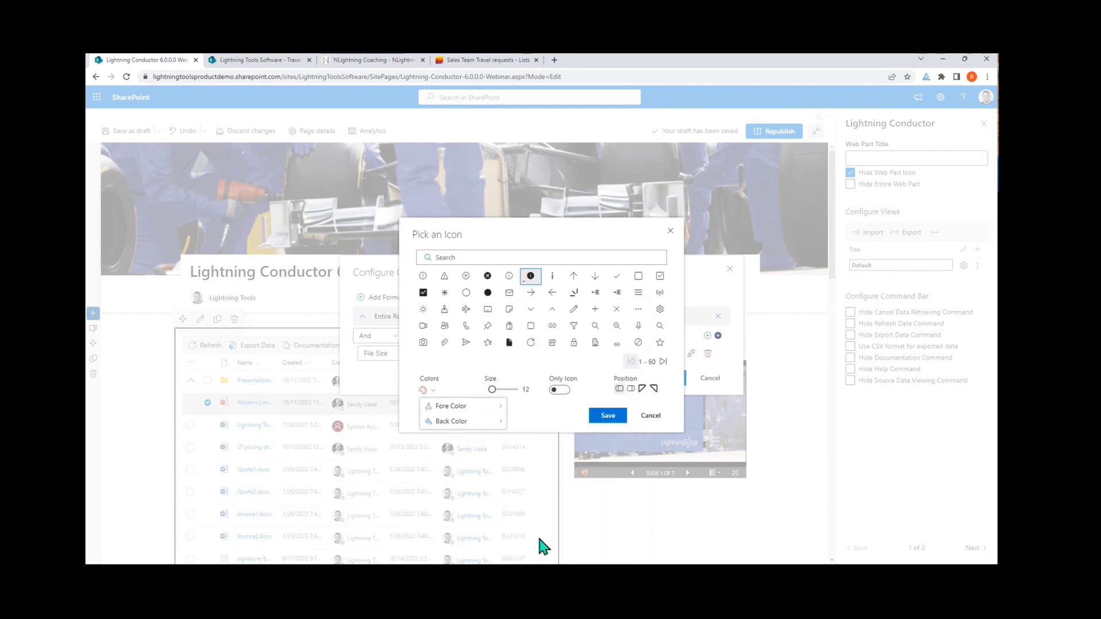
pyautogui.click(599, 416)
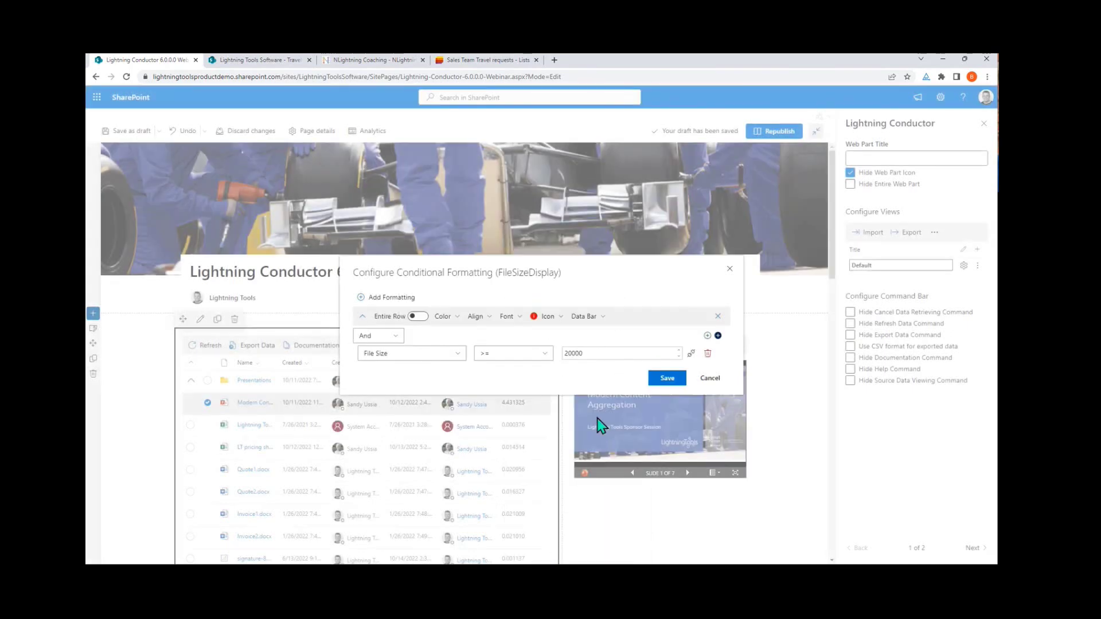
pyautogui.click(667, 379)
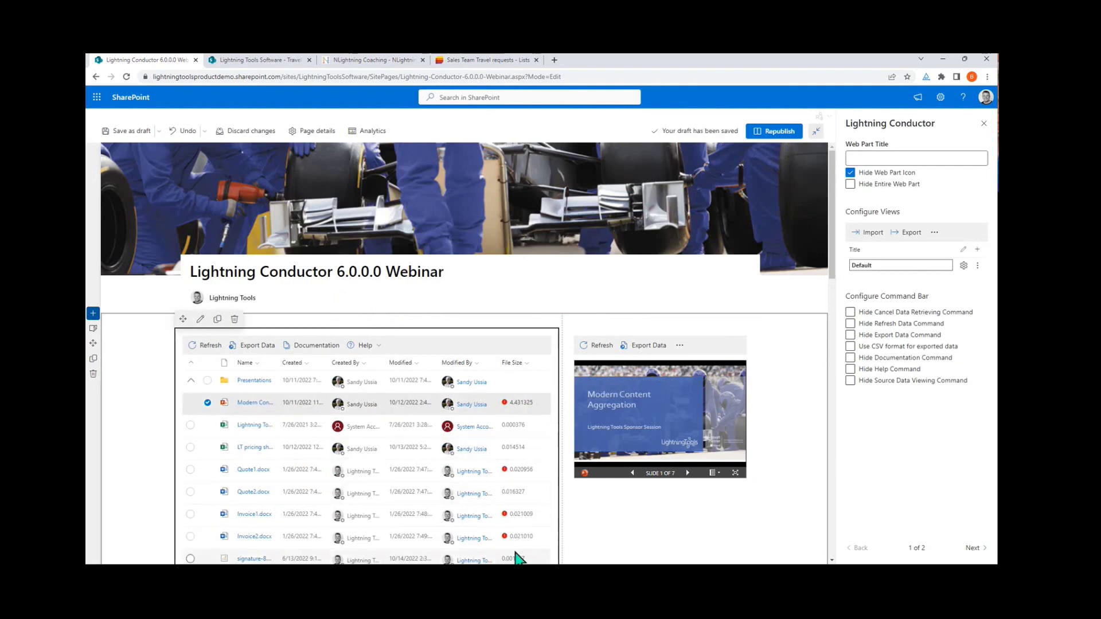
pyautogui.scroll(-3, 509, 453)
pyautogui.scroll(3, 510, 447)
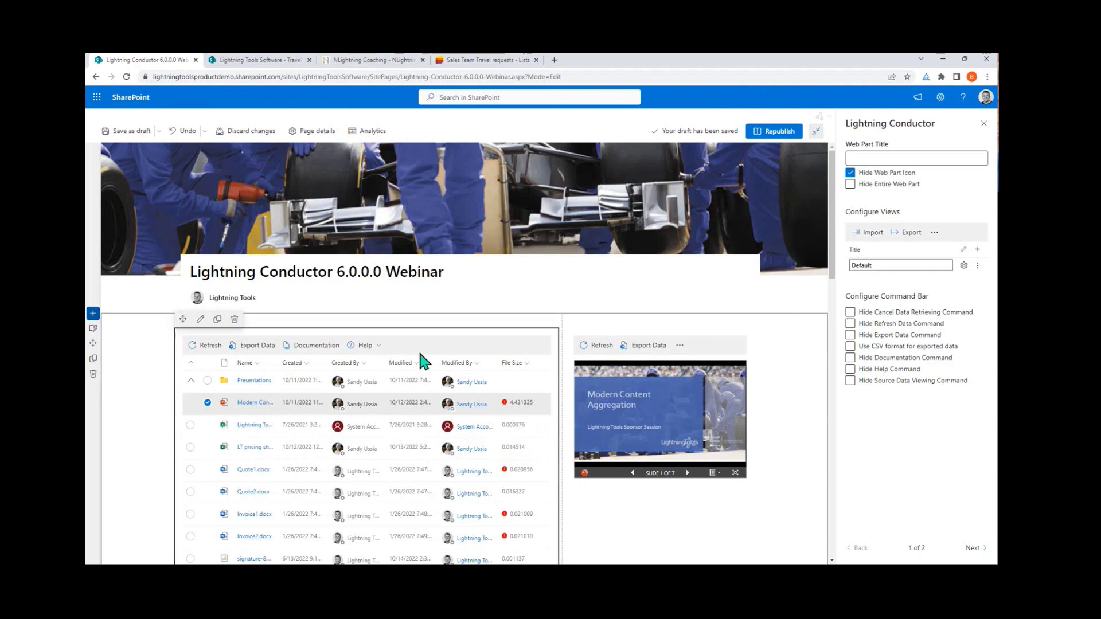
# Step: Rename the documents web part's Default view to "Documents from the hub!"
pyautogui.doubleClick(864, 265)
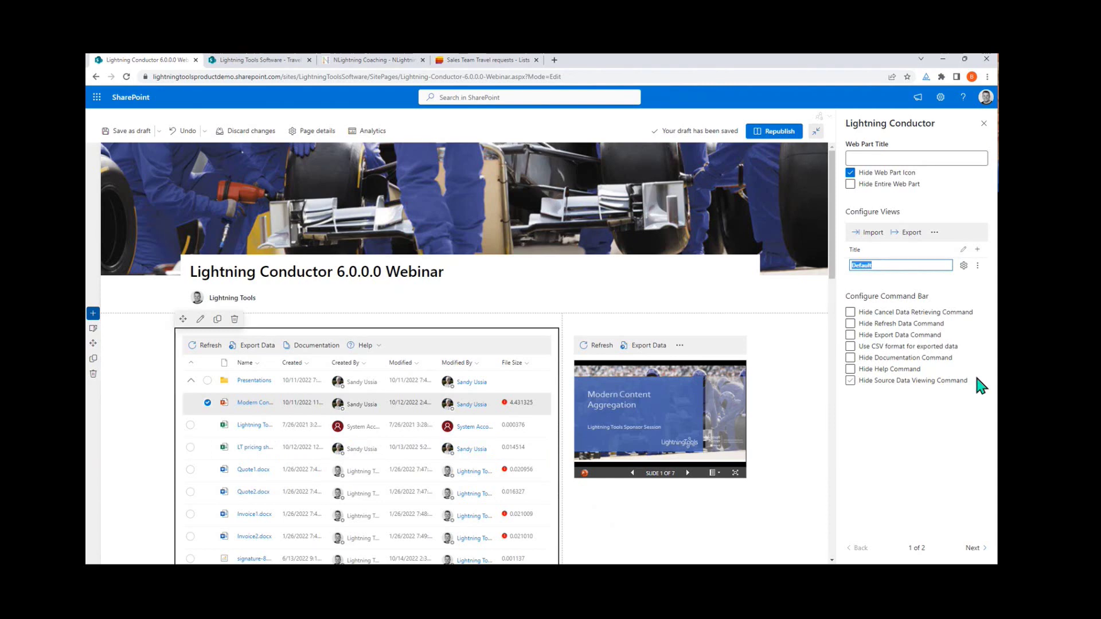
pyautogui.write('Documents from the')
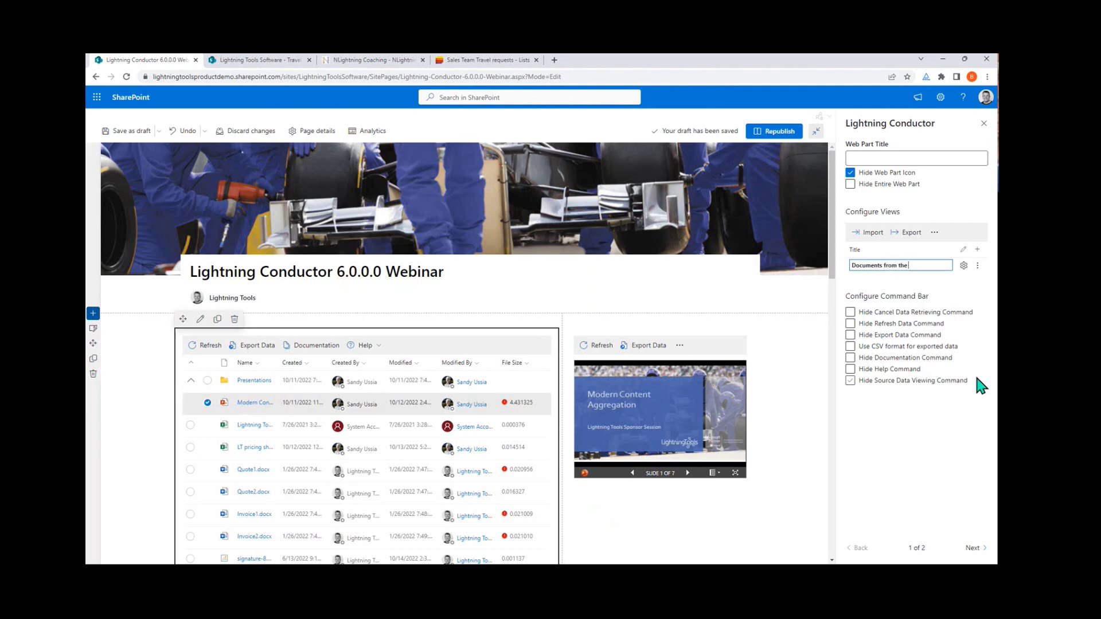
pyautogui.write(' hub!')
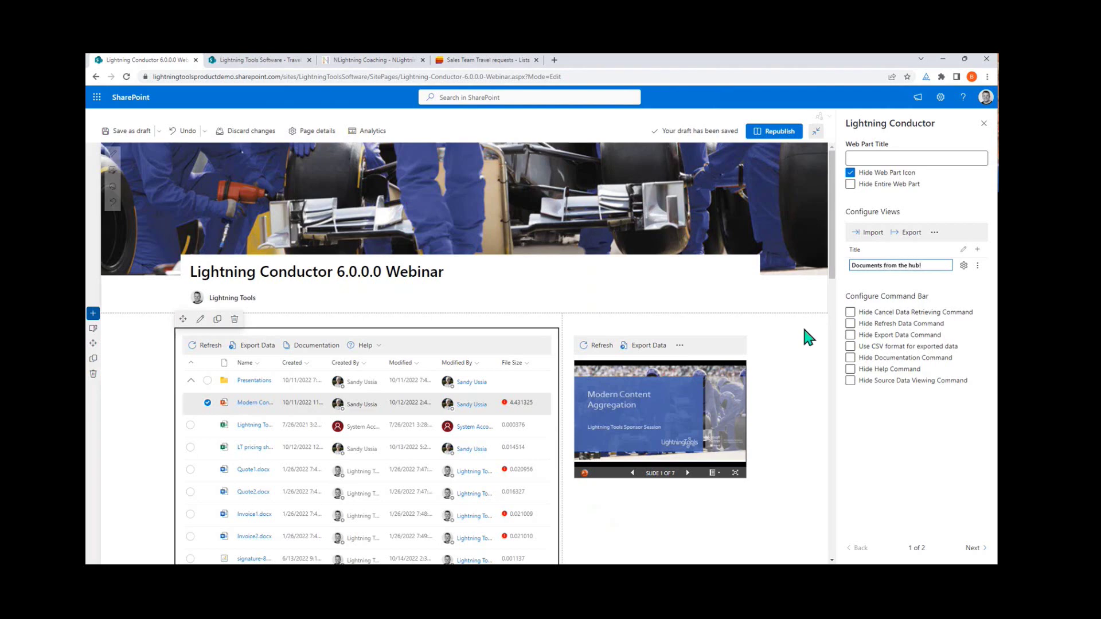
# Step: Add a second view to the web part titled "OneDrive Documents Shared with me!"
pyautogui.click(976, 250)
pyautogui.doubleClick(897, 280)
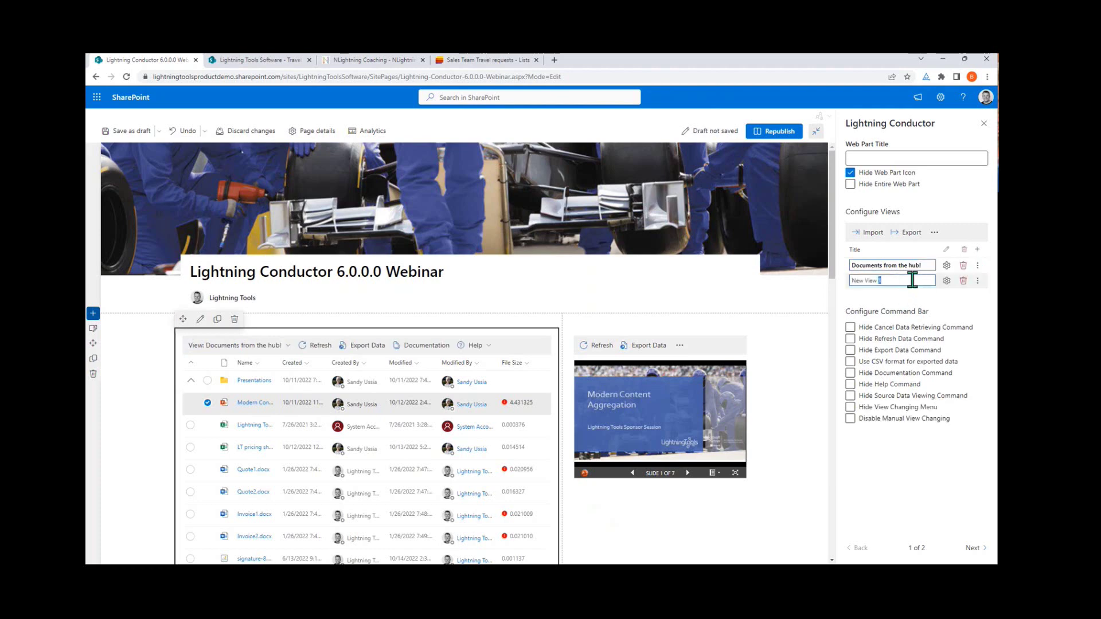
pyautogui.hotkey('ctrl', 'a')
pyautogui.write('One')
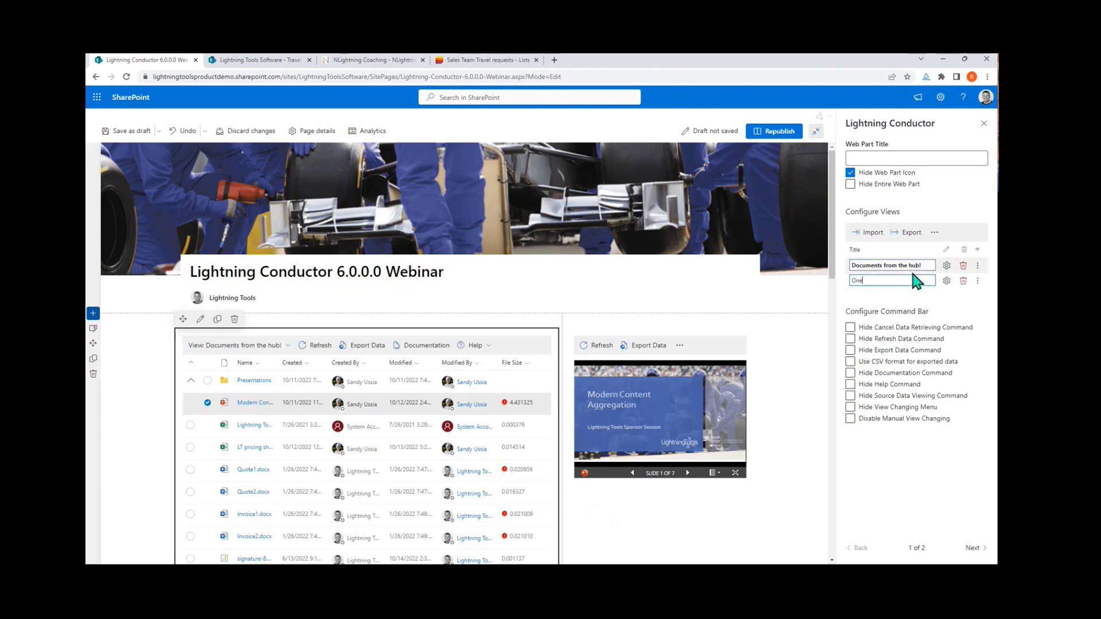
pyautogui.write('Drive Documents Shared with me!')
# Step: Configure the OneDrive view for Drive Items refined to Items Shared With Me, with person avatars displayed, and save it
pyautogui.click(946, 280)
pyautogui.click(471, 251)
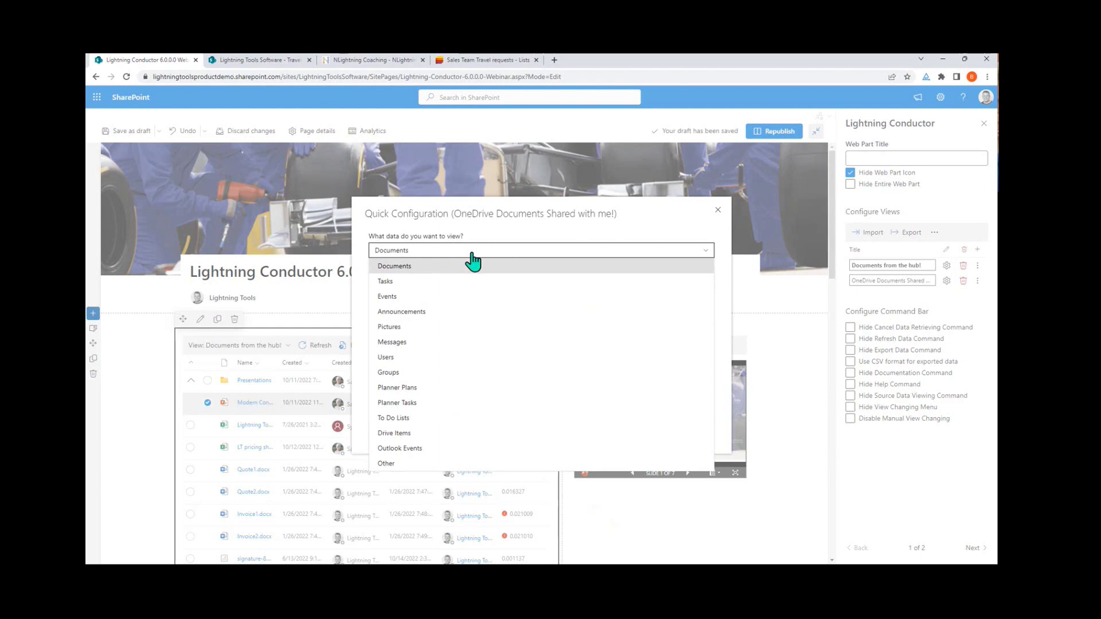
pyautogui.click(394, 433)
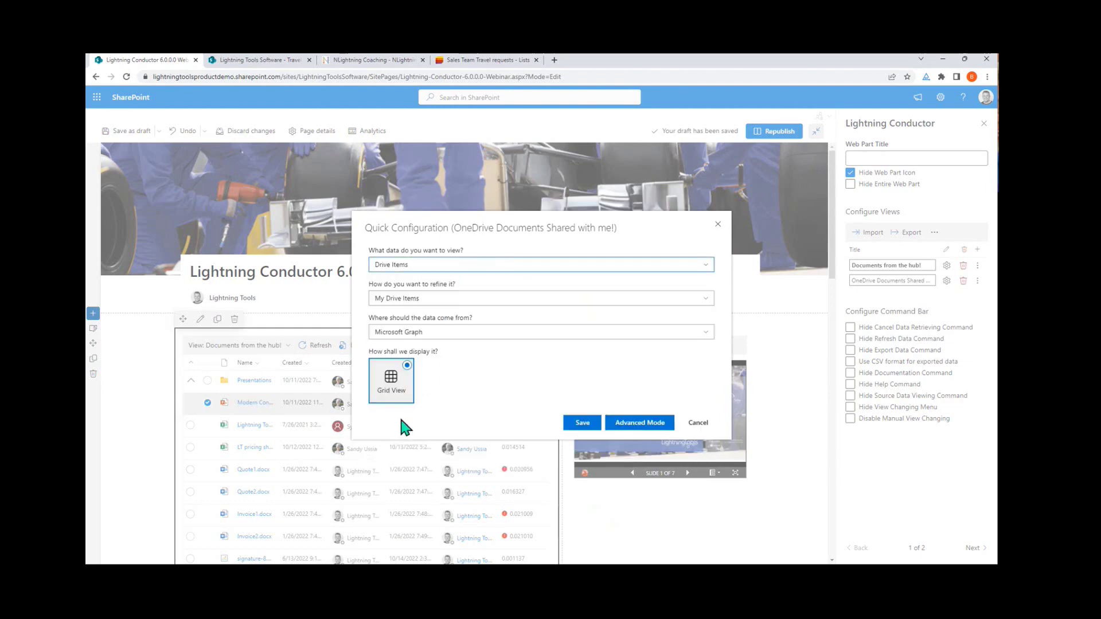
pyautogui.click(415, 301)
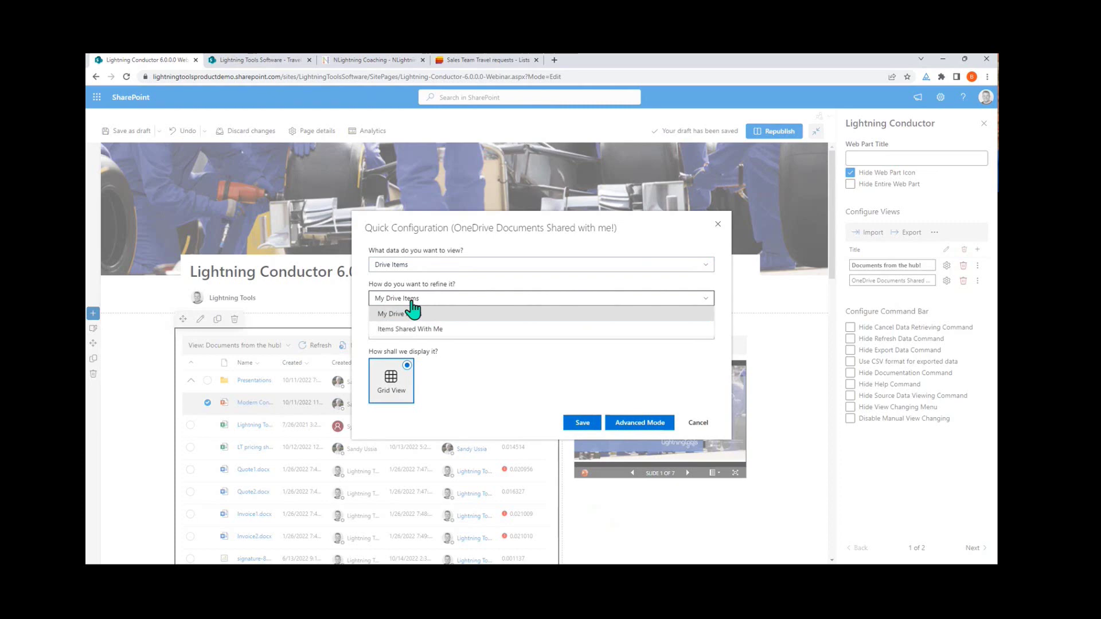
pyautogui.click(407, 332)
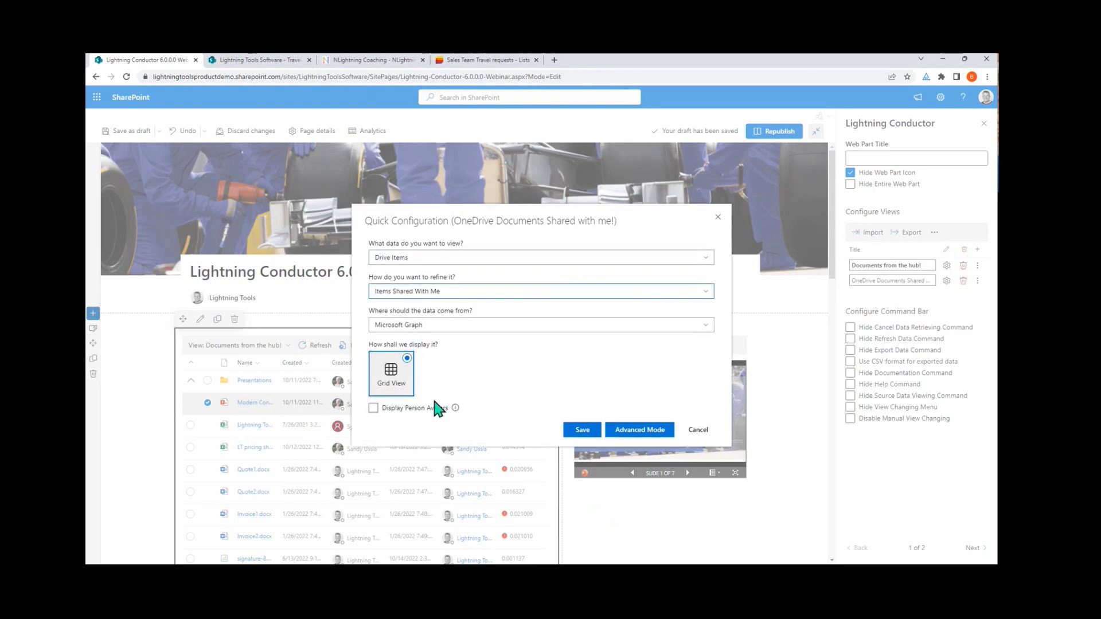
pyautogui.click(374, 409)
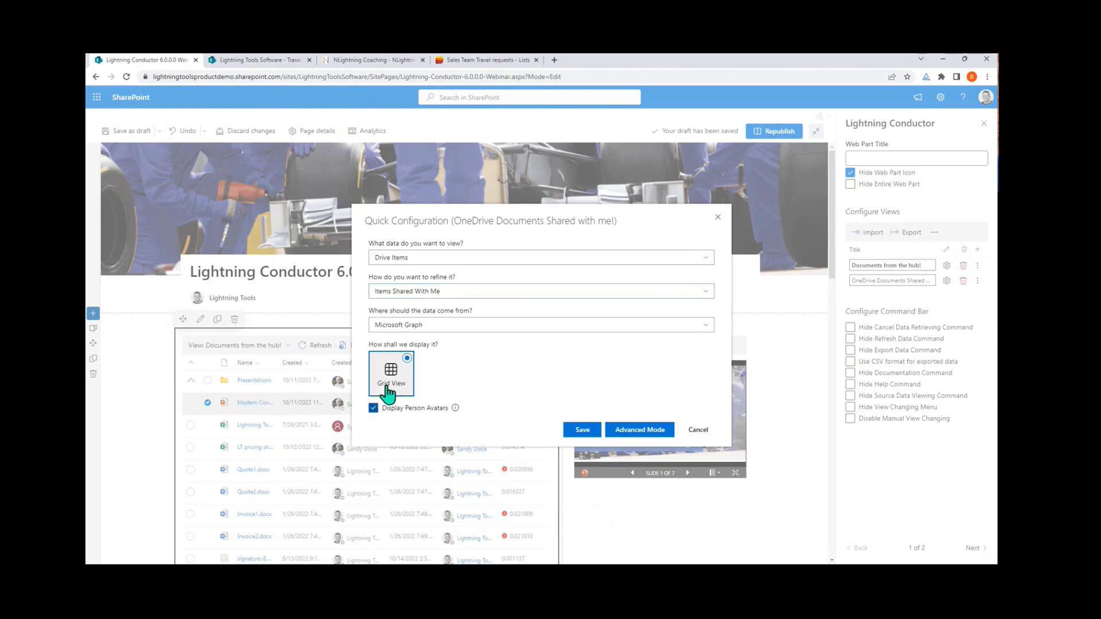
pyautogui.click(580, 430)
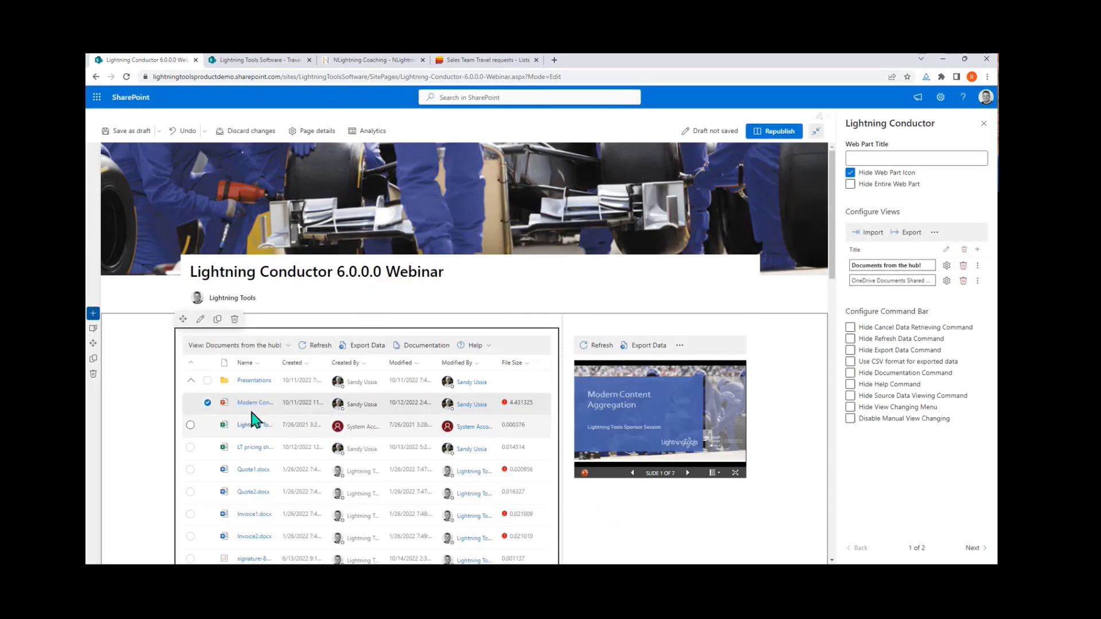
# Step: Switch the grid to the "OneDrive Documents Shared with me!" view and examine which additional columns it can show
pyautogui.click(285, 344)
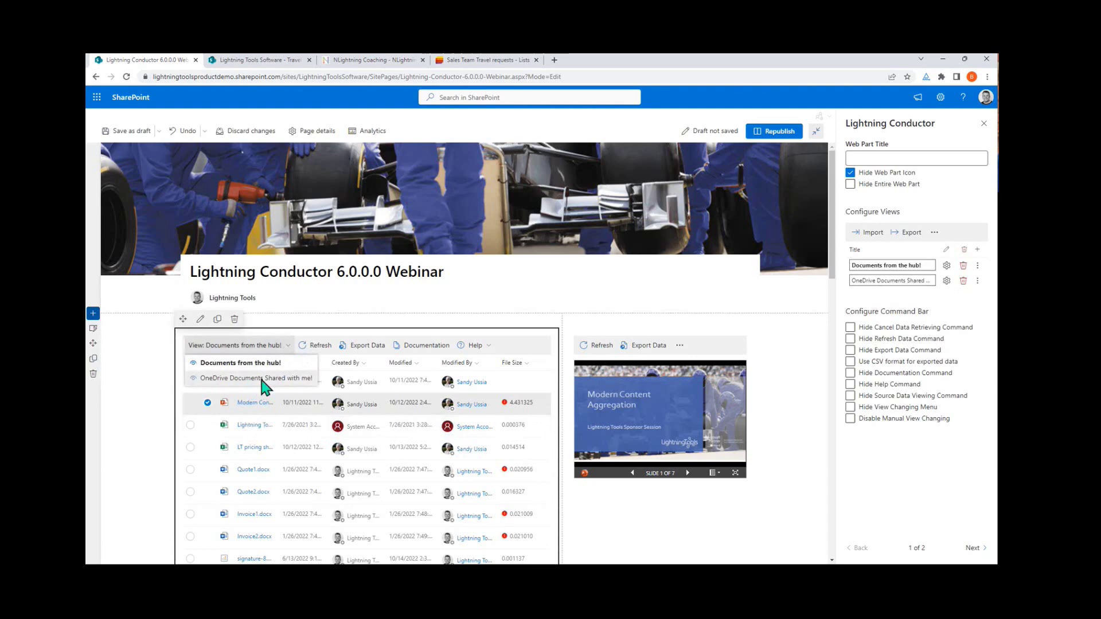
pyautogui.click(248, 378)
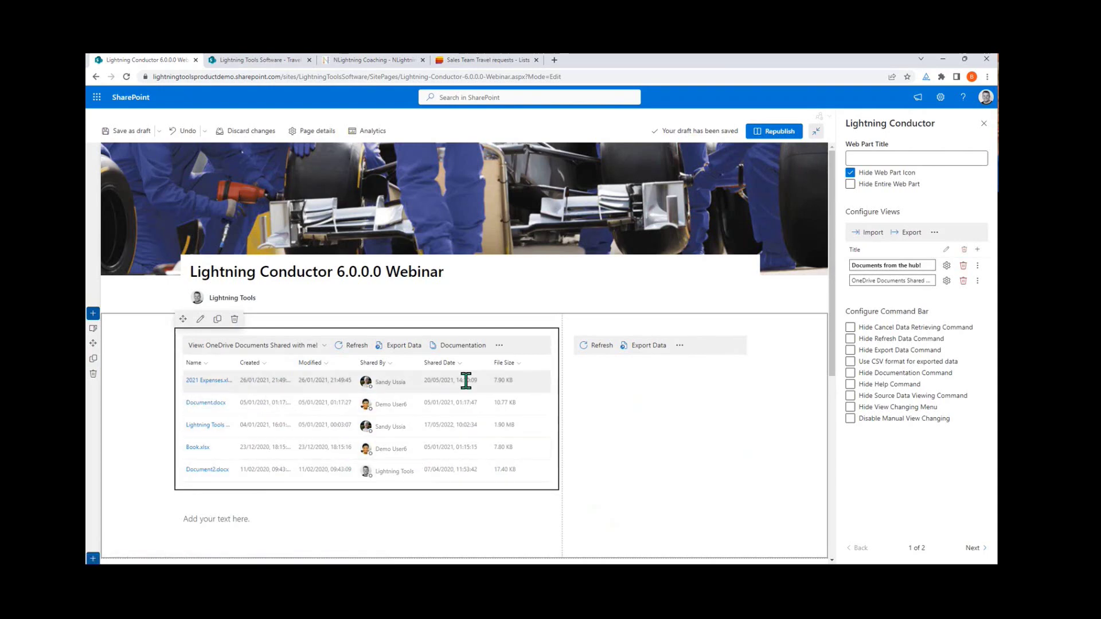
pyautogui.click(458, 362)
pyautogui.moveTo(493, 440)
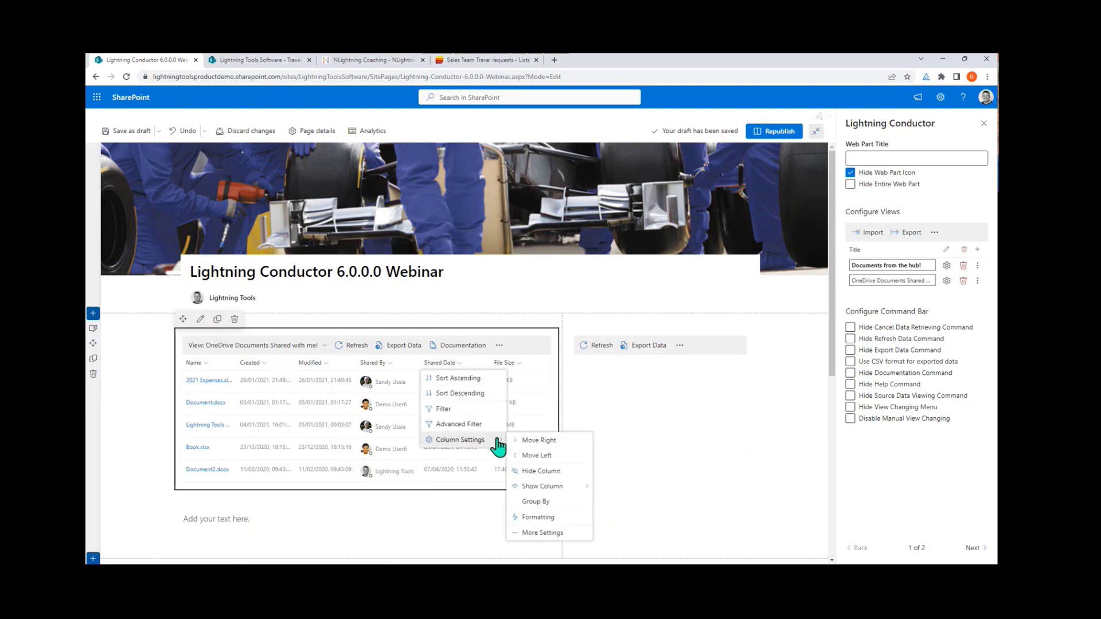
pyautogui.moveTo(547, 486)
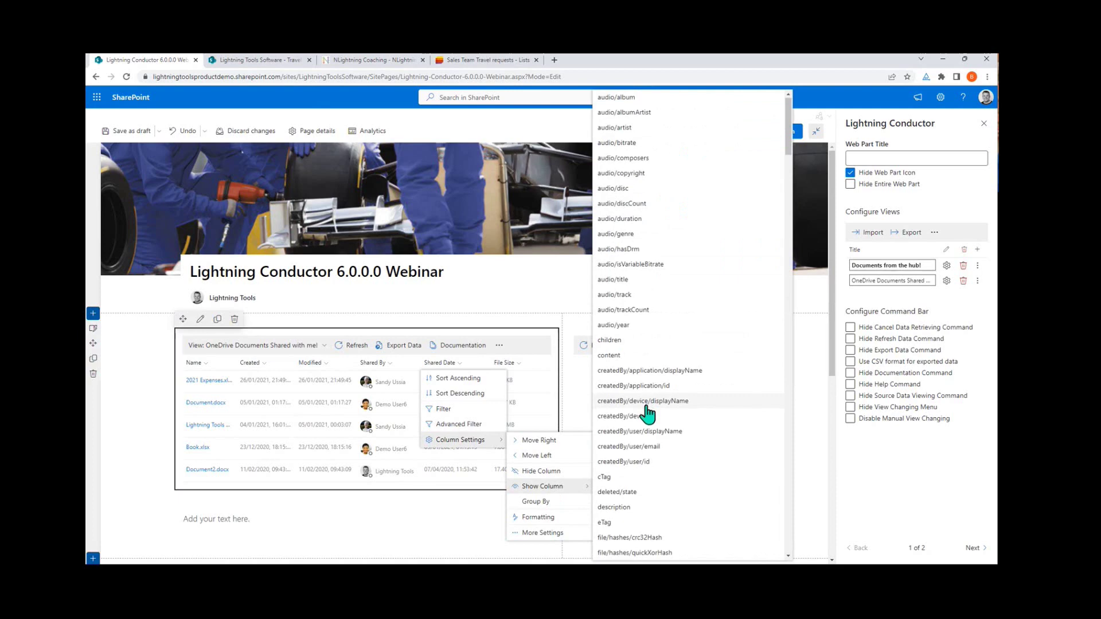
pyautogui.scroll(-1, 653, 409)
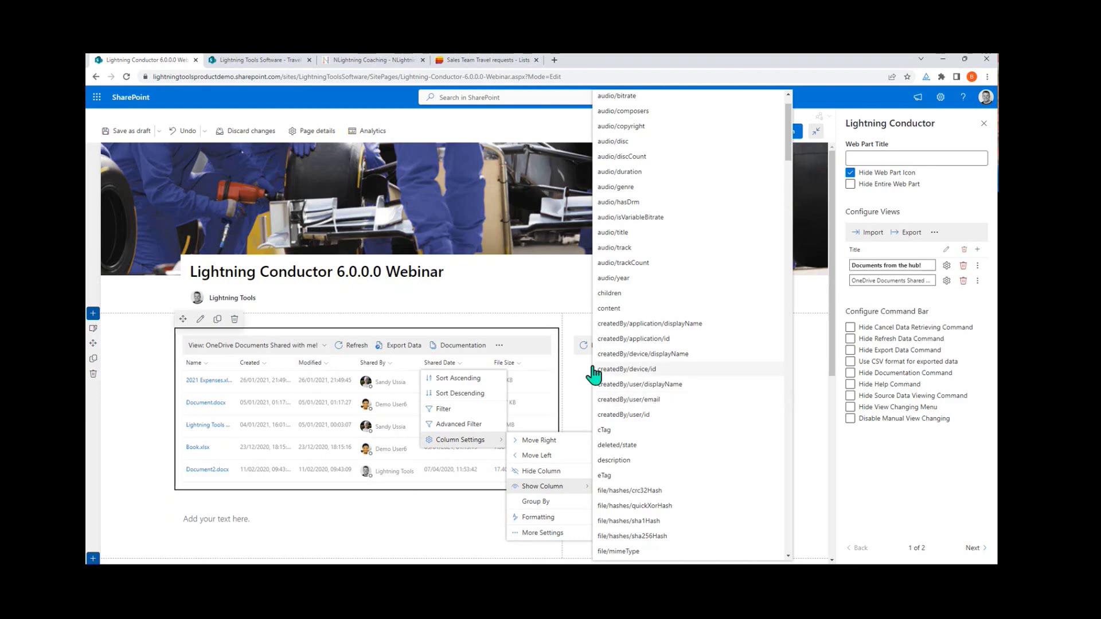
pyautogui.click(527, 296)
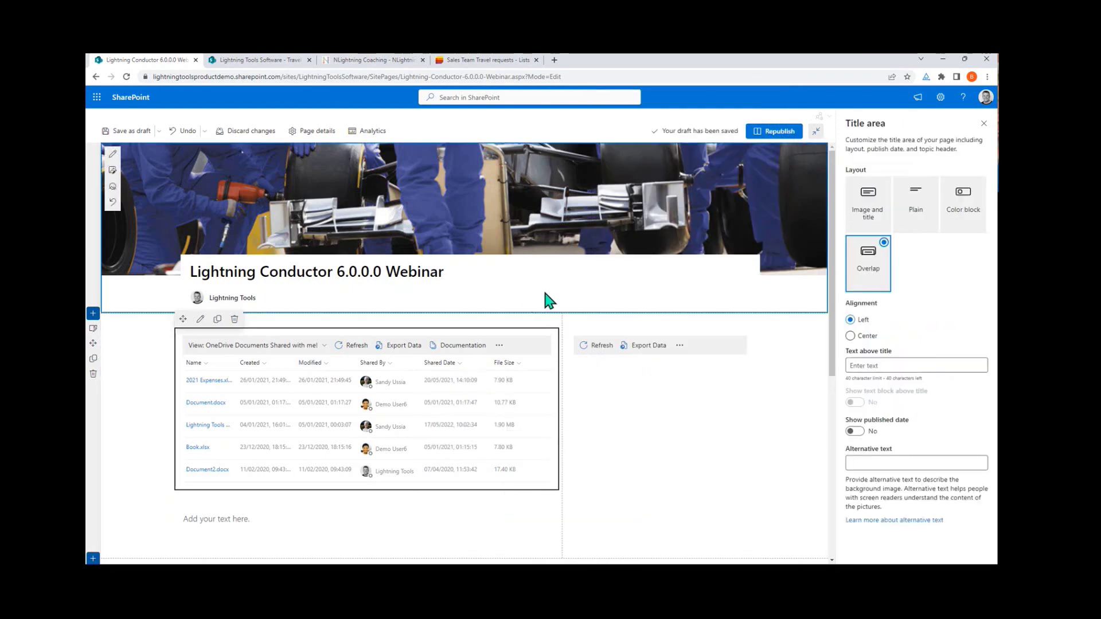
pyautogui.click(983, 123)
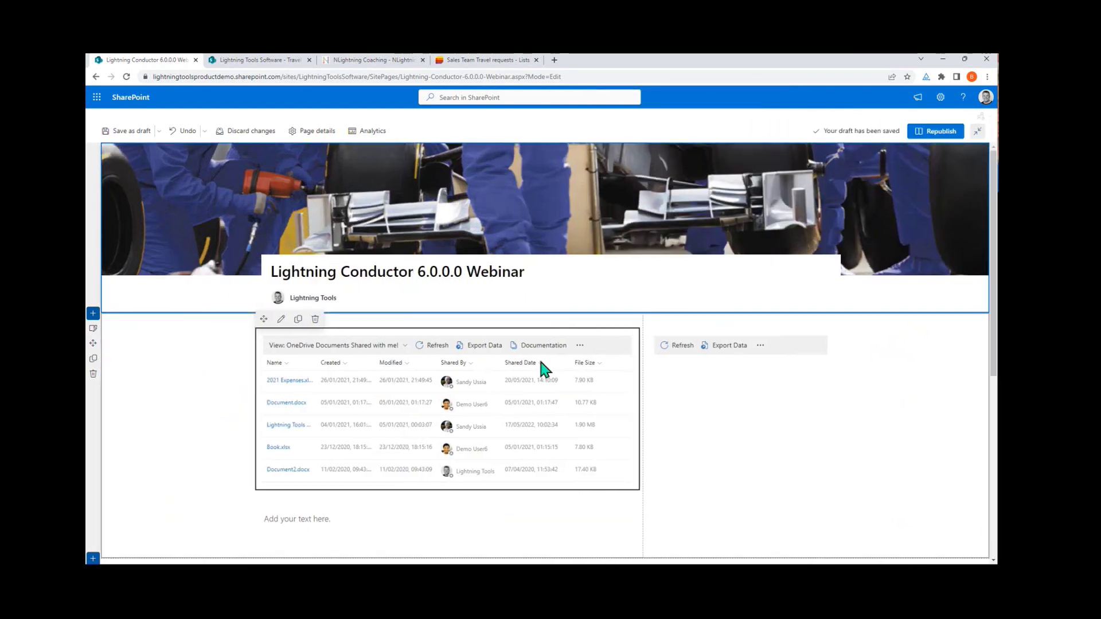
# Step: Reopen the documents web part's properties, add a third view titled "My Events", and open its quick configuration
pyautogui.click(390, 362)
pyautogui.click(281, 319)
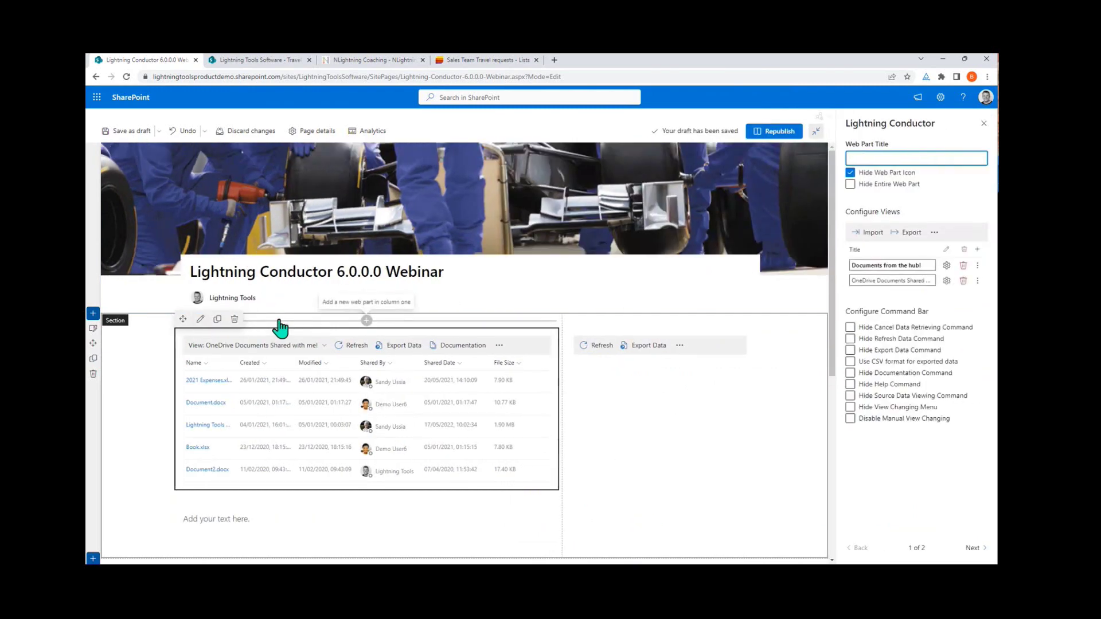
pyautogui.click(978, 249)
pyautogui.tripleClick(900, 296)
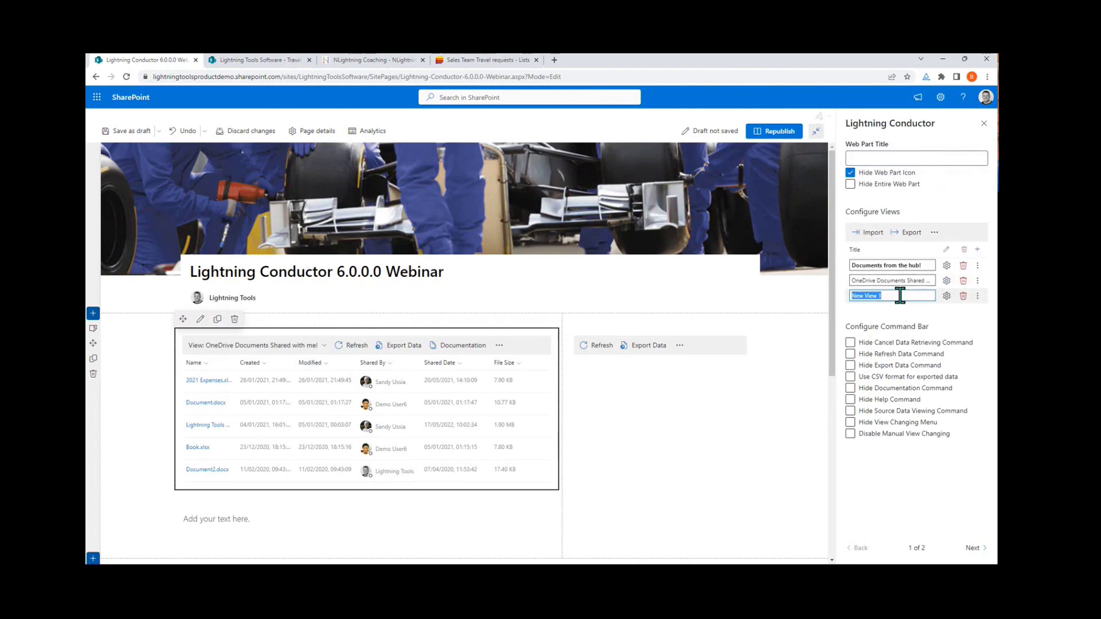
pyautogui.write('My Events')
pyautogui.click(946, 296)
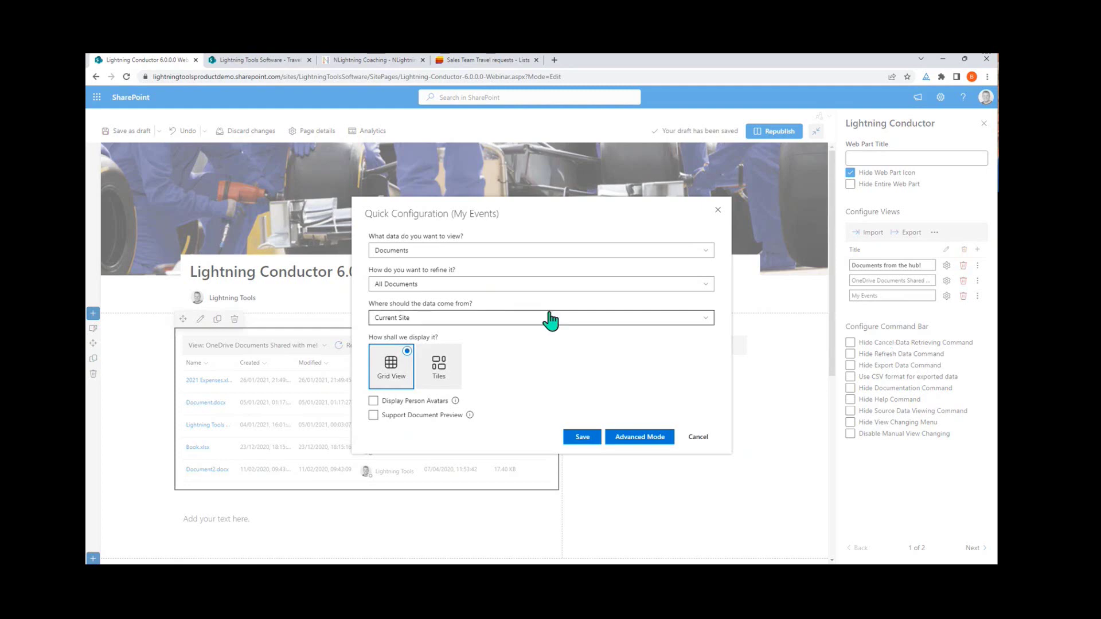
# Step: Set the My Events view to Events refined to All Events, with data coming from the Current Tenant
pyautogui.click(462, 253)
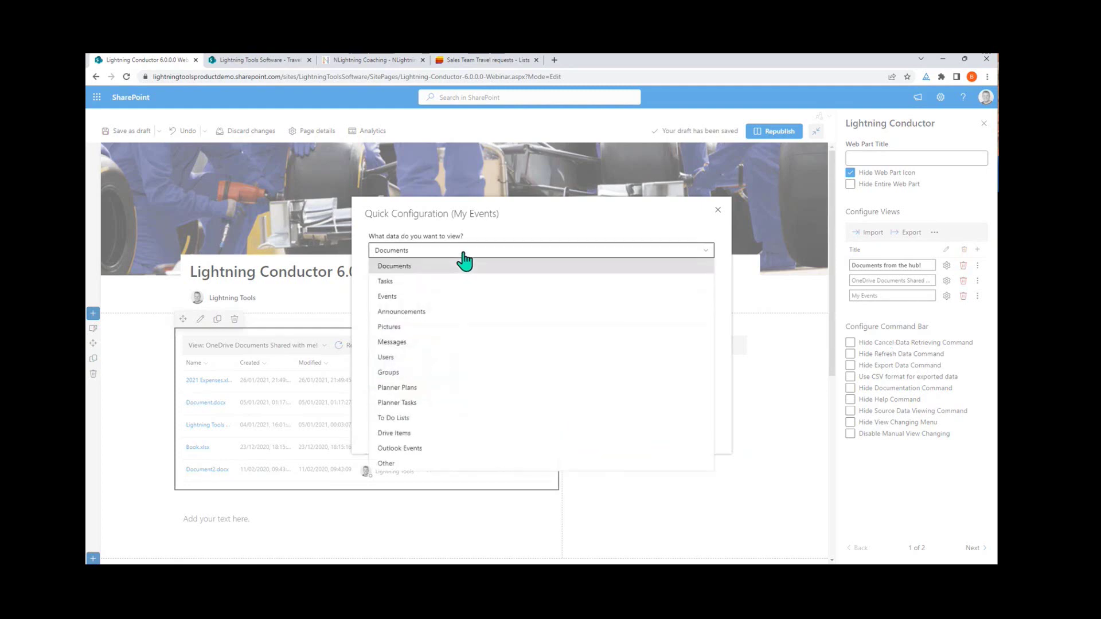
pyautogui.click(396, 297)
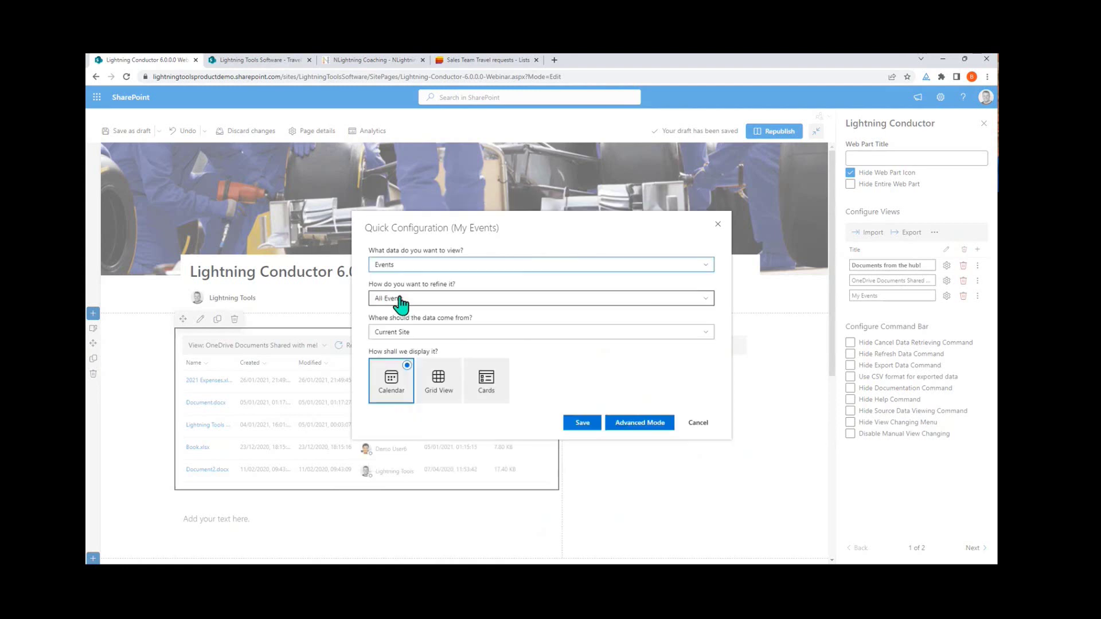
pyautogui.click(437, 298)
pyautogui.click(437, 313)
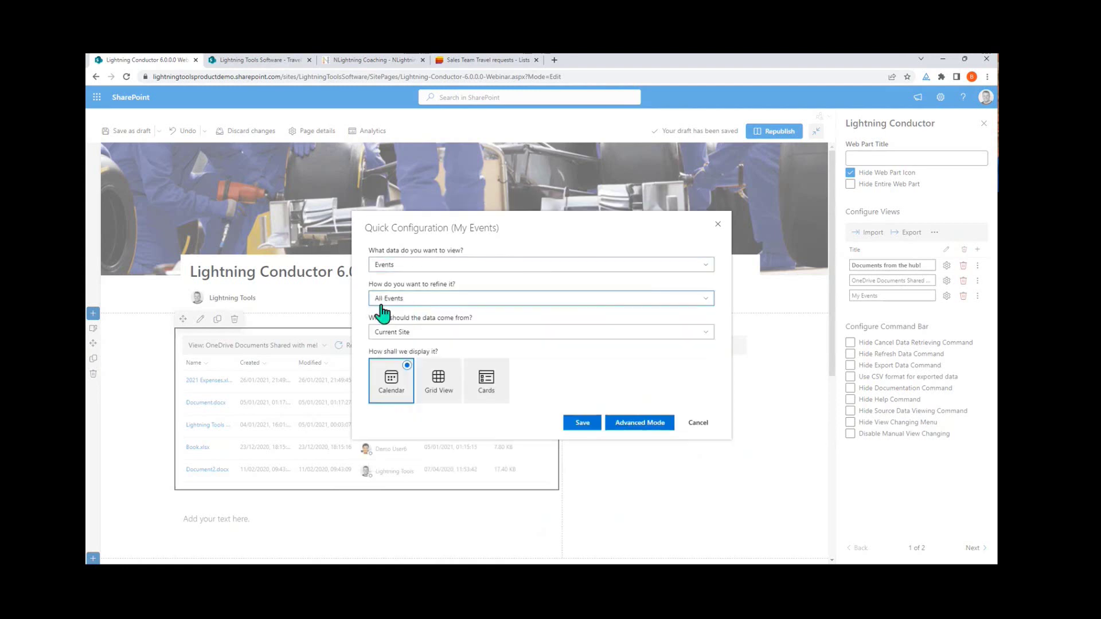
pyautogui.click(437, 333)
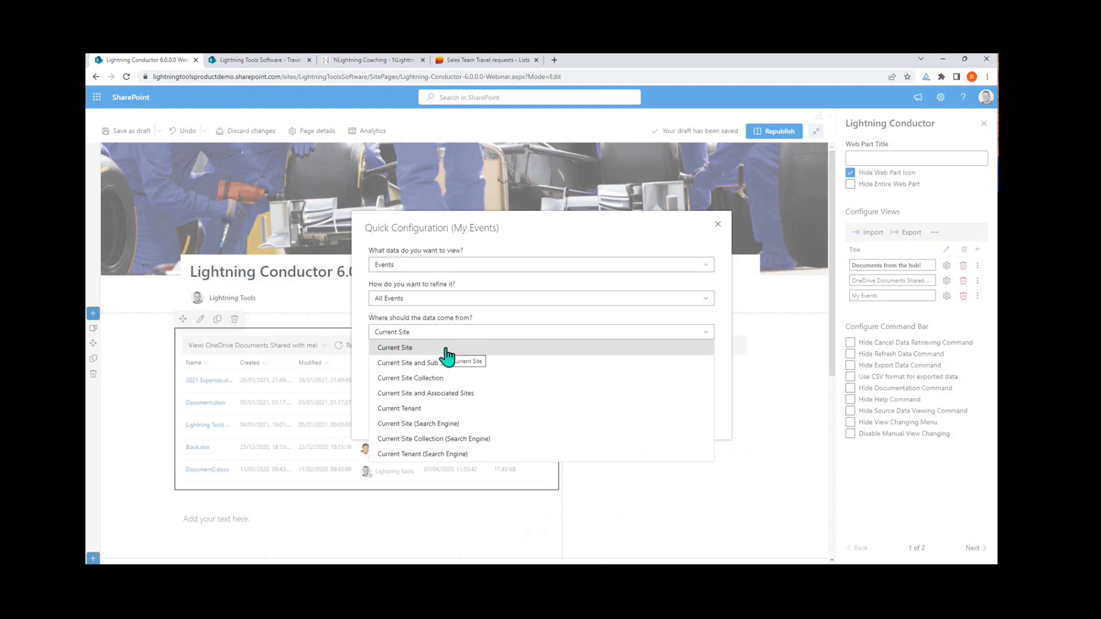
pyautogui.click(437, 408)
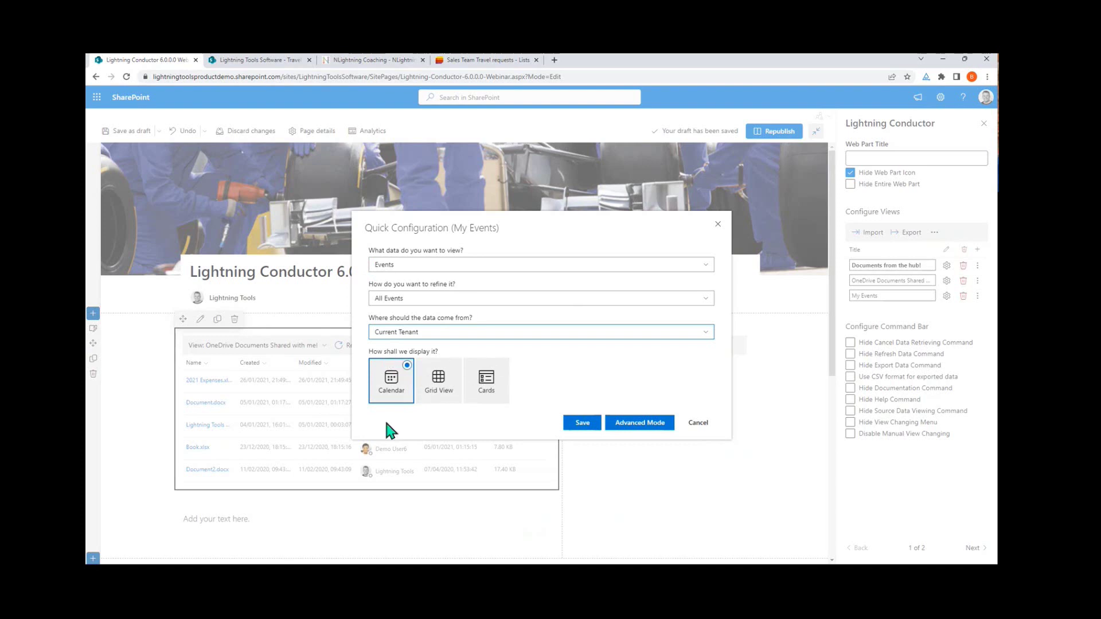
# Step: Change the My Events view's data to Outlook Events, display it as an Agenda, and save the configuration
pyautogui.click(449, 268)
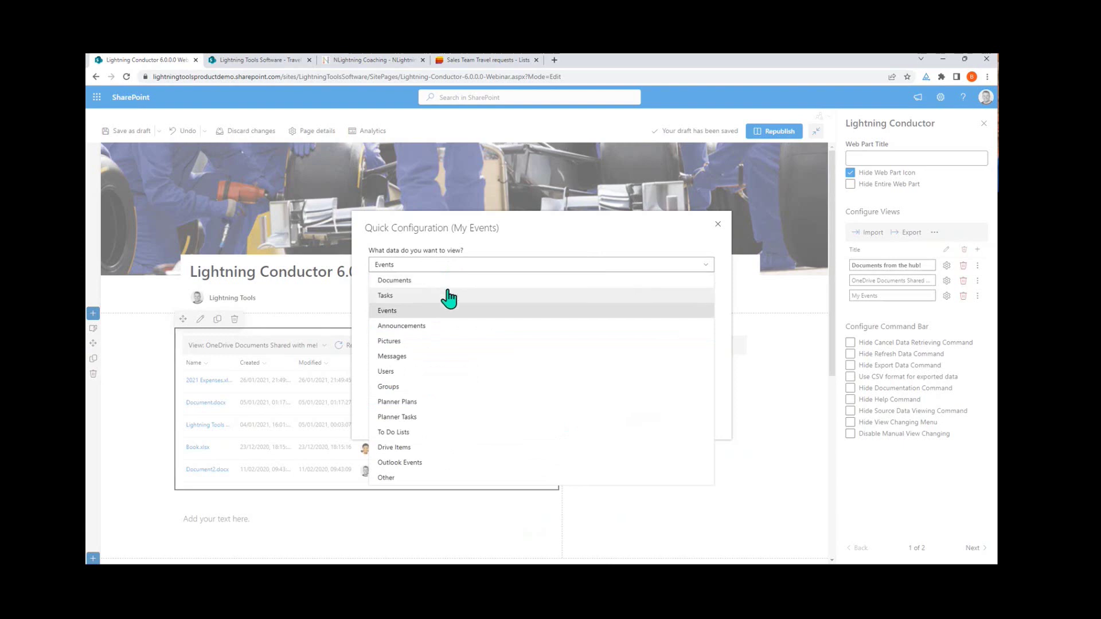
pyautogui.click(445, 462)
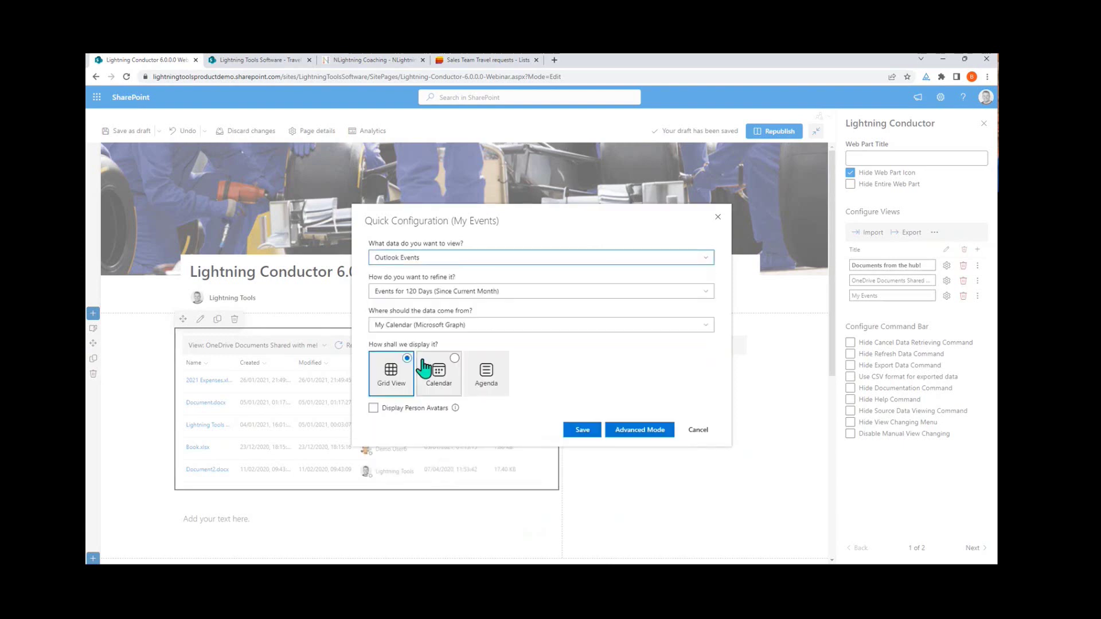
pyautogui.click(481, 380)
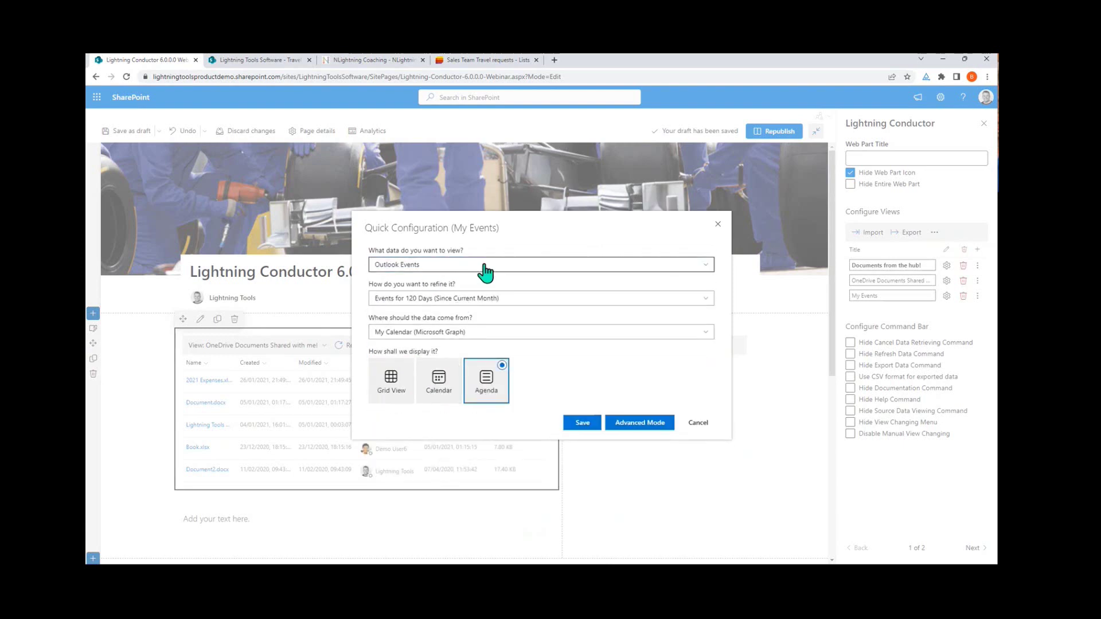
pyautogui.click(578, 423)
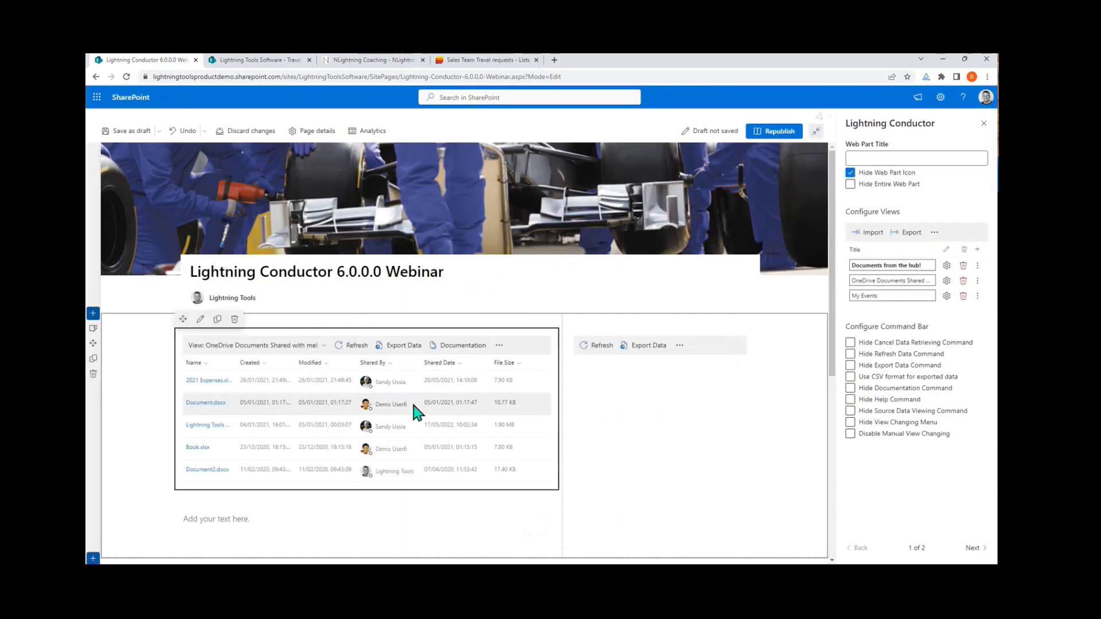
# Step: Switch the web part to the My Events view and look through the agenda of upcoming calendar entries
pyautogui.click(312, 347)
pyautogui.click(229, 393)
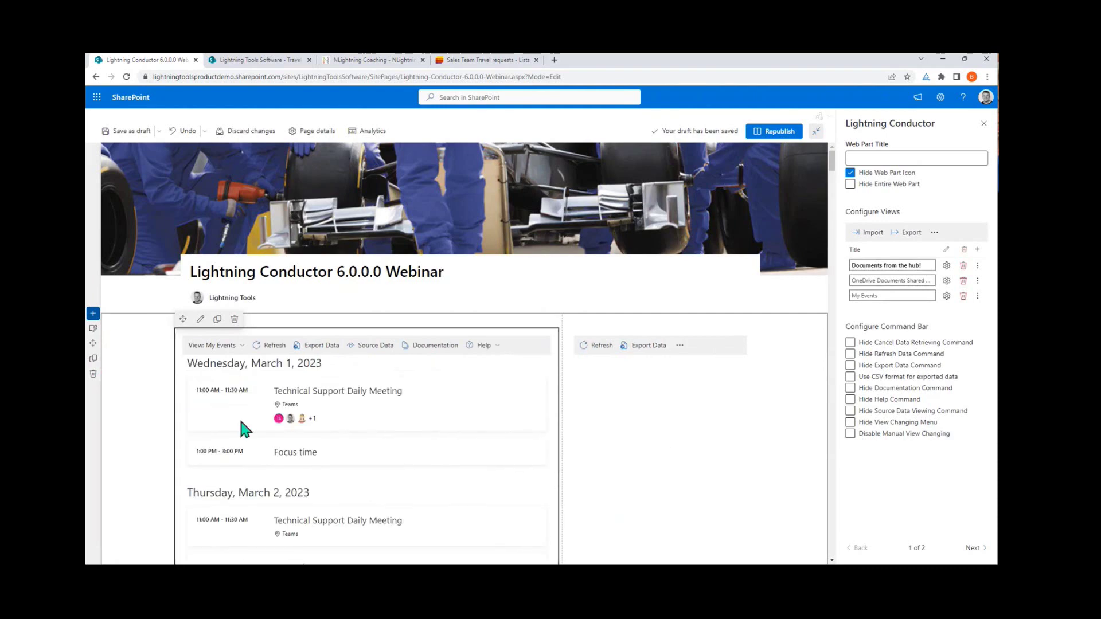
pyautogui.scroll(-9, 275, 404)
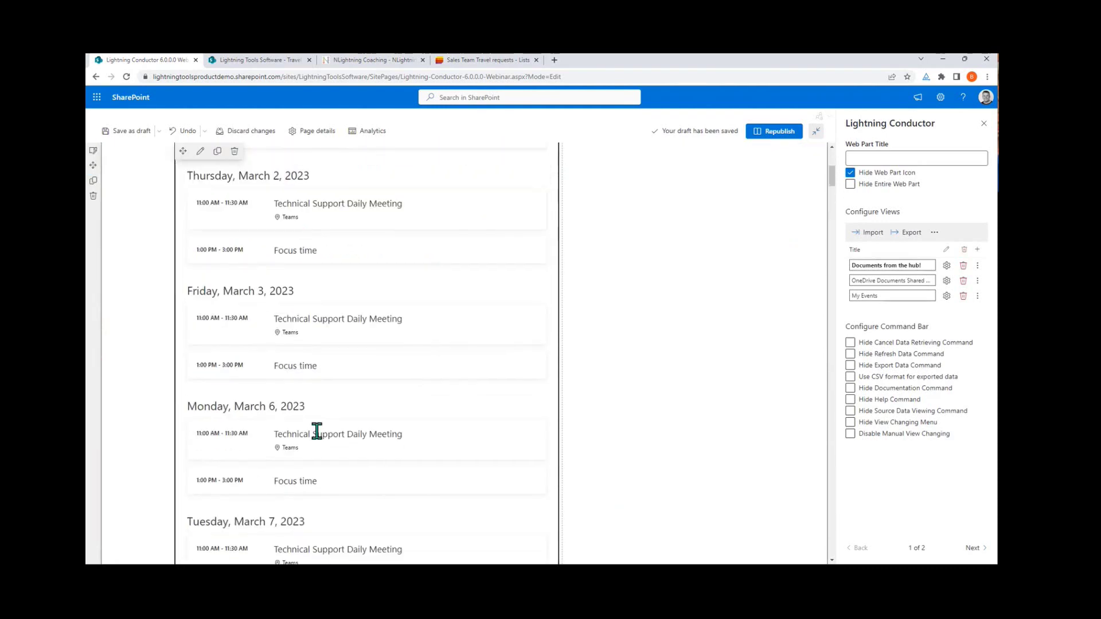
pyautogui.scroll(9, 323, 319)
pyautogui.scroll(-12, 319, 421)
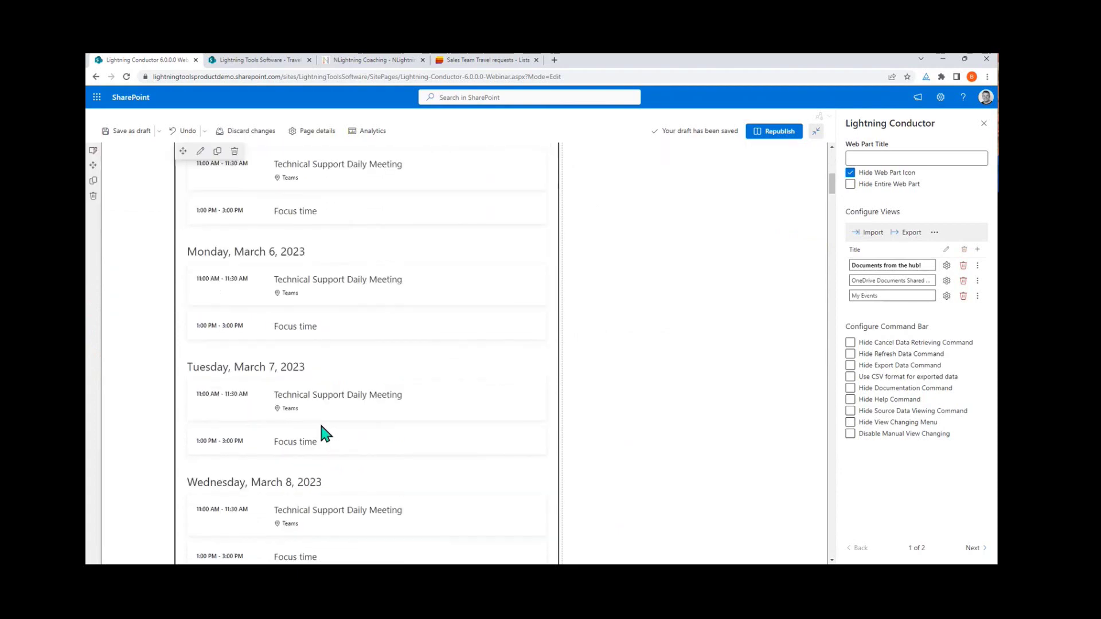
pyautogui.scroll(10, 321, 426)
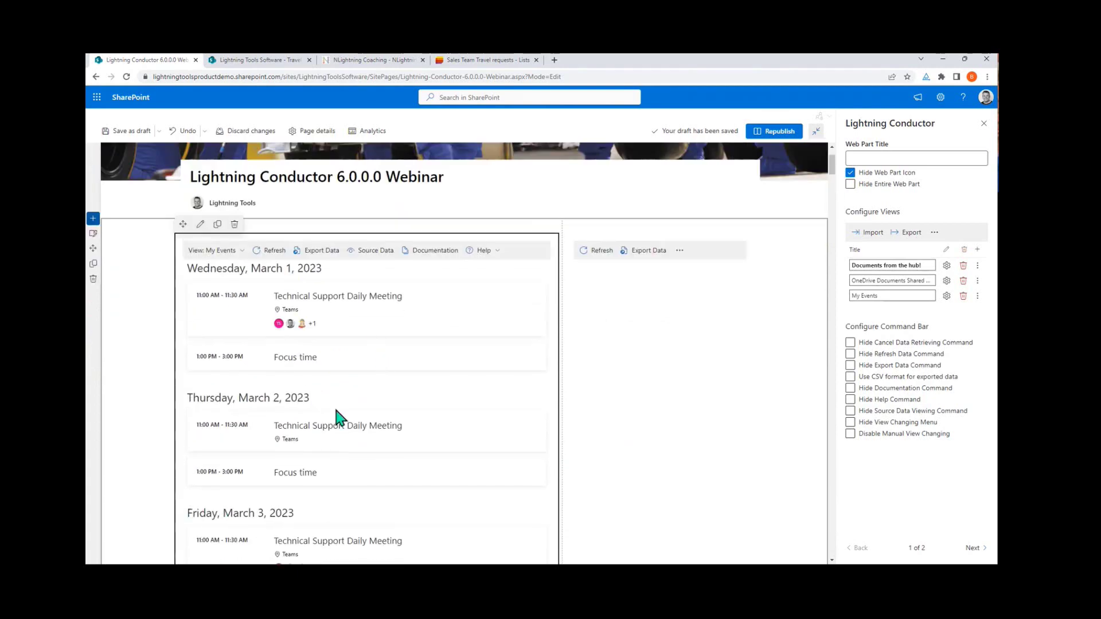
# Step: Cycle the web part through the OneDrive documents and My Events views, ending on "Documents from the hub!"
pyautogui.click(232, 251)
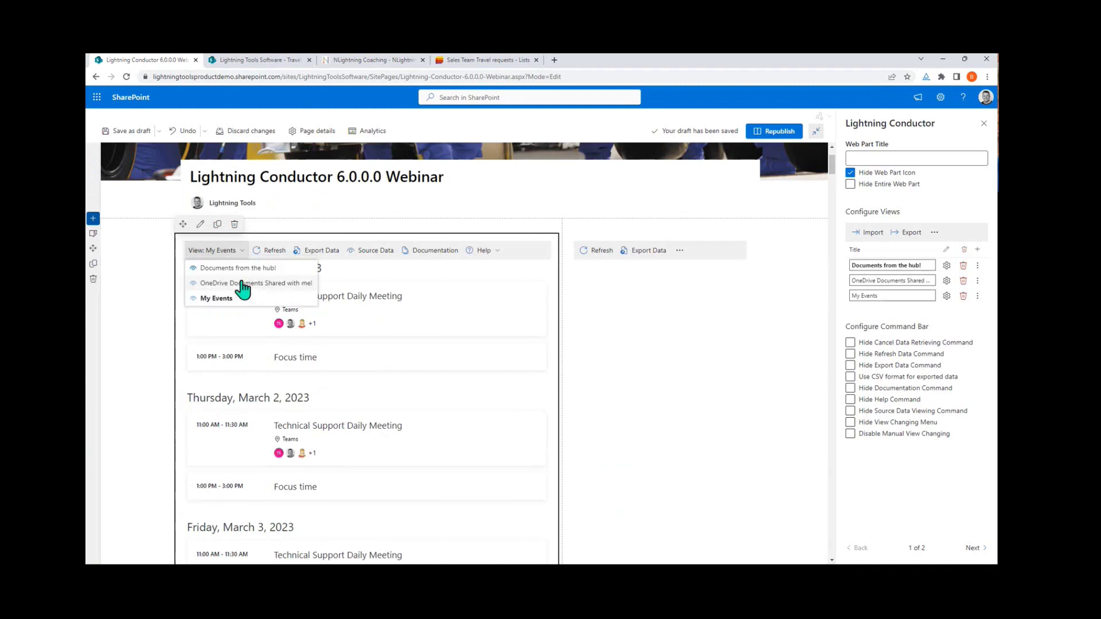
pyautogui.click(241, 283)
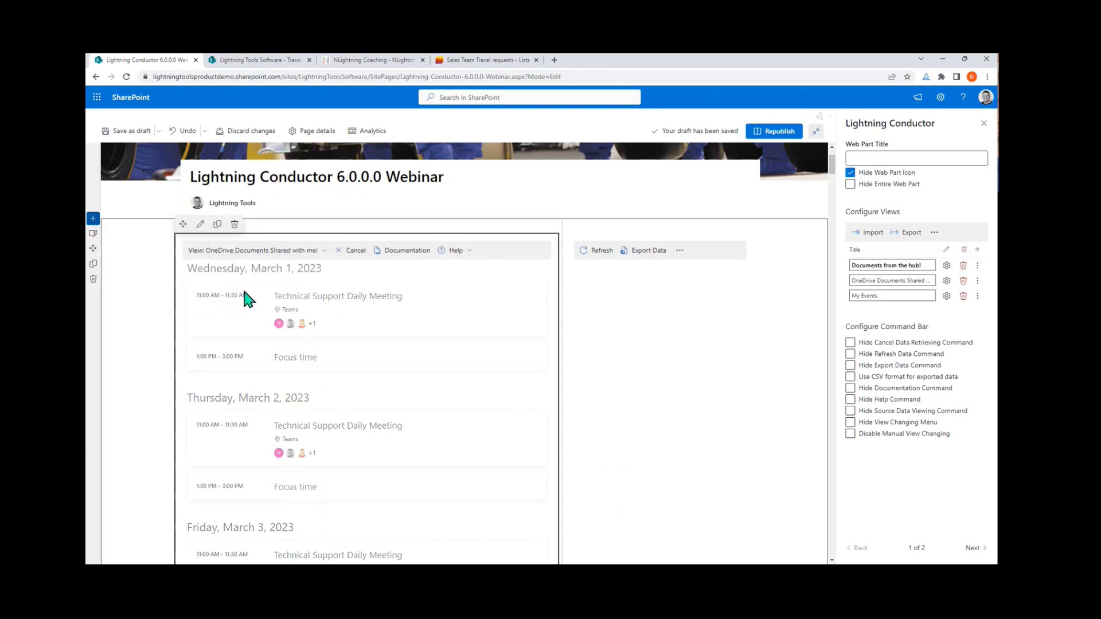
pyautogui.click(290, 251)
pyautogui.click(270, 300)
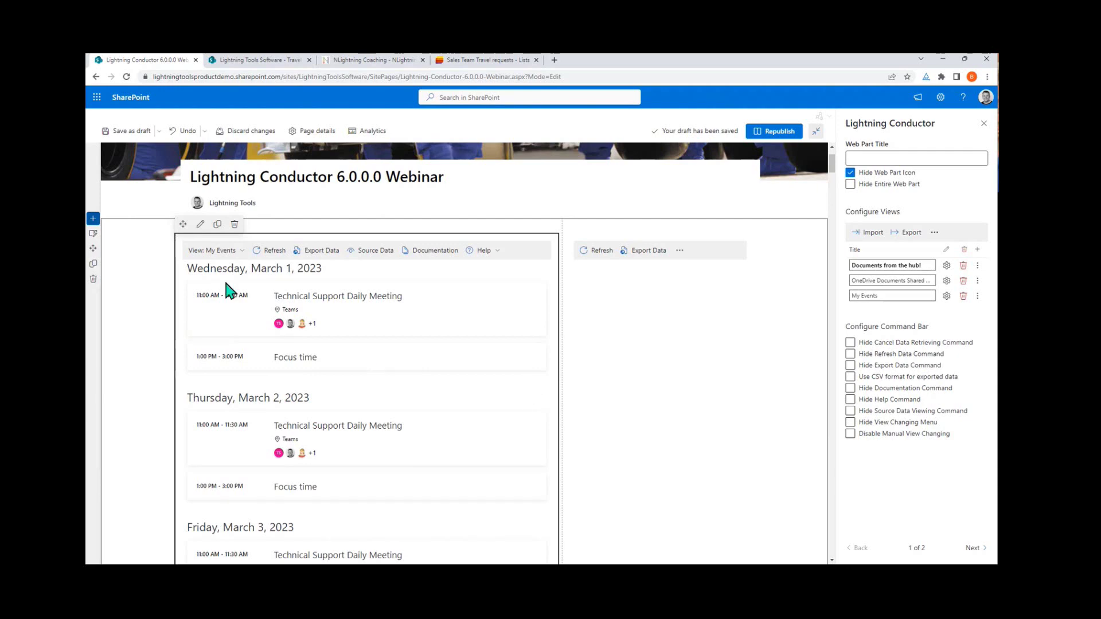
pyautogui.click(234, 251)
pyautogui.click(240, 268)
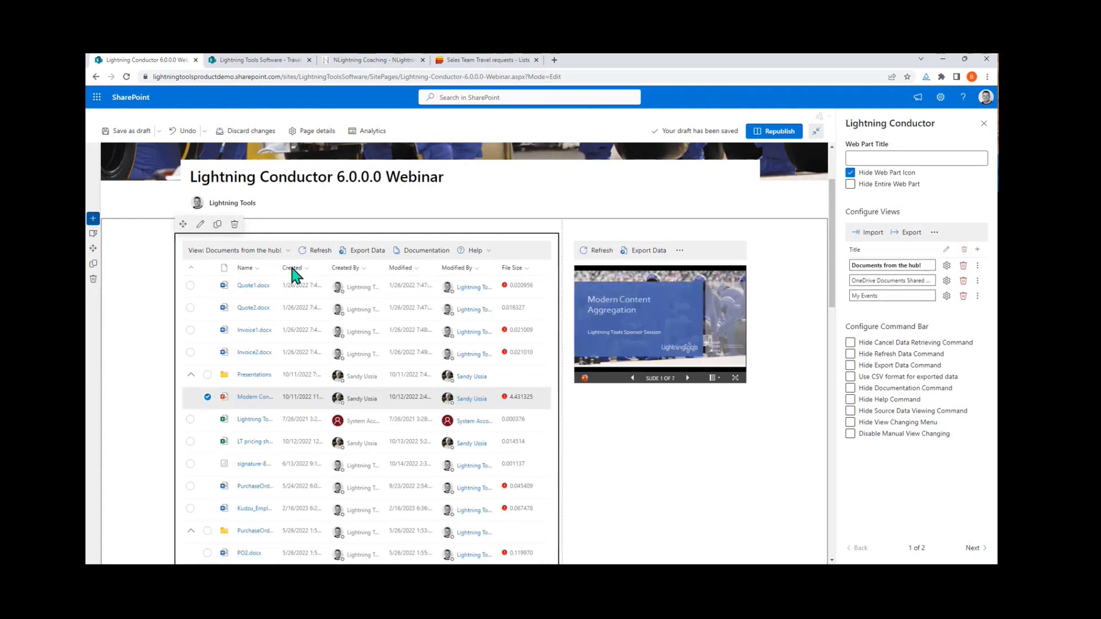
# Step: Preview the Travel requests template in Microsoft Lists without using it, and view the existing Travel requests list on the Lightning Tools Software site
pyautogui.click(503, 61)
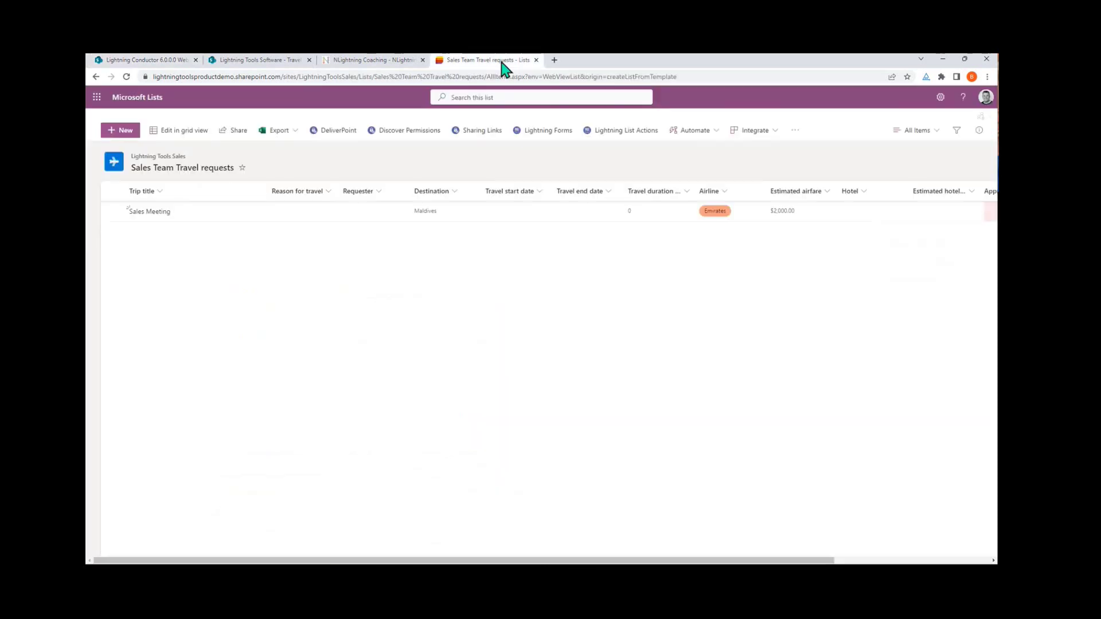
pyautogui.click(141, 98)
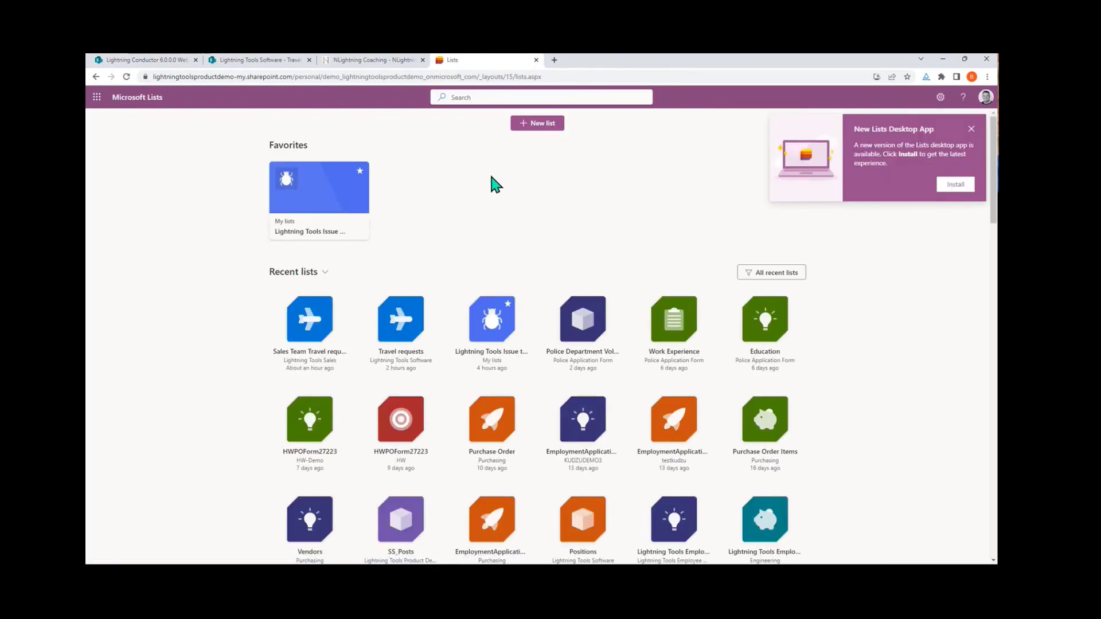
pyautogui.click(536, 123)
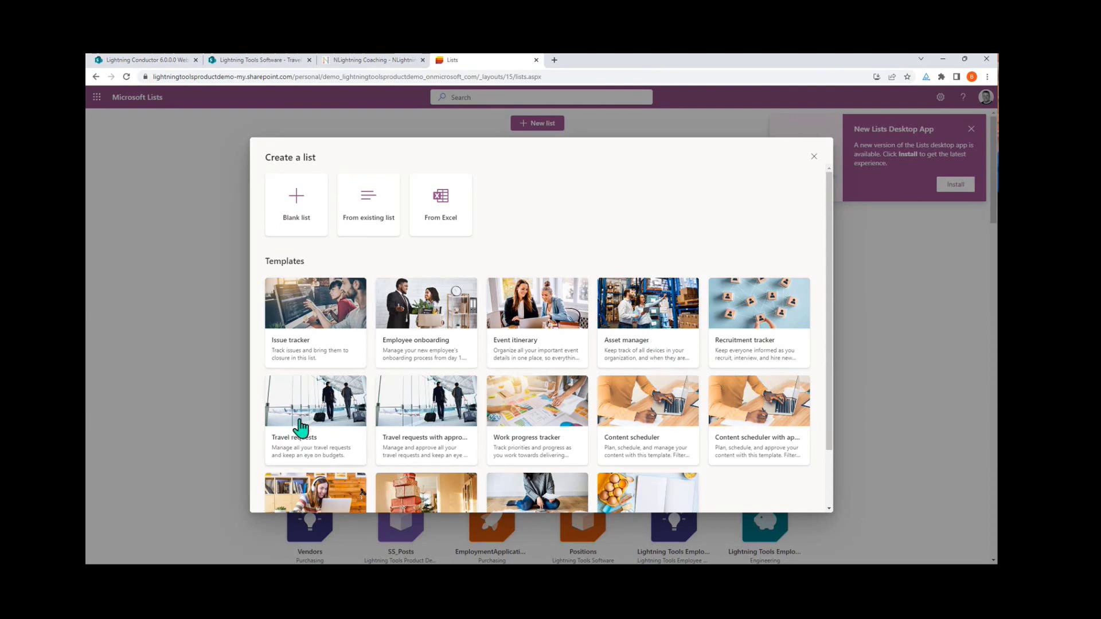
pyautogui.click(313, 436)
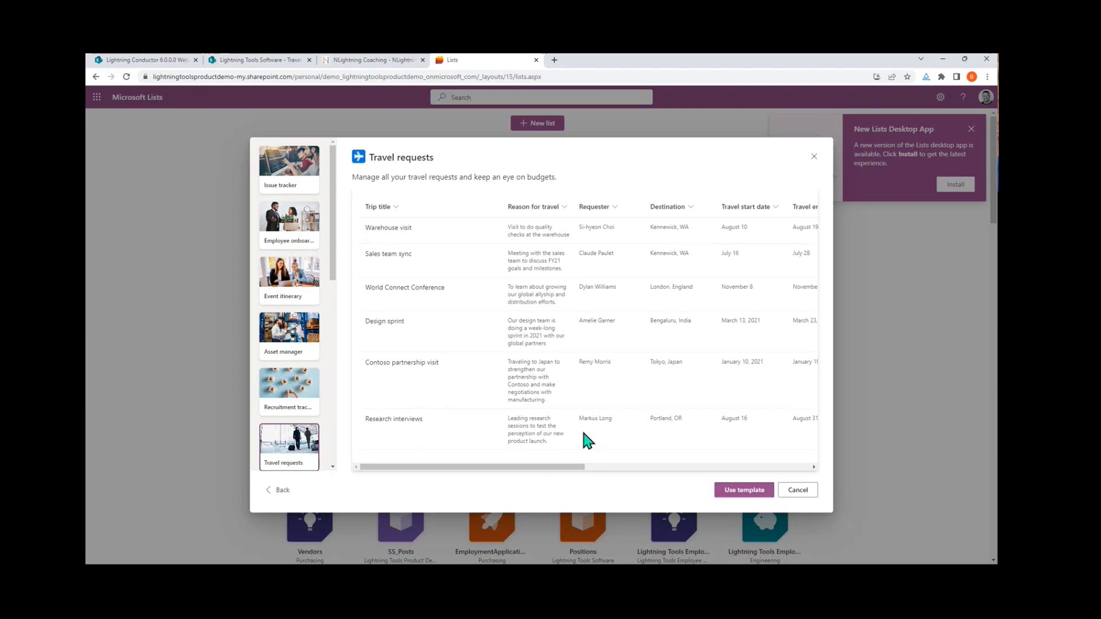
pyautogui.click(797, 491)
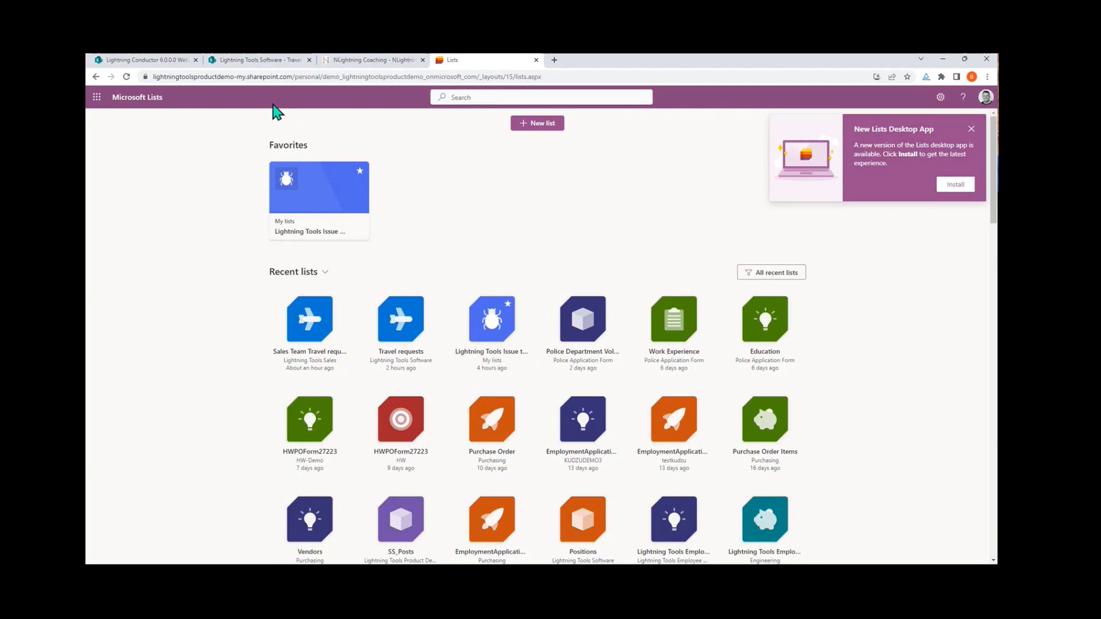
pyautogui.click(261, 62)
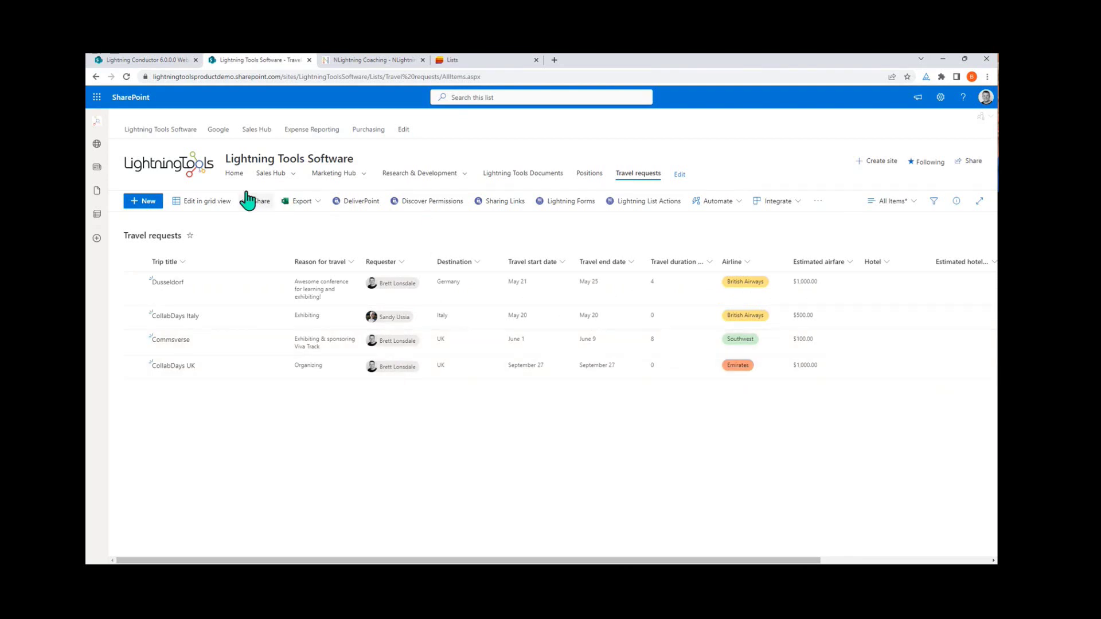
# Step: Return to the Lightning Conductor webinar page and add a fourth web part view titled "Travel Requests"
pyautogui.click(144, 60)
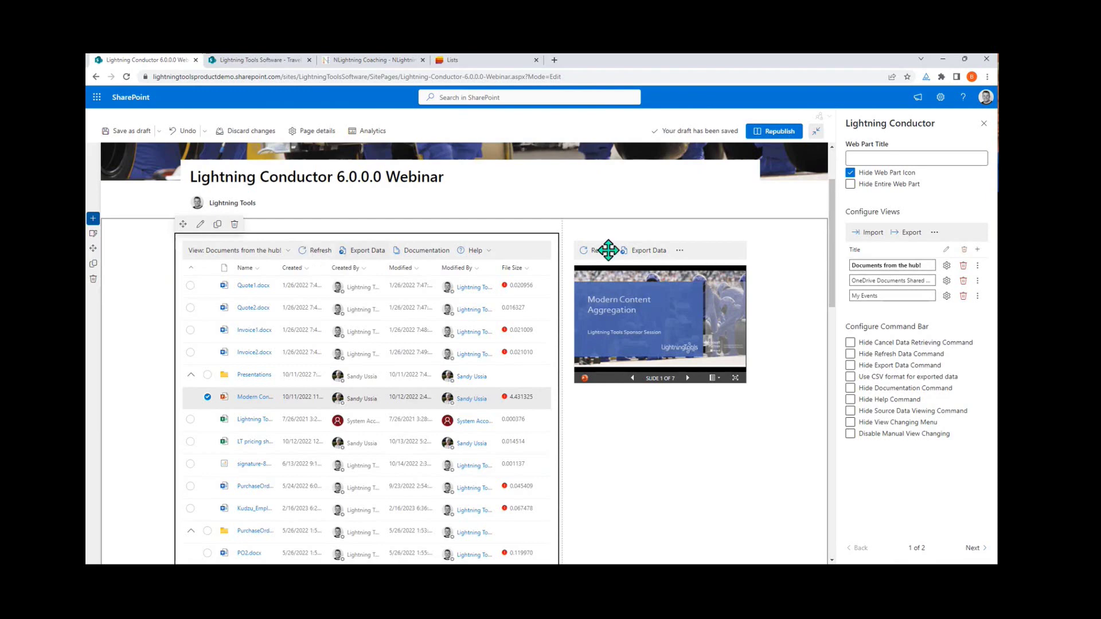
pyautogui.click(977, 250)
pyautogui.tripleClick(889, 313)
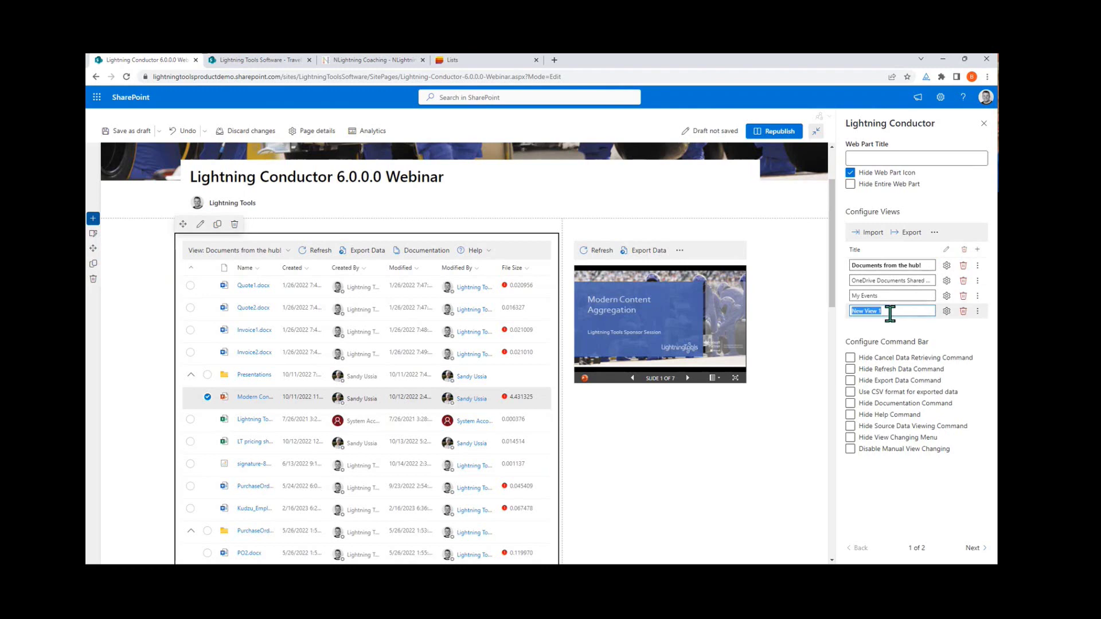
pyautogui.write('Travel Requests')
# Step: Configure the Travel Requests view in advanced mode with the Object Model Rollup Engine Provider and the Grid View Display Provider
pyautogui.click(947, 311)
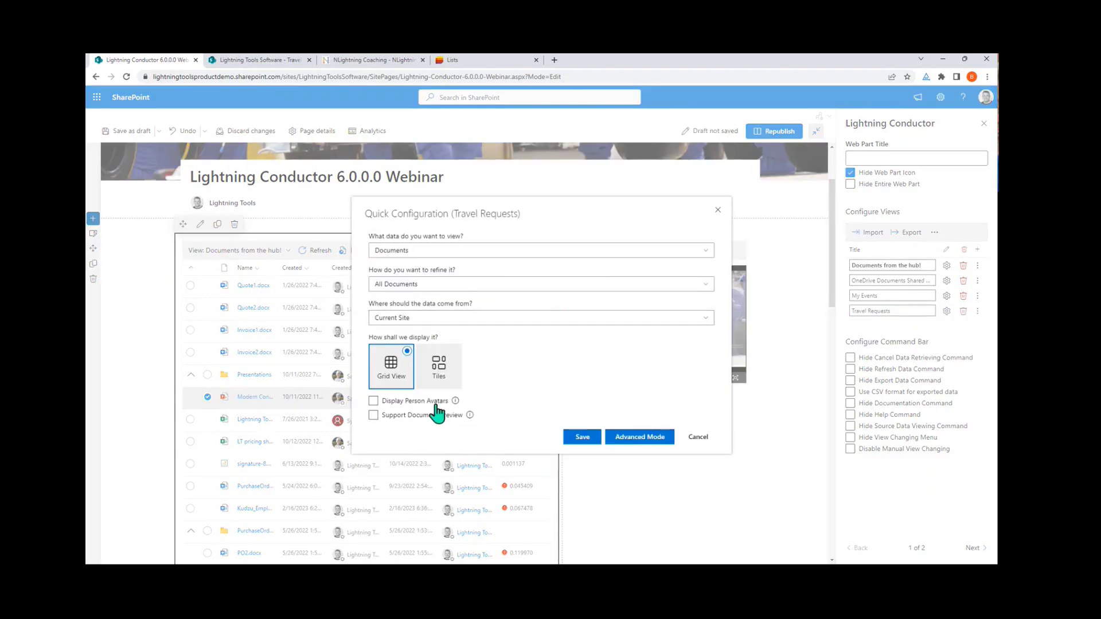
pyautogui.click(562, 251)
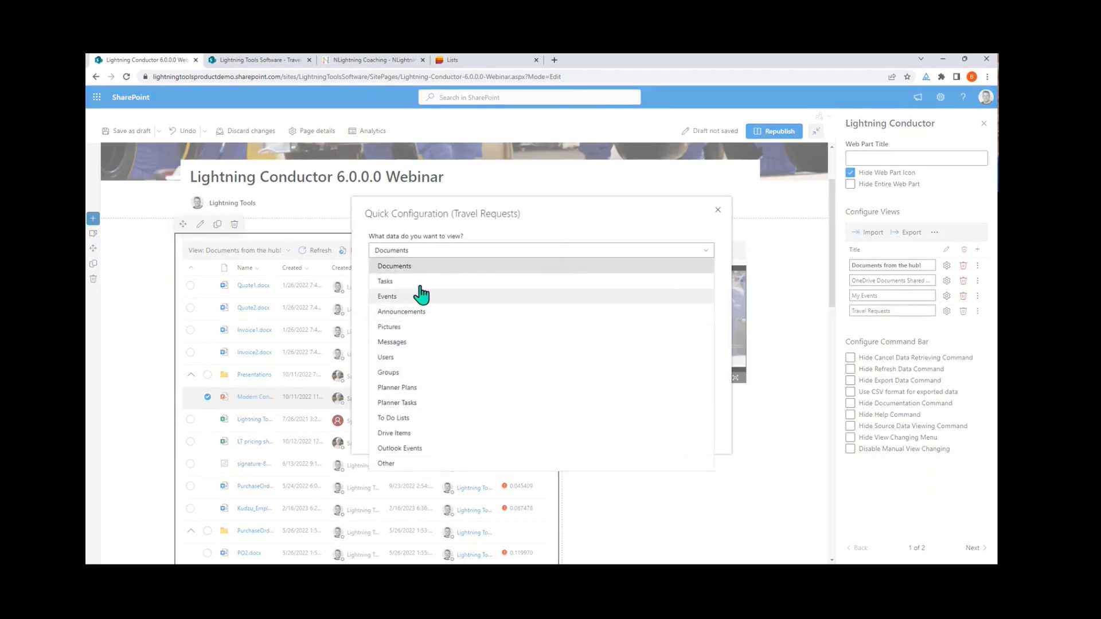
pyautogui.click(535, 252)
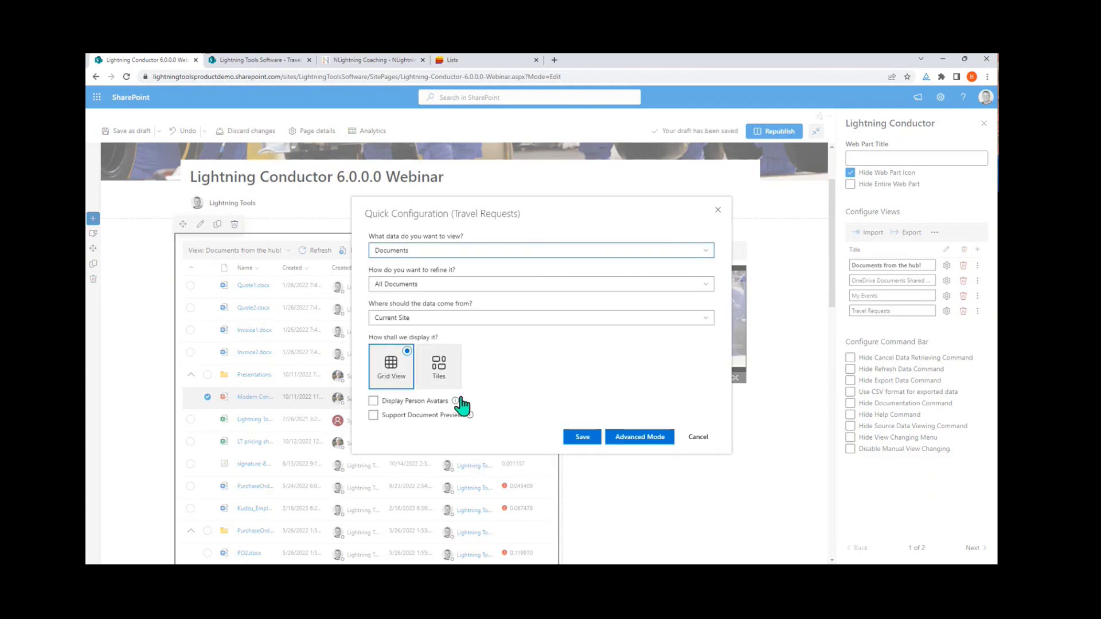
pyautogui.click(640, 437)
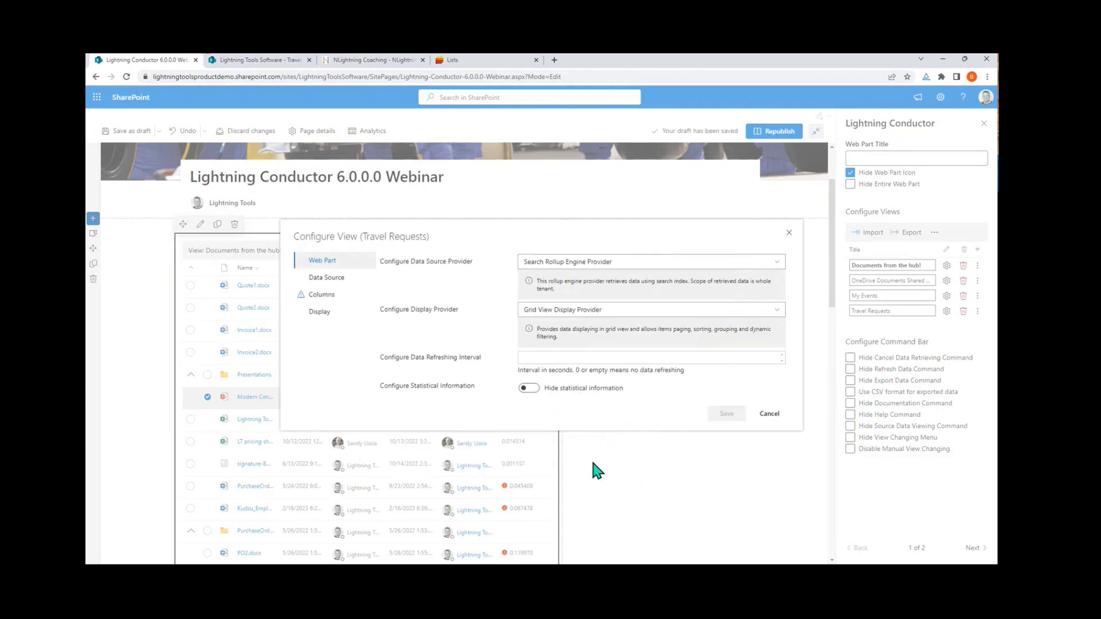
pyautogui.click(575, 263)
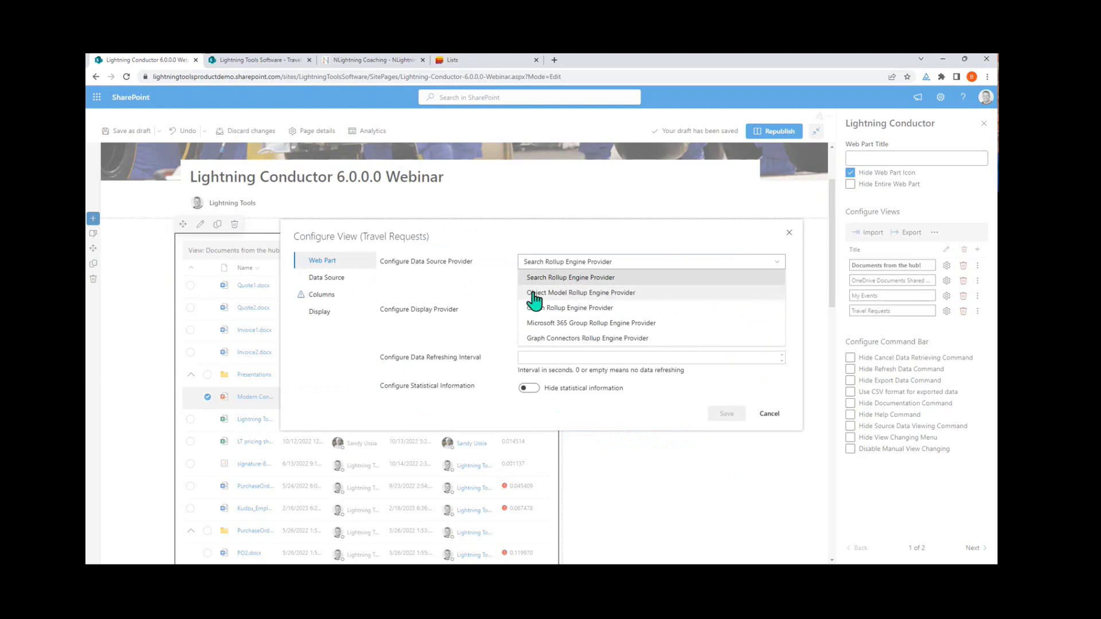
pyautogui.click(594, 293)
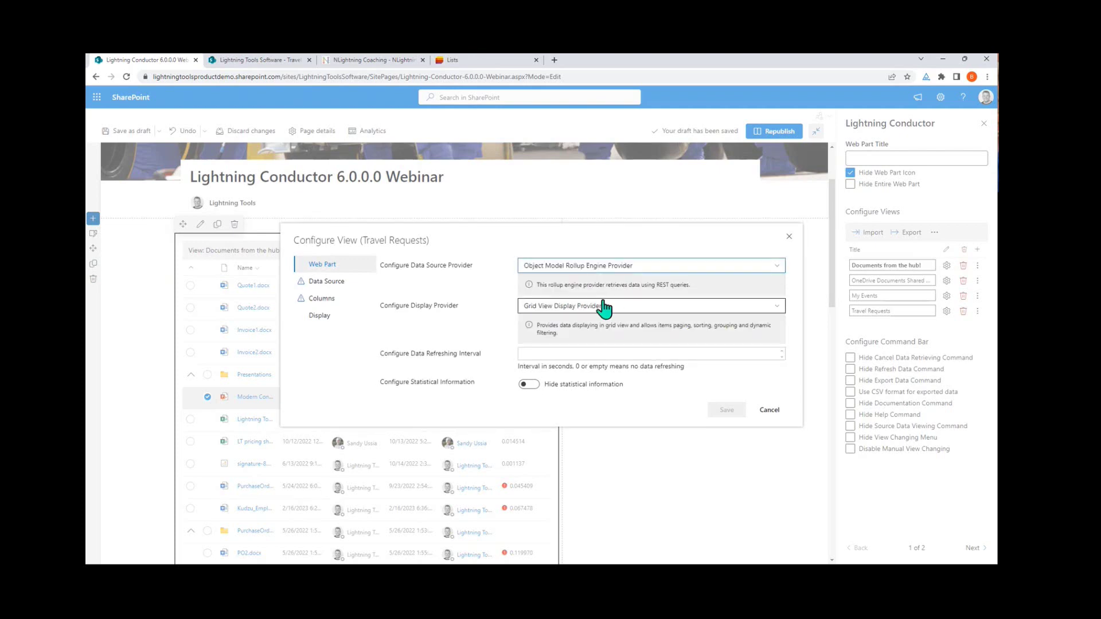
pyautogui.click(535, 310)
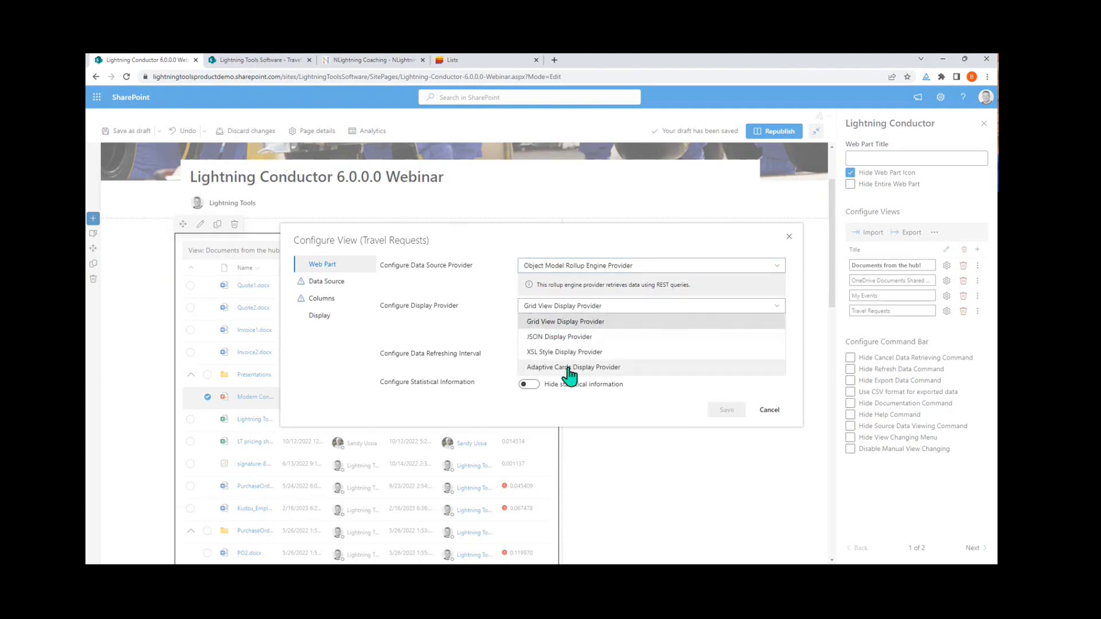
pyautogui.click(581, 321)
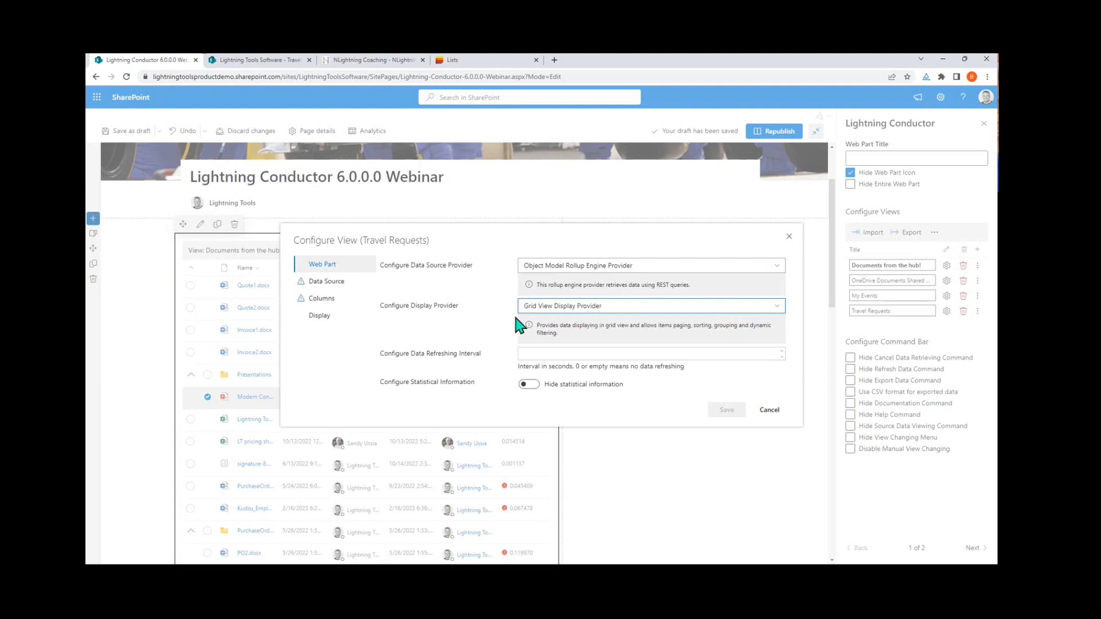
# Step: Set the Travel Requests view's rollup source to show items from multiple lists
pyautogui.click(325, 281)
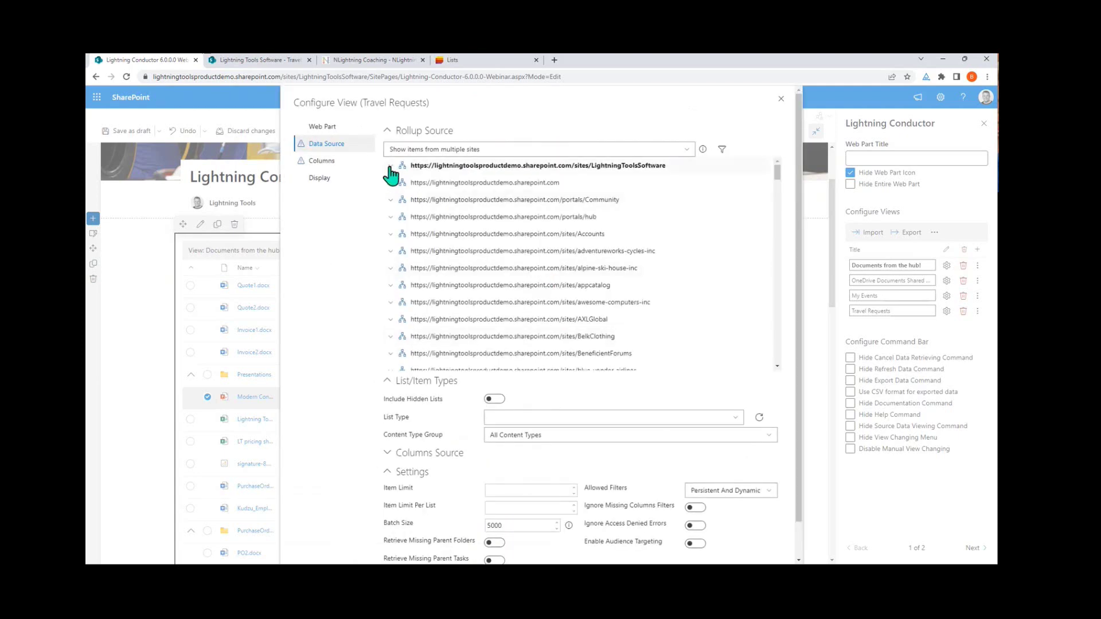
pyautogui.click(450, 149)
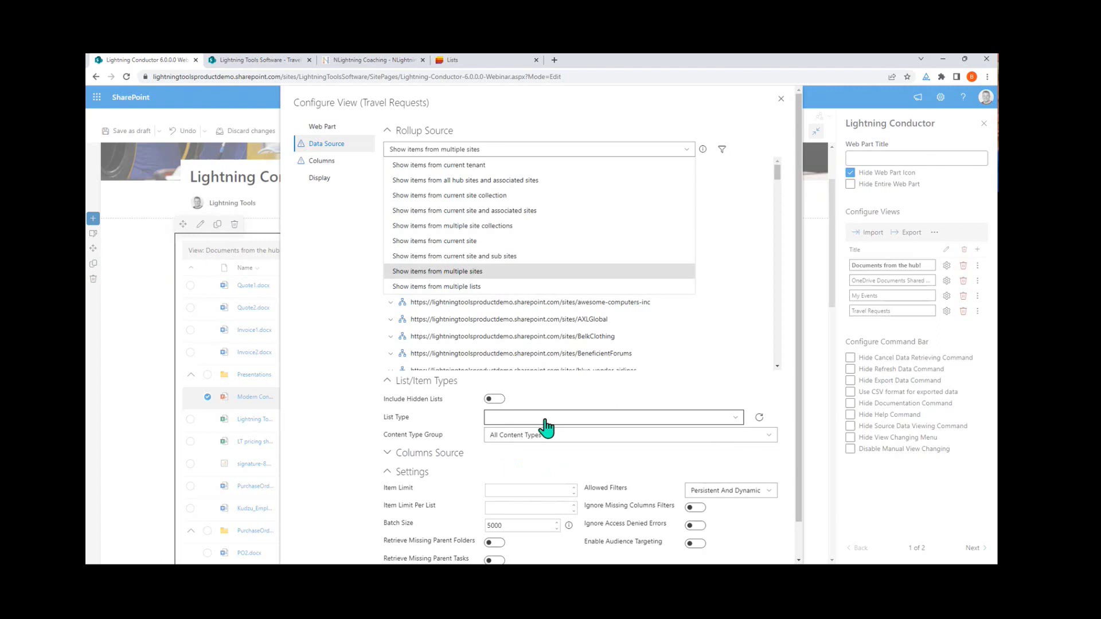
pyautogui.click(497, 287)
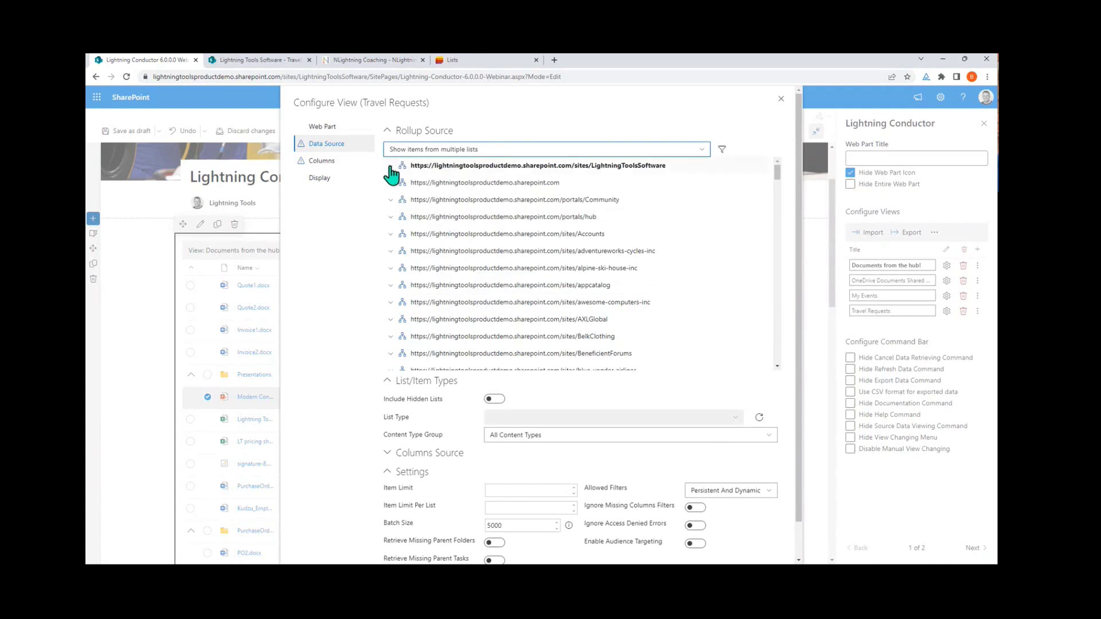
# Step: Select the Travel requests list of the Lightning Tools Software site as a rollup source
pyautogui.click(391, 166)
pyautogui.click(397, 184)
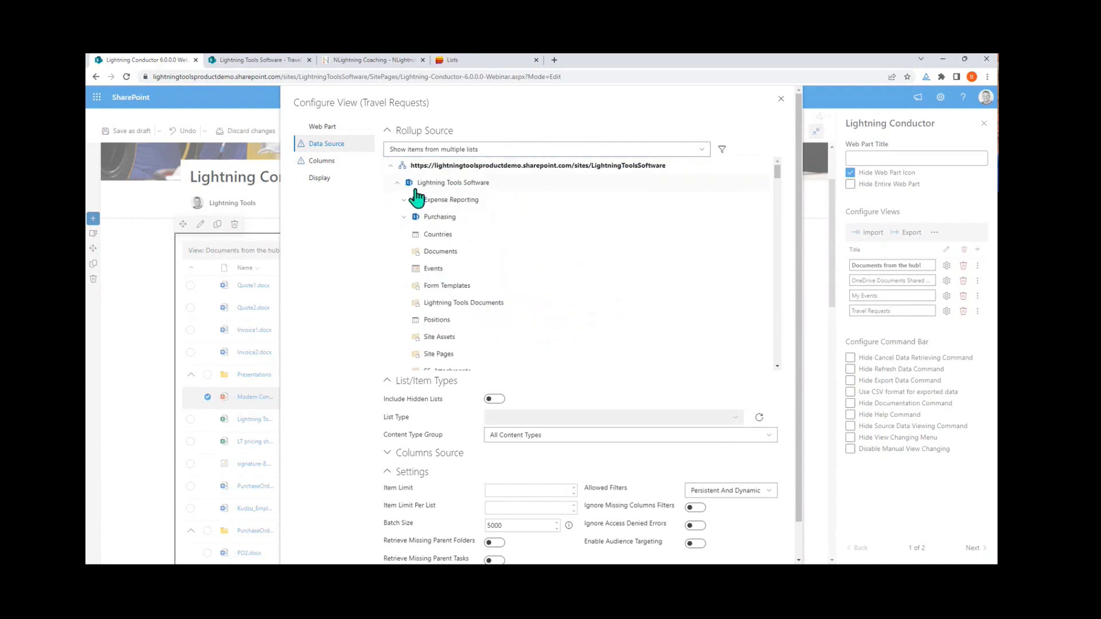
pyautogui.scroll(-3, 484, 279)
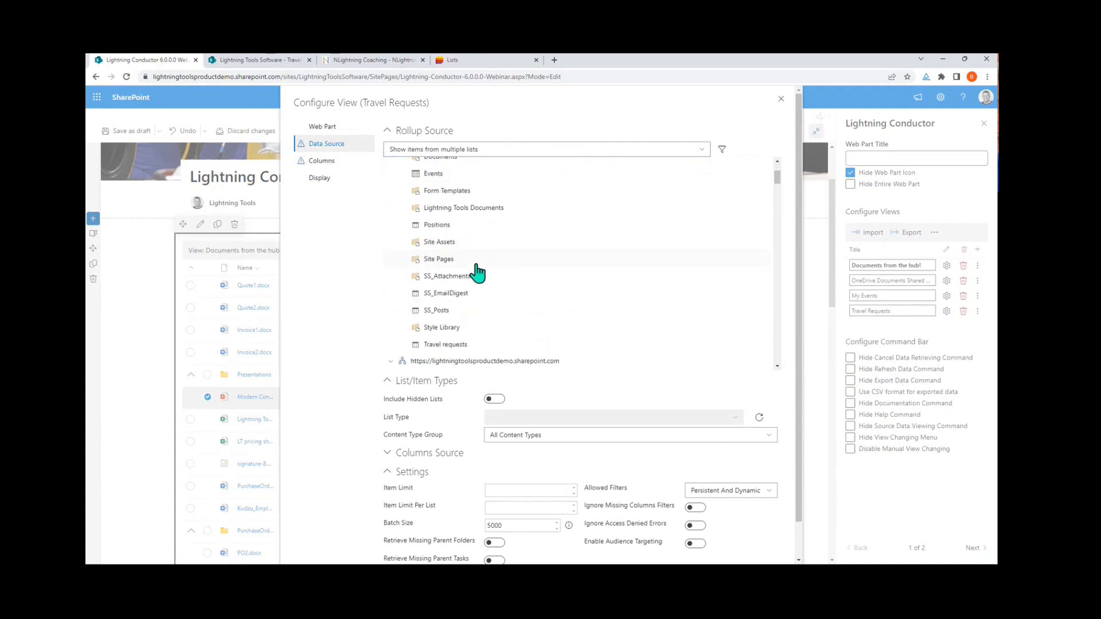
pyautogui.scroll(3, 470, 275)
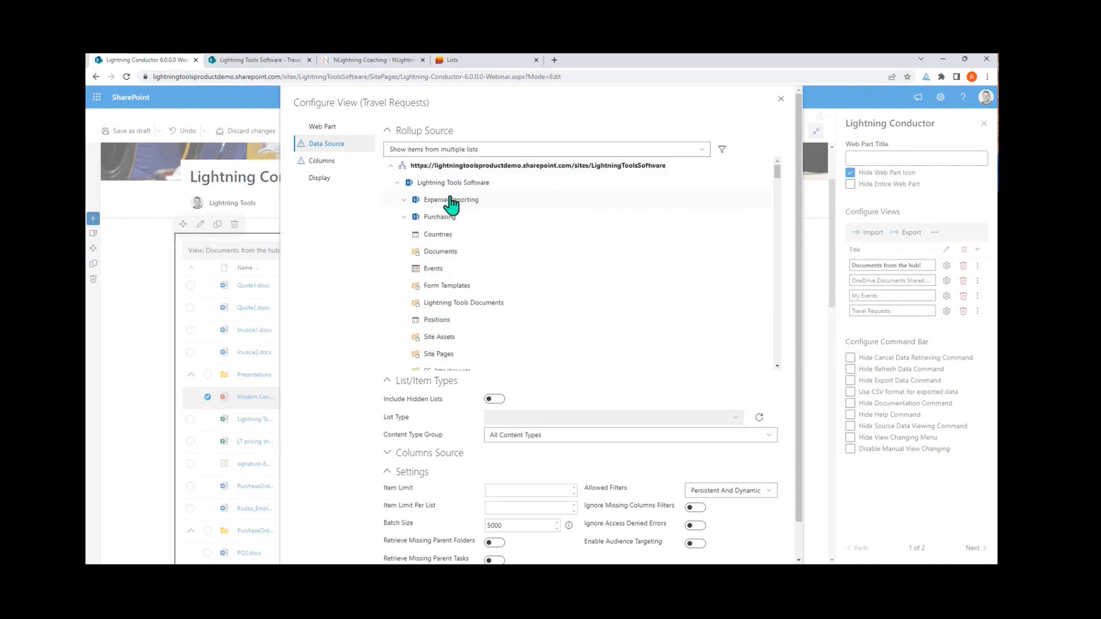
pyautogui.scroll(-2, 440, 211)
pyautogui.scroll(-2, 440, 211)
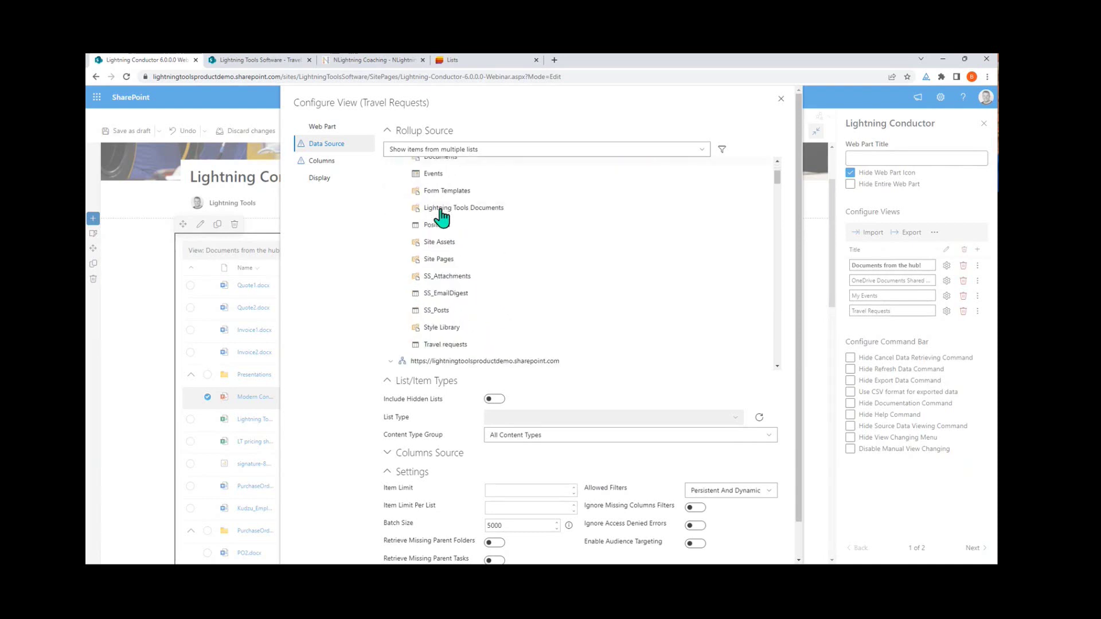
pyautogui.click(447, 346)
# Step: Find the LightningToolsSales site collection in the rollup source tree and expand its Lightning Tools Sales site down to its lists
pyautogui.scroll(-6, 450, 308)
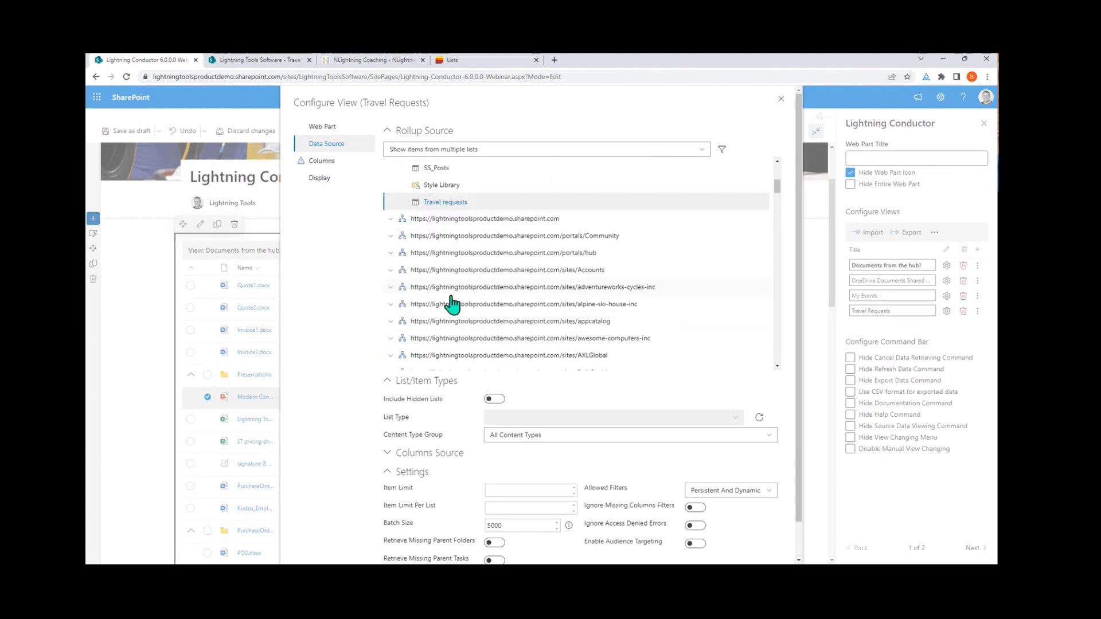
pyautogui.scroll(-20, 451, 303)
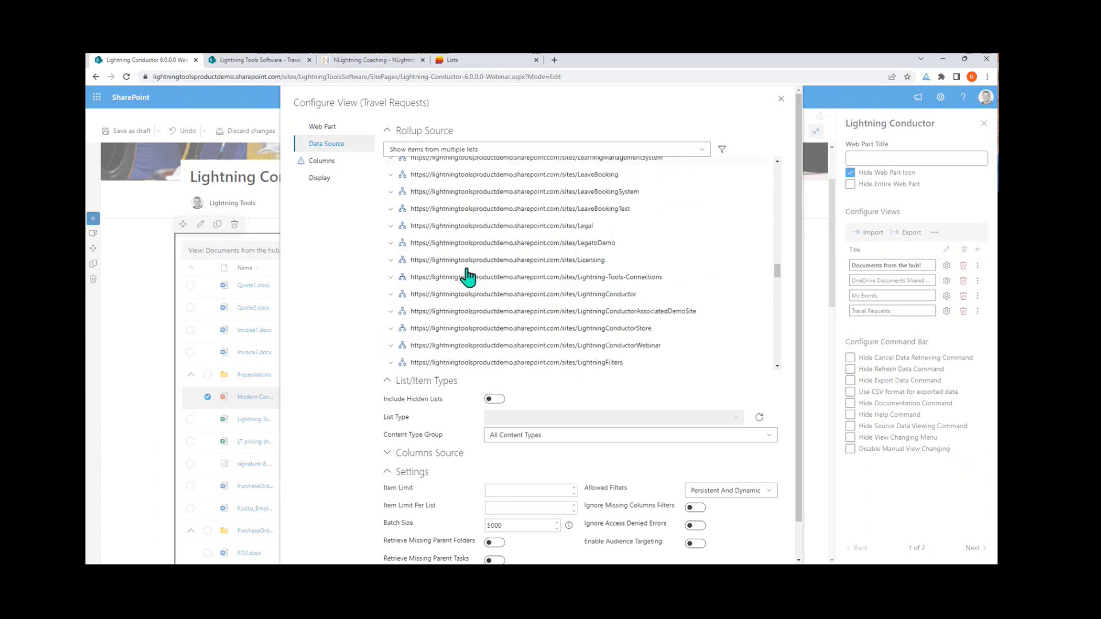
pyautogui.scroll(-3, 467, 277)
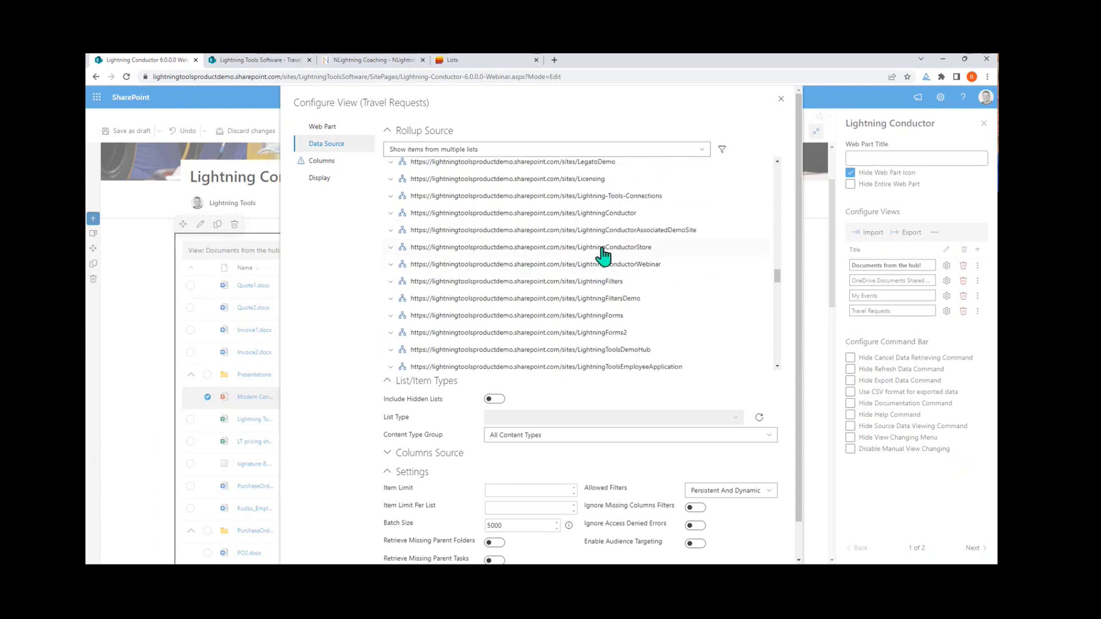
pyautogui.scroll(4, 595, 235)
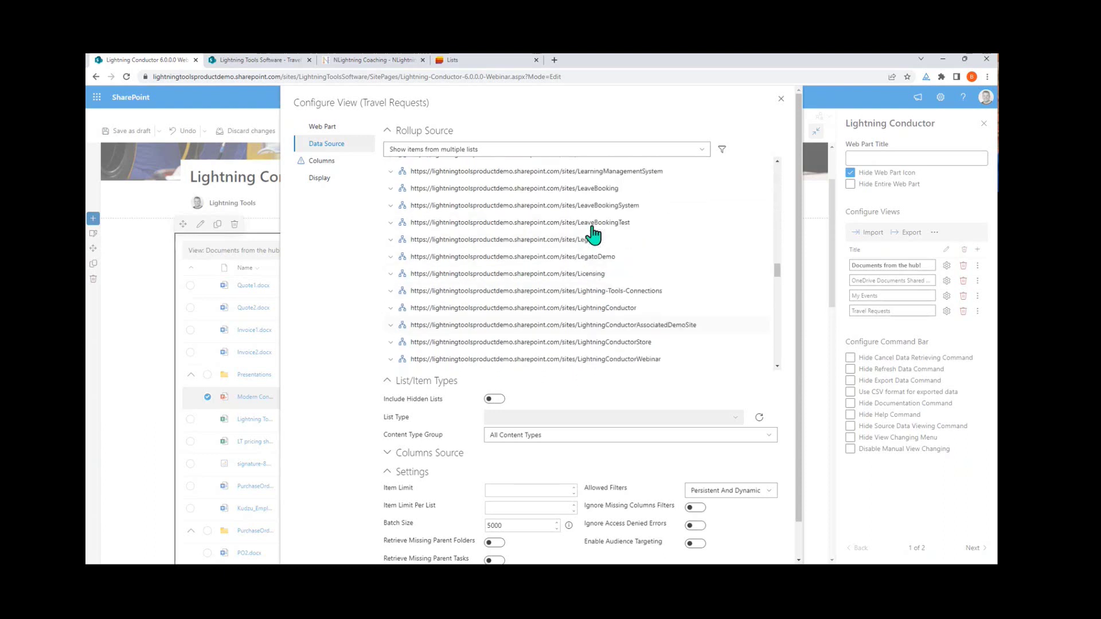
pyautogui.scroll(-5, 592, 235)
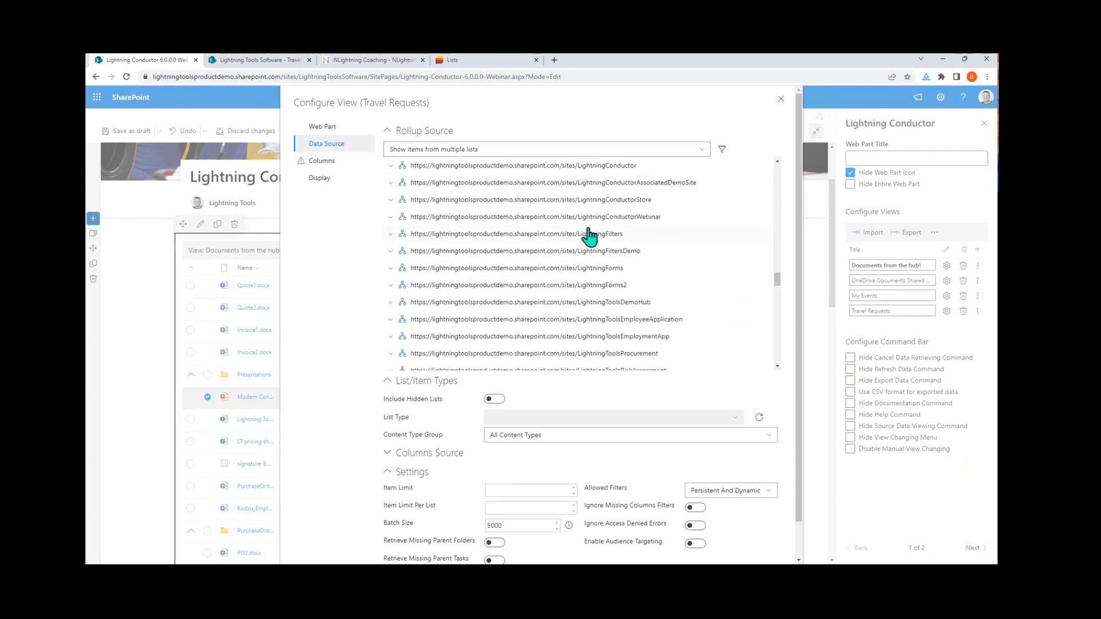
pyautogui.scroll(-2, 590, 235)
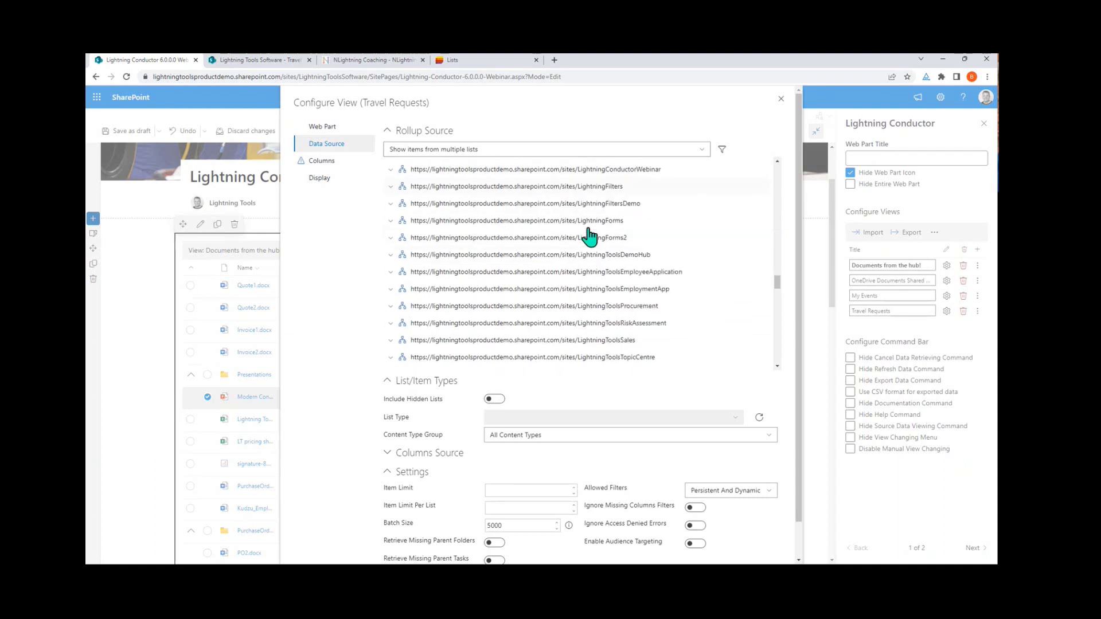
pyautogui.click(393, 341)
pyautogui.scroll(-5, 508, 295)
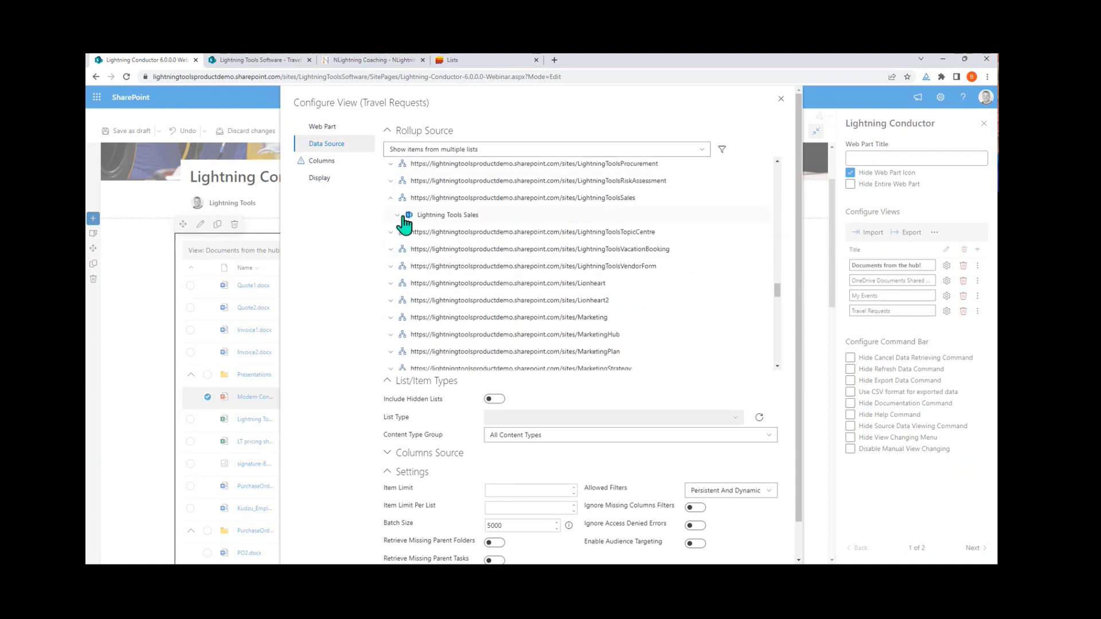
pyautogui.click(401, 217)
# Step: Add the Sales Team Travel requests list of the Lightning Tools Sales site to the rollup source selection
pyautogui.scroll(-5, 481, 284)
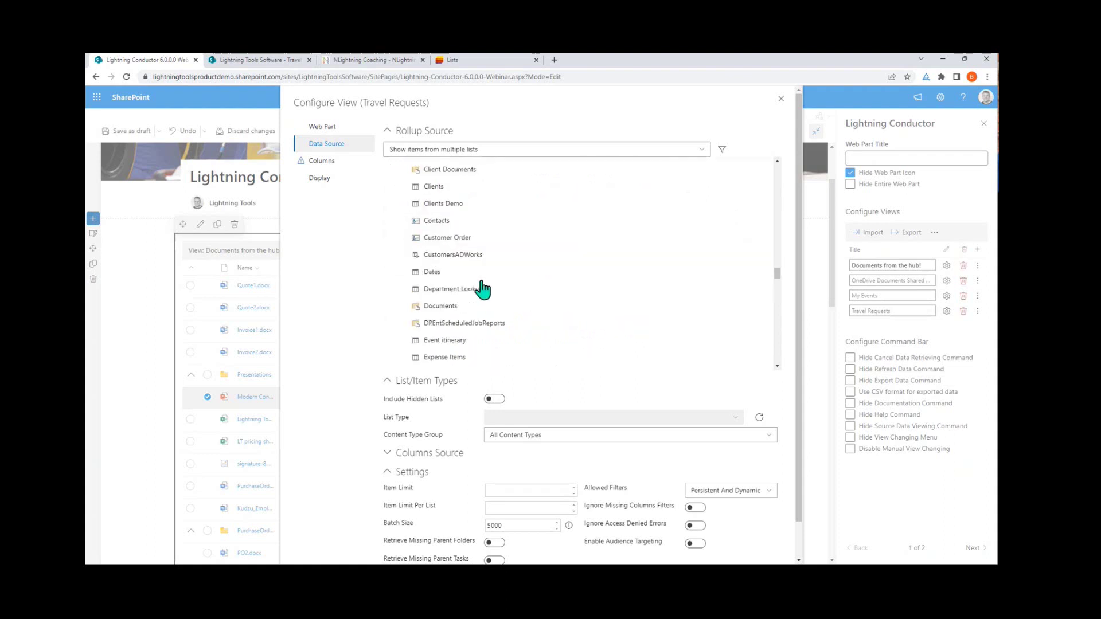
pyautogui.scroll(-5, 481, 289)
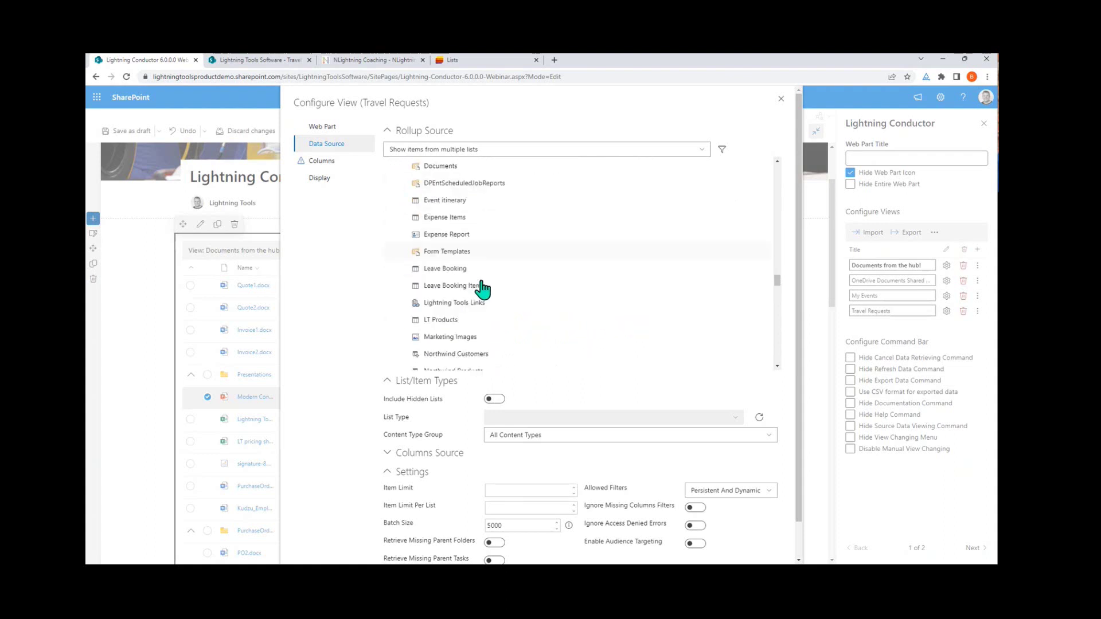
pyautogui.scroll(-4, 482, 289)
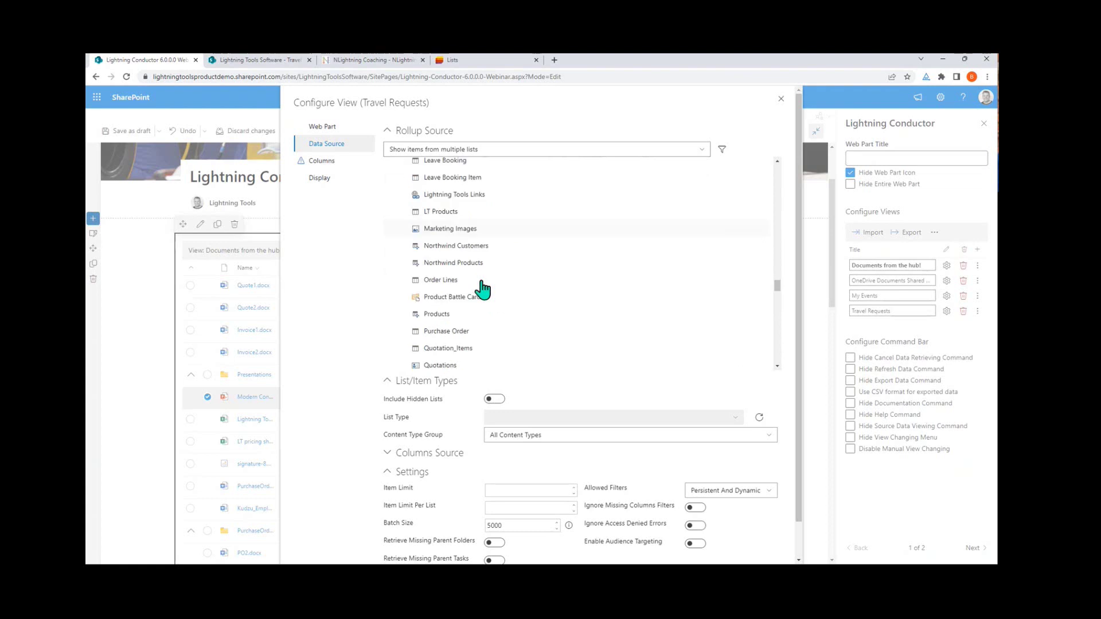
pyautogui.scroll(2, 482, 290)
pyautogui.scroll(4, 482, 289)
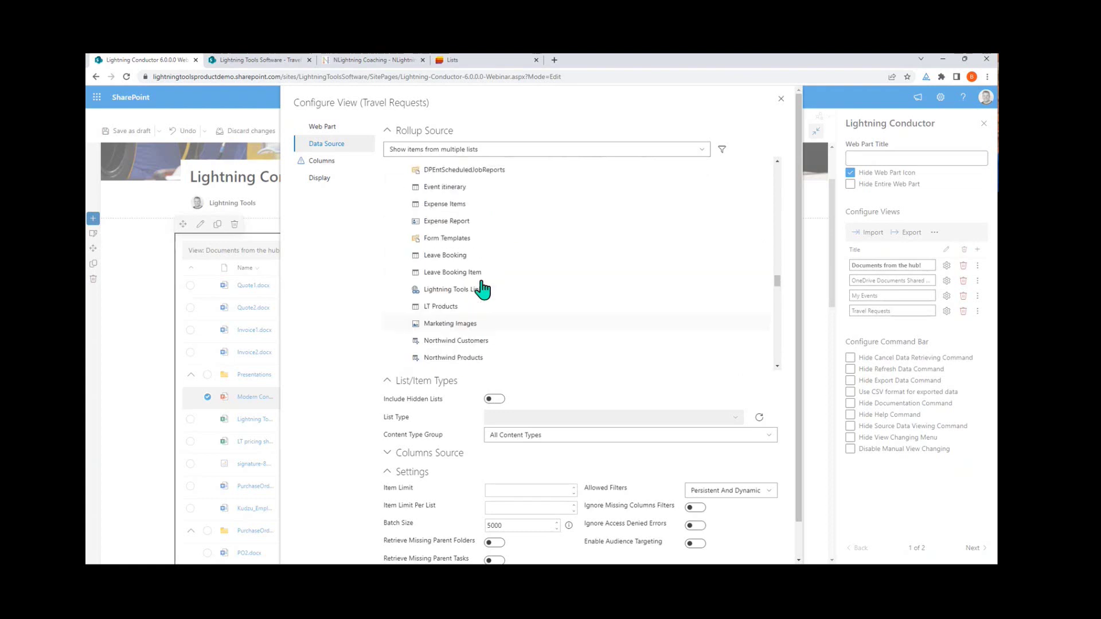
pyautogui.scroll(3, 473, 232)
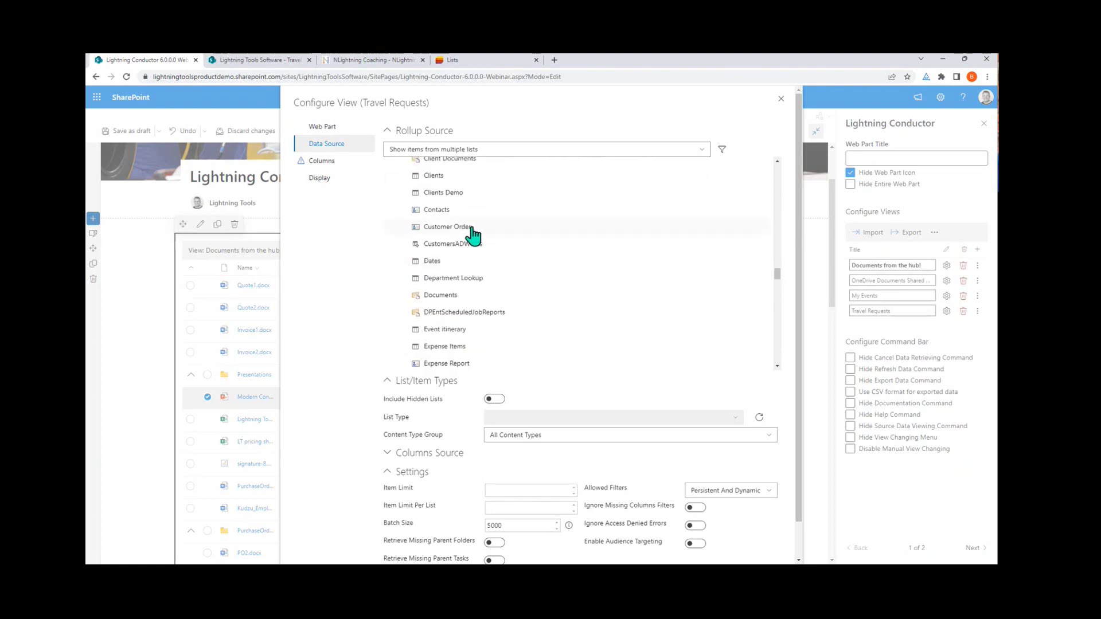
pyautogui.scroll(-5, 476, 209)
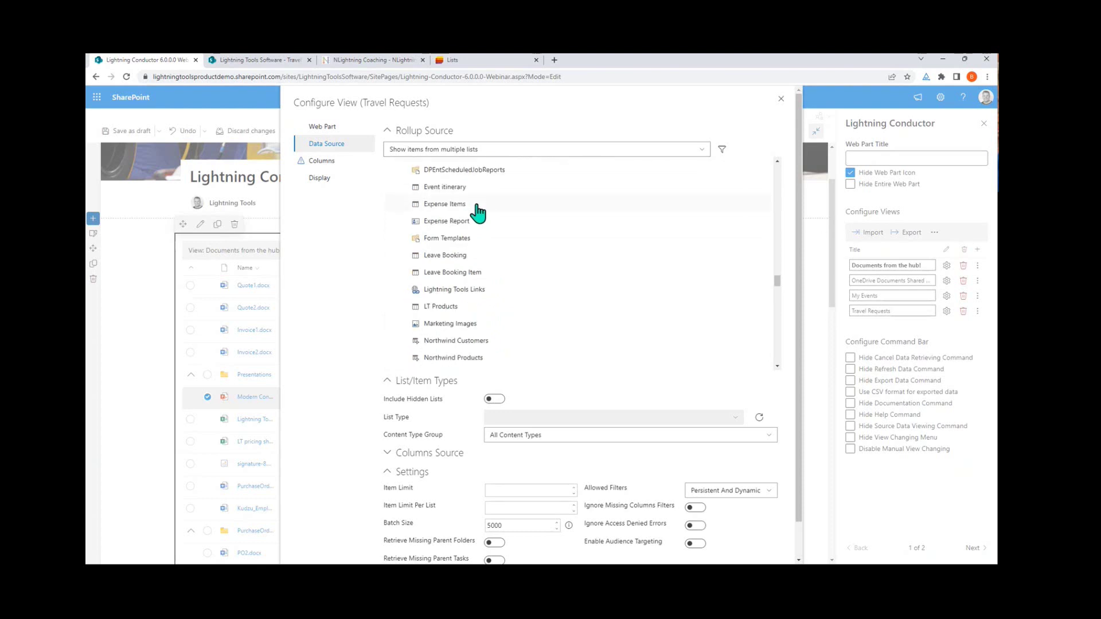
pyautogui.scroll(-10, 477, 213)
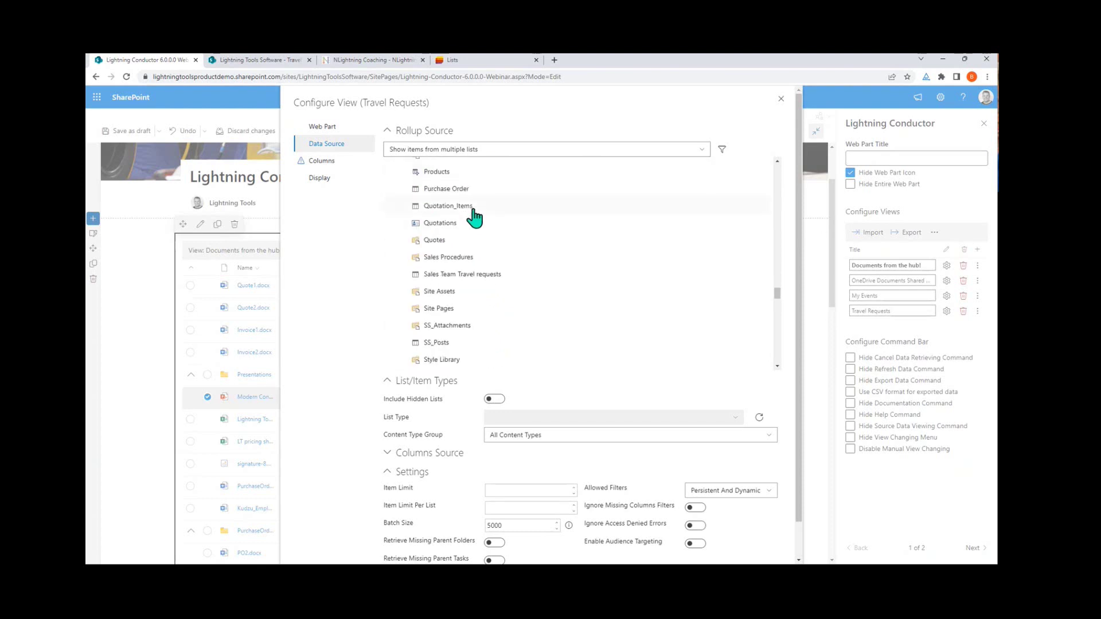
pyautogui.scroll(-4, 475, 217)
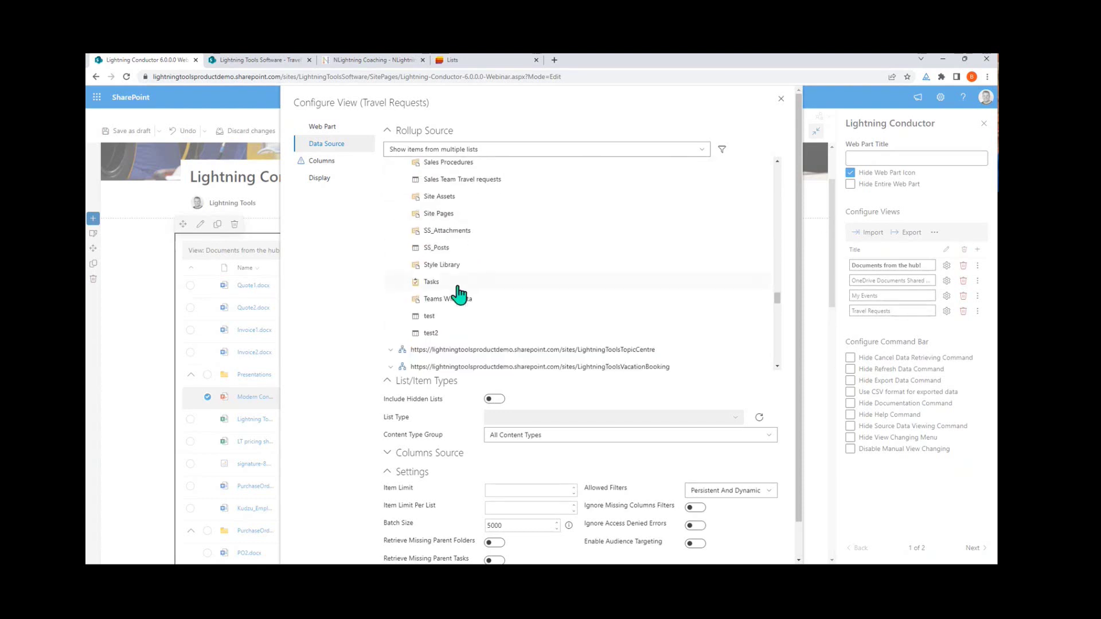
pyautogui.scroll(2, 442, 328)
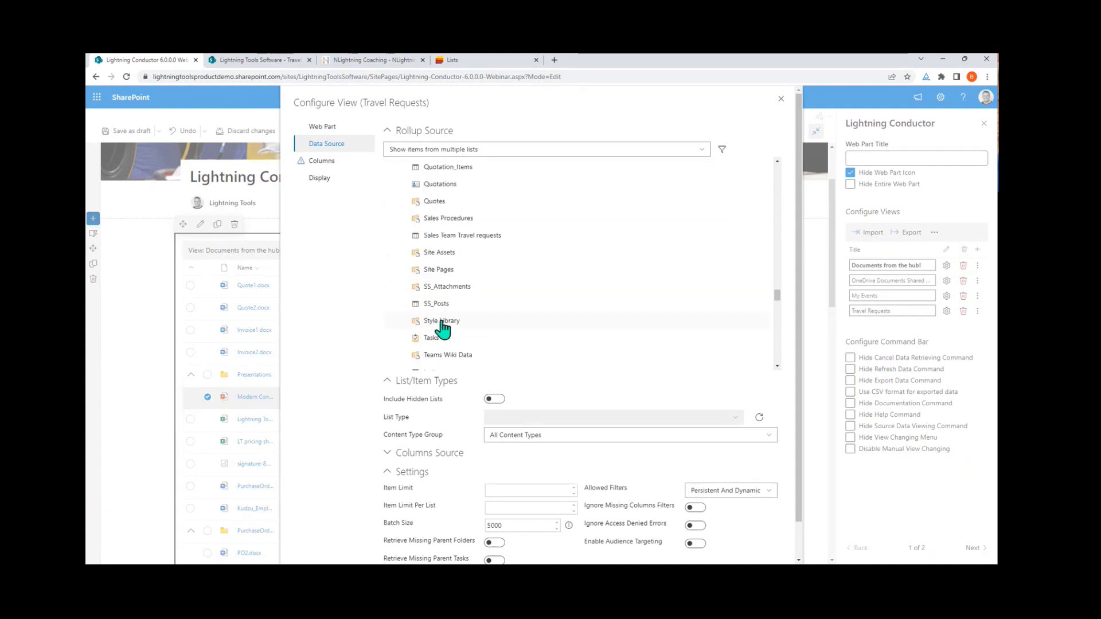
pyautogui.scroll(2, 443, 328)
pyautogui.click(509, 284)
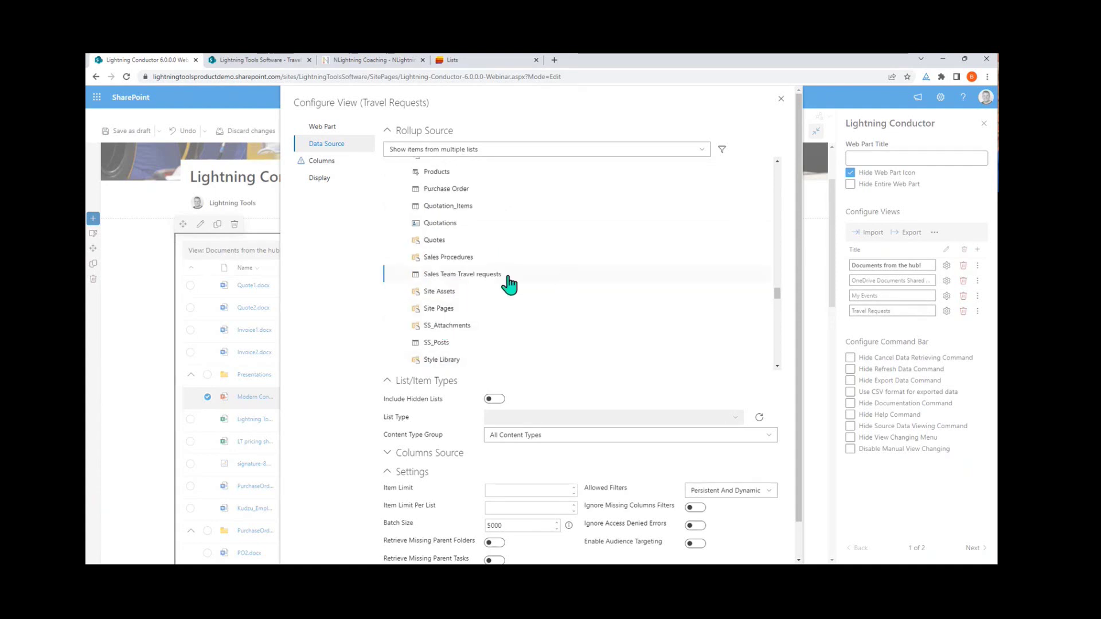
# Step: Include the Approved?, Airline, Title and Reason for travel columns in the Travel Requests view
pyautogui.click(335, 164)
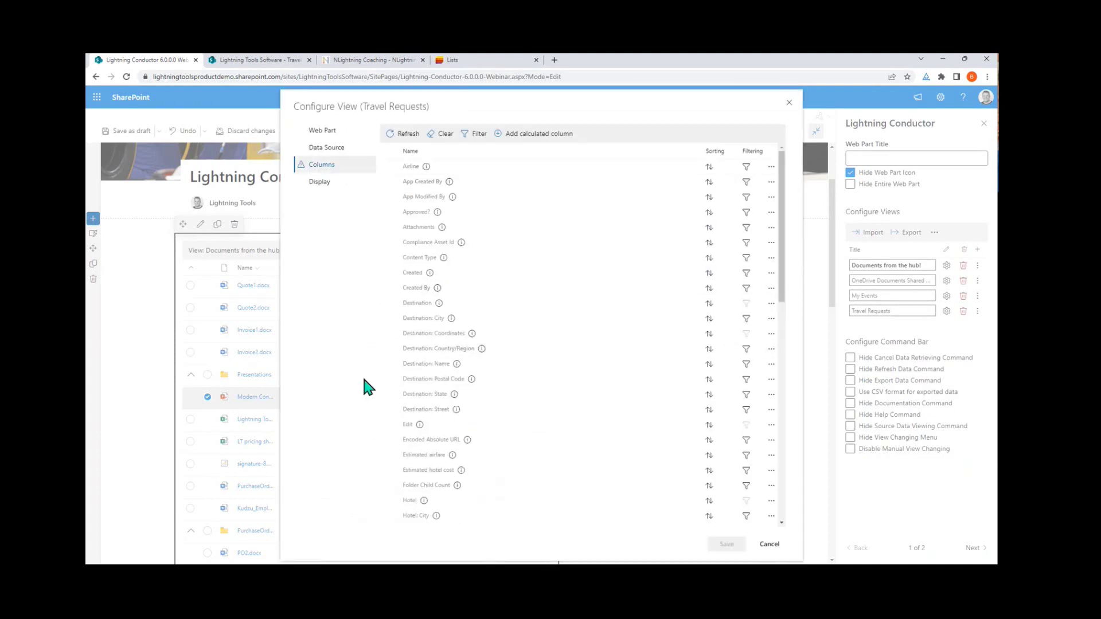
pyautogui.click(389, 212)
pyautogui.click(390, 166)
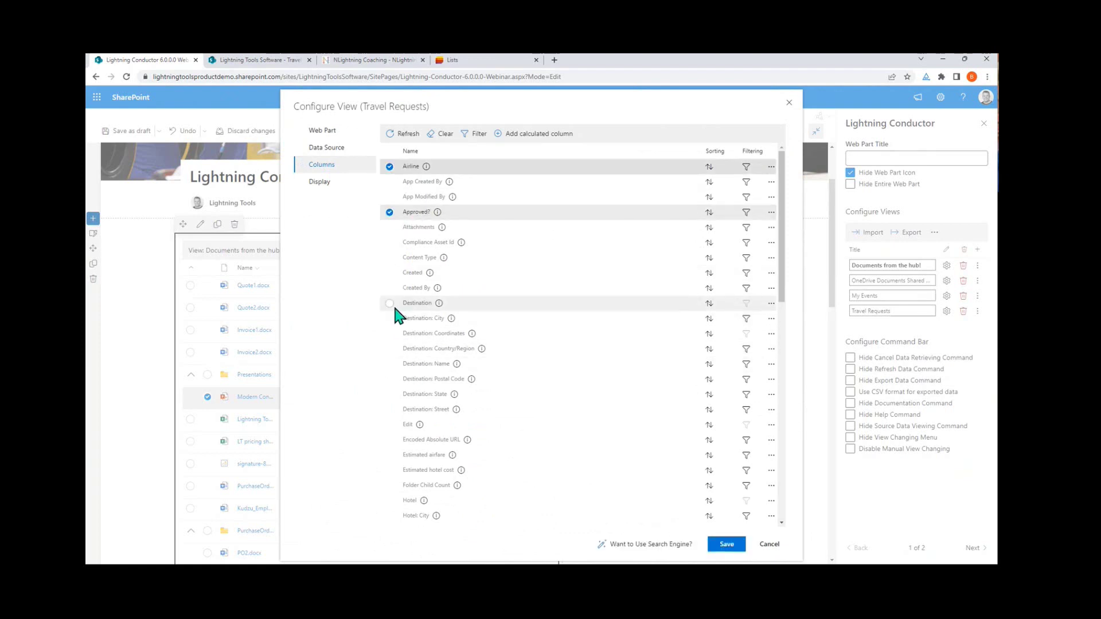
pyautogui.scroll(-2, 416, 389)
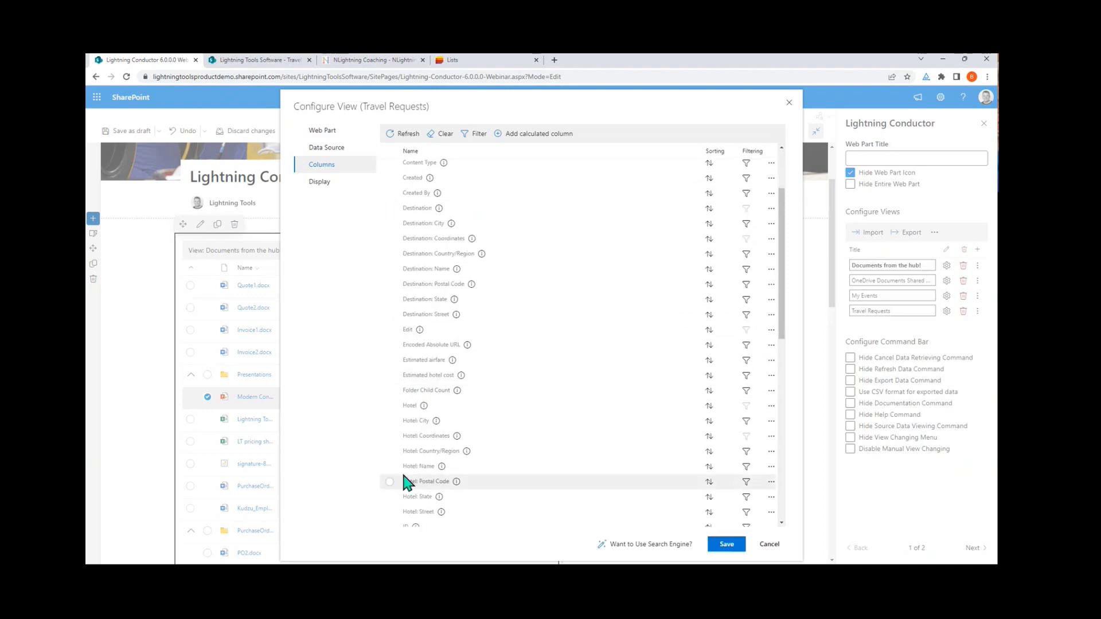
pyautogui.scroll(-3, 410, 480)
pyautogui.scroll(-4, 430, 476)
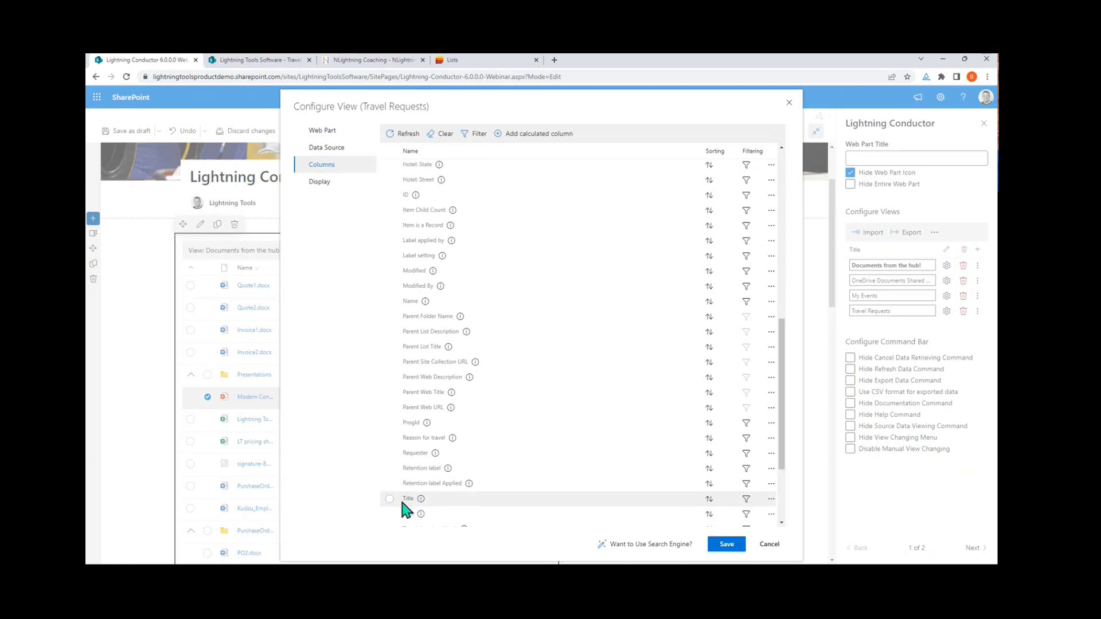
pyautogui.click(389, 497)
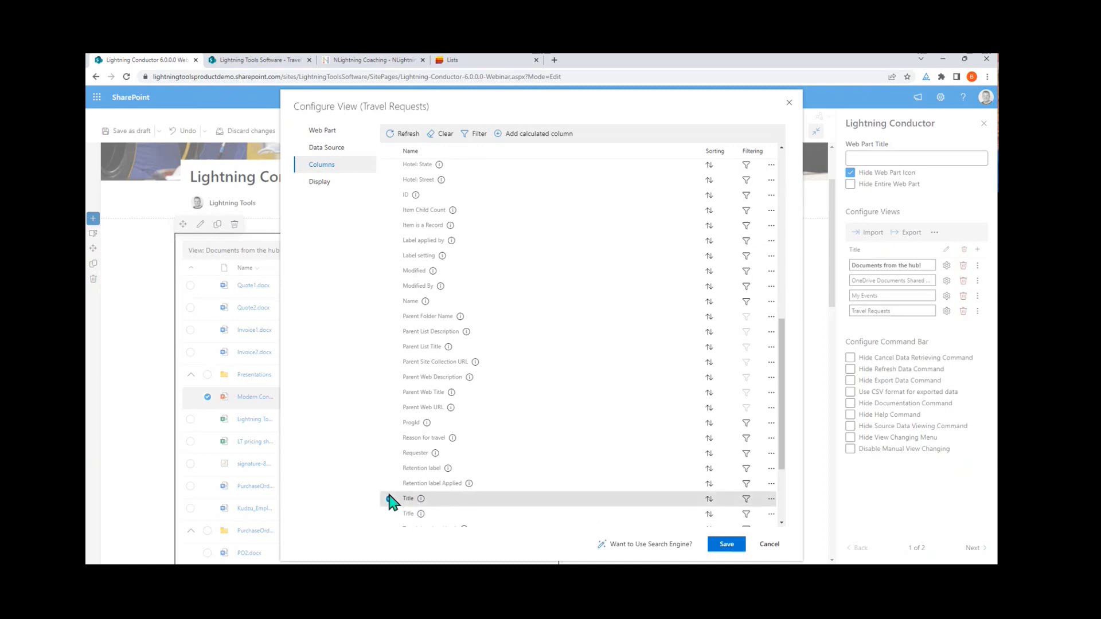
pyautogui.click(387, 439)
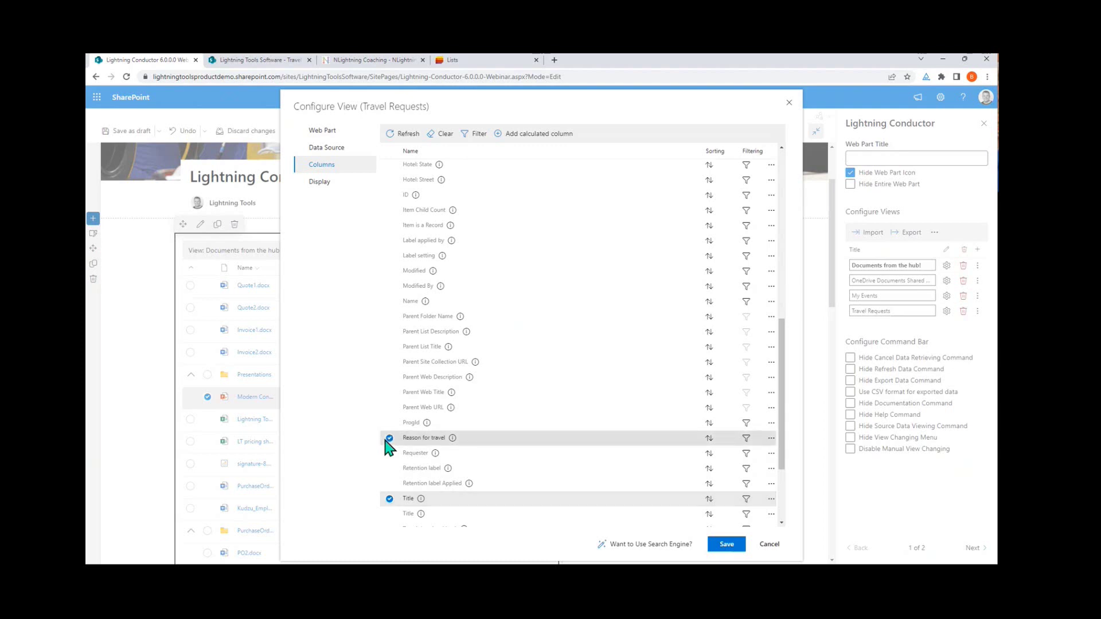
# Step: Reorder the view's columns, moving Title directly below Attachments and Airline directly below Created By
pyautogui.scroll(-3, 439, 255)
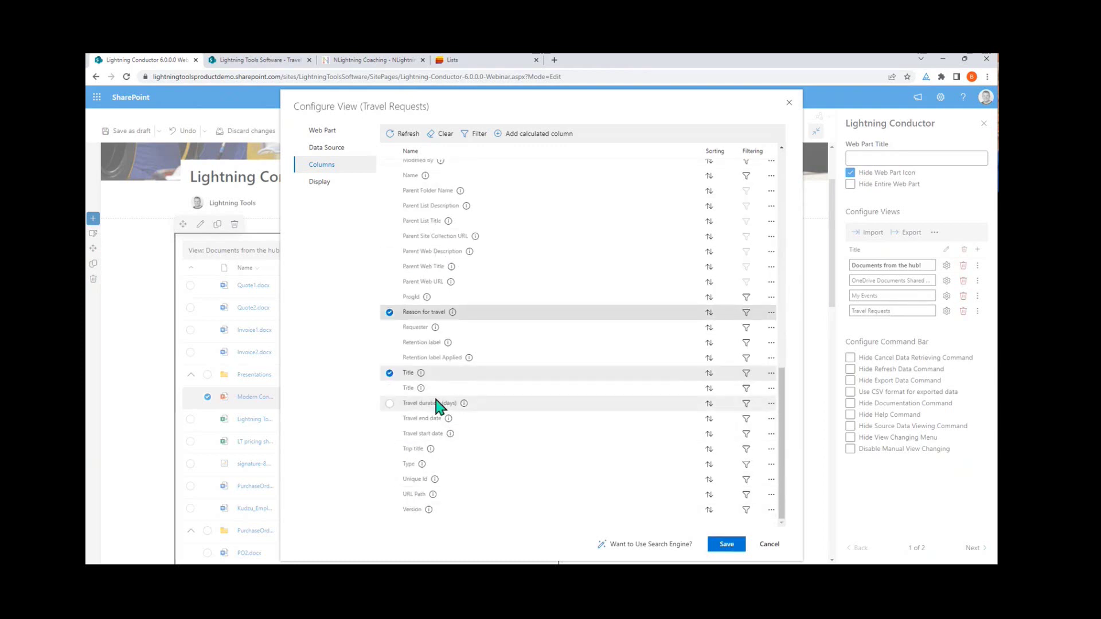
pyautogui.moveTo(443, 371); pyautogui.dragTo(498, 242)
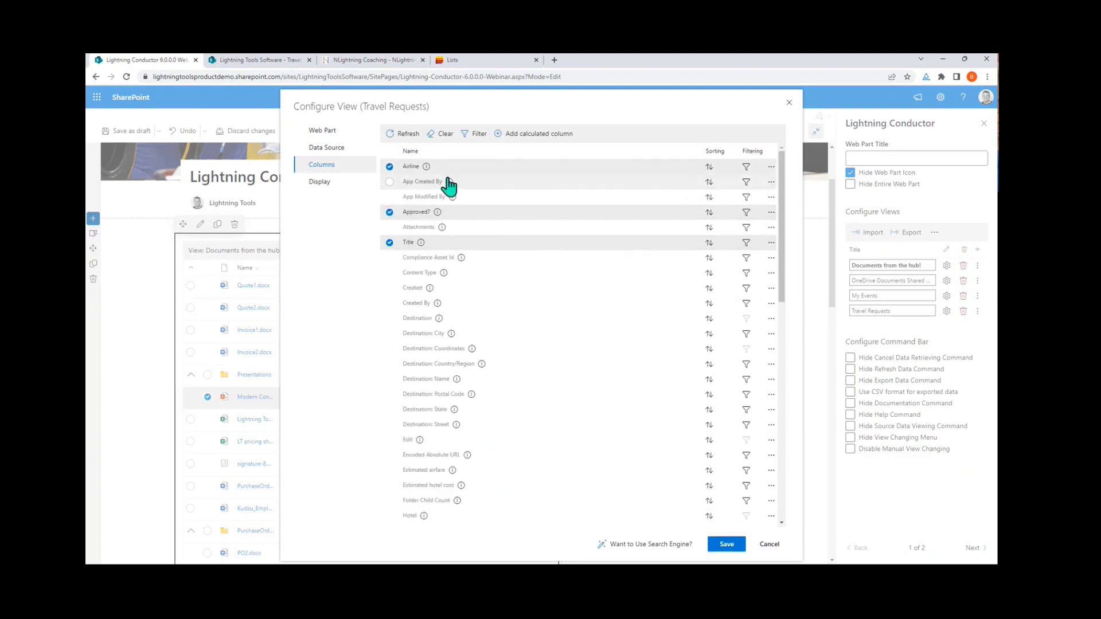
pyautogui.moveTo(459, 309); pyautogui.dragTo(462, 306)
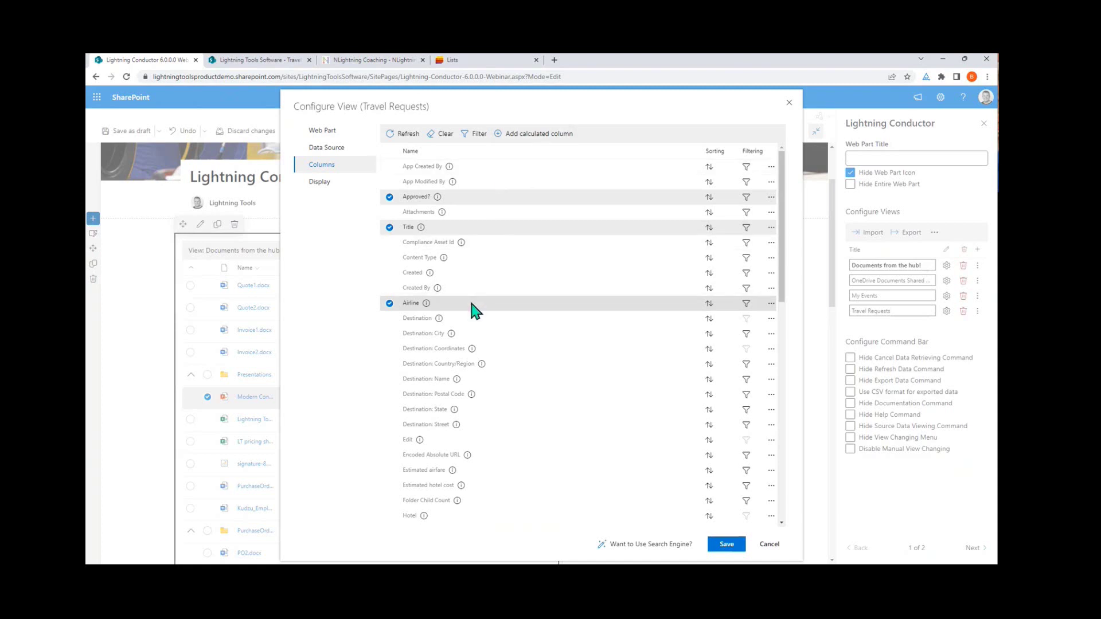
pyautogui.scroll(-2, 471, 304)
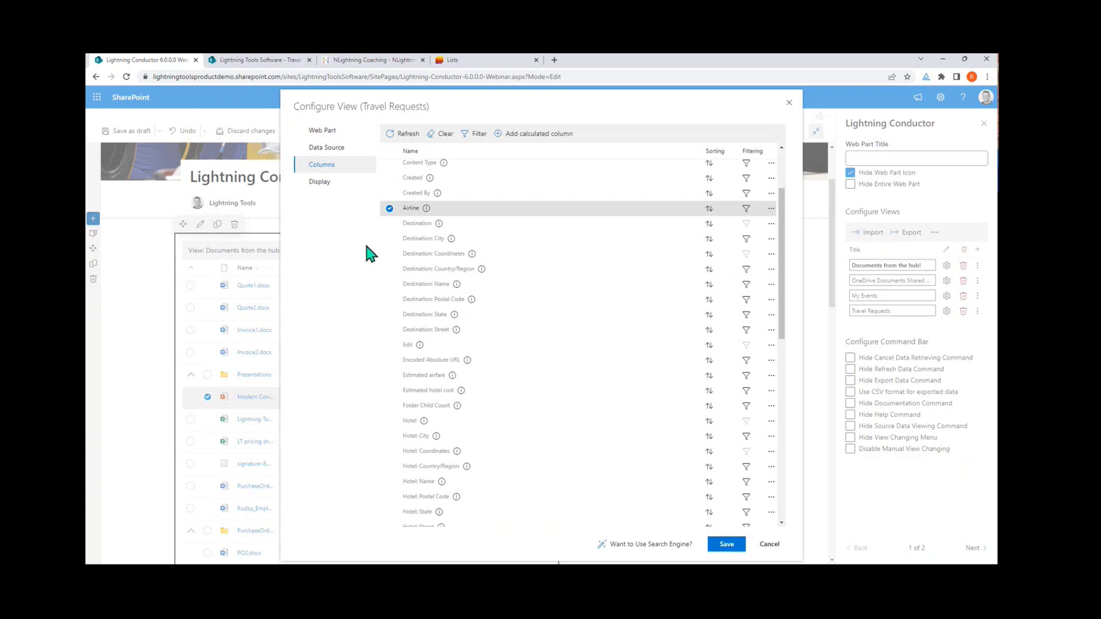
pyautogui.click(771, 193)
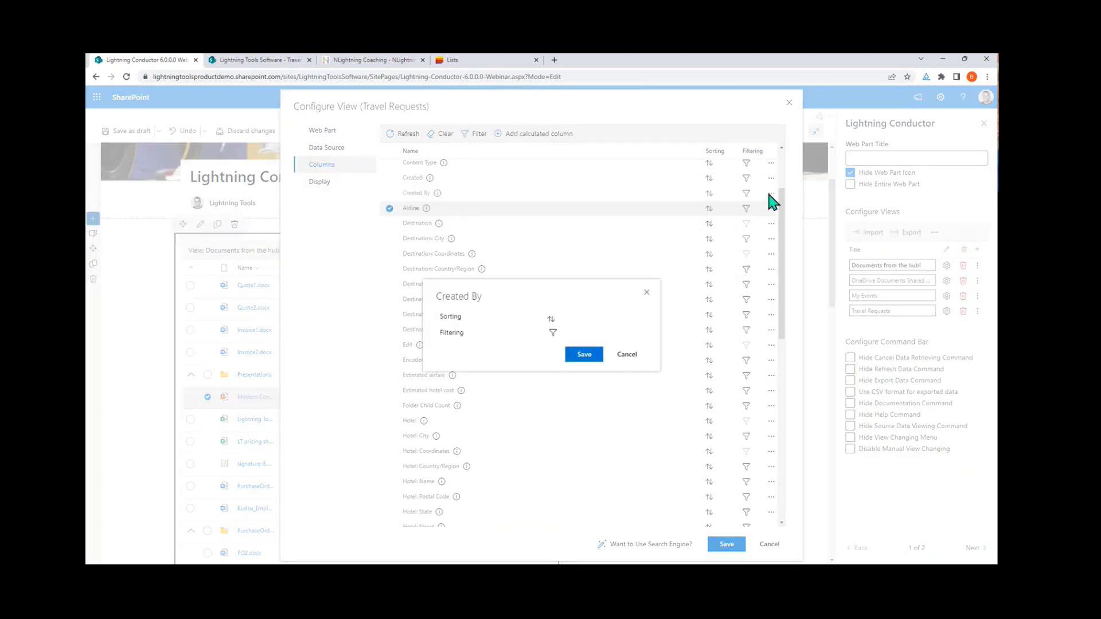
pyautogui.click(624, 353)
# Step: Make Title the linked column of the Travel Requests view, enable opening the item view/edit form in the side panel, and save the view
pyautogui.click(319, 182)
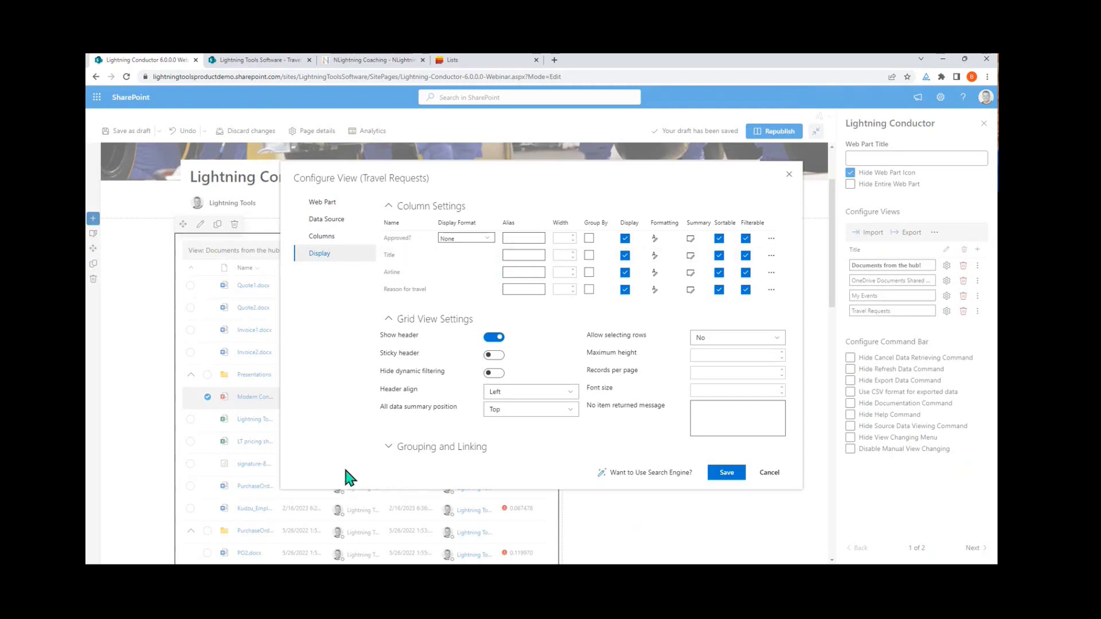
pyautogui.click(389, 448)
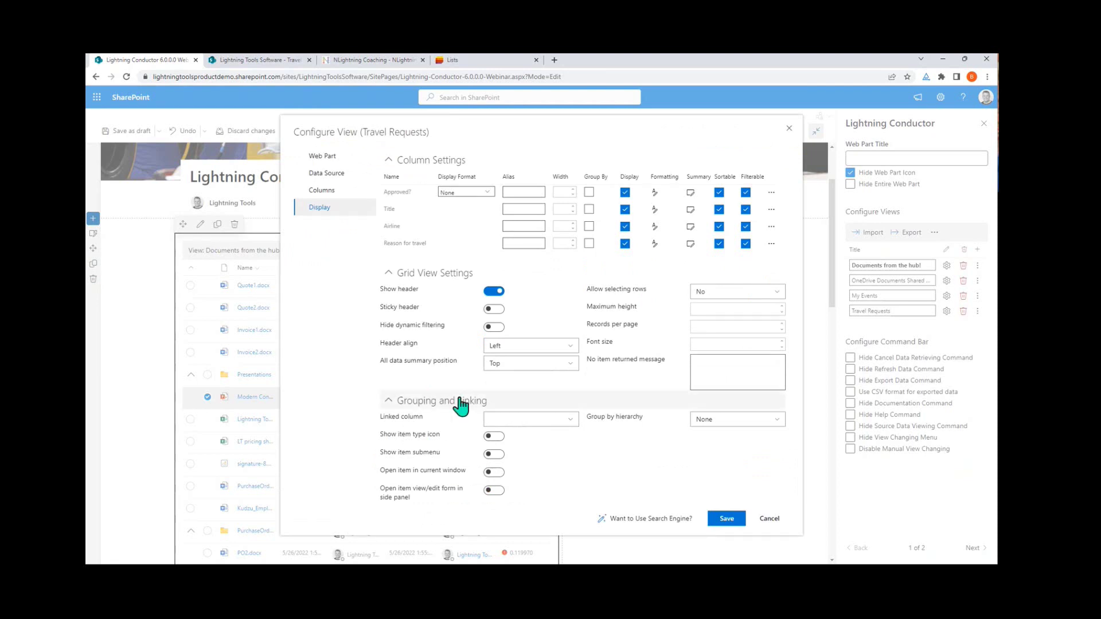
pyautogui.click(566, 418)
pyautogui.click(551, 465)
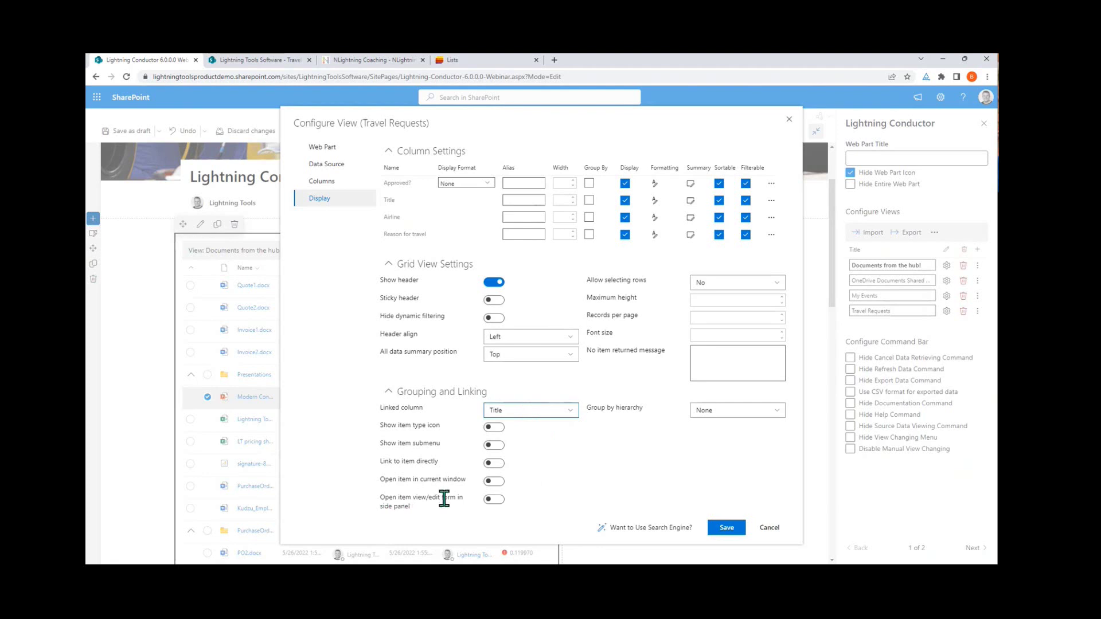
pyautogui.click(494, 499)
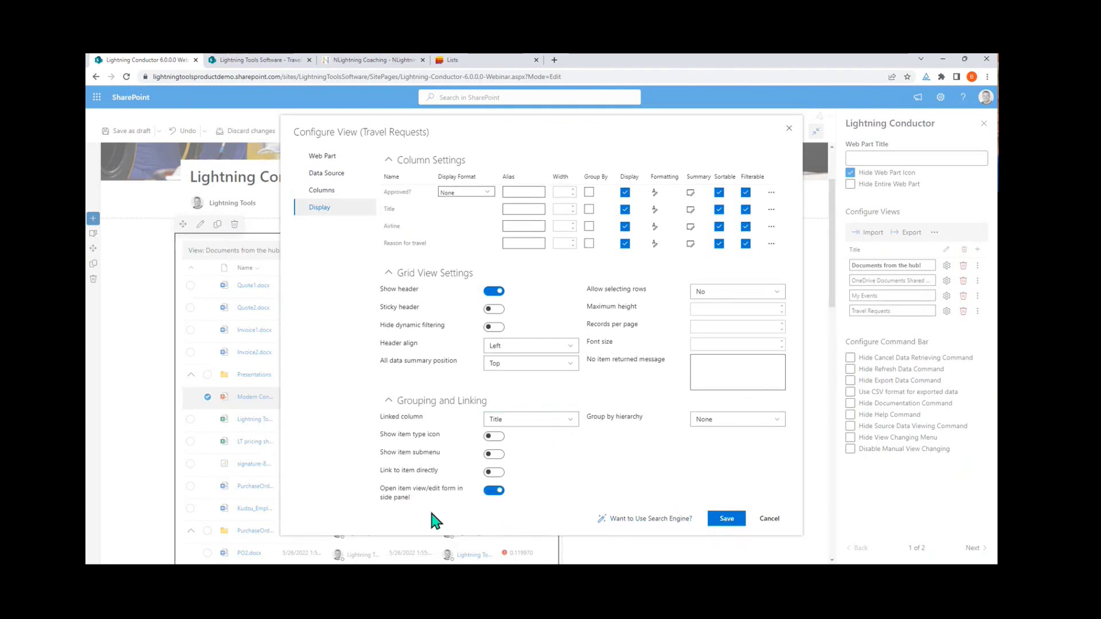
pyautogui.click(726, 518)
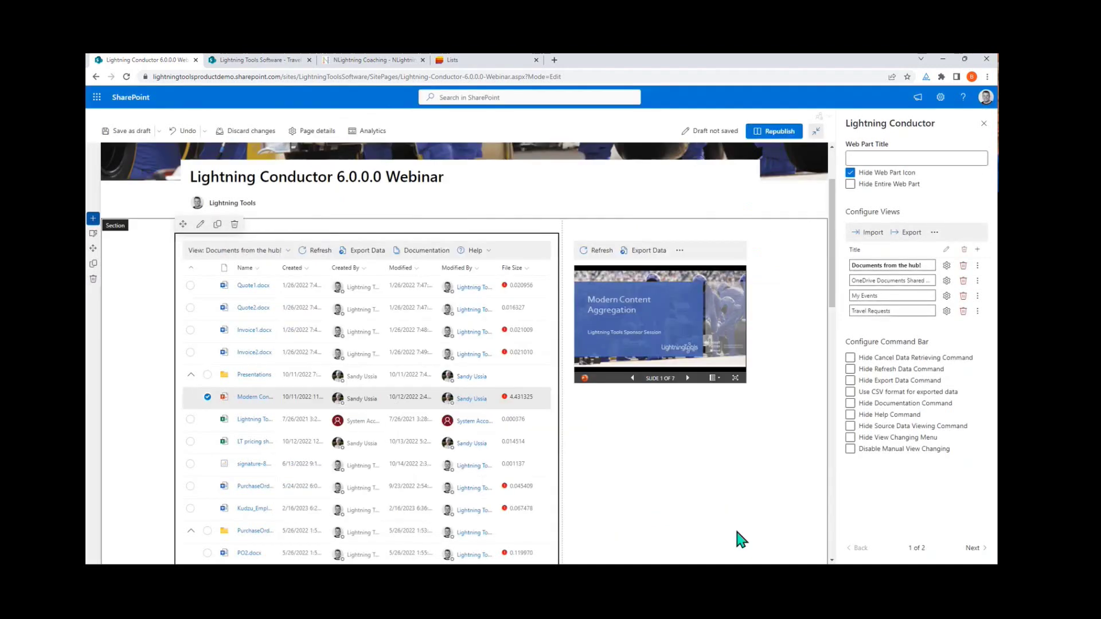
# Step: Switch the web part to the Travel Requests view and check the Sales Meeting item's form in the side panel
pyautogui.click(264, 251)
pyautogui.click(235, 312)
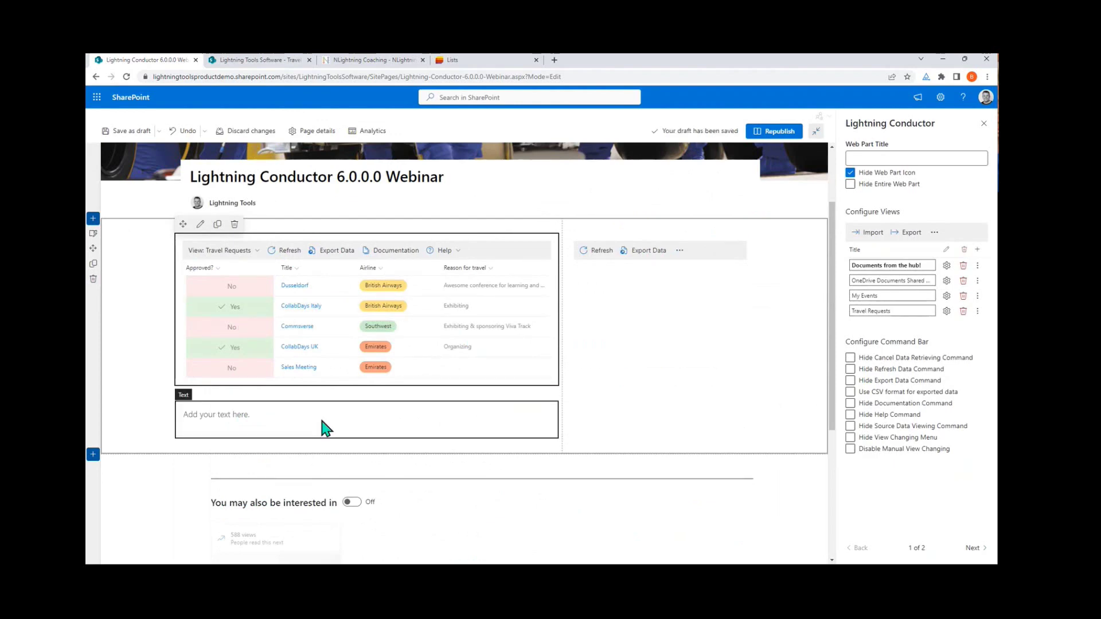
pyautogui.click(303, 368)
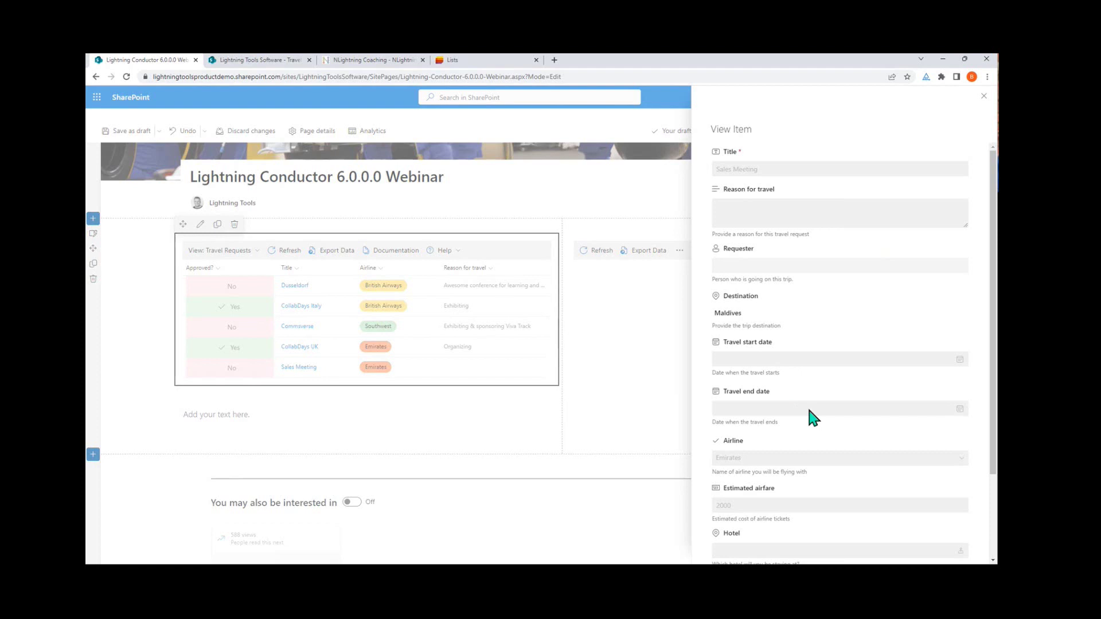
pyautogui.click(983, 96)
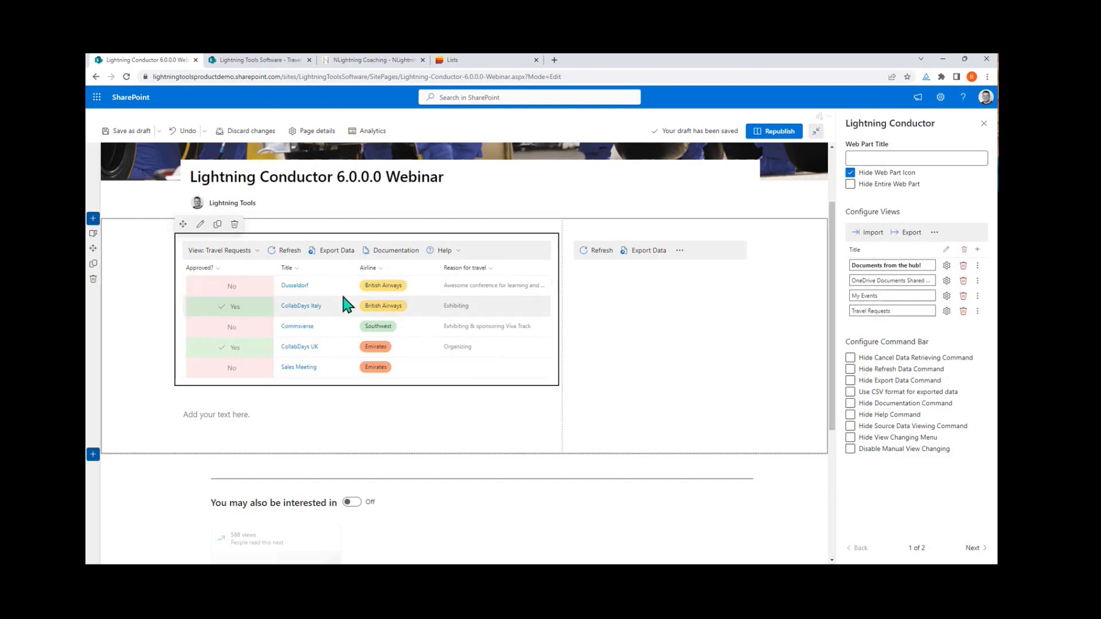
# Step: Clone the Travel Requests view and name the copy Travel Requests Calendar
pyautogui.click(978, 311)
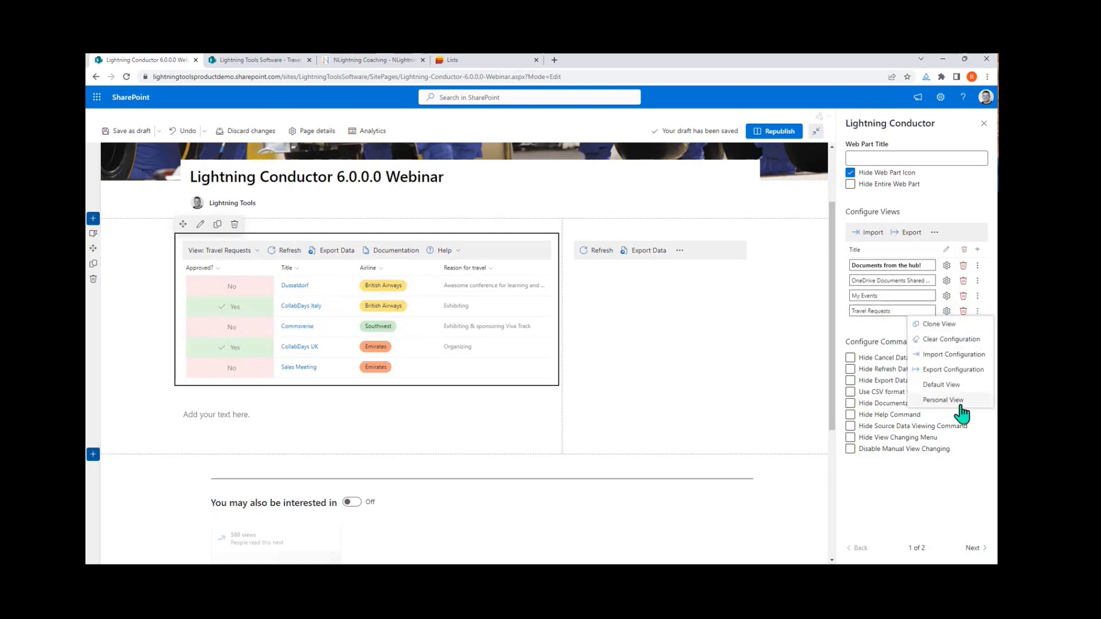
pyautogui.click(955, 325)
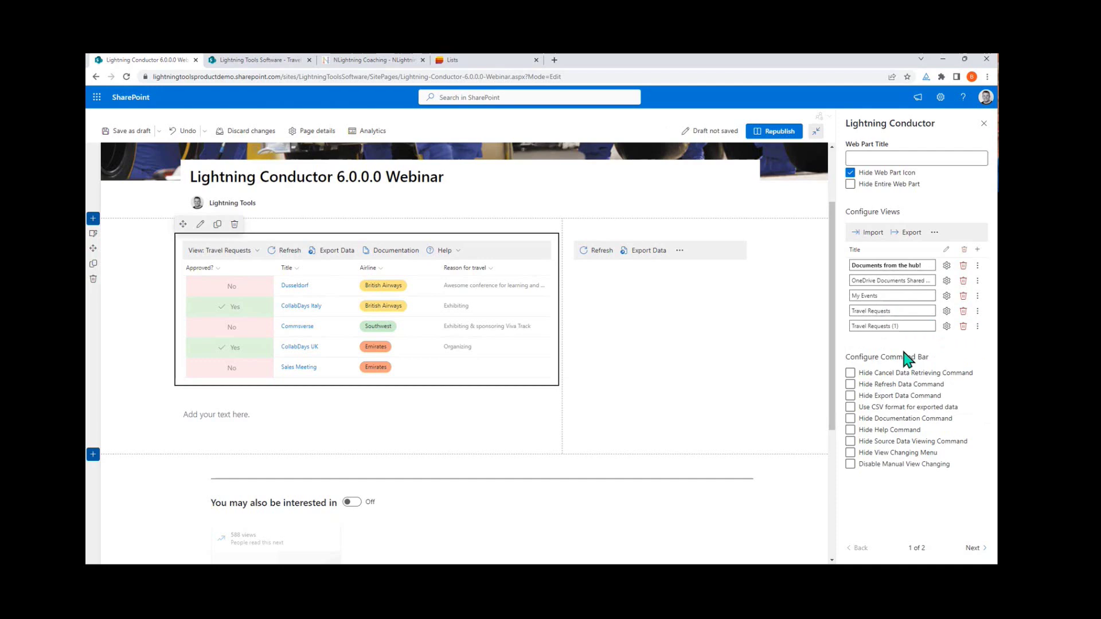
pyautogui.click(912, 326)
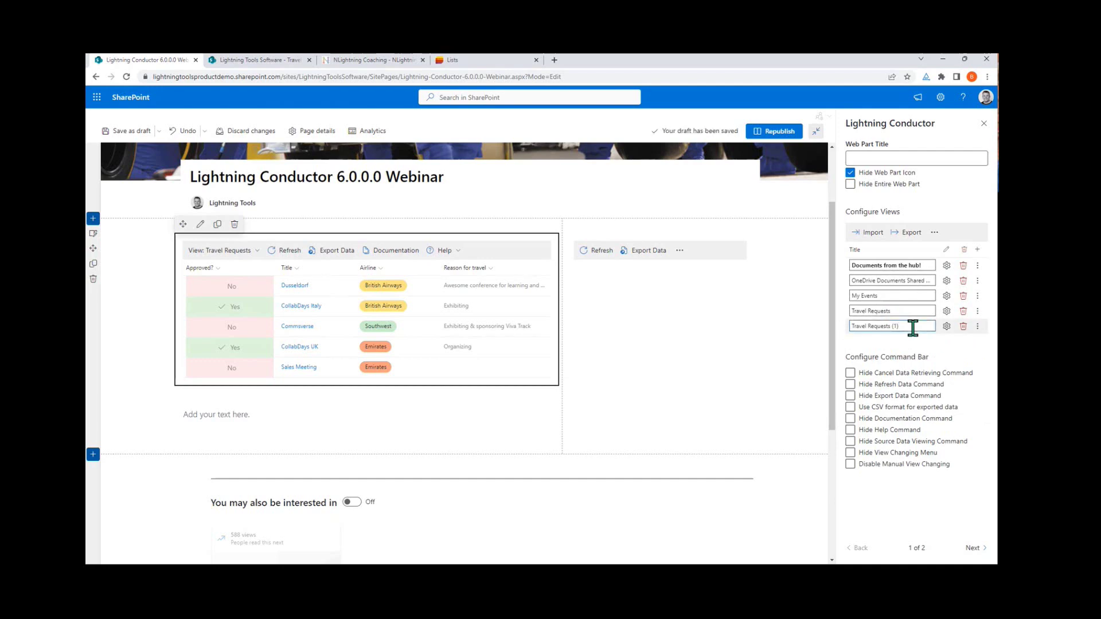
pyautogui.write('Calendar')
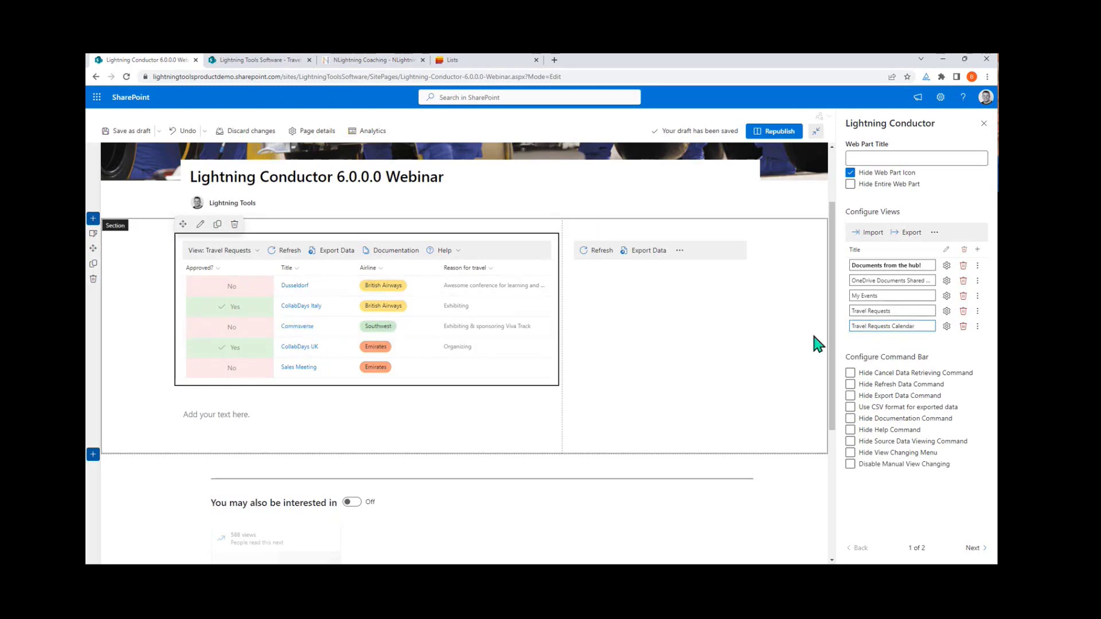
# Step: Set the display provider of the Travel Requests Calendar view to JSON Display Provider
pyautogui.click(946, 325)
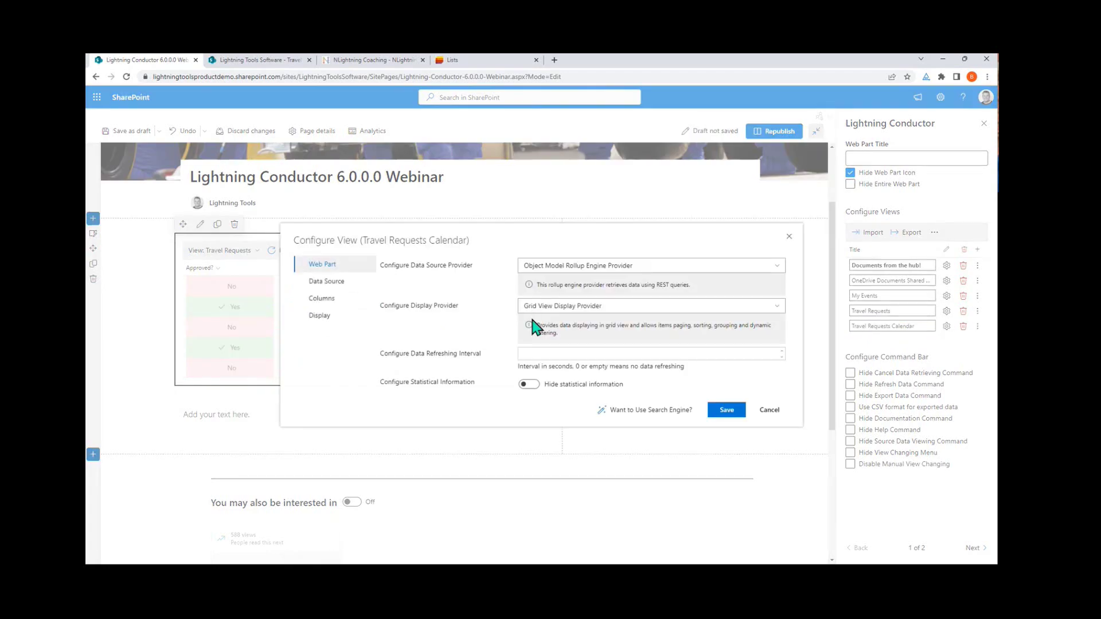
pyautogui.click(596, 310)
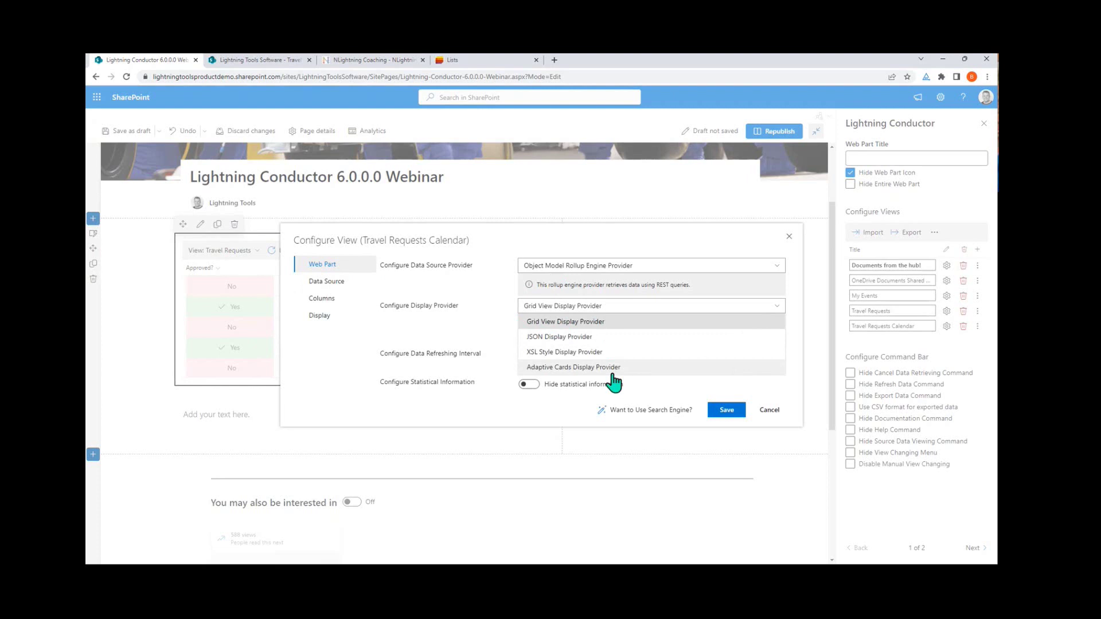
pyautogui.click(610, 338)
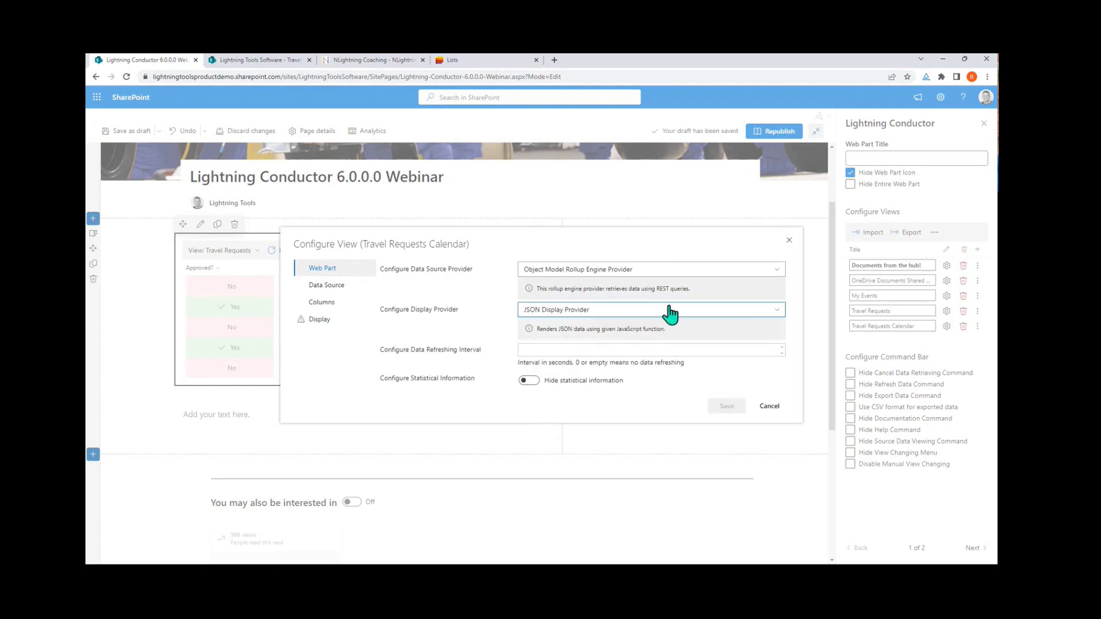
# Step: Include the Travel start date and Travel end date columns in the calendar view and look up their internal names
pyautogui.click(326, 304)
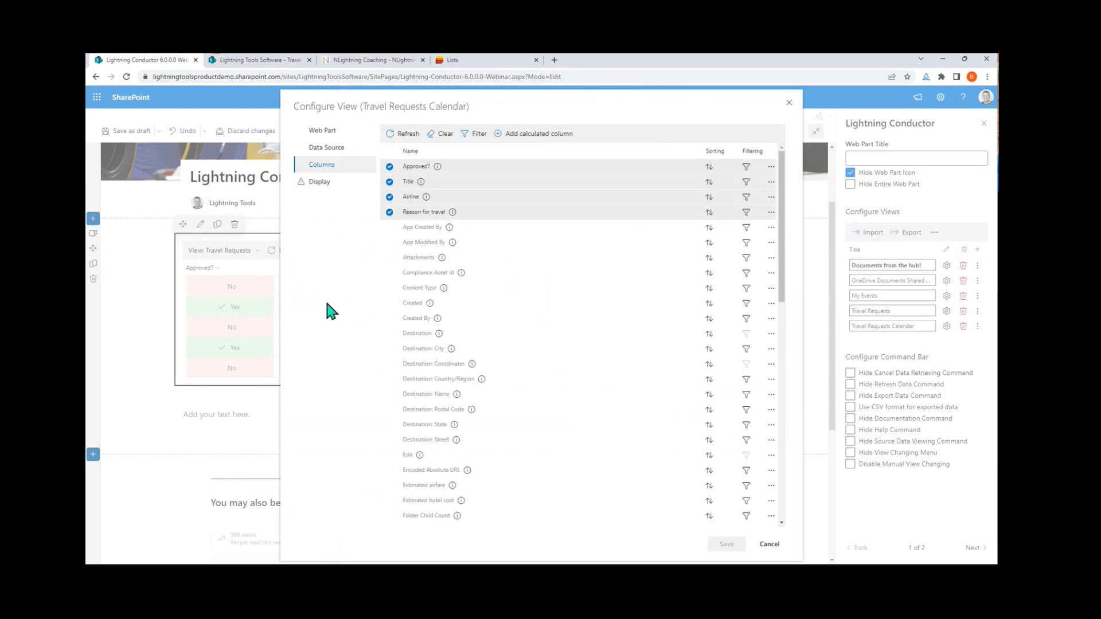
pyautogui.scroll(-4, 439, 310)
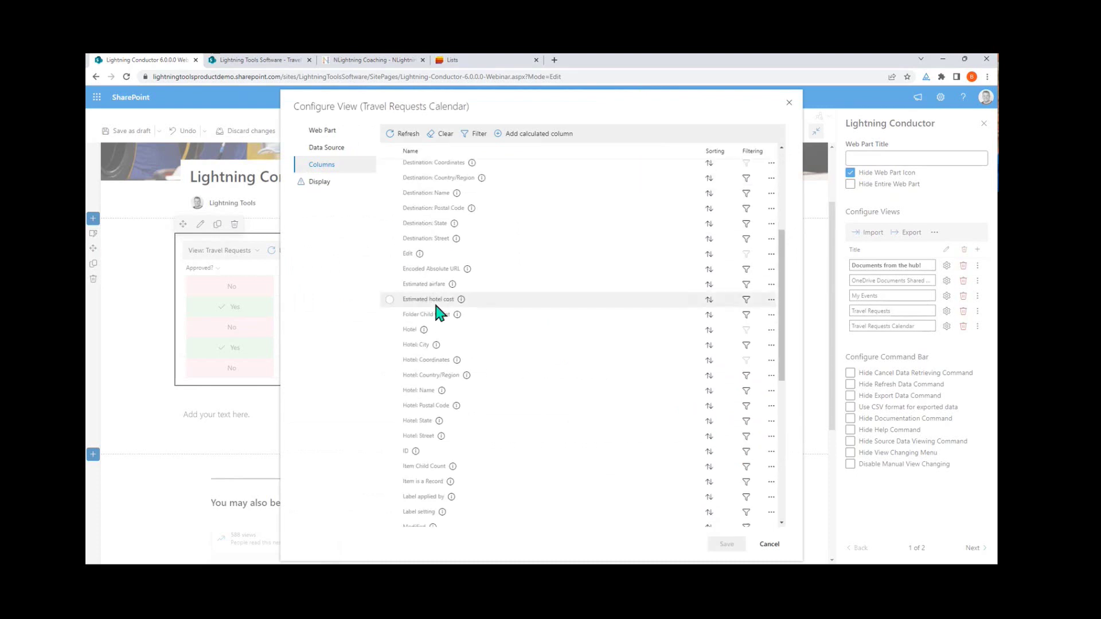
pyautogui.scroll(-3, 436, 309)
pyautogui.scroll(-5, 435, 312)
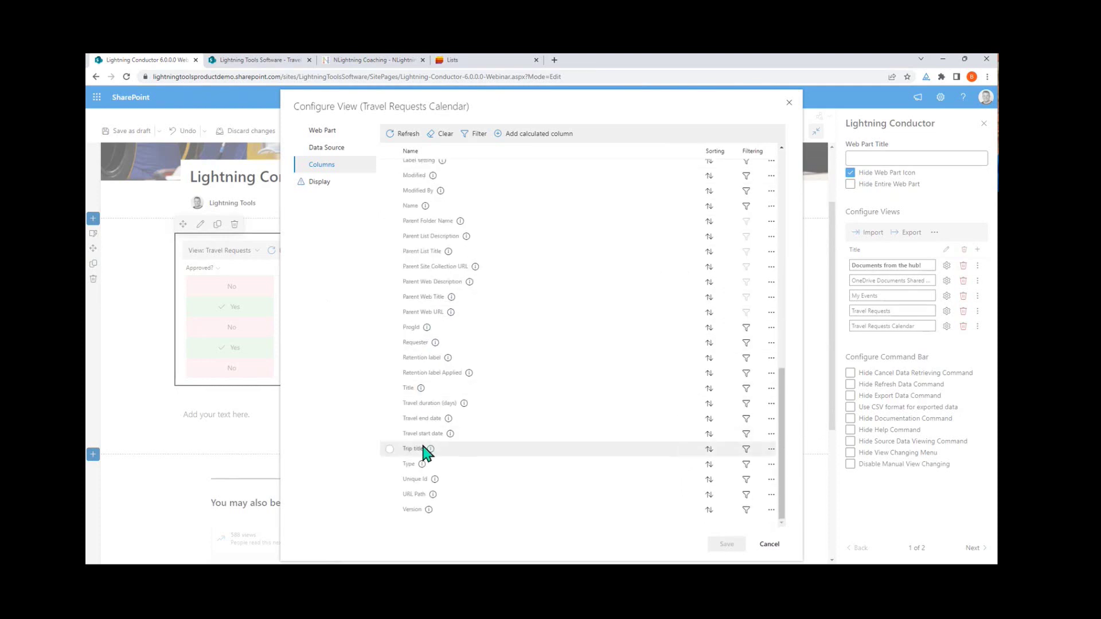
pyautogui.click(387, 434)
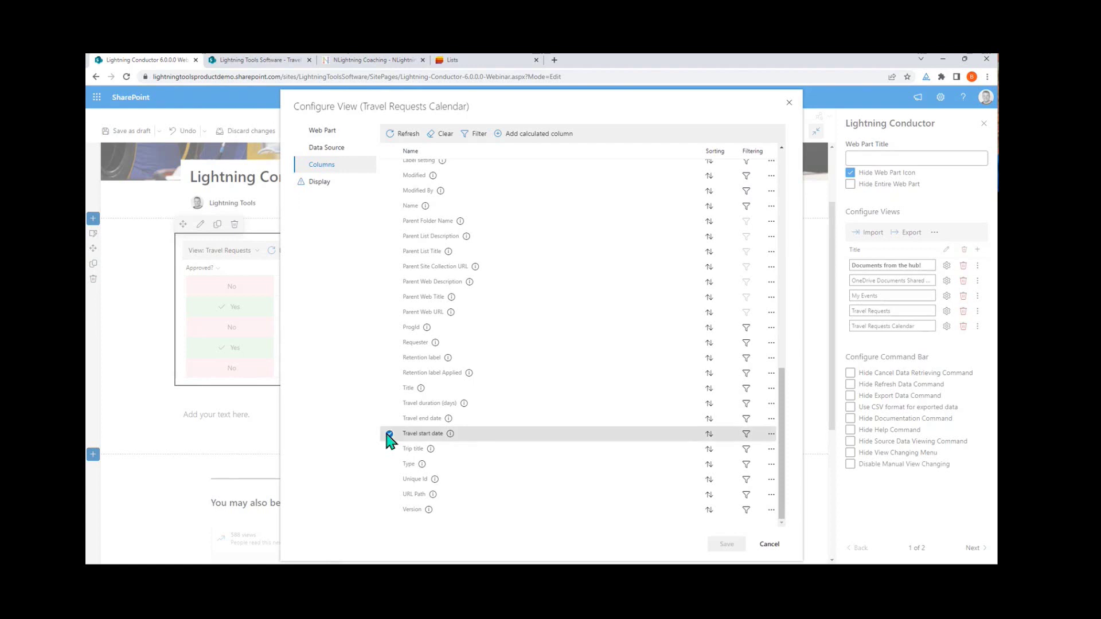
pyautogui.click(389, 418)
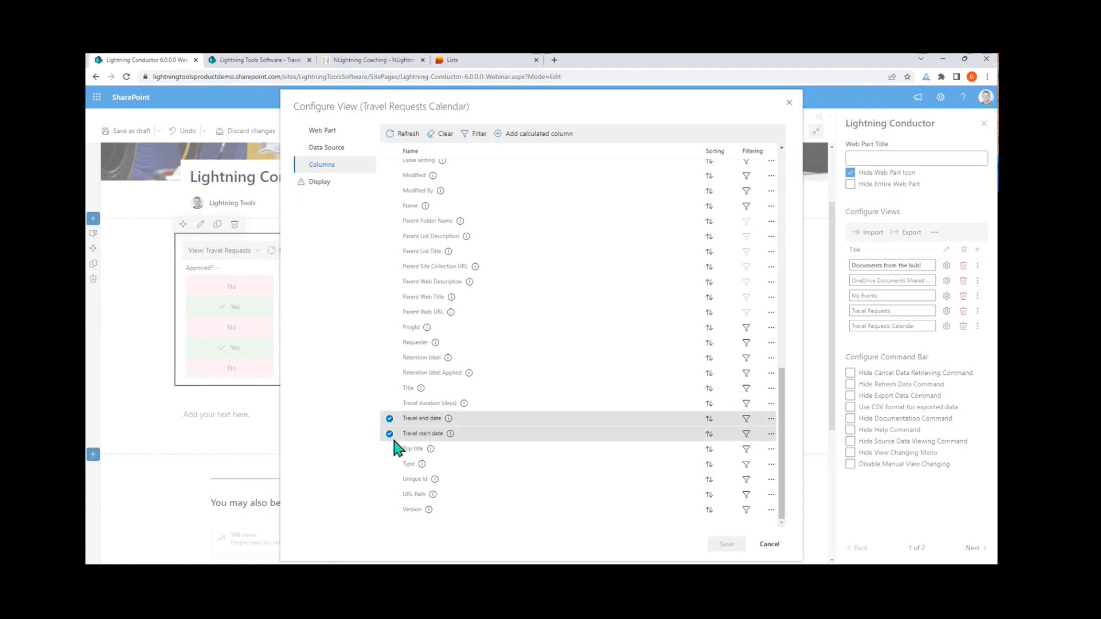
pyautogui.click(450, 434)
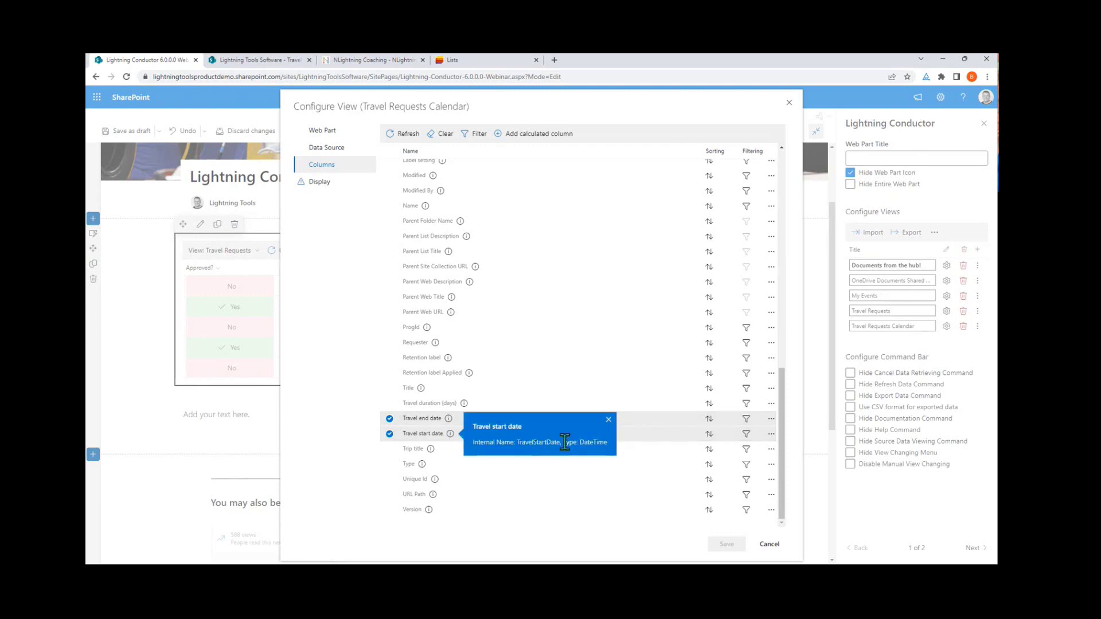
pyautogui.click(448, 419)
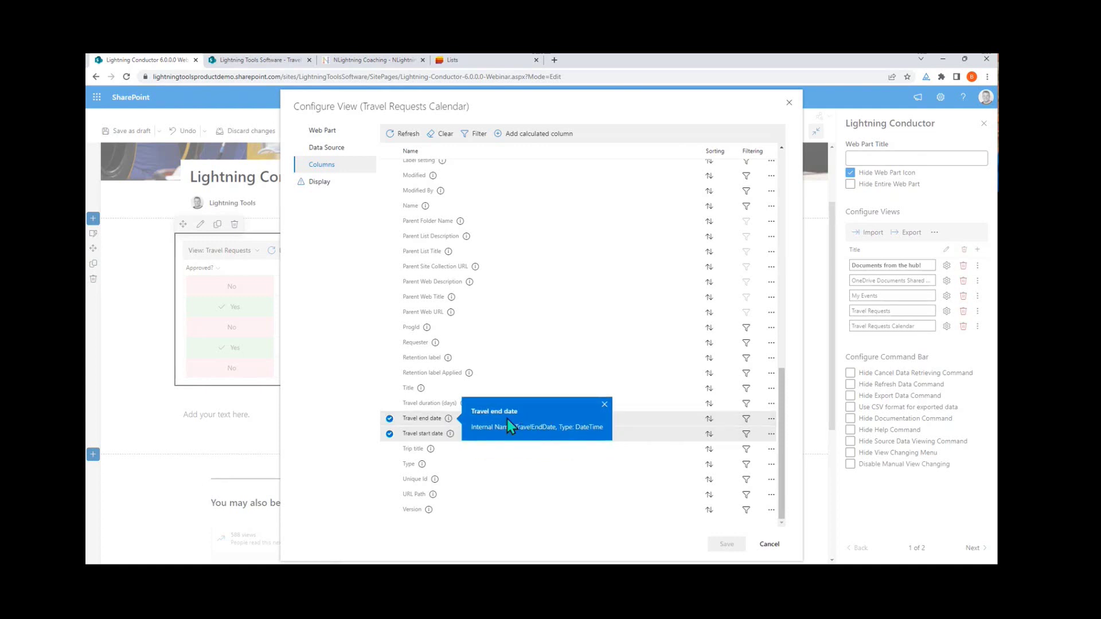
# Step: Choose LightningToolsCalendar.js as the rendering JavaScript file for the Travel Requests Calendar view
pyautogui.click(324, 182)
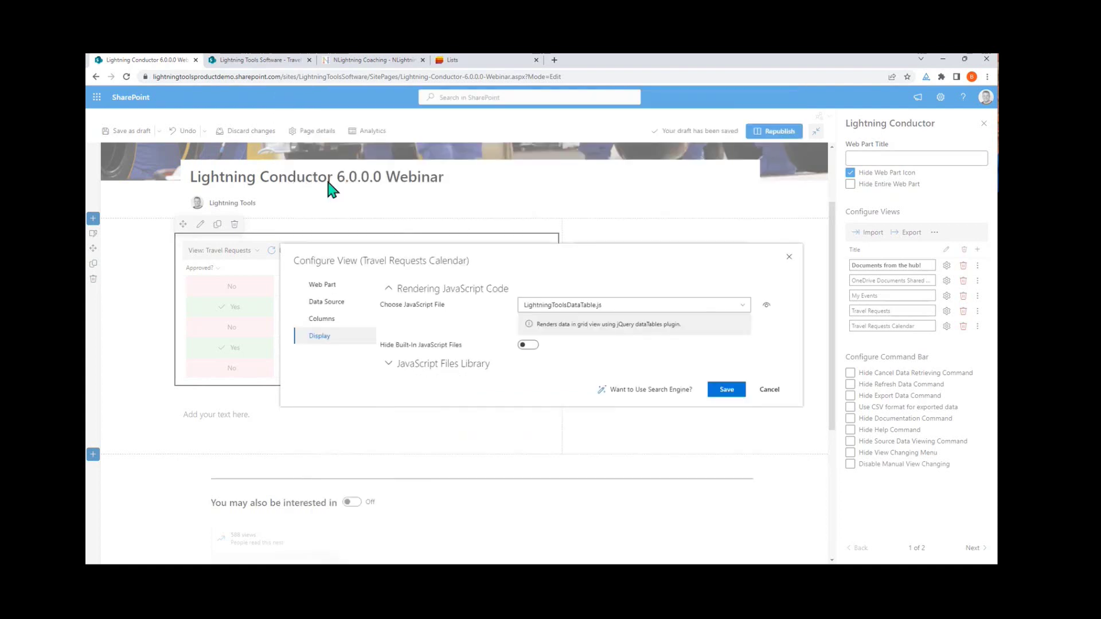
pyautogui.click(713, 307)
pyautogui.click(560, 370)
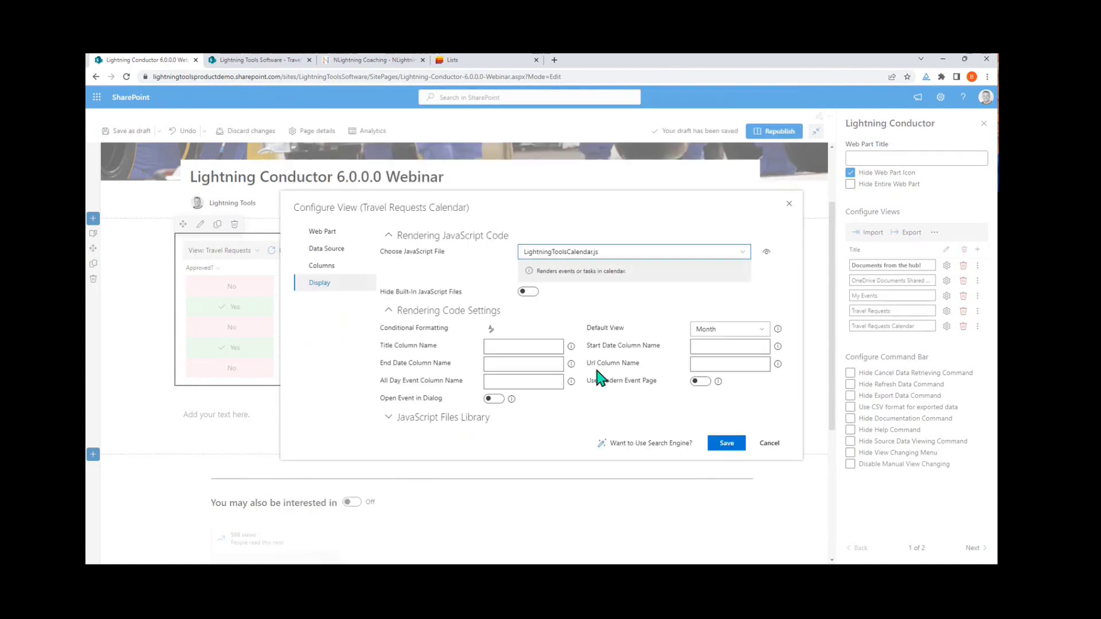
# Step: Map the calendar's title column to Title, end date to TravelEndDate and start date to TravelStartDate, and save the view
pyautogui.click(511, 348)
pyautogui.write('Title')
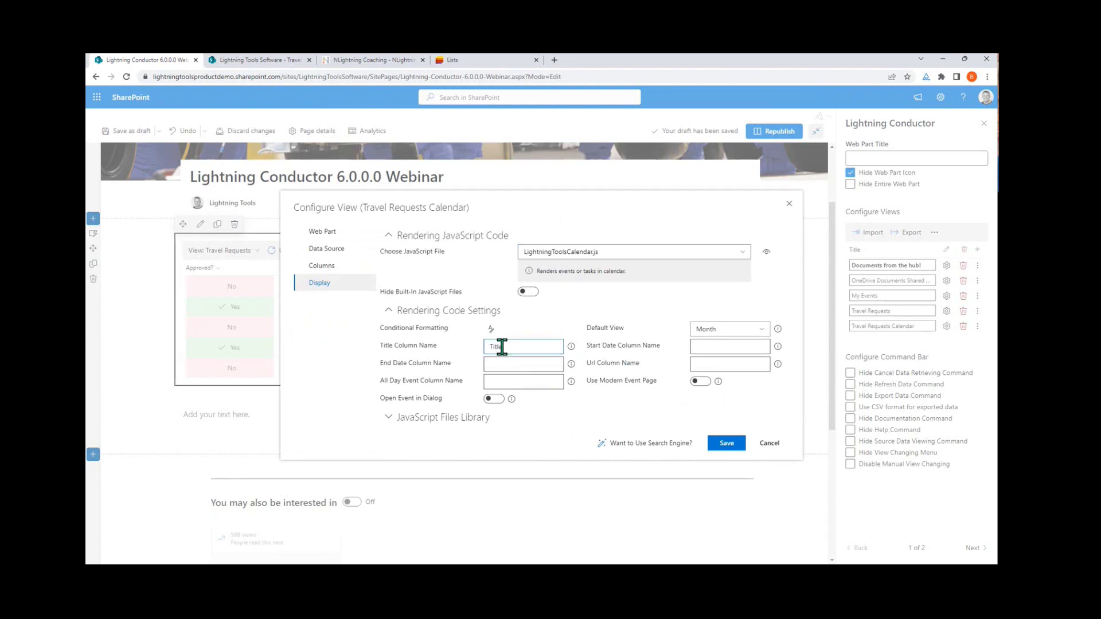
pyautogui.press('Tab')
pyautogui.write('TravelEndDate')
pyautogui.click(696, 347)
pyautogui.write('TravelStartDate')
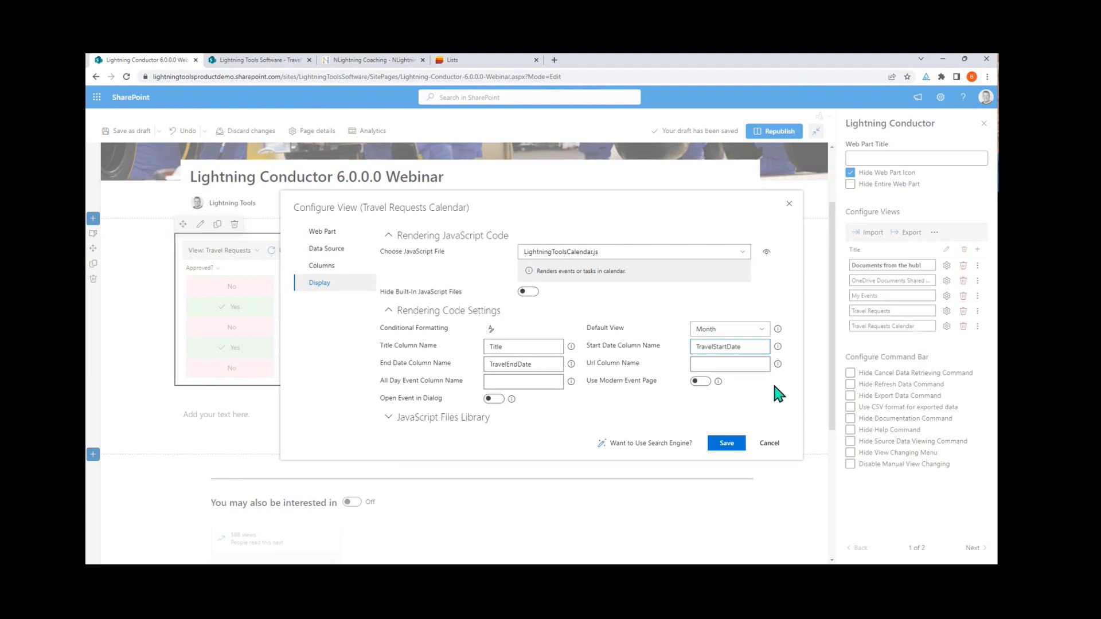
pyautogui.click(759, 417)
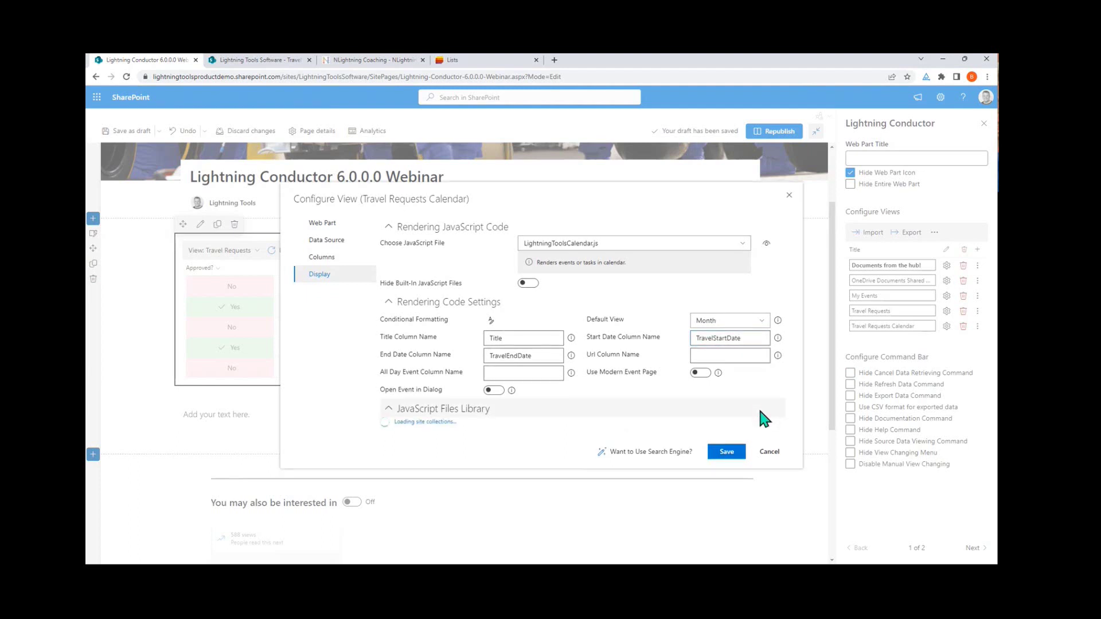
pyautogui.click(388, 334)
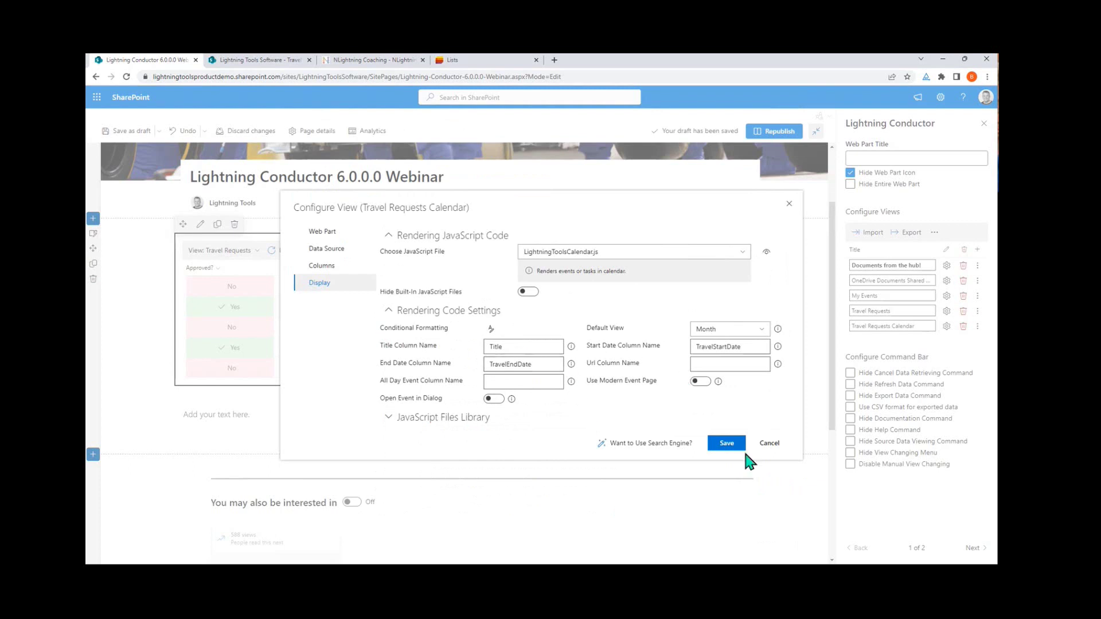
pyautogui.click(726, 445)
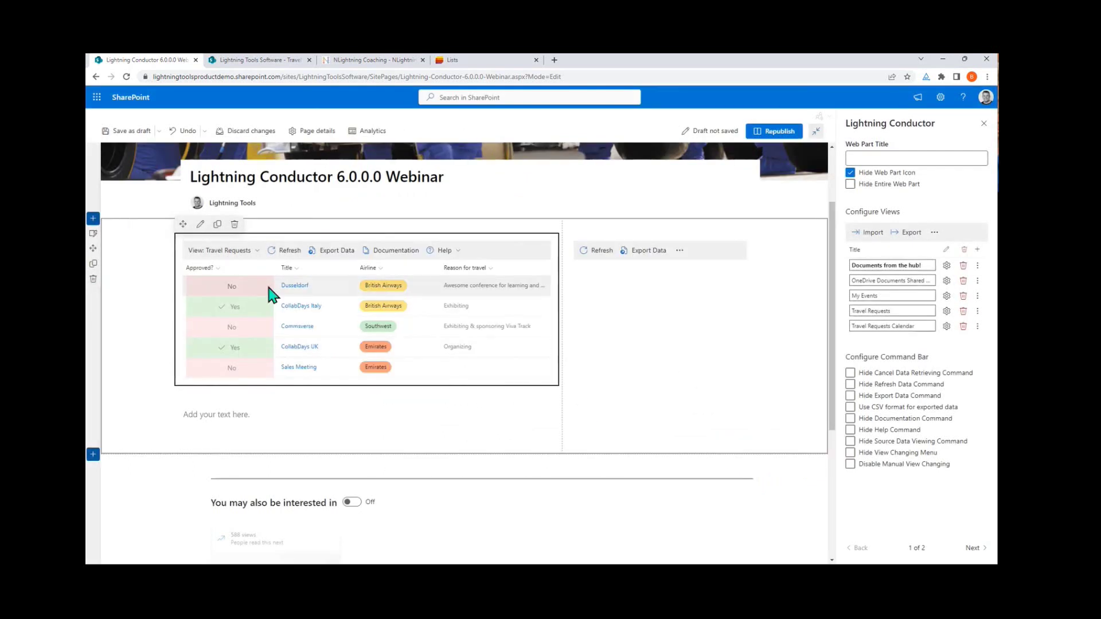
# Step: Display the Travel Requests Calendar view in the web part and advance the calendar two months to examine the scheduled trips
pyautogui.click(249, 252)
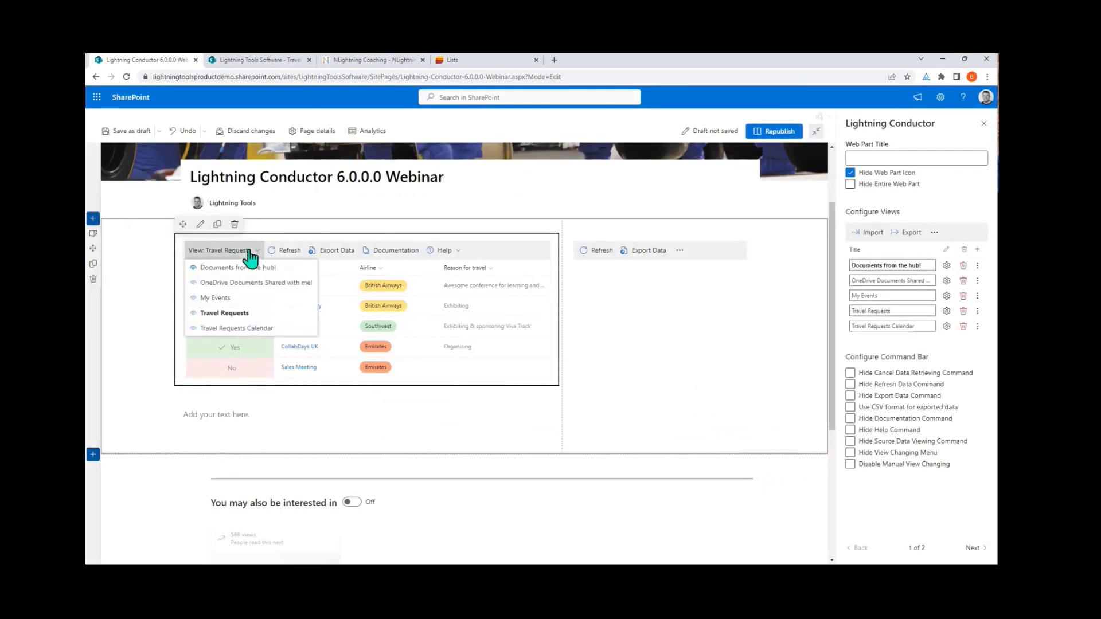
pyautogui.click(242, 328)
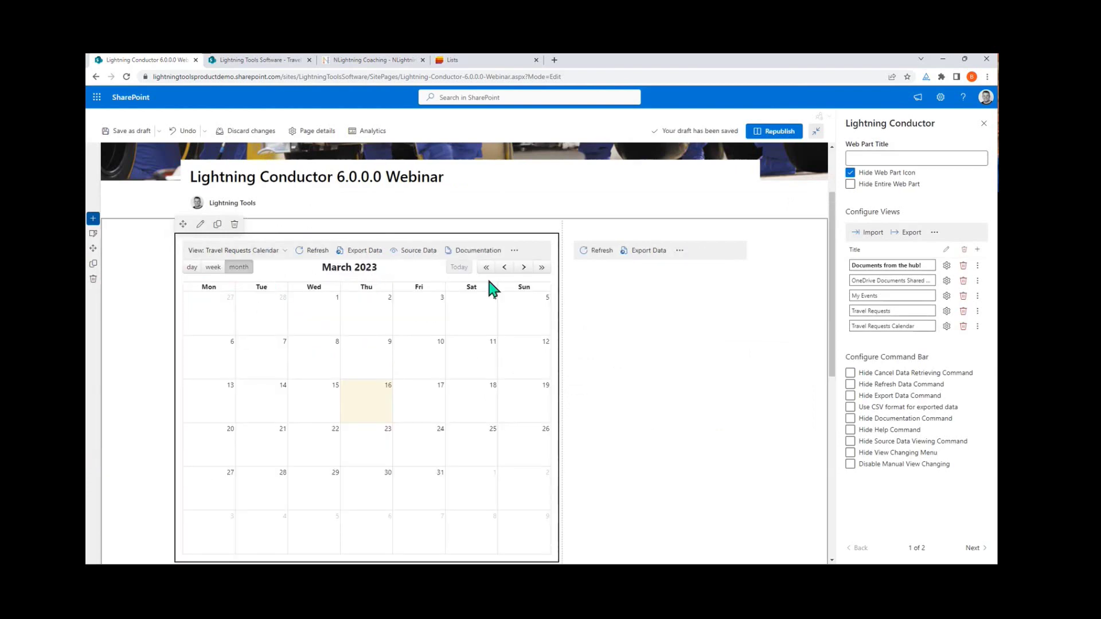
pyautogui.click(523, 267)
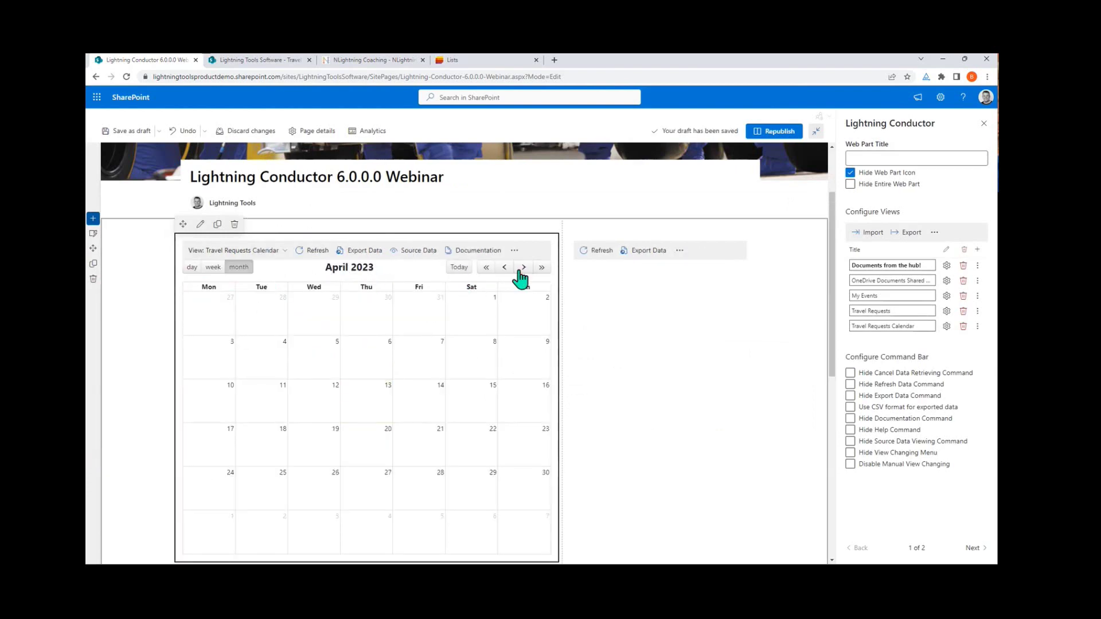
pyautogui.click(523, 267)
pyautogui.scroll(-3, 430, 435)
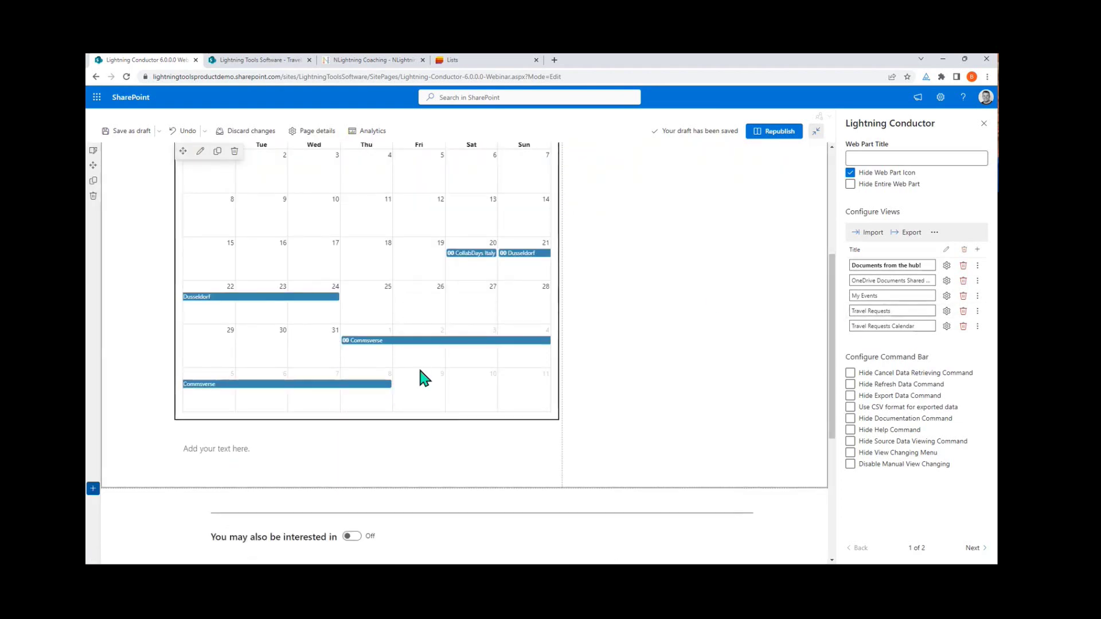
# Step: Add a conditional formatting rule to the Travel Requests Calendar view for items whose Approved? column equals checked
pyautogui.scroll(2, 417, 366)
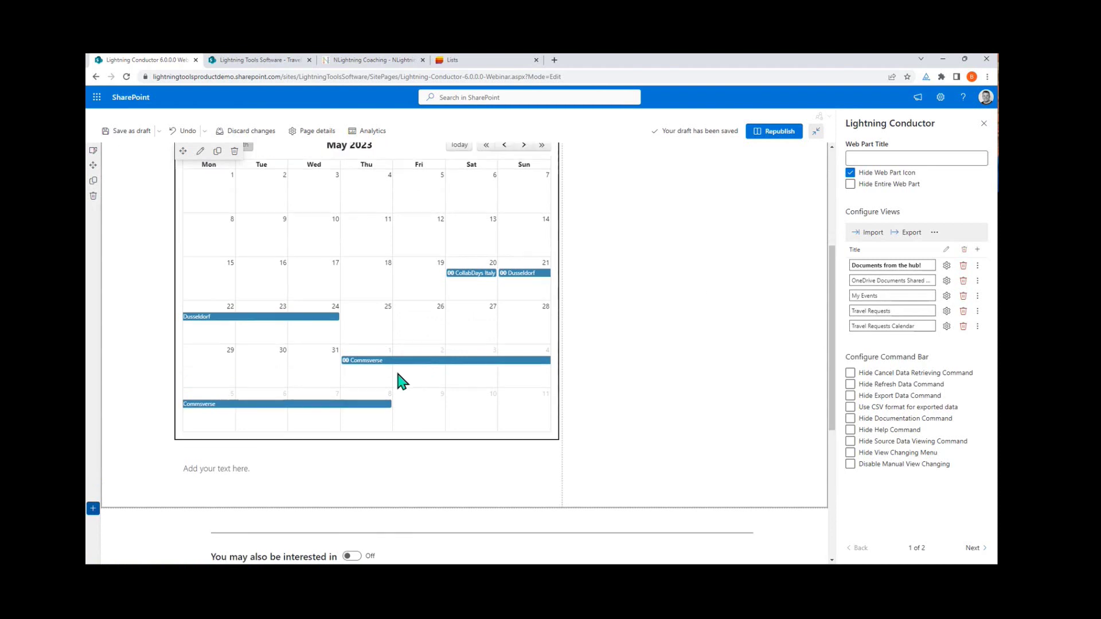
pyautogui.click(946, 326)
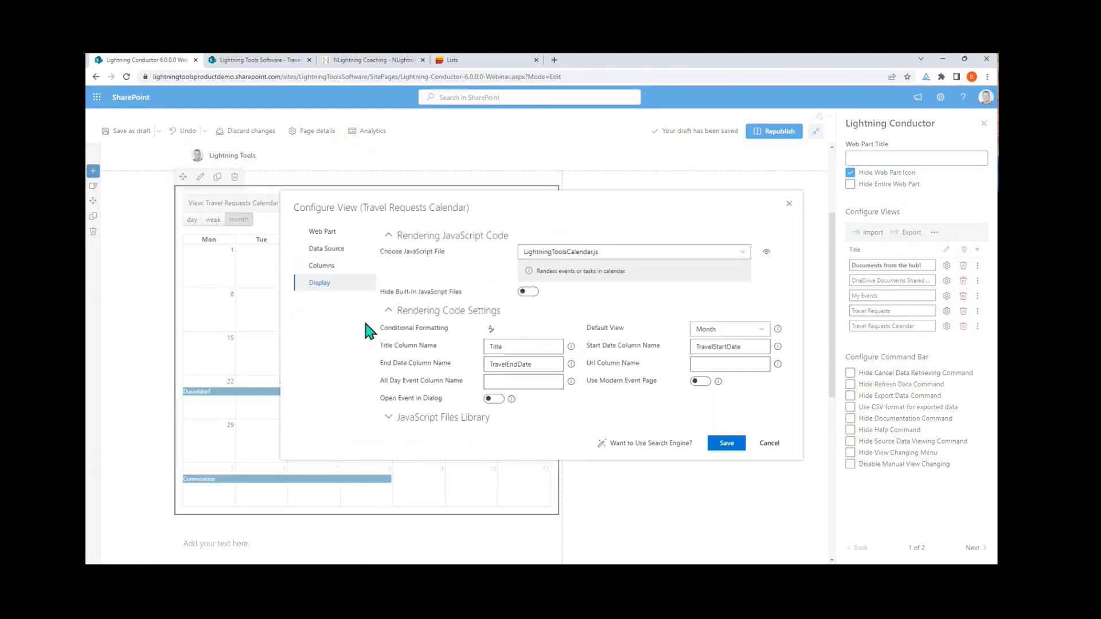
pyautogui.click(491, 329)
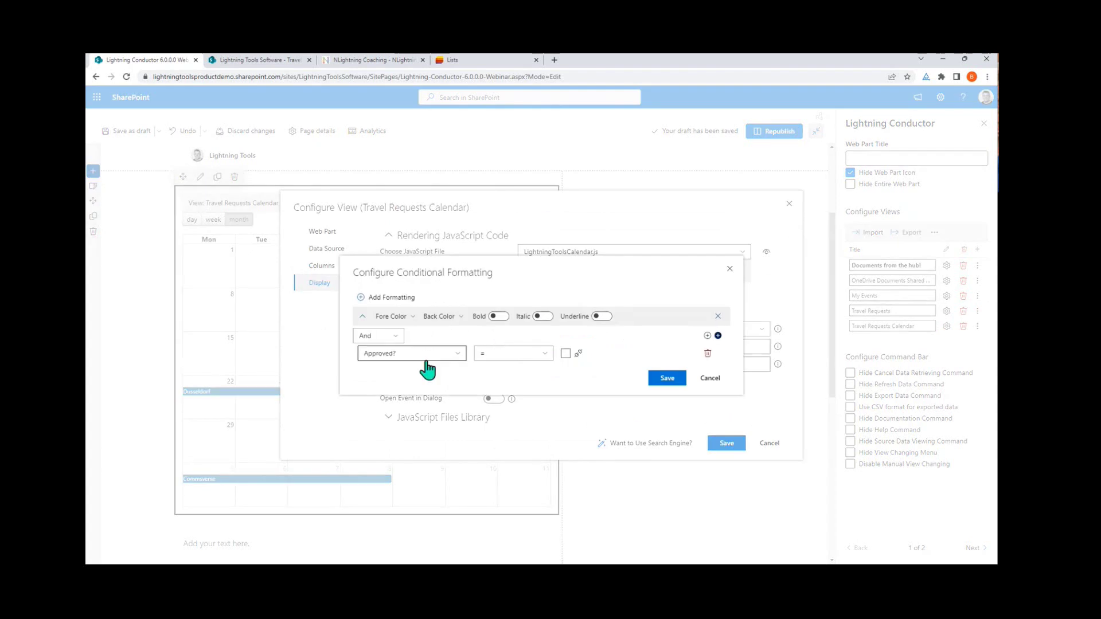
pyautogui.click(566, 354)
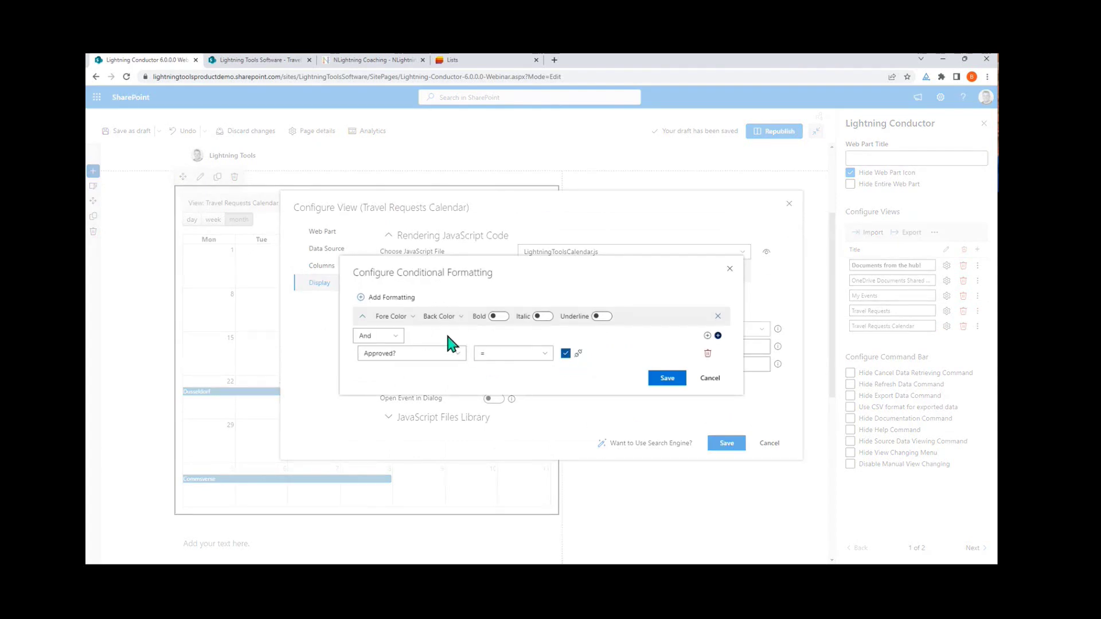
# Step: Give the Approved? rule the custom green back color 20da1e and save both the formatting and the view
pyautogui.click(454, 318)
pyautogui.click(494, 338)
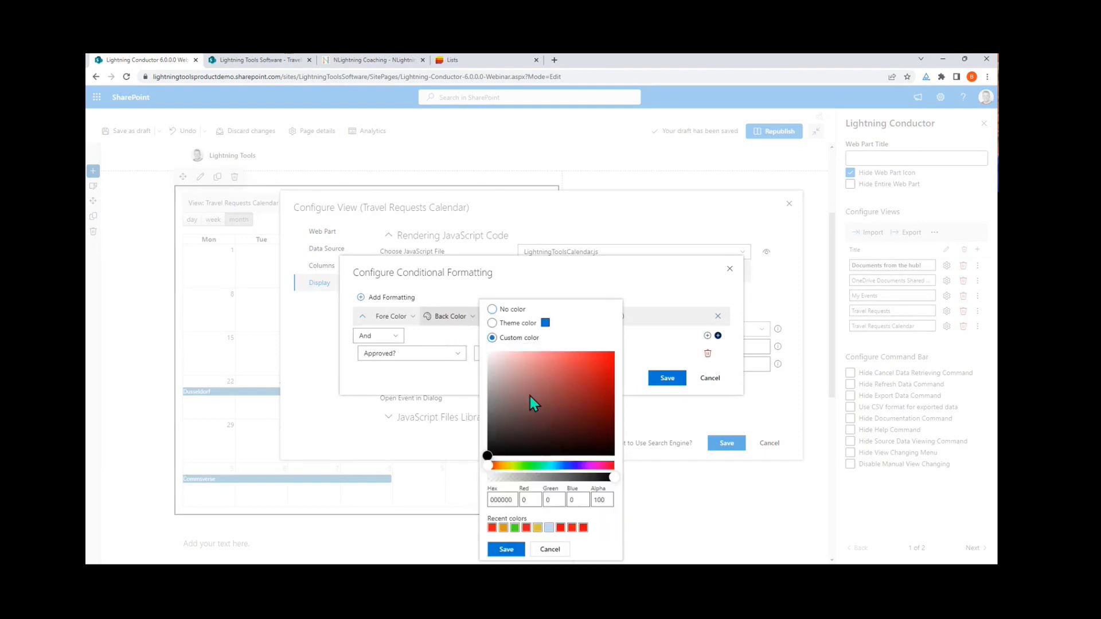
pyautogui.click(529, 465)
pyautogui.click(596, 367)
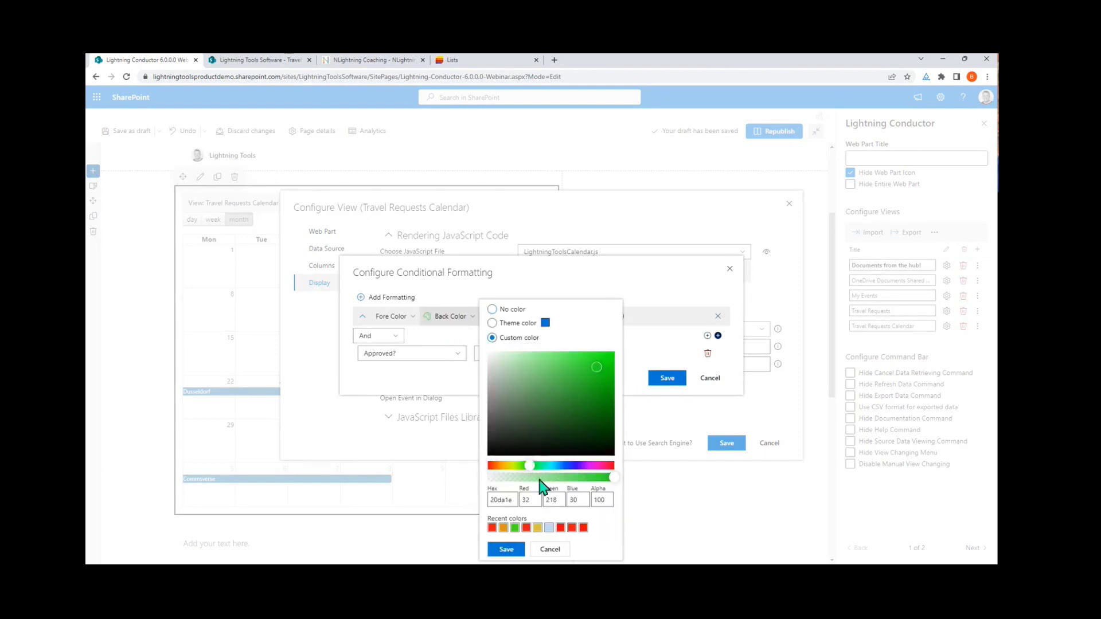
pyautogui.click(506, 550)
pyautogui.click(674, 378)
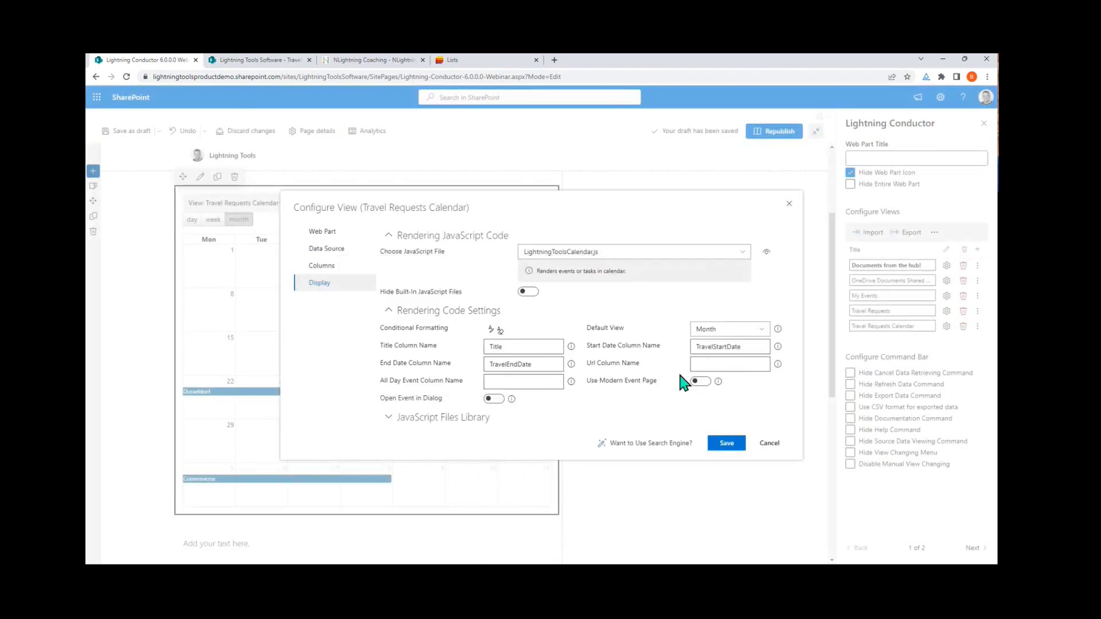
pyautogui.click(722, 443)
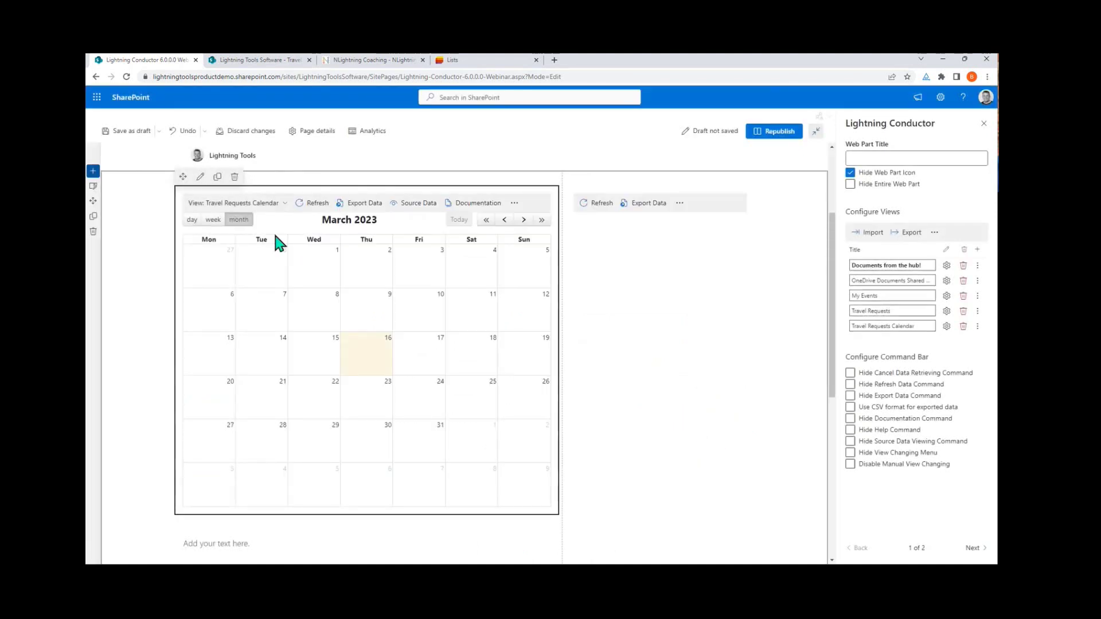
# Step: Advance the travel calendar two months to May 2023 and examine the color of the scheduled trips
pyautogui.click(523, 220)
pyautogui.click(523, 221)
pyautogui.moveTo(475, 352)
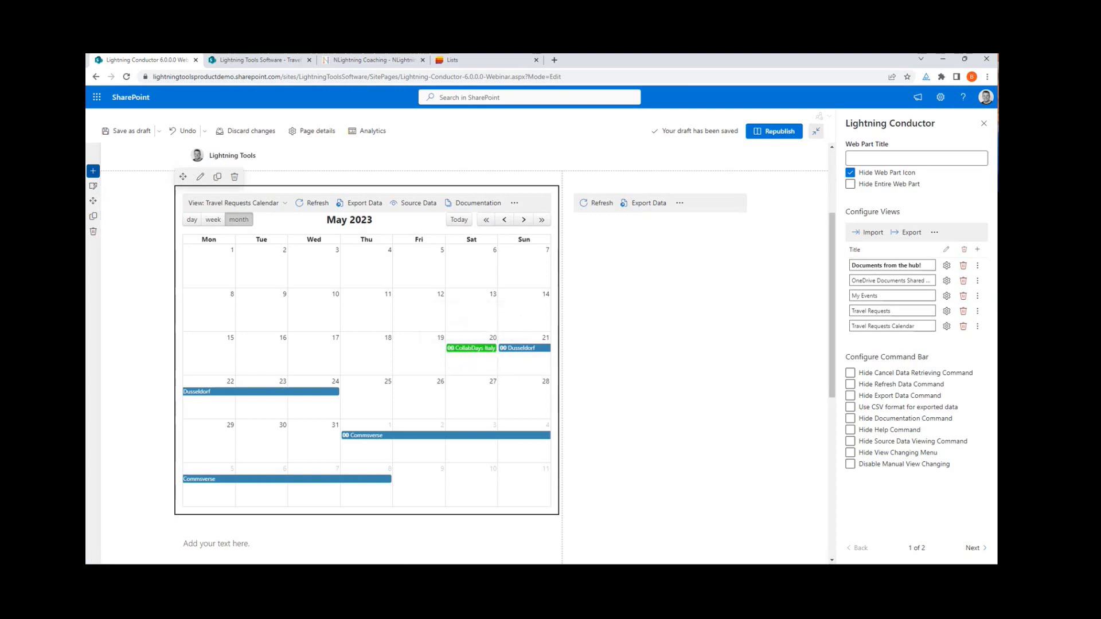
pyautogui.hotkey('alt', 'Tab')
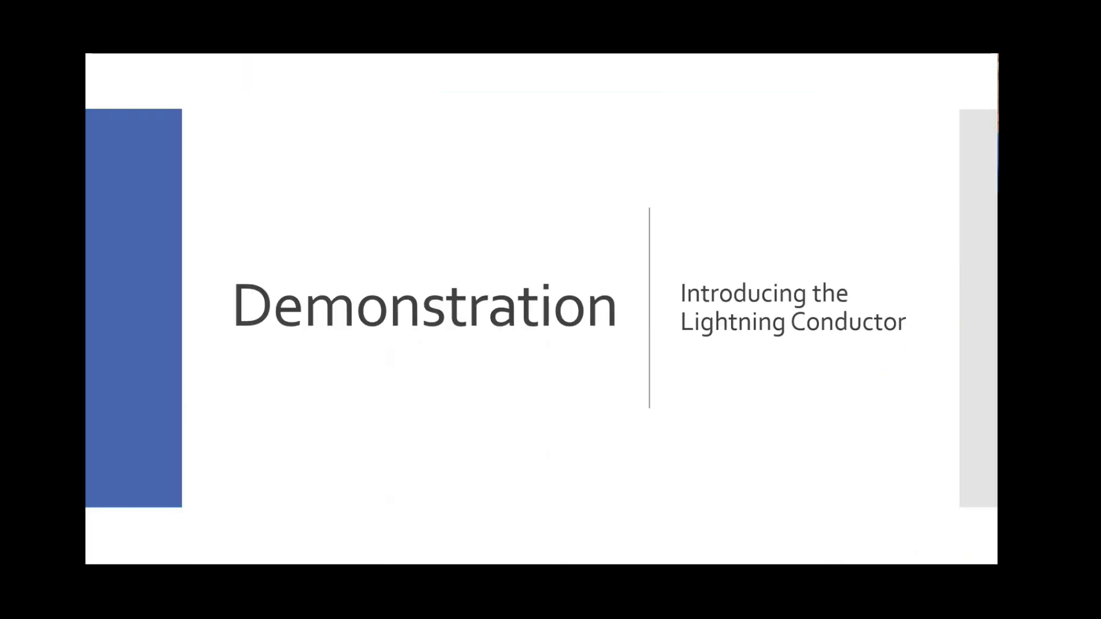
pyautogui.click(739, 287)
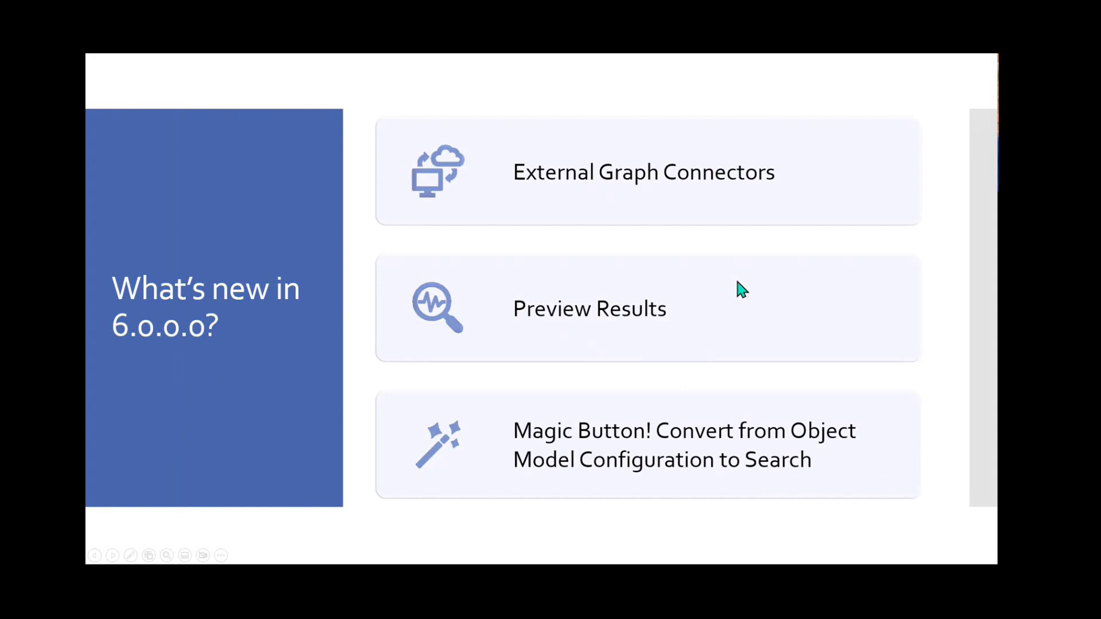
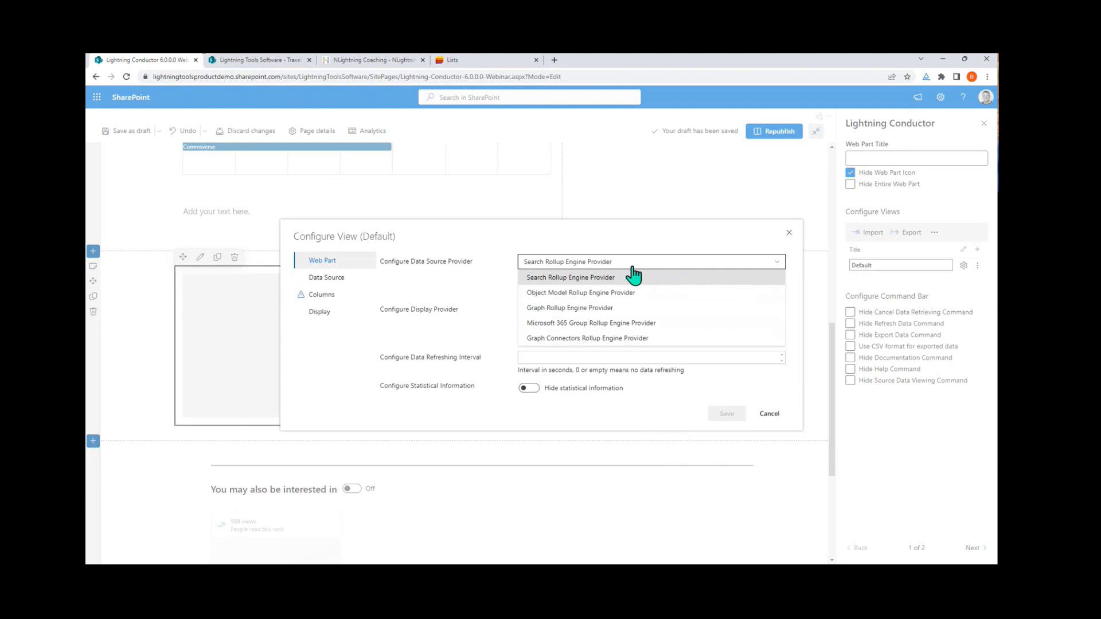
# Step: Set the Default view to Graph Connectors Rollup Engine Provider with Grid View Display Provider and look through the available source connectors
pyautogui.click(585, 339)
pyautogui.click(657, 313)
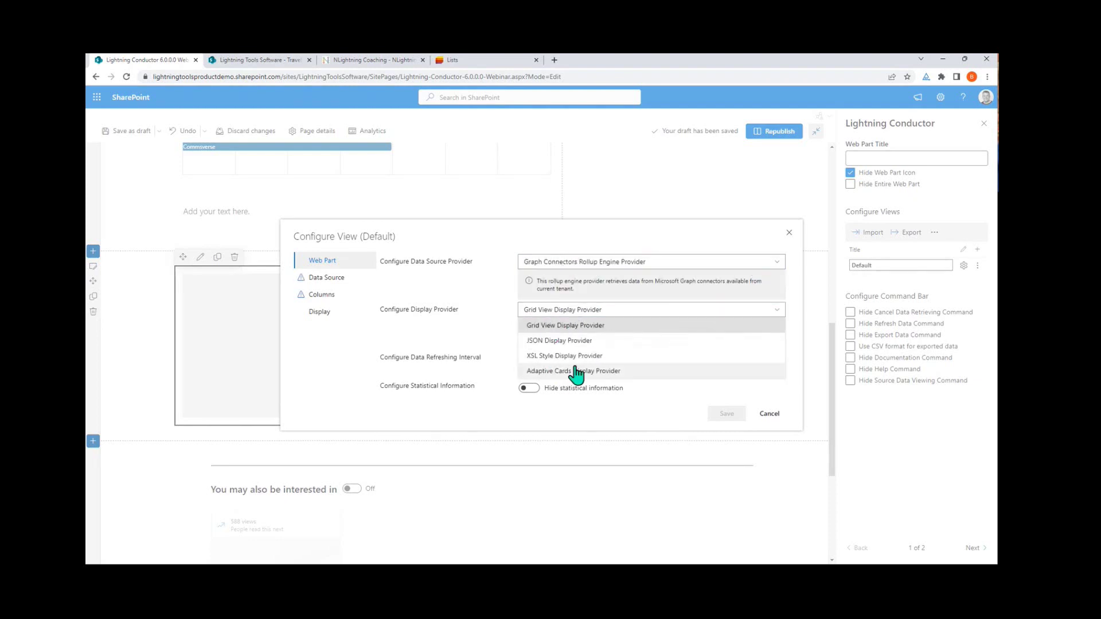
pyautogui.click(573, 327)
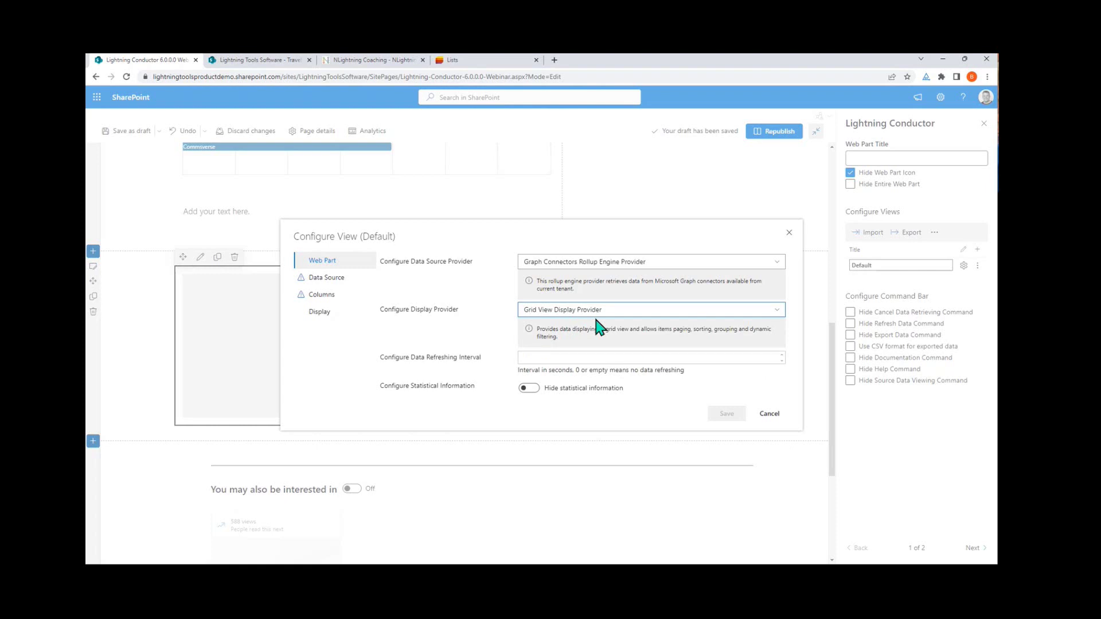
pyautogui.click(319, 279)
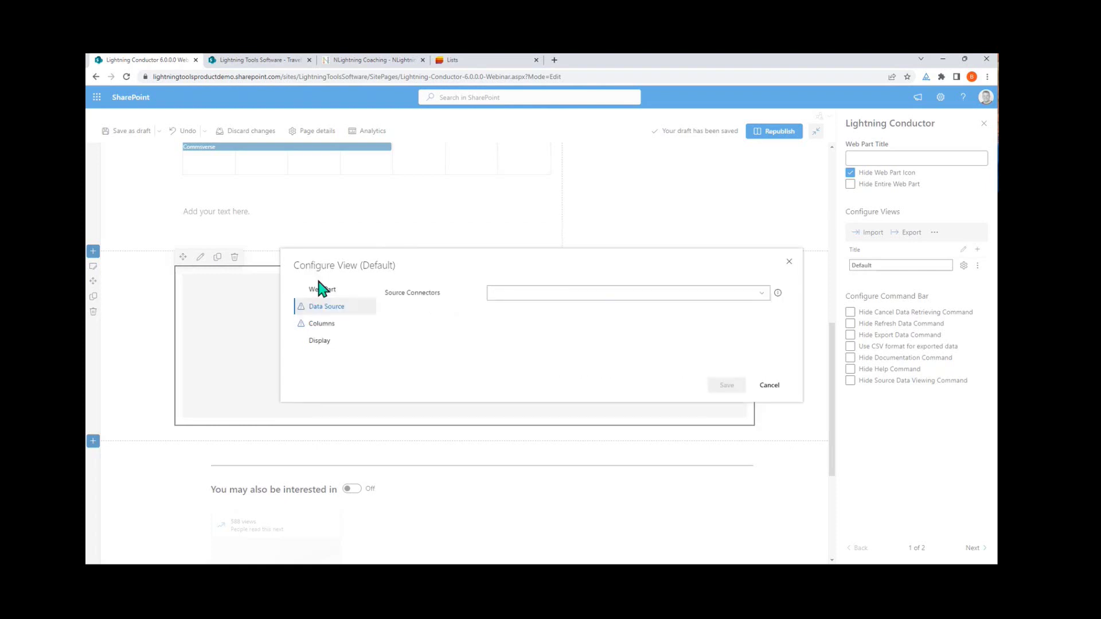
pyautogui.click(759, 292)
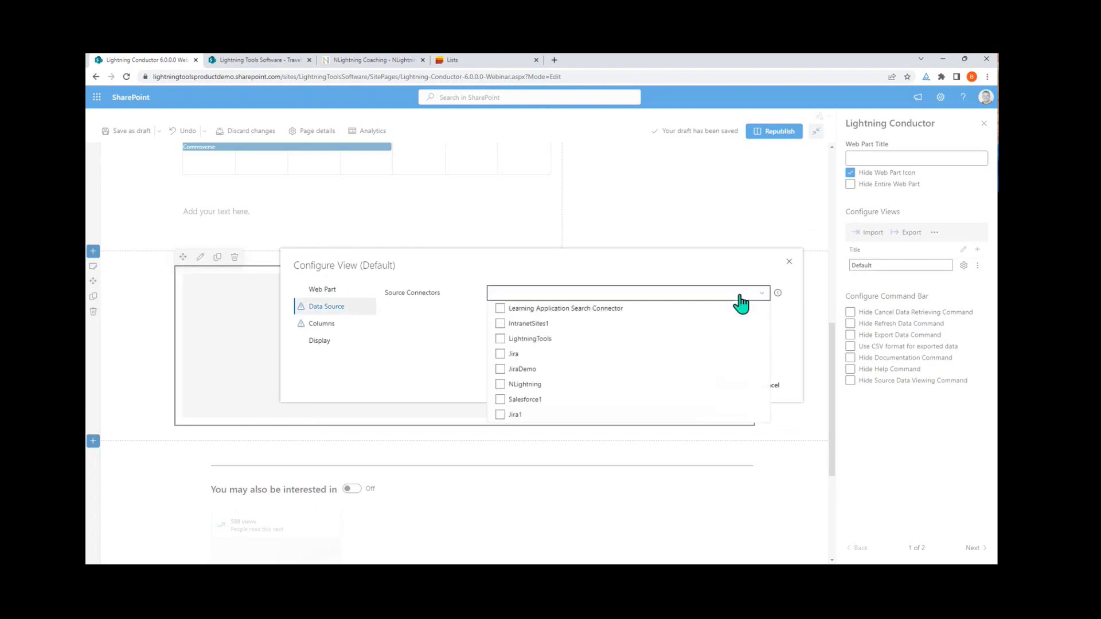
# Step: Switch the data source provider to Object Model Rollup Engine Provider and look at its data source settings
pyautogui.click(341, 290)
pyautogui.click(677, 262)
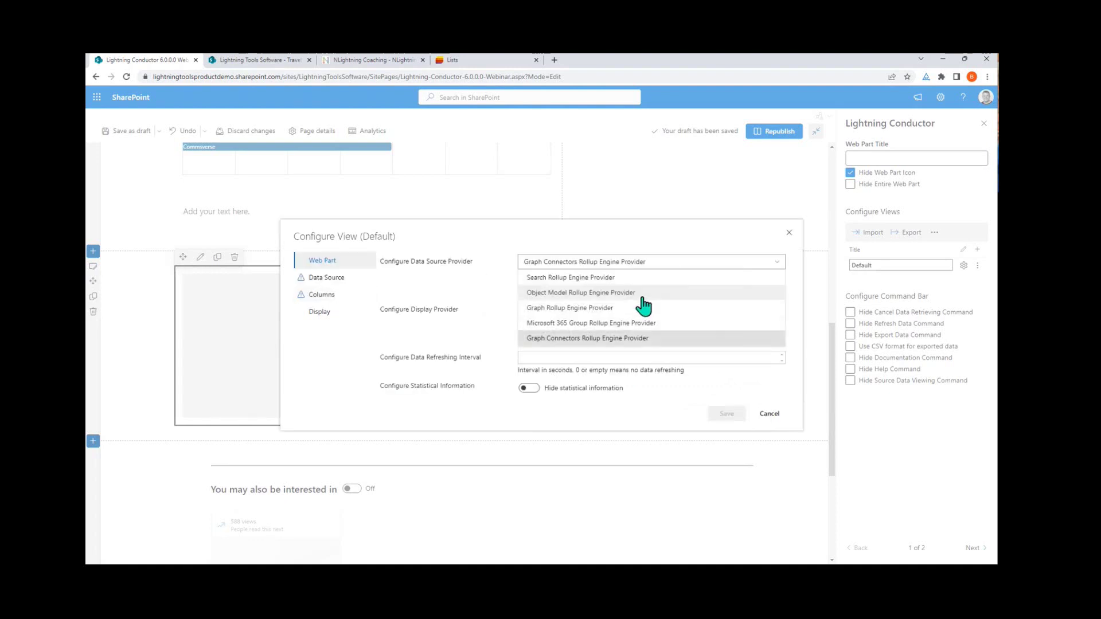
pyautogui.click(642, 294)
pyautogui.click(323, 278)
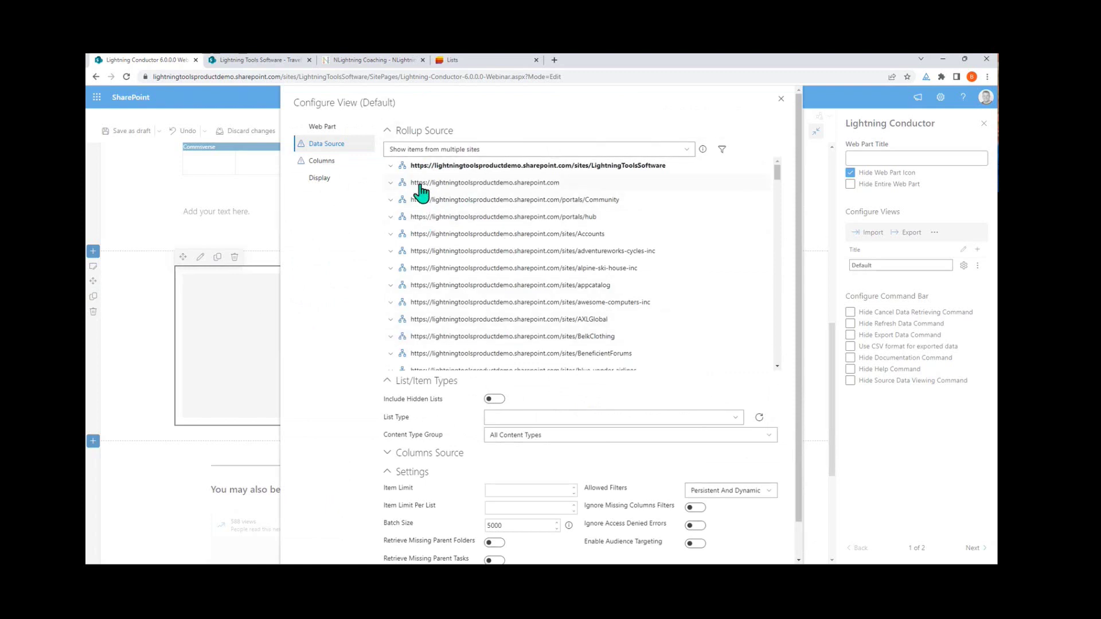
# Step: Switch the data source provider to Search Rollup Engine Provider and look at its search query settings
pyautogui.click(331, 128)
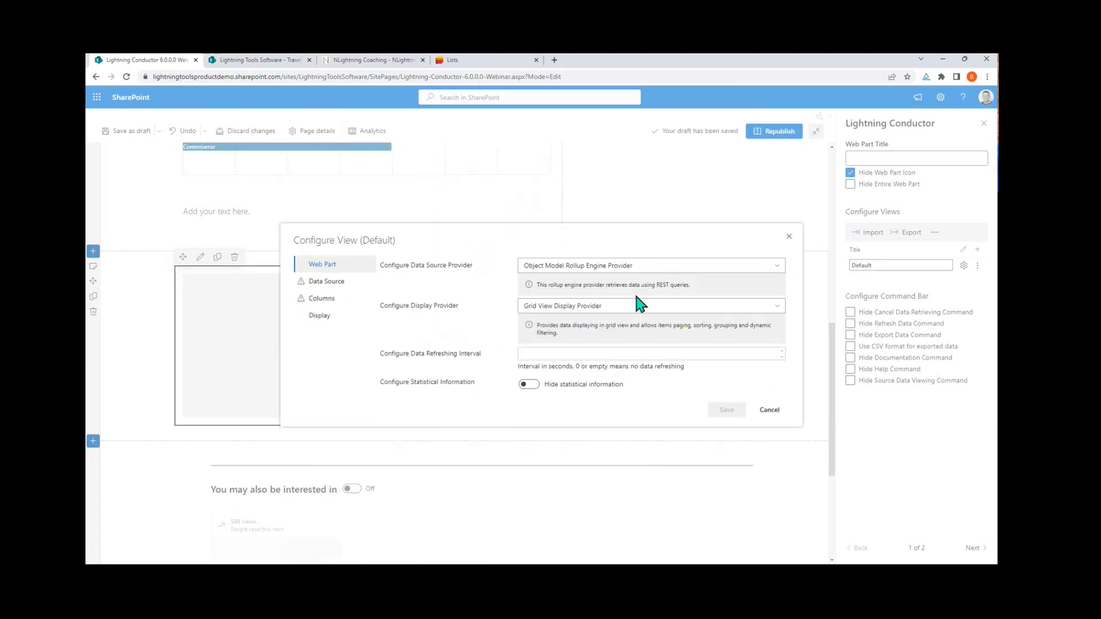
pyautogui.click(634, 265)
pyautogui.click(597, 279)
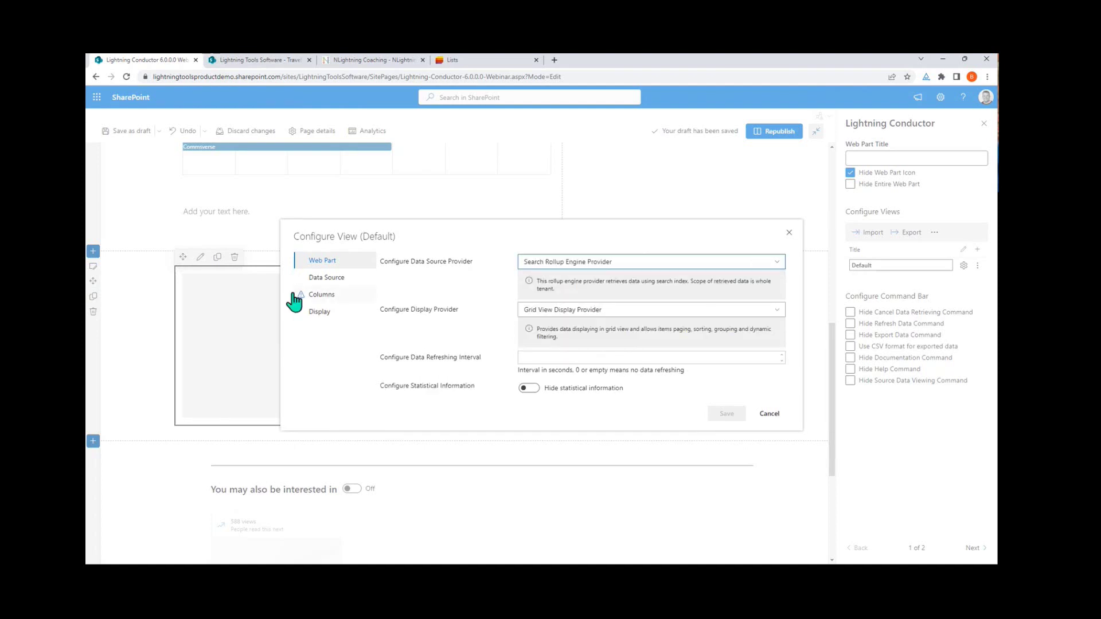
pyautogui.click(313, 278)
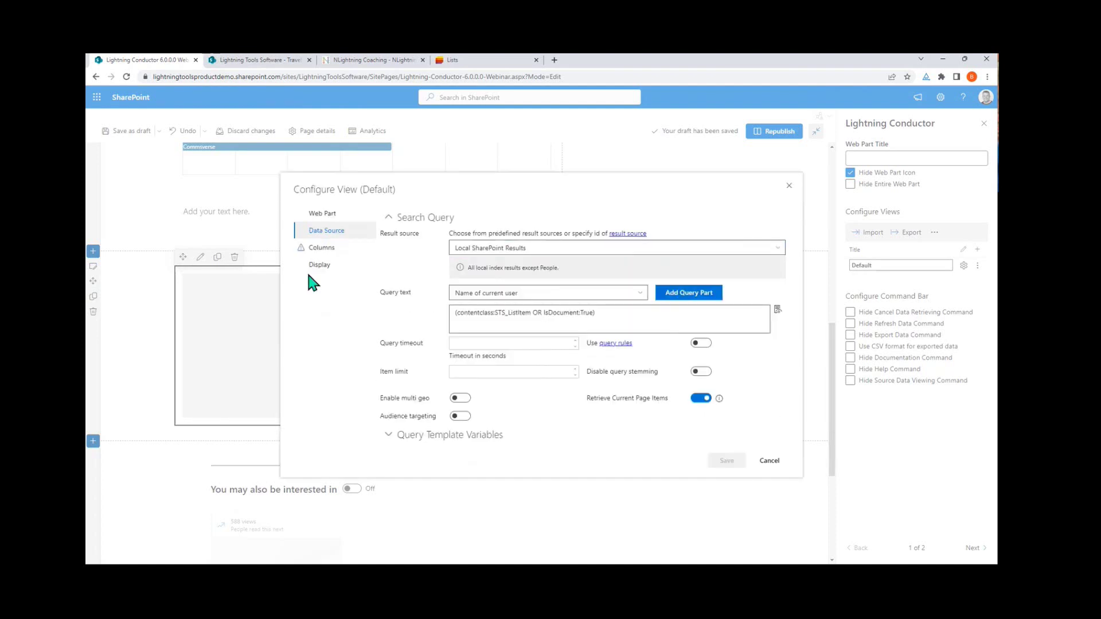
# Step: Switch the data source provider to Graph Rollup Engine Provider and look through the entity types it offers
pyautogui.click(319, 213)
pyautogui.click(590, 261)
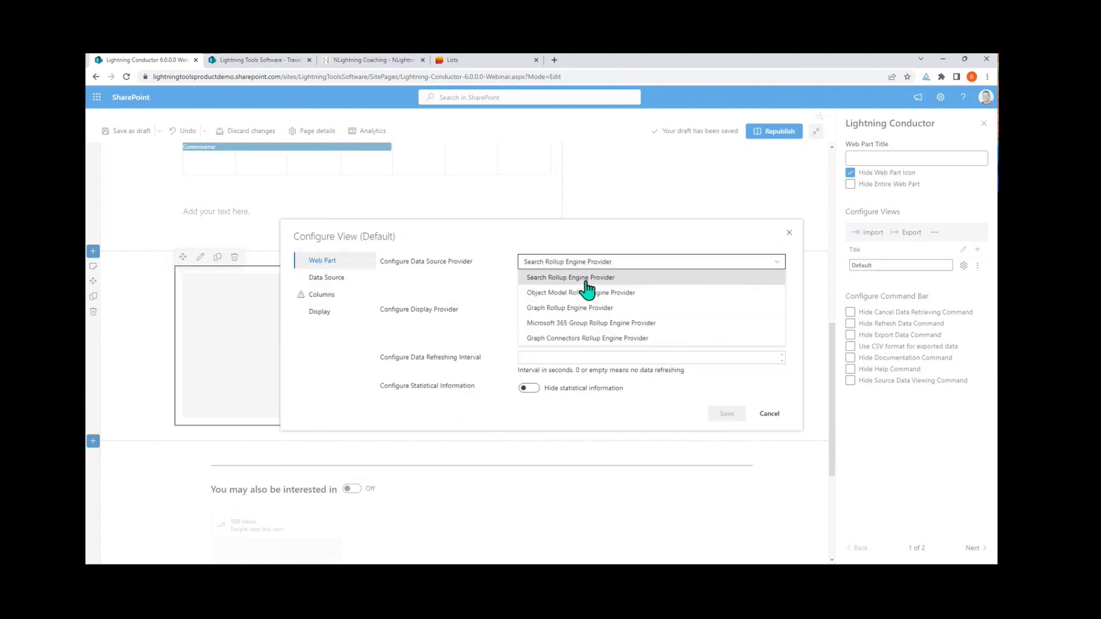
pyautogui.click(577, 308)
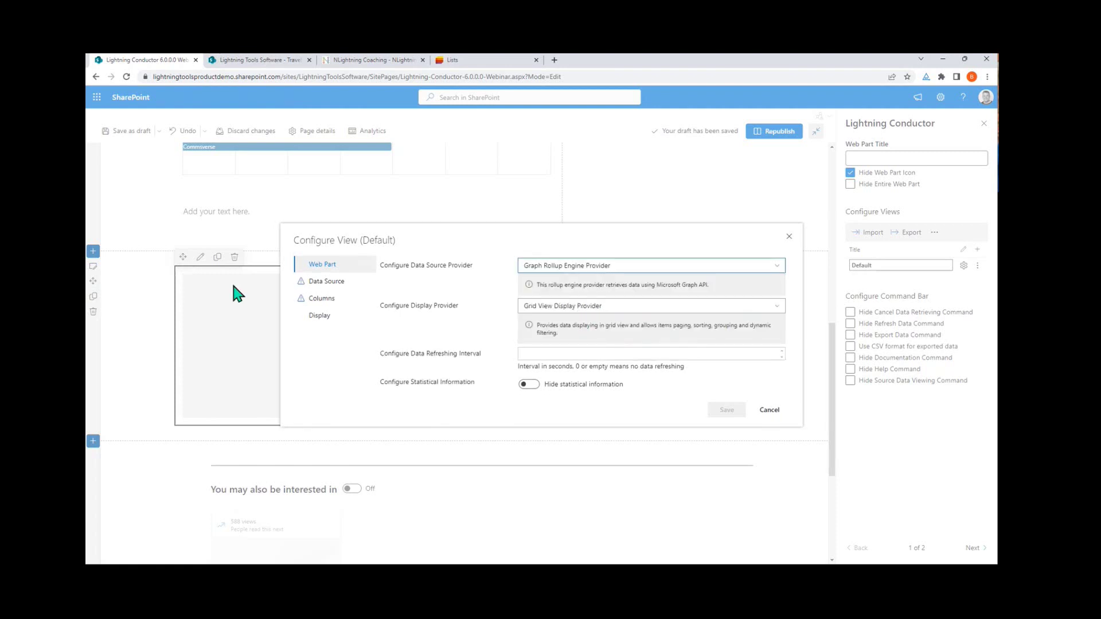
pyautogui.click(353, 282)
pyautogui.click(505, 290)
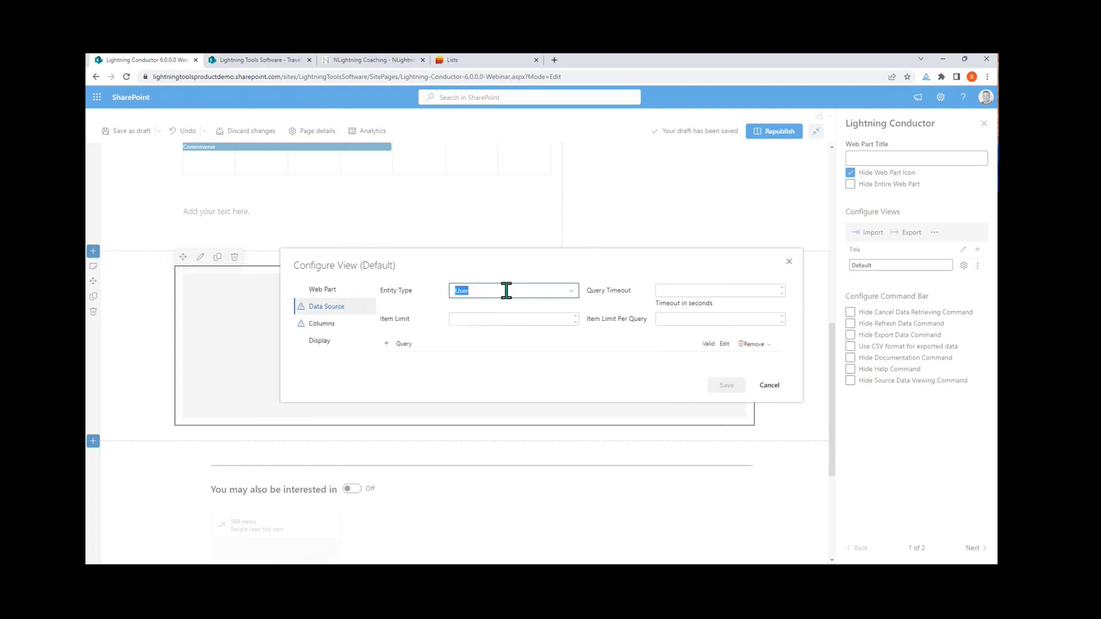
pyautogui.click(571, 290)
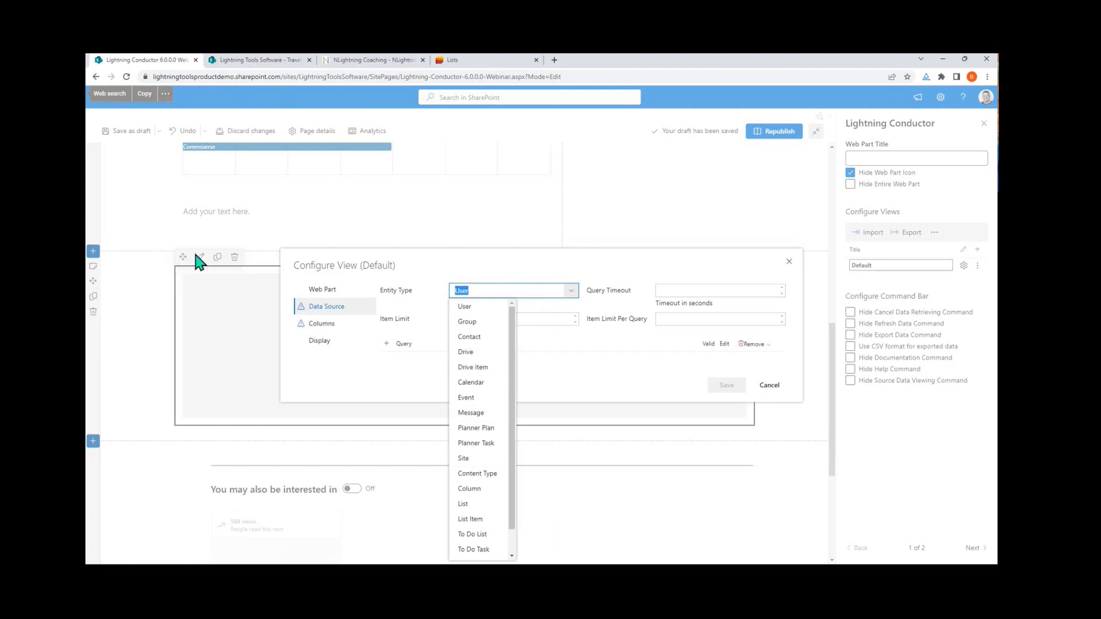
# Step: Set the data source provider to Graph Connectors Rollup Engine Provider and choose JiraDemo as the source connector
pyautogui.click(312, 289)
pyautogui.click(604, 267)
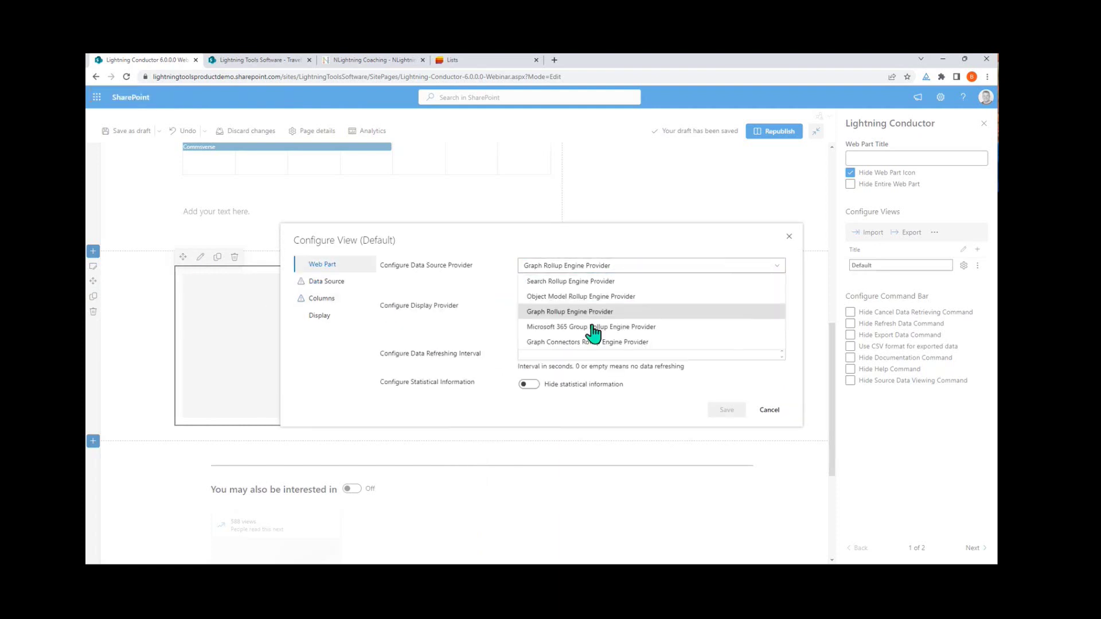
pyautogui.click(562, 342)
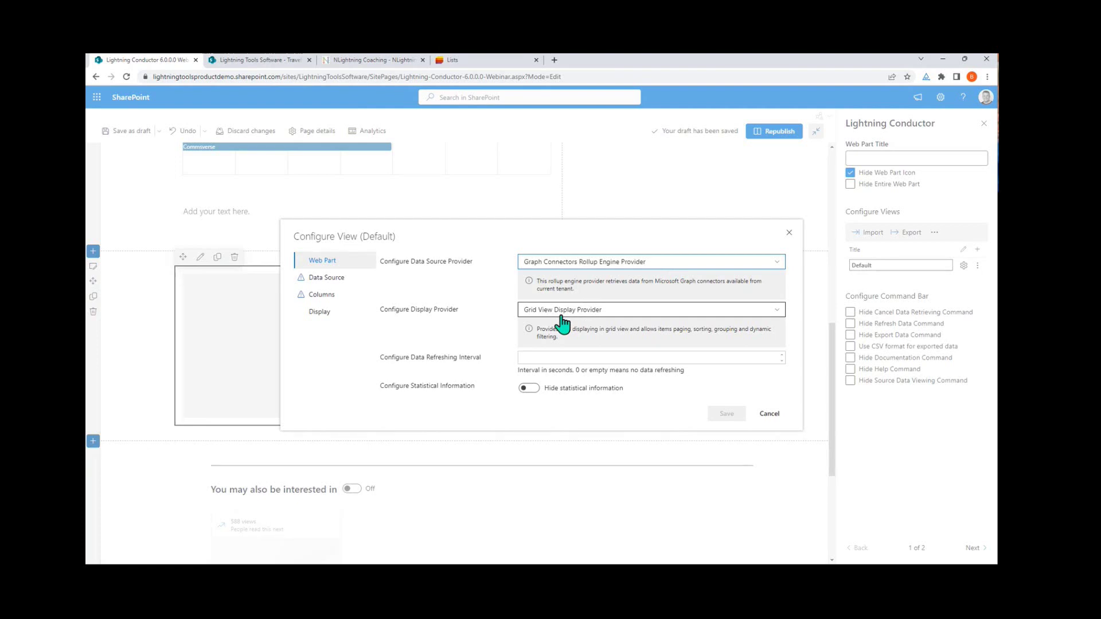
pyautogui.click(327, 278)
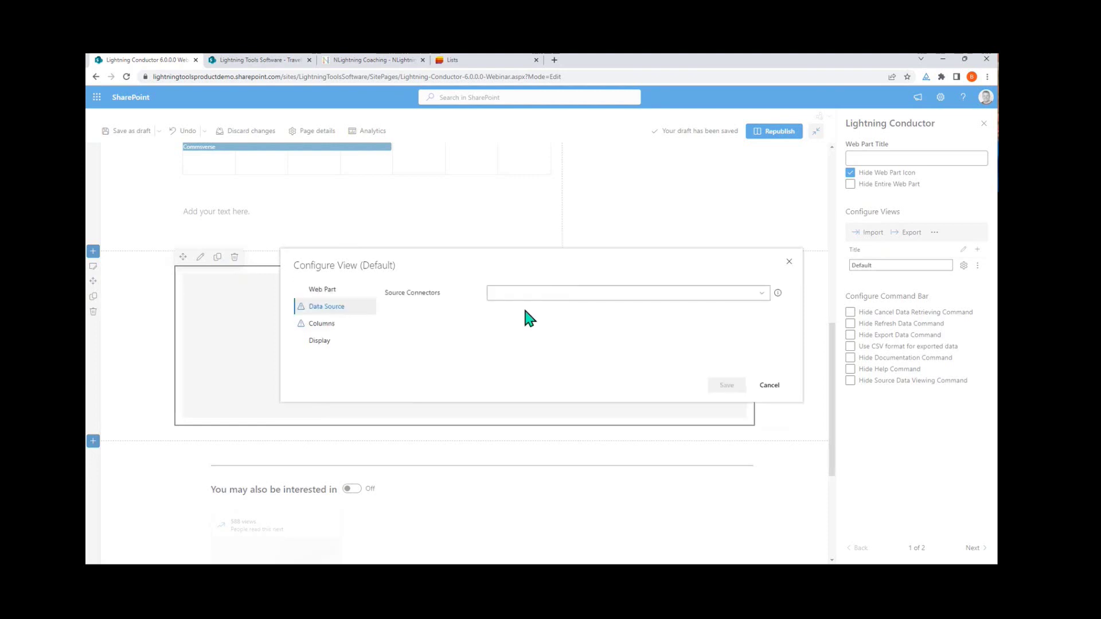
pyautogui.click(758, 295)
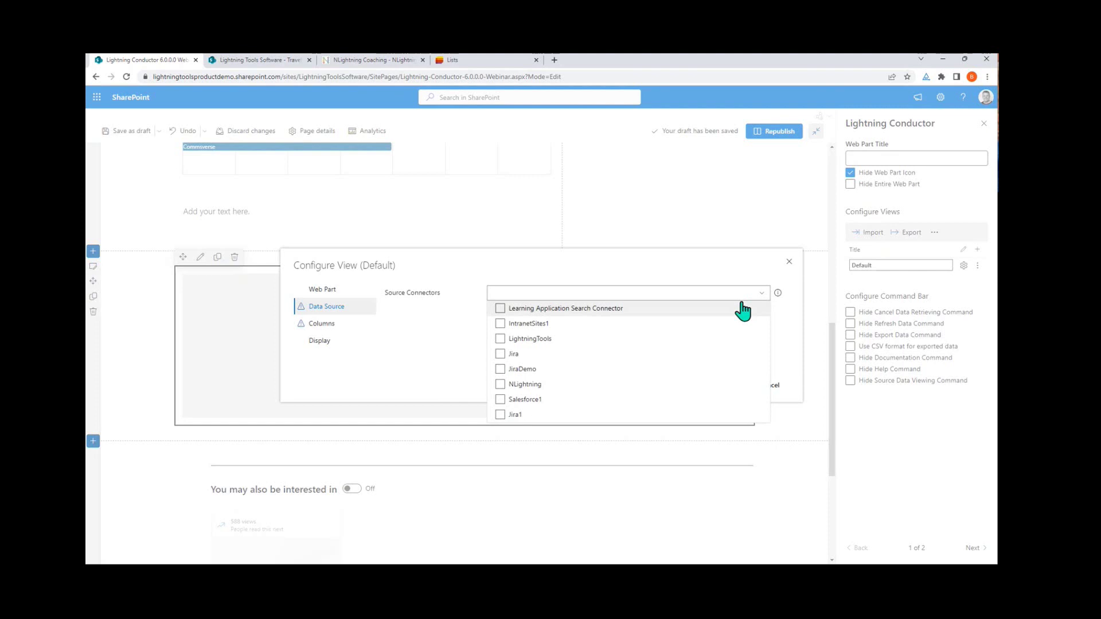
pyautogui.click(501, 372)
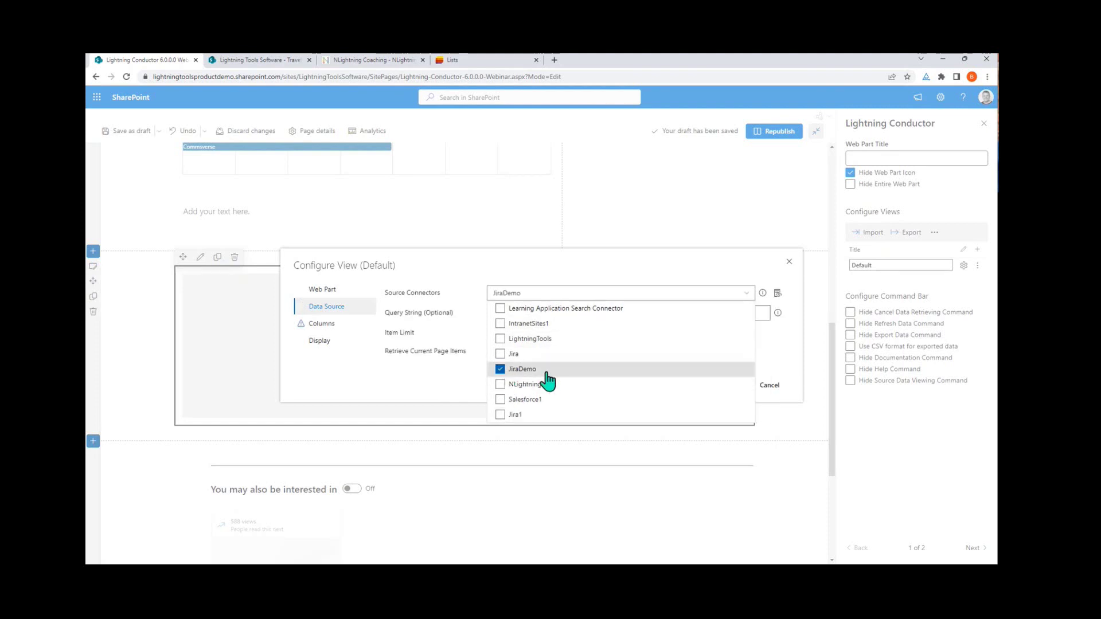
pyautogui.click(576, 269)
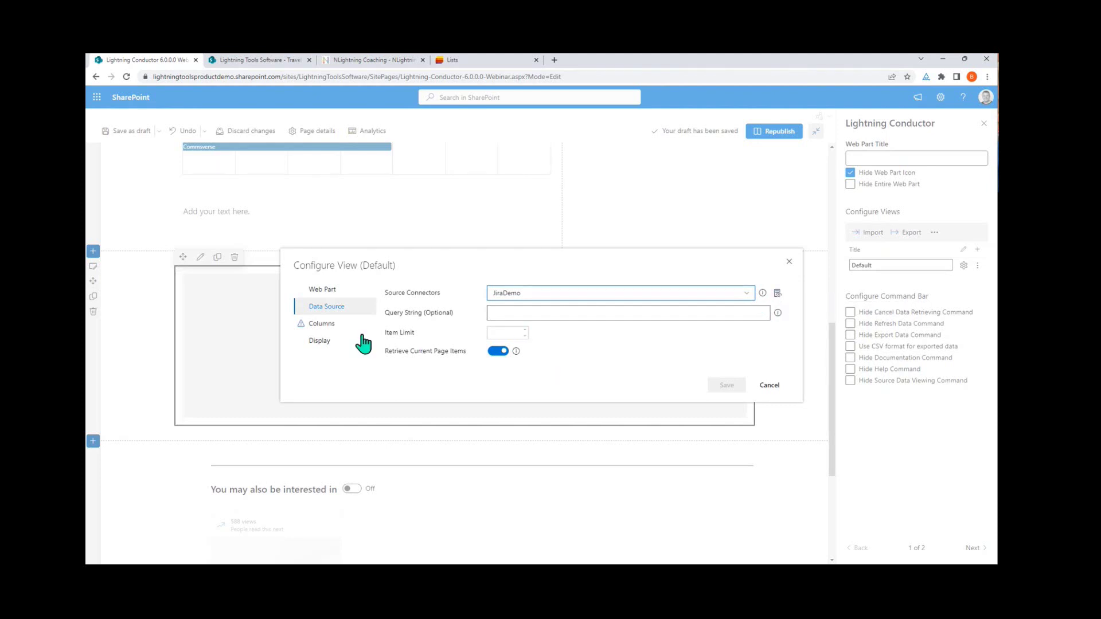
# Step: Include the IssueLink, ReporterName, Title and Updated columns in the view and move Title to the first position
pyautogui.click(337, 324)
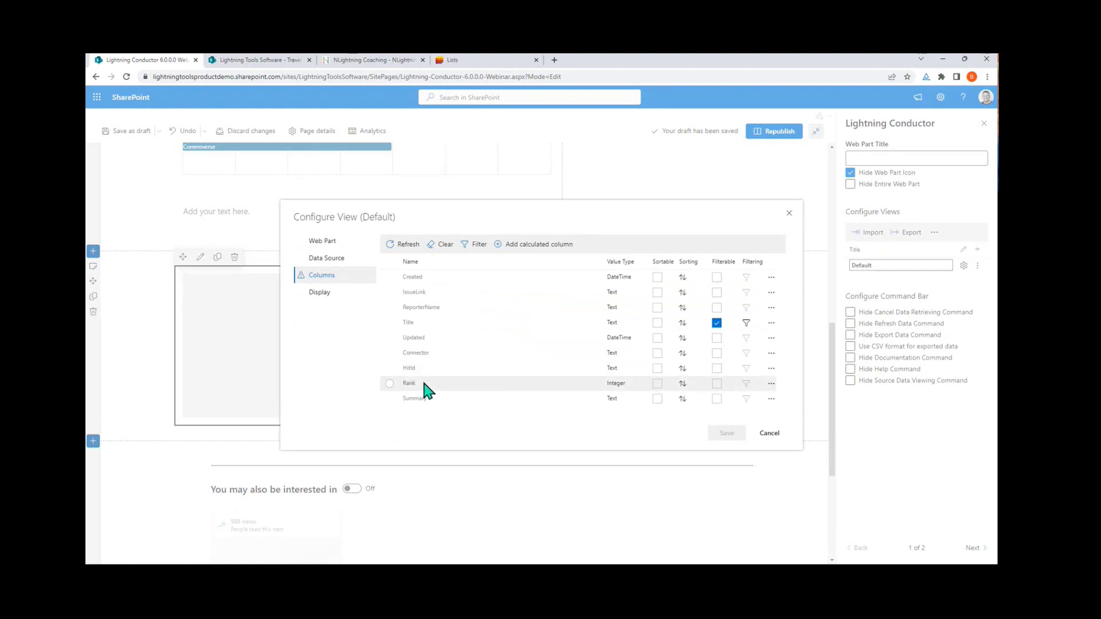
pyautogui.click(390, 291)
pyautogui.click(389, 307)
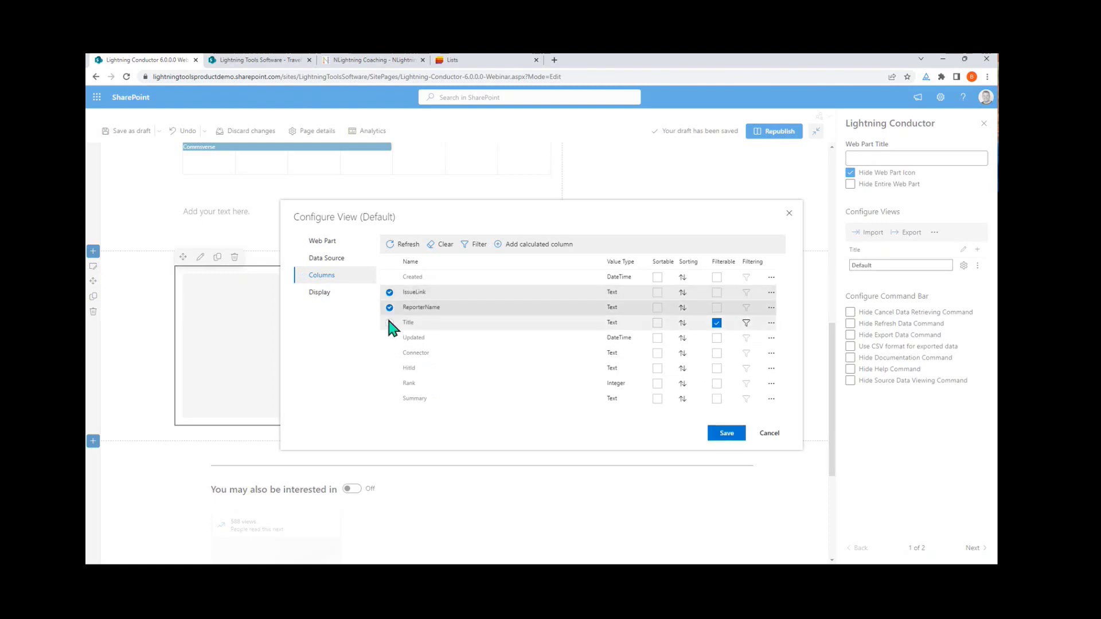
pyautogui.click(389, 322)
pyautogui.moveTo(422, 319); pyautogui.dragTo(429, 284)
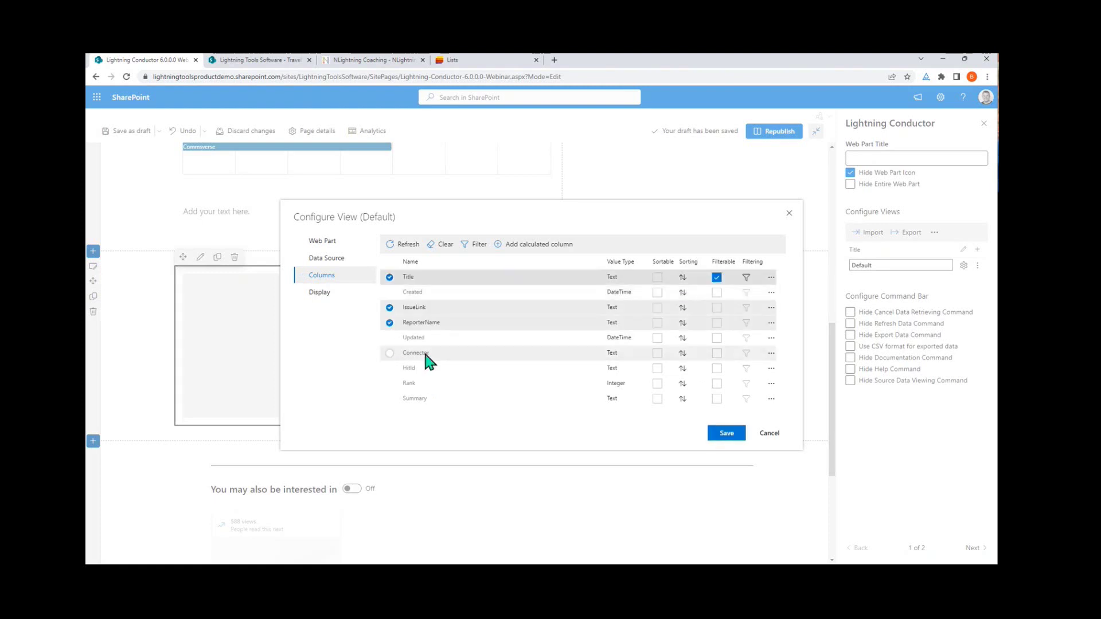
pyautogui.click(387, 337)
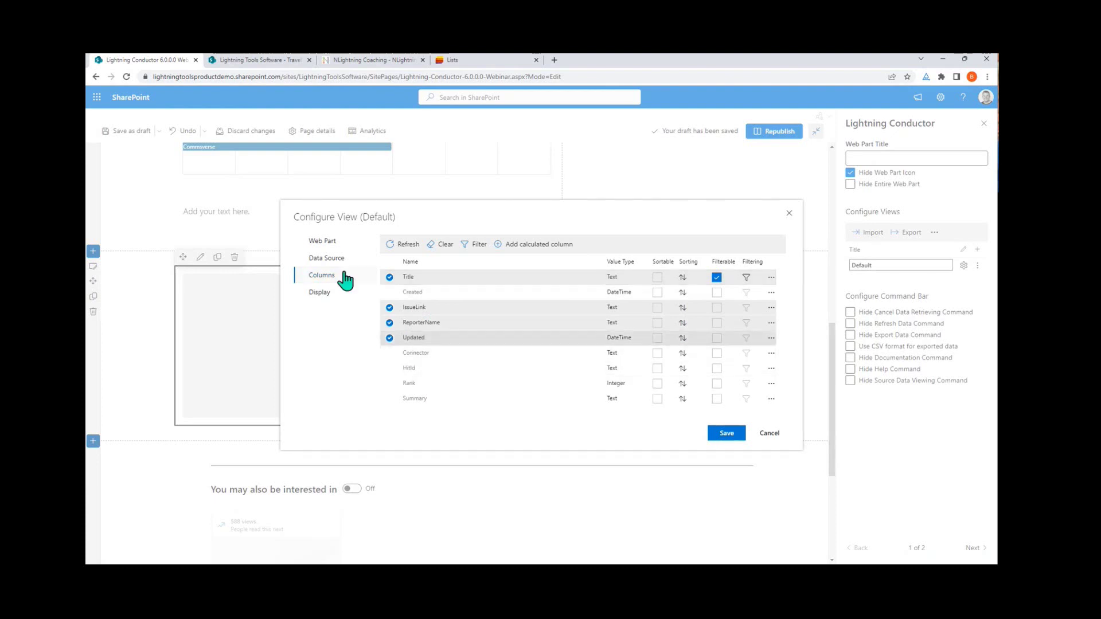
# Step: Preview the results returned by the JiraDemo connector, close the preview and return to the column selection
pyautogui.click(332, 259)
pyautogui.click(777, 293)
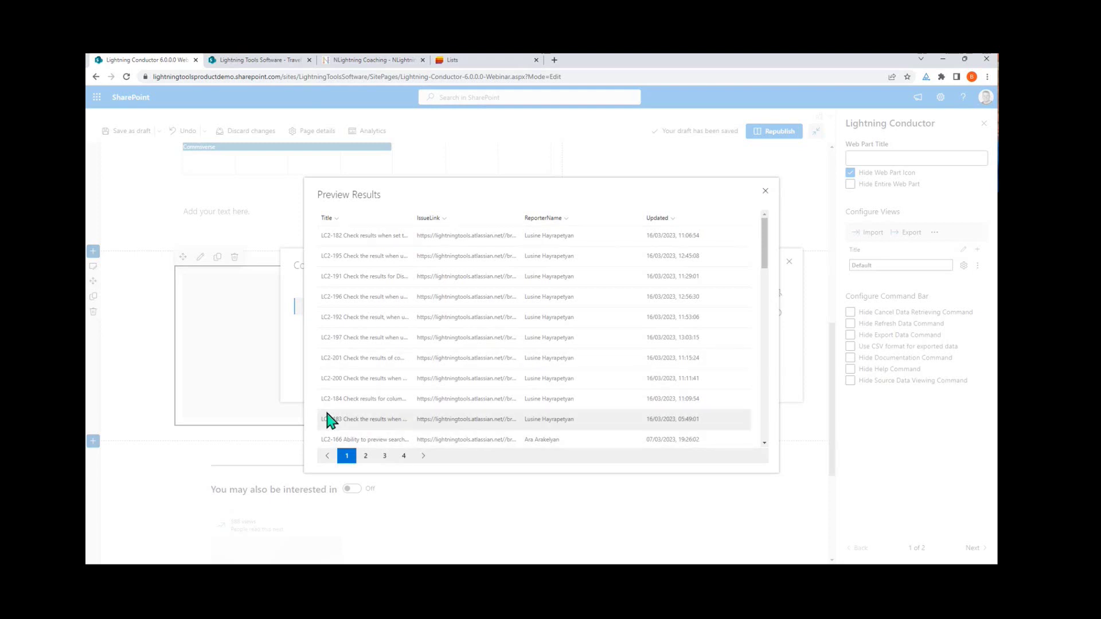
pyautogui.click(764, 191)
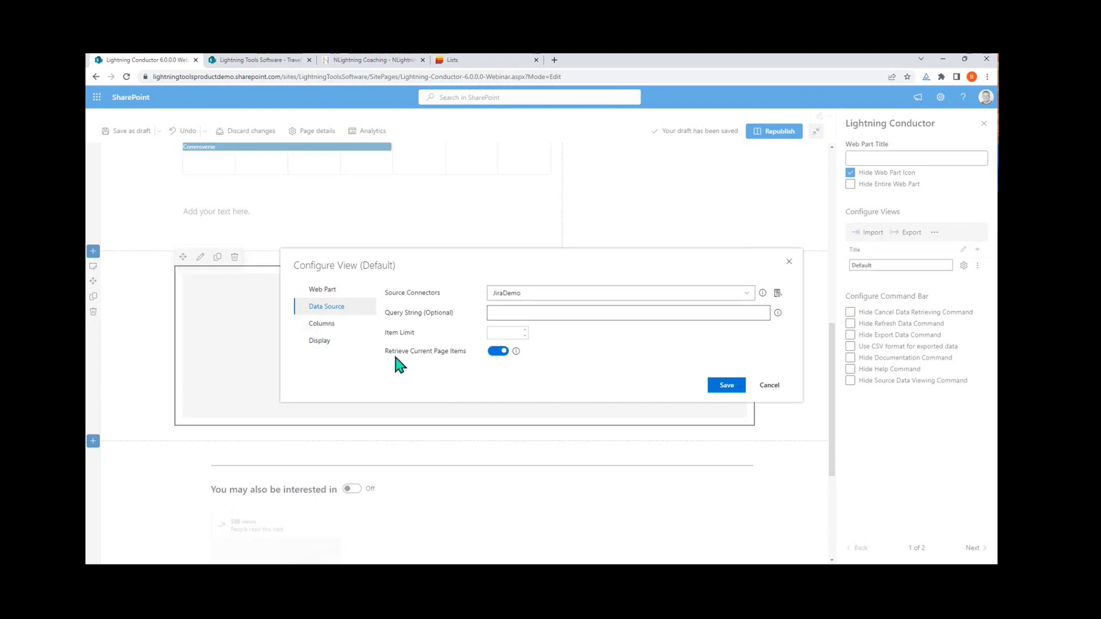
pyautogui.click(301, 324)
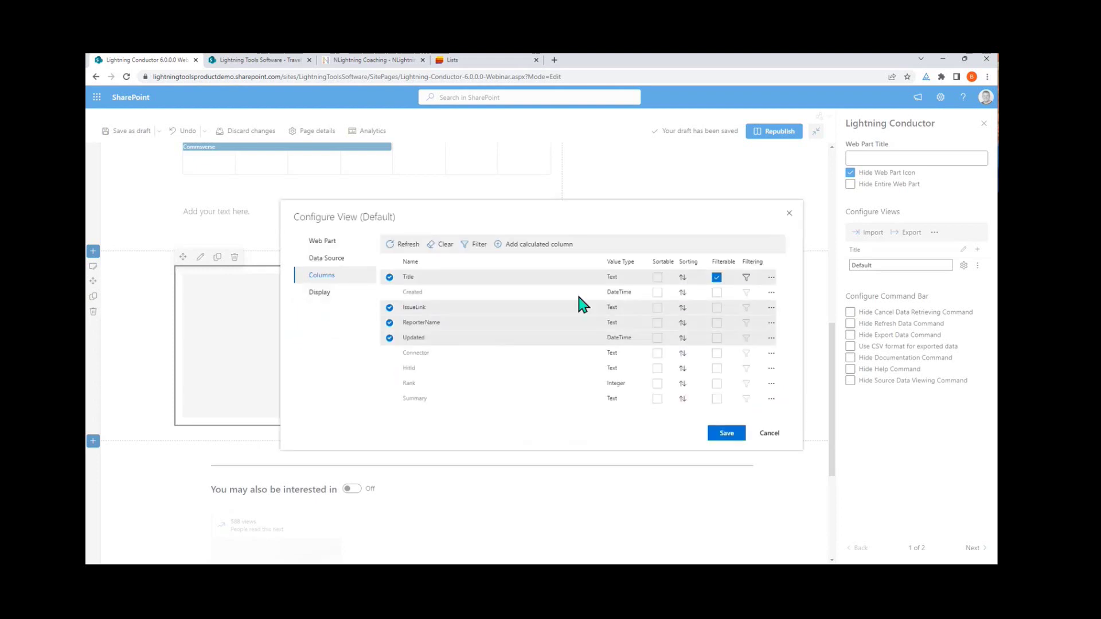
# Step: In the display settings, alias the IssueLink column as "Issue Link", enable the sticky header and set 50 records per page
pyautogui.click(322, 293)
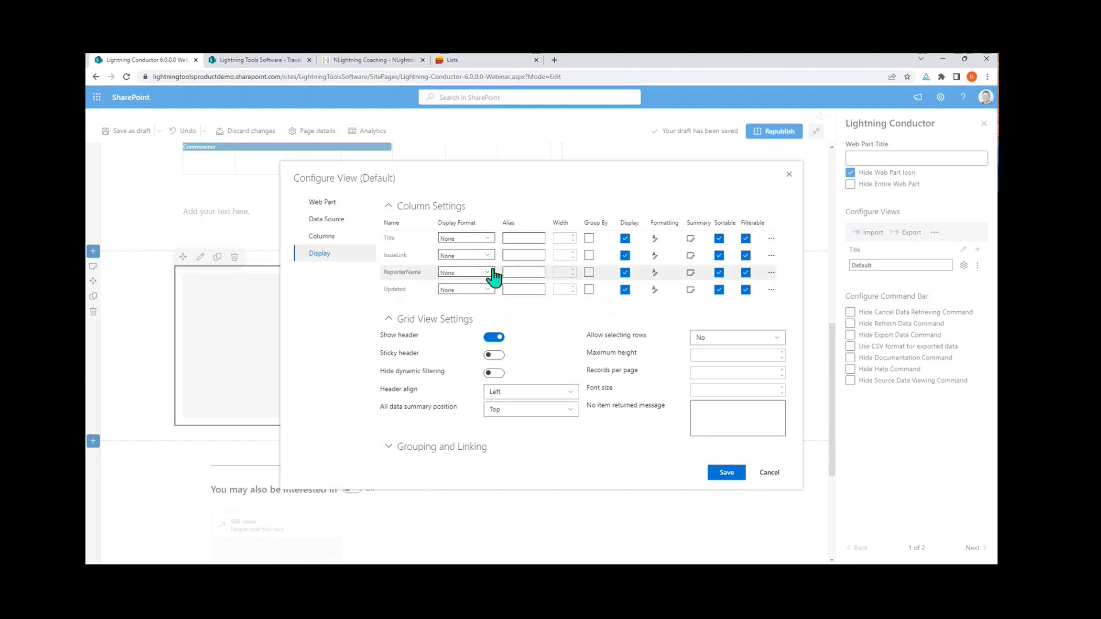
pyautogui.click(515, 255)
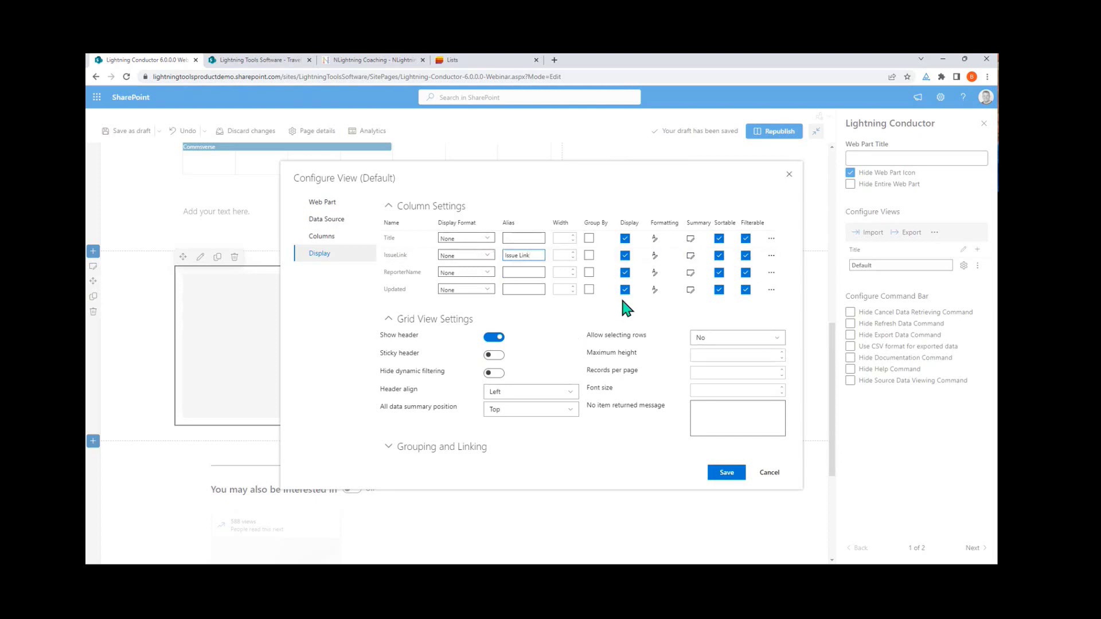
pyautogui.click(492, 356)
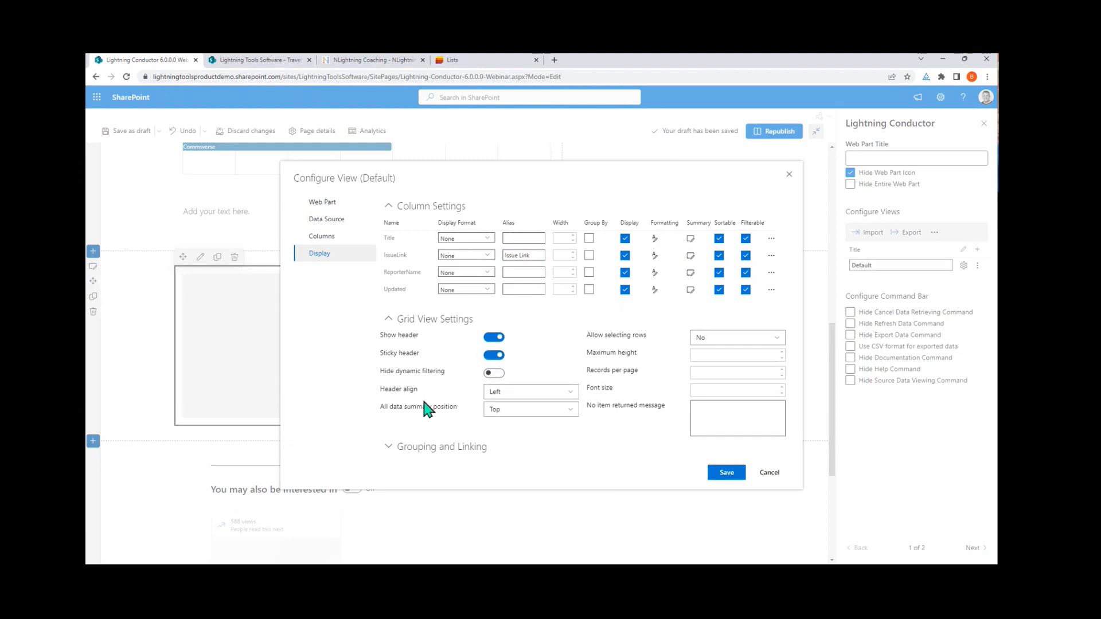
pyautogui.click(749, 376)
pyautogui.write('50')
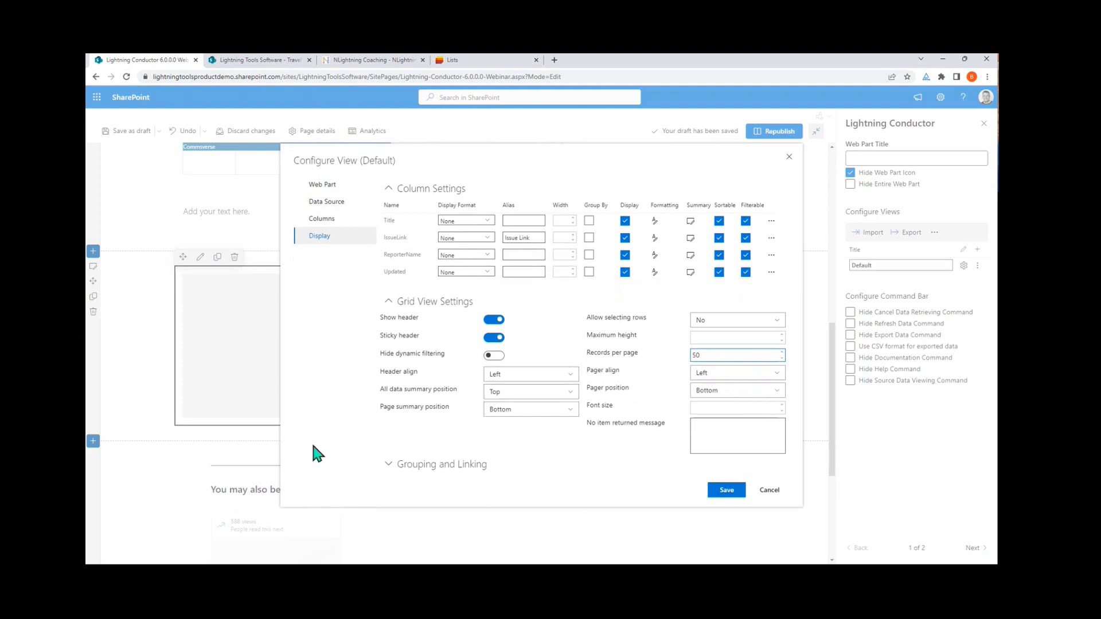
# Step: Set IssueLink as the linked column under Grouping and Linking, save the view and check the resulting grid
pyautogui.click(388, 465)
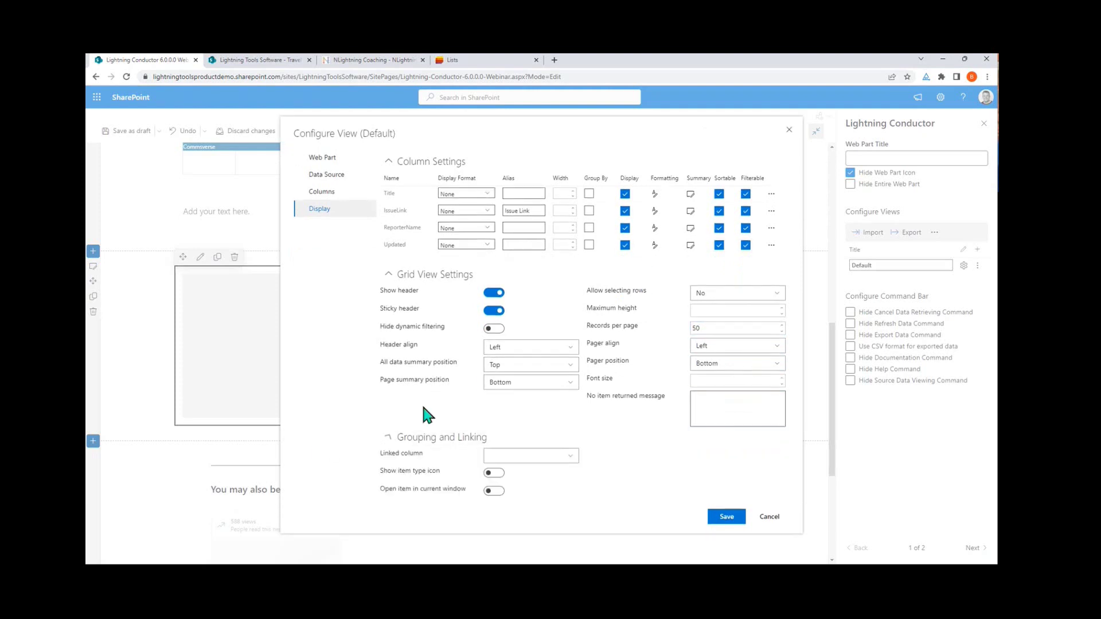
pyautogui.click(564, 455)
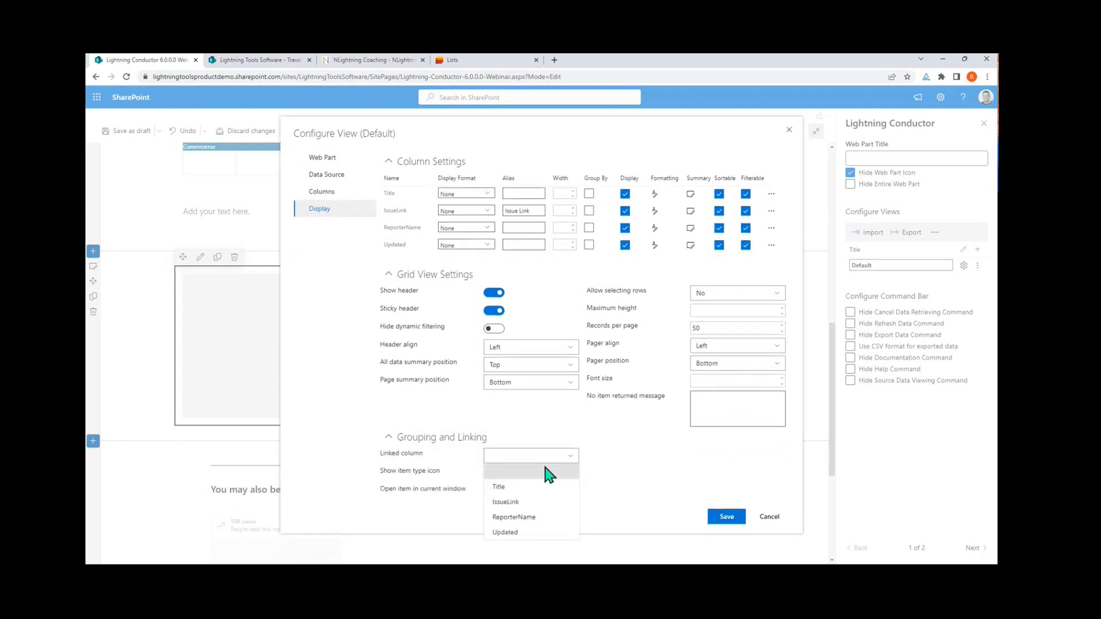
pyautogui.click(515, 501)
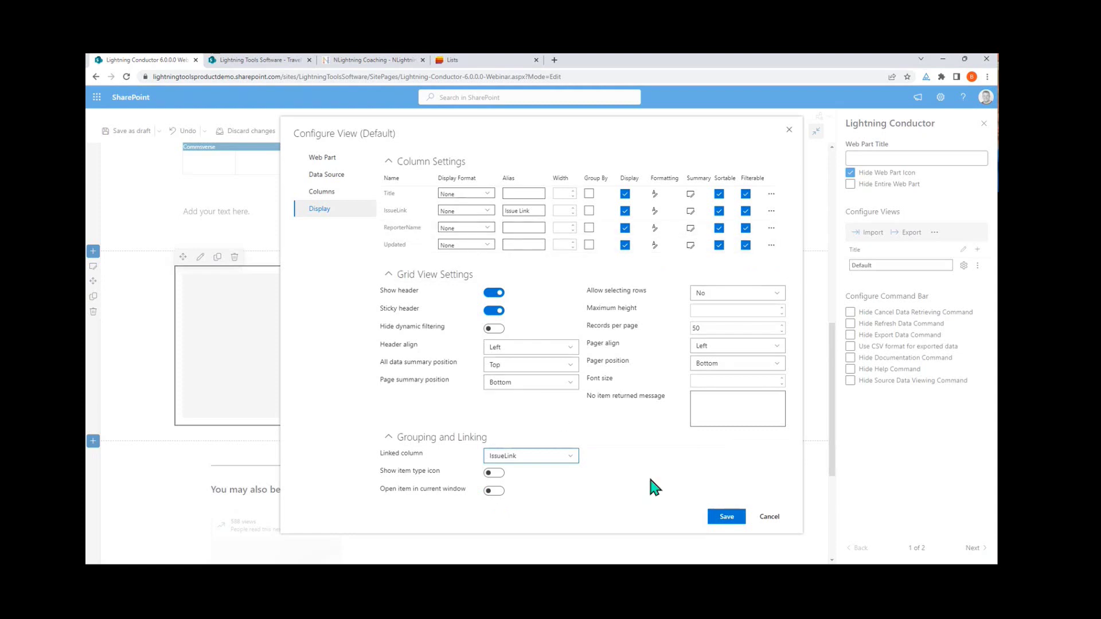
pyautogui.click(718, 519)
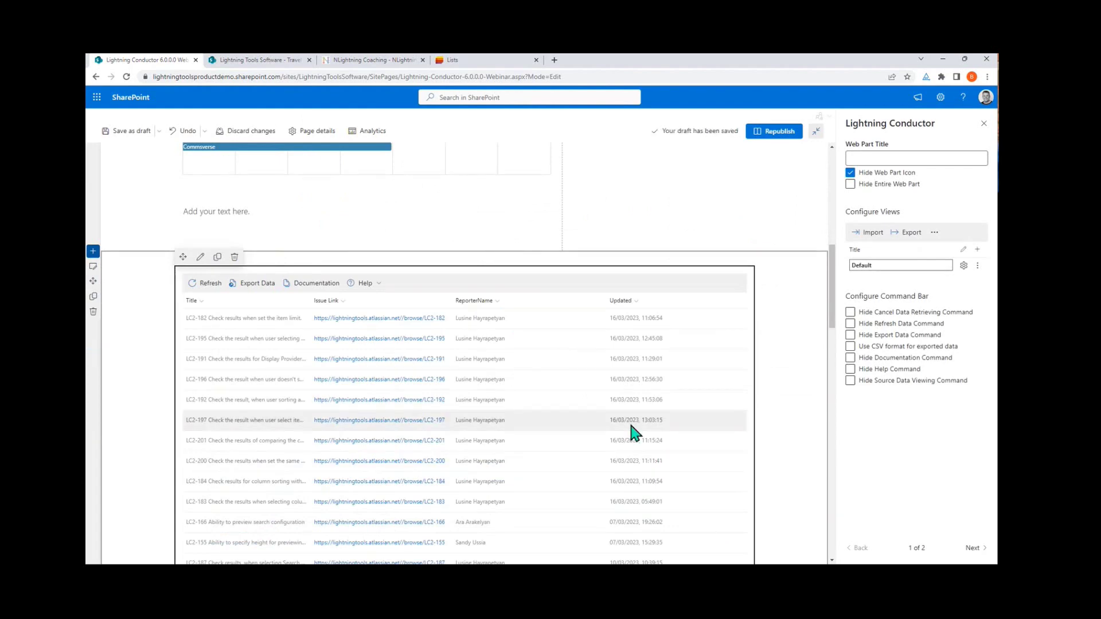
pyautogui.scroll(-4, 367, 343)
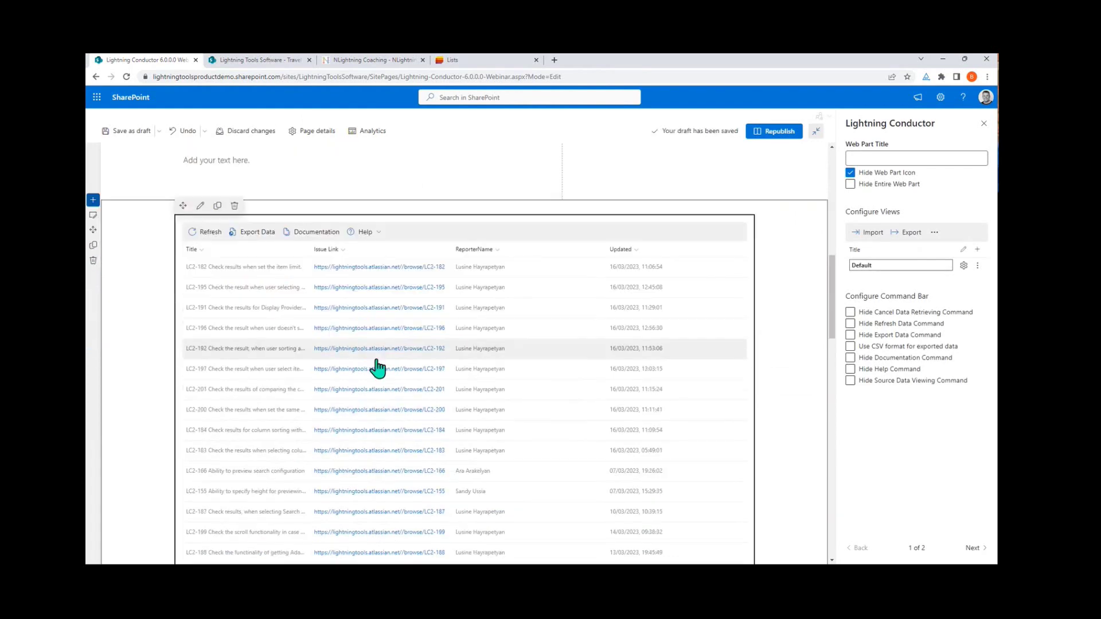
pyautogui.scroll(4, 347, 438)
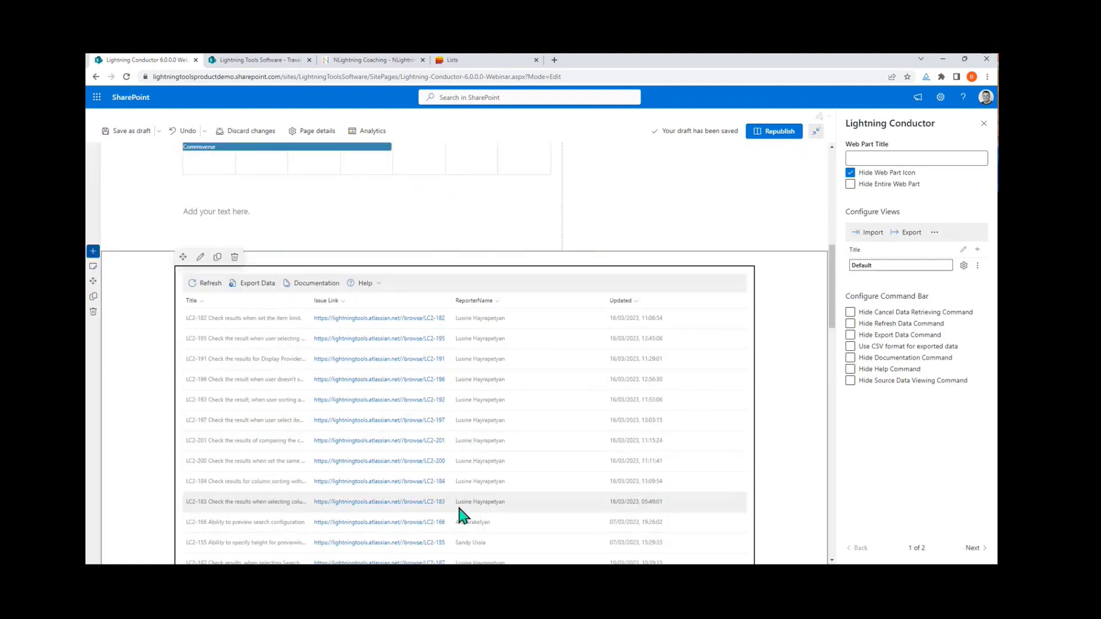
# Step: Rename the web part's Default view to "Jira Issues"
pyautogui.doubleClick(890, 264)
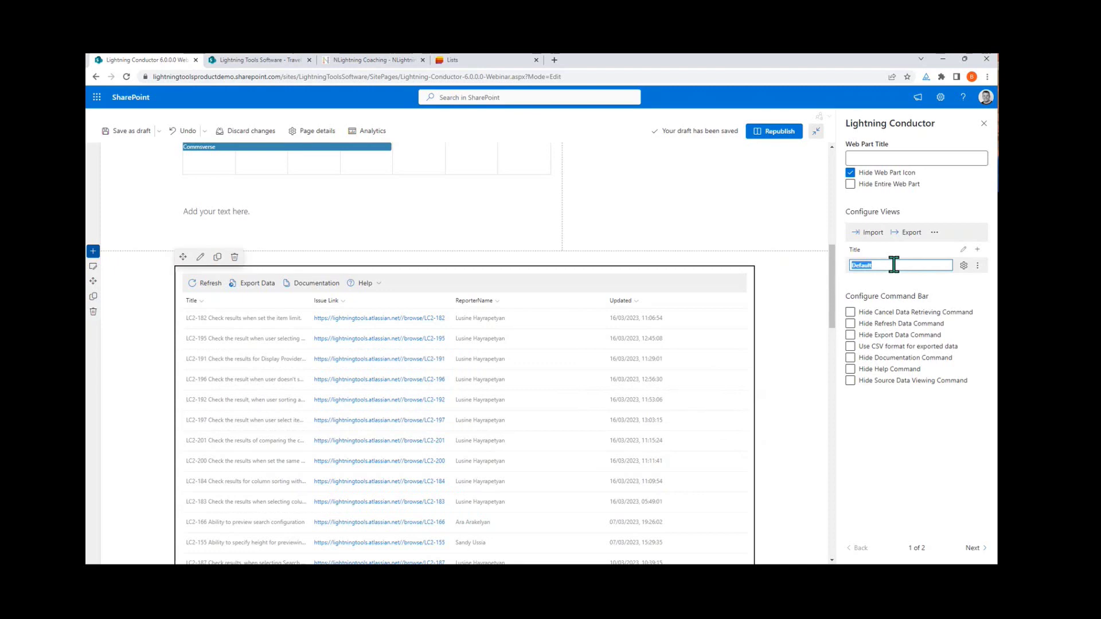
pyautogui.write('Jira')
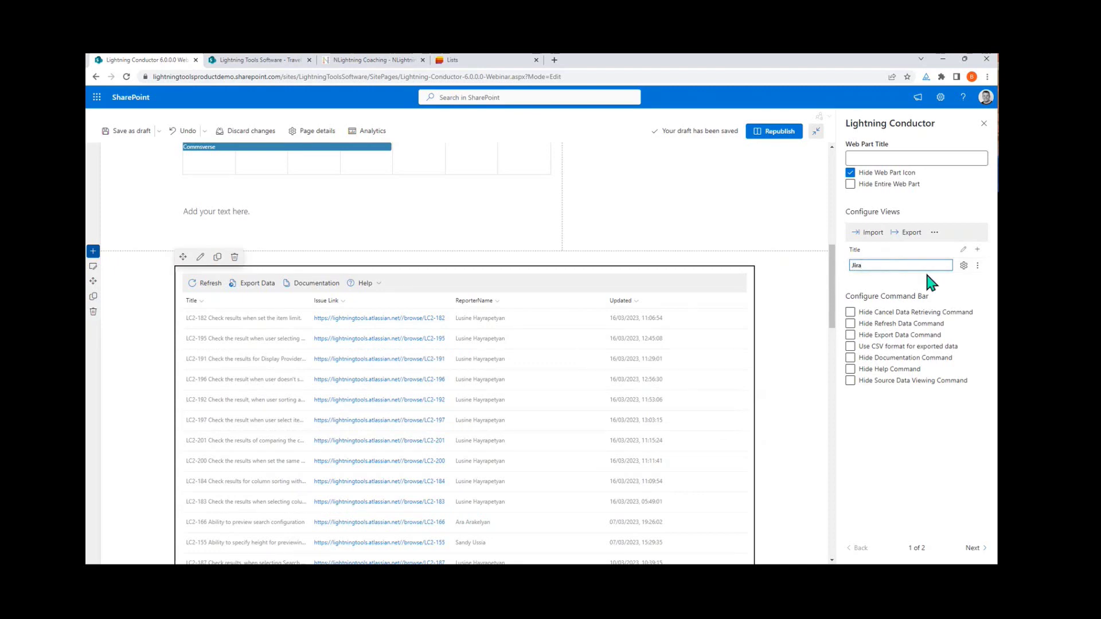
pyautogui.write(' Issues')
# Step: Add a second view to the web part and name it "Jira Issues Adaptive Card"
pyautogui.click(976, 249)
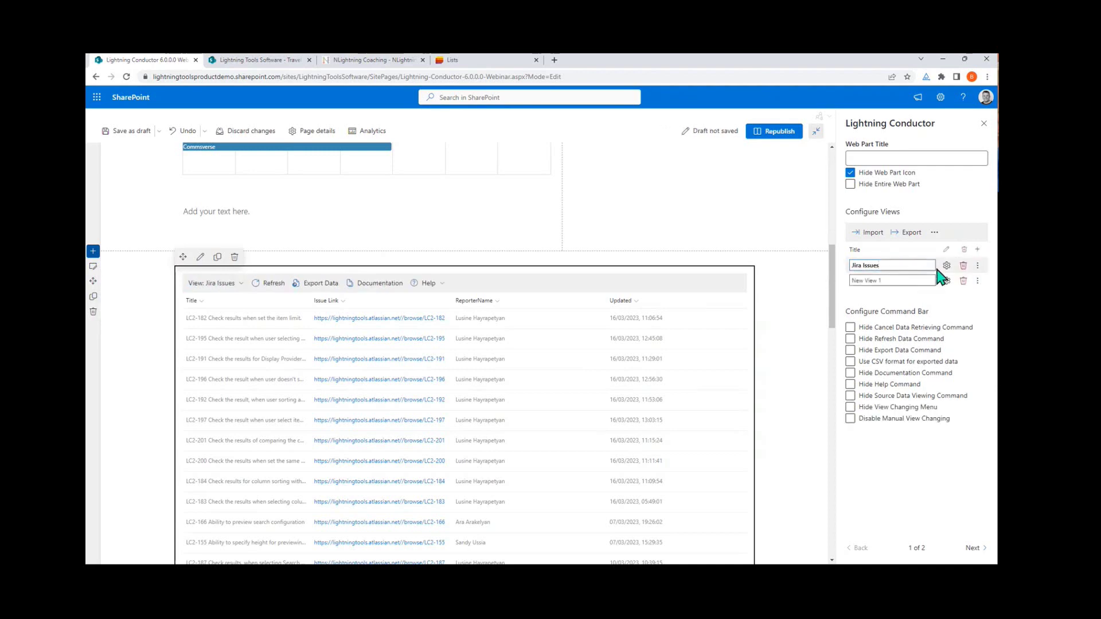
pyautogui.tripleClick(915, 277)
pyautogui.write('J')
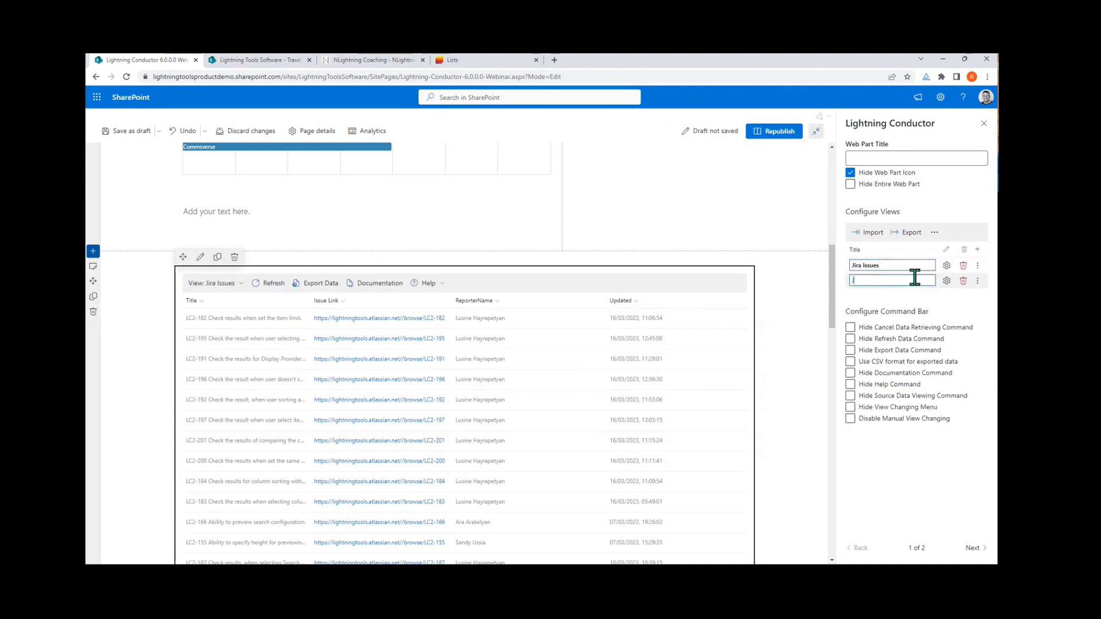
pyautogui.write('ira Issues Adaptive Car')
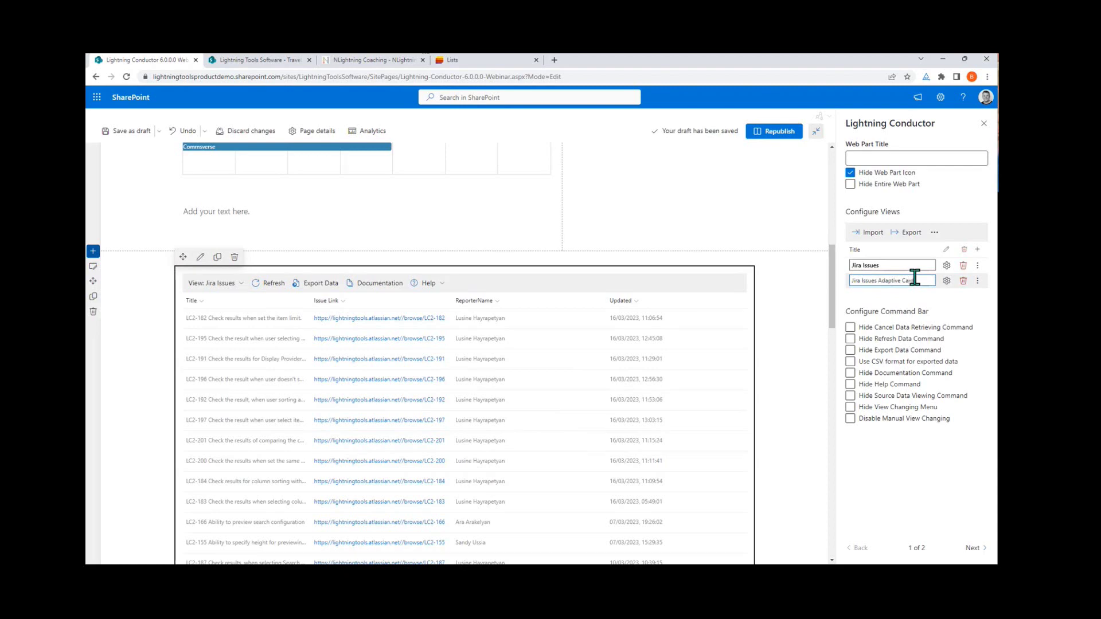
pyautogui.write('d')
# Step: Configure the new view in Advanced Mode with Graph Connectors Rollup Engine Provider as data source and Adaptive Cards Display Provider as display
pyautogui.click(946, 281)
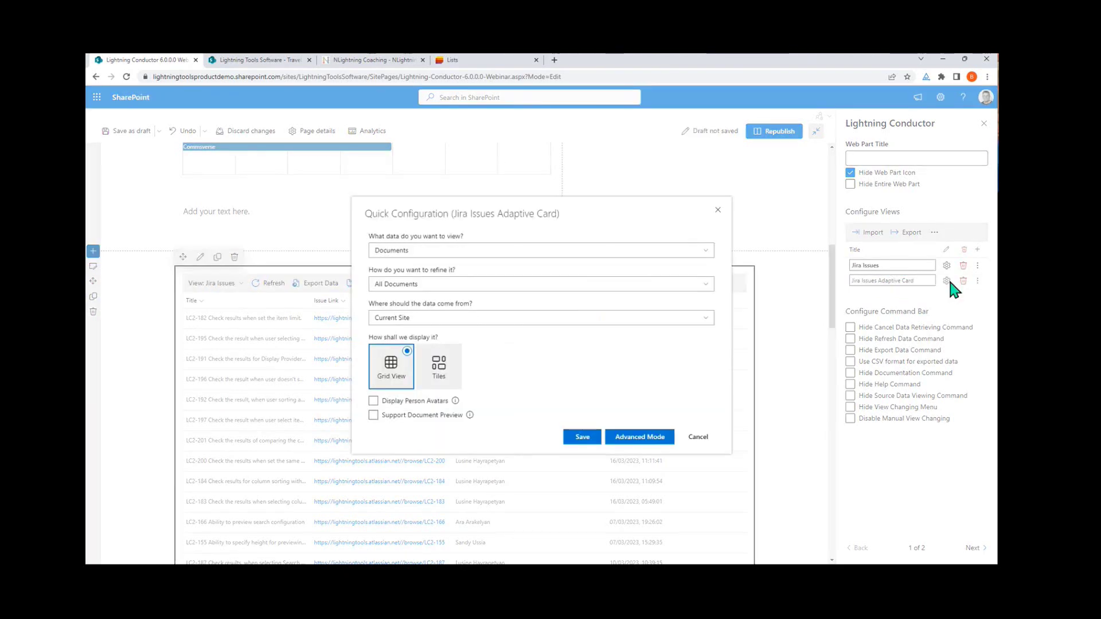
pyautogui.click(645, 437)
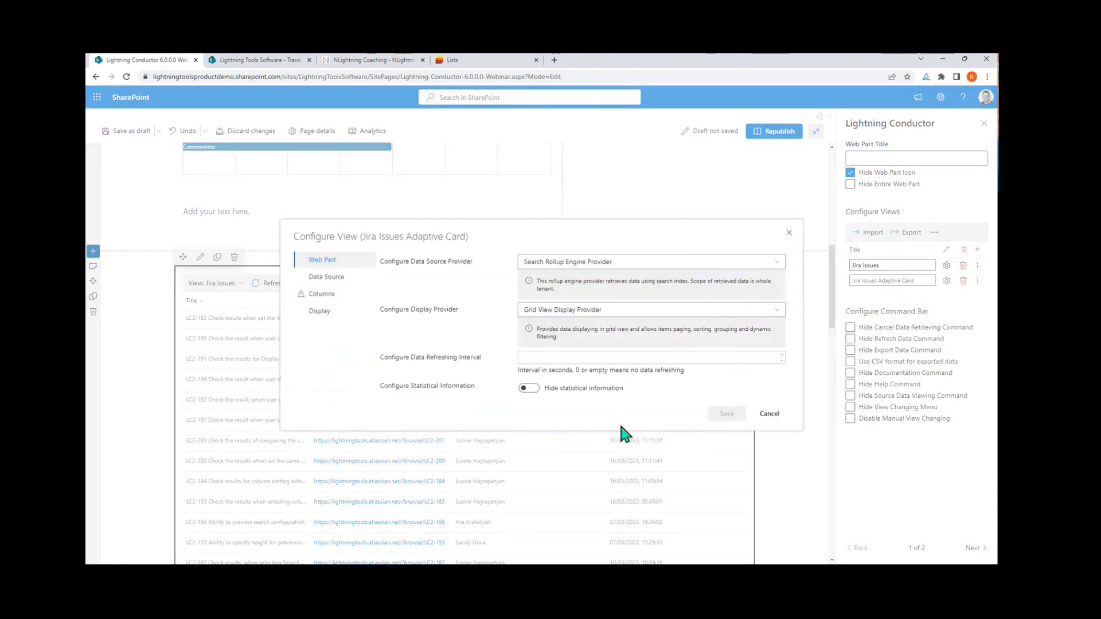
pyautogui.click(627, 263)
pyautogui.click(605, 336)
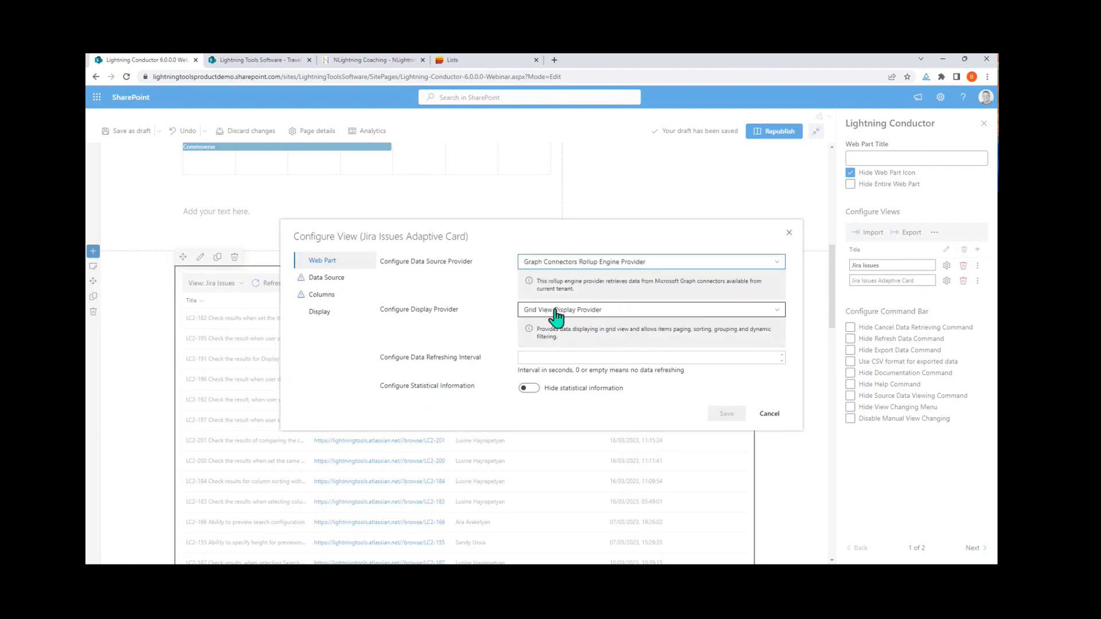
pyautogui.click(556, 313)
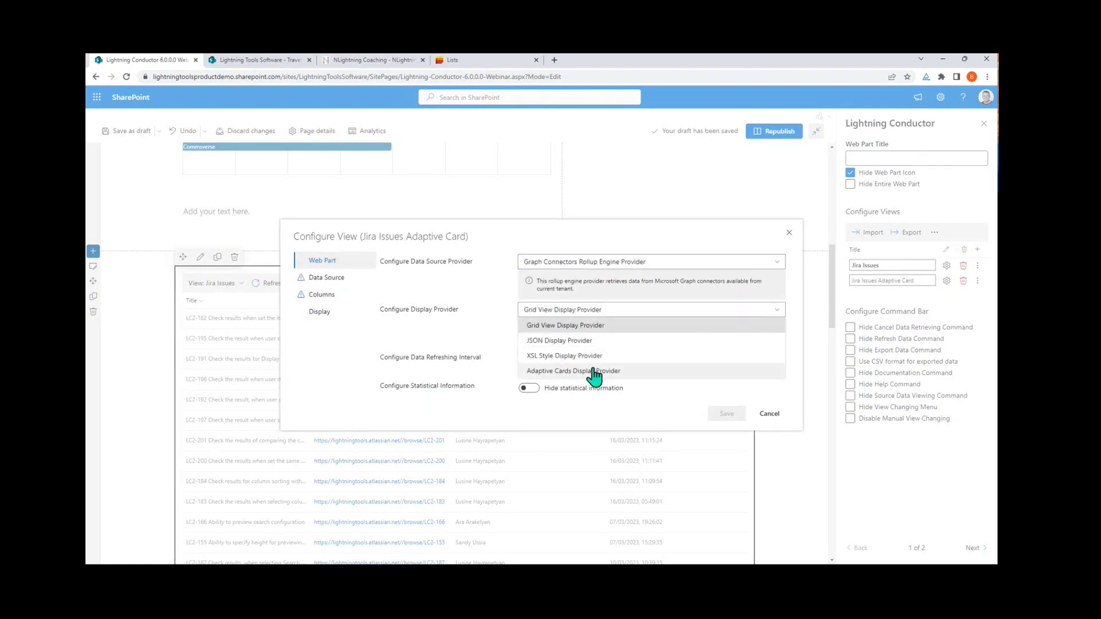
pyautogui.click(604, 373)
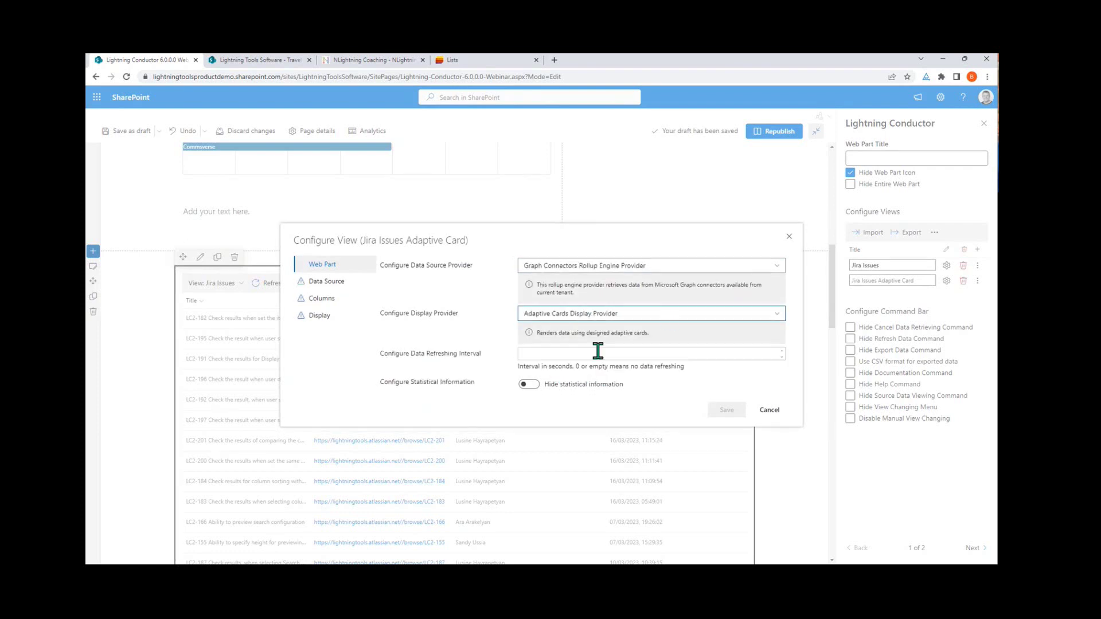
# Step: Choose Jira as the only source connector for the adaptive card view and include all of its columns
pyautogui.click(344, 282)
pyautogui.click(645, 295)
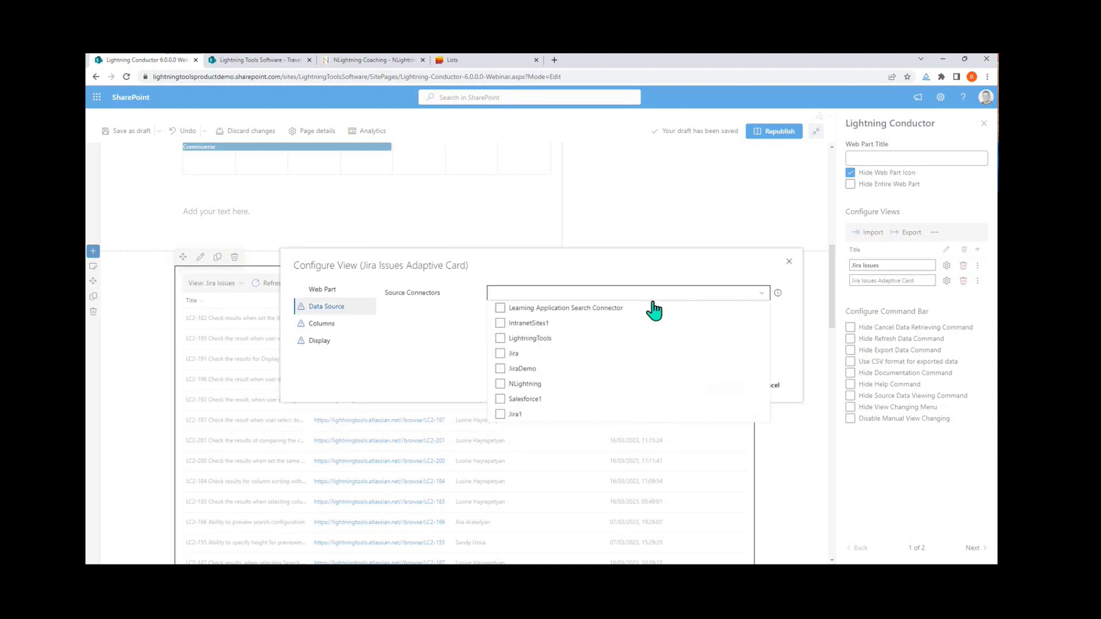
pyautogui.click(570, 371)
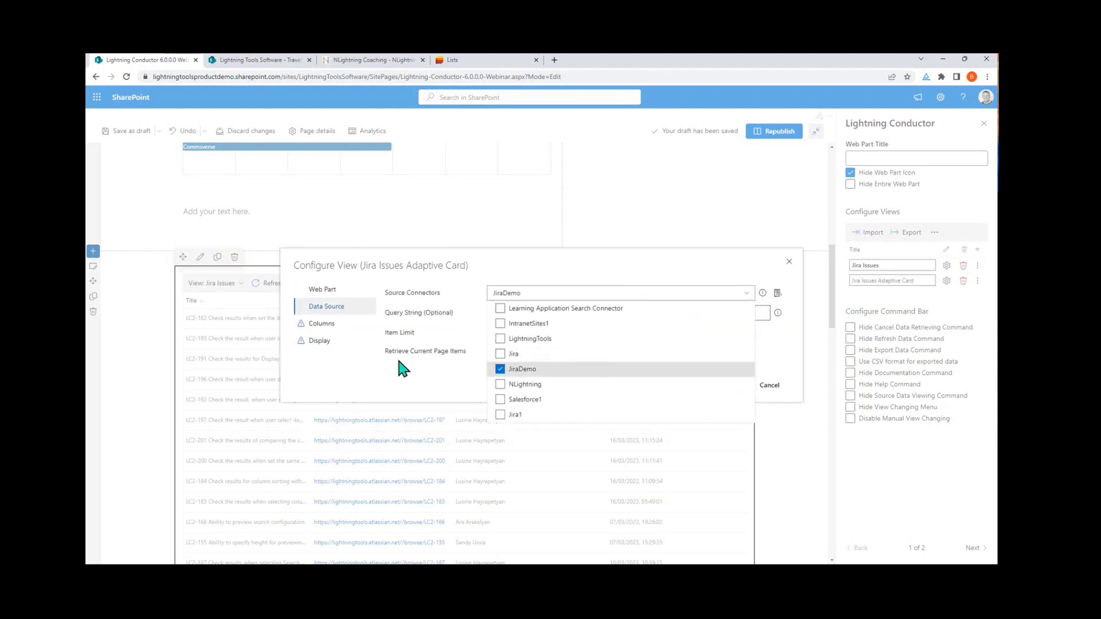
pyautogui.click(504, 354)
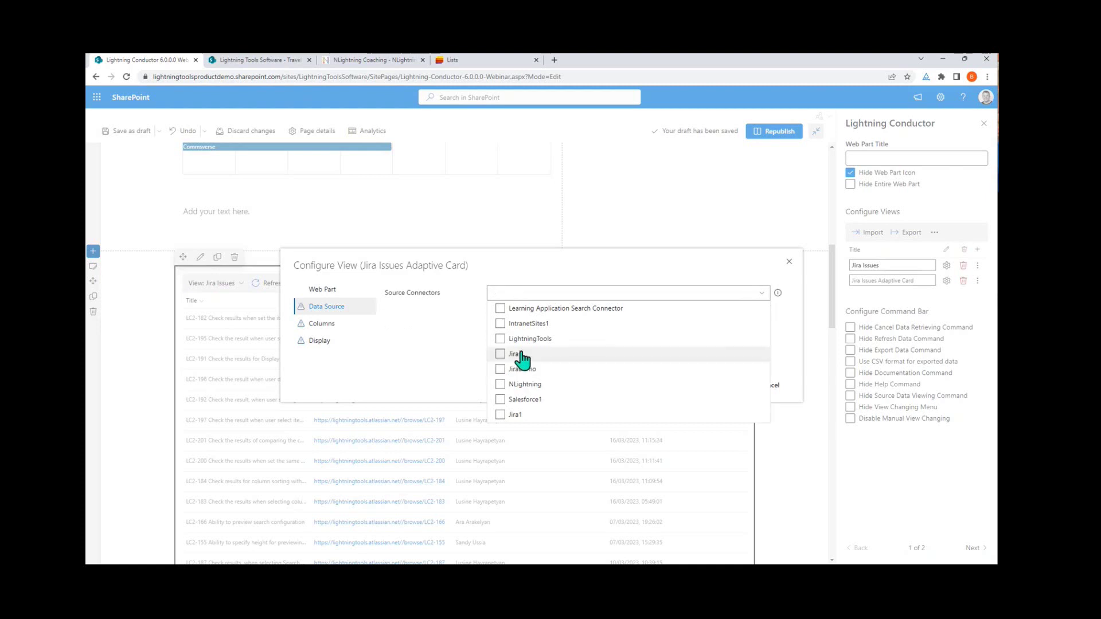
pyautogui.click(446, 388)
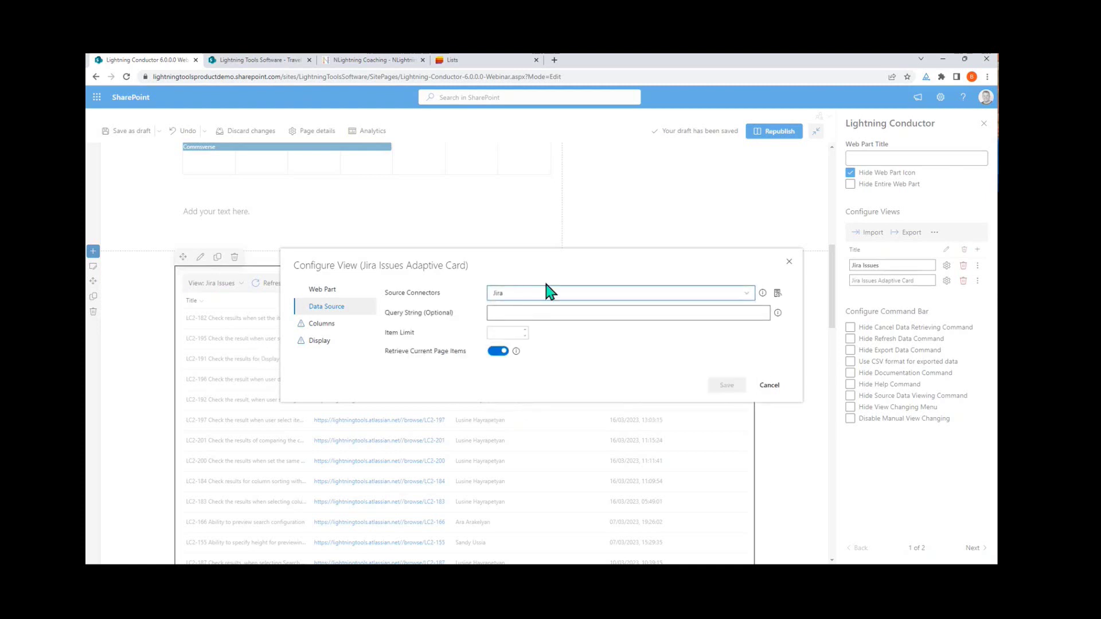
pyautogui.click(315, 324)
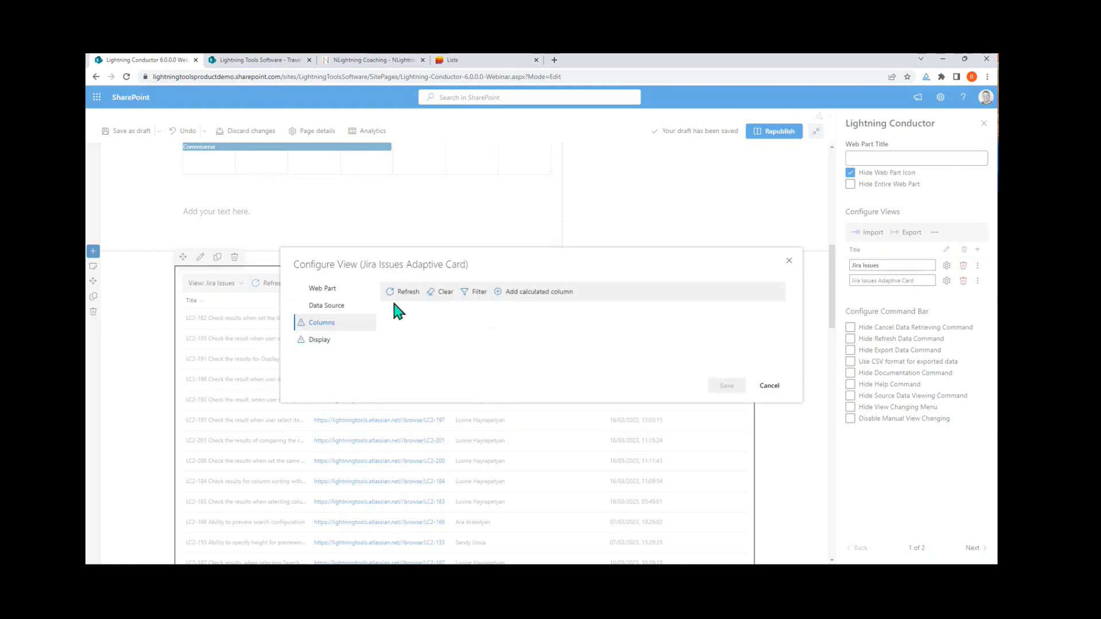
pyautogui.click(390, 268)
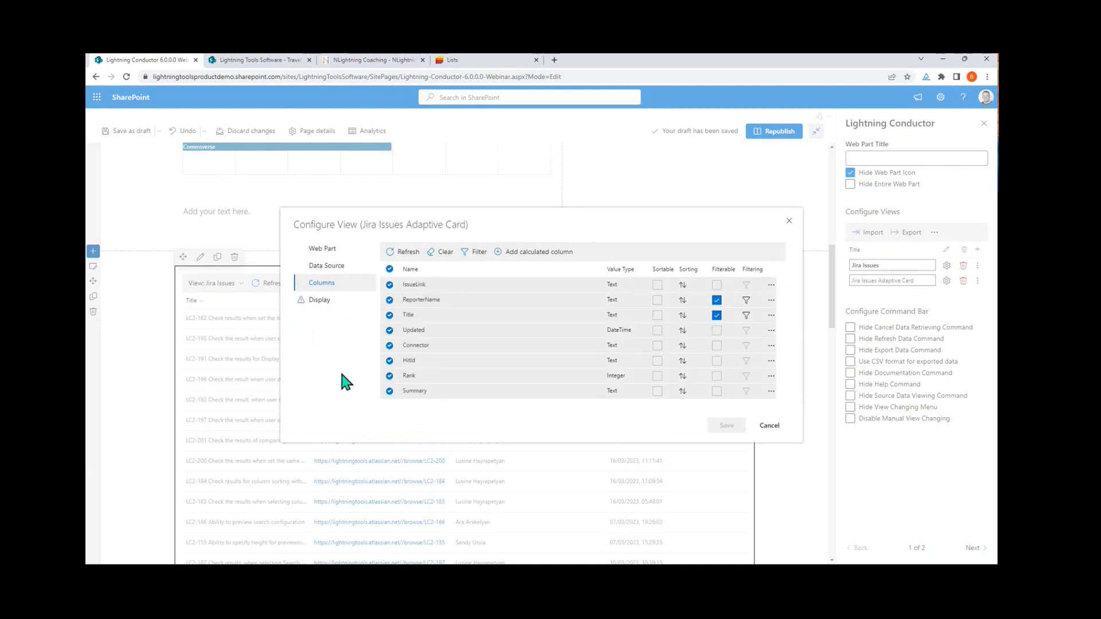
# Step: Make the display use the adaptive card from the data source and save the view configuration
pyautogui.click(320, 300)
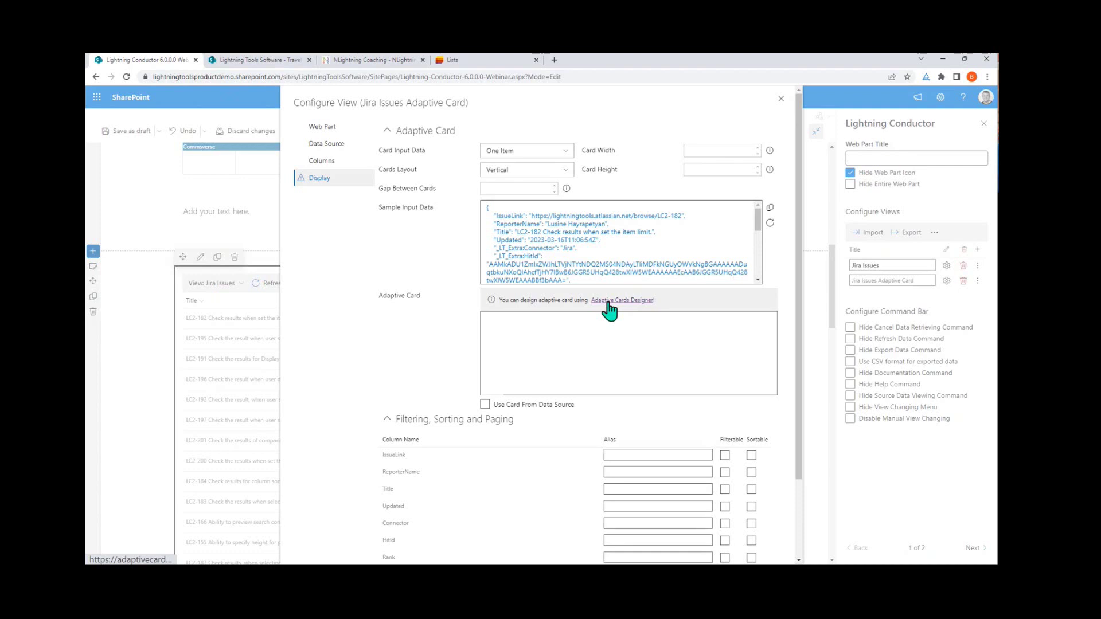
pyautogui.click(487, 405)
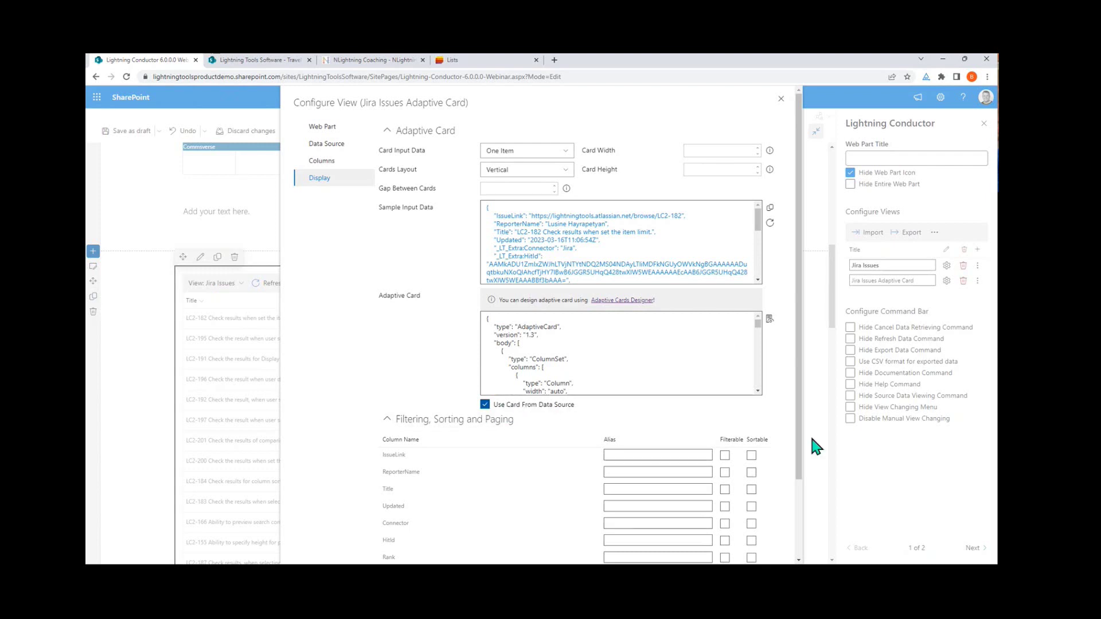
pyautogui.scroll(-2, 782, 447)
pyautogui.scroll(-1, 780, 442)
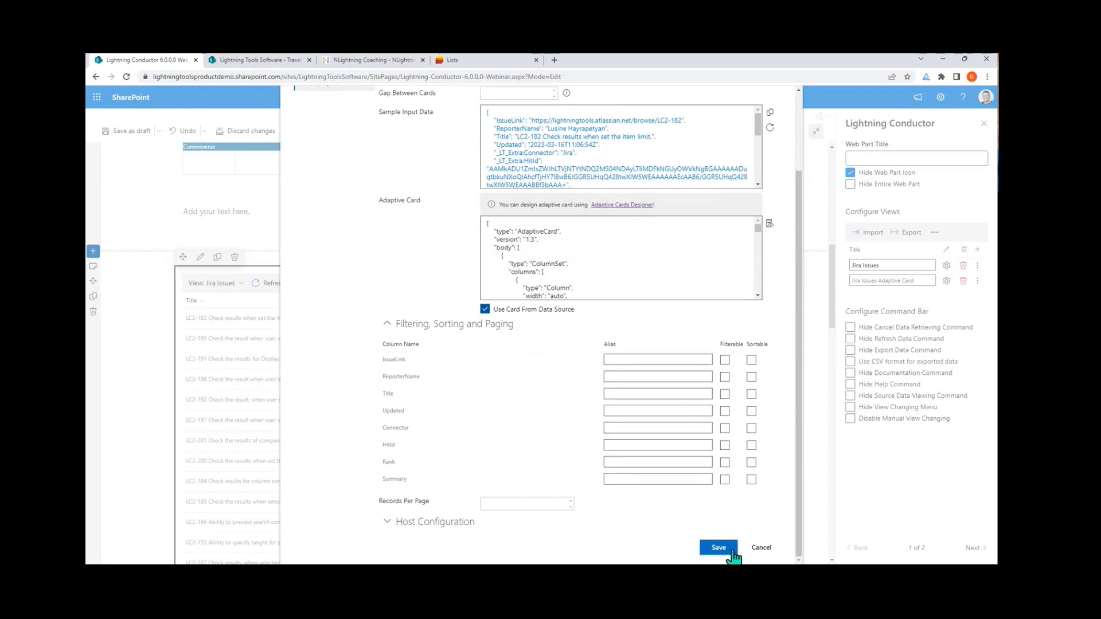
pyautogui.click(721, 548)
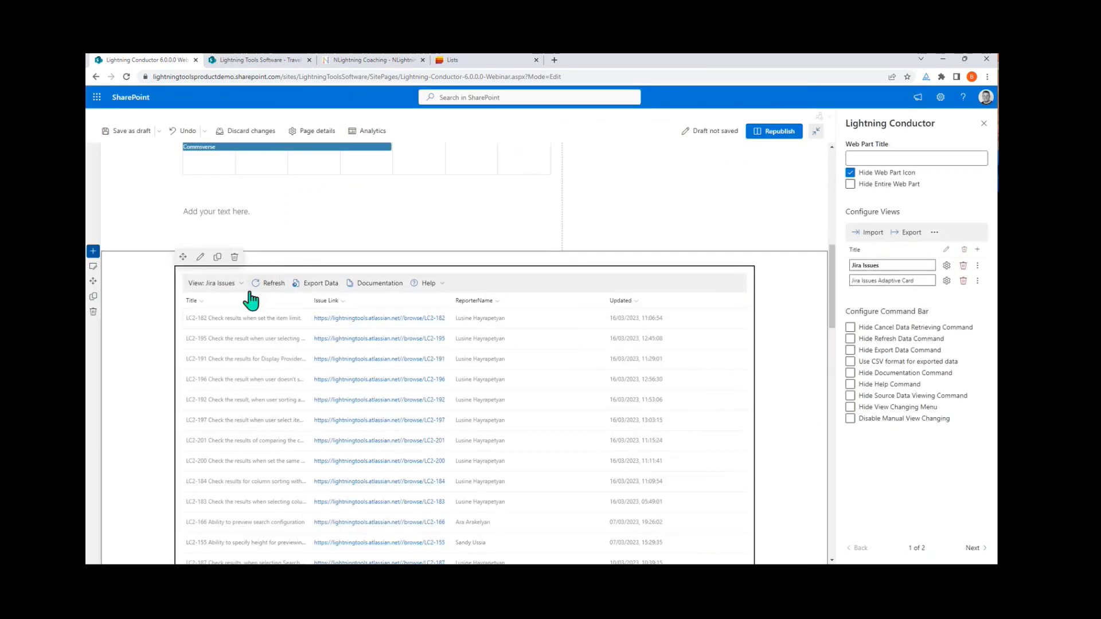
# Step: Switch the web part to the Jira Issues Adaptive Card view and look through the displayed cards
pyautogui.click(234, 283)
pyautogui.click(237, 312)
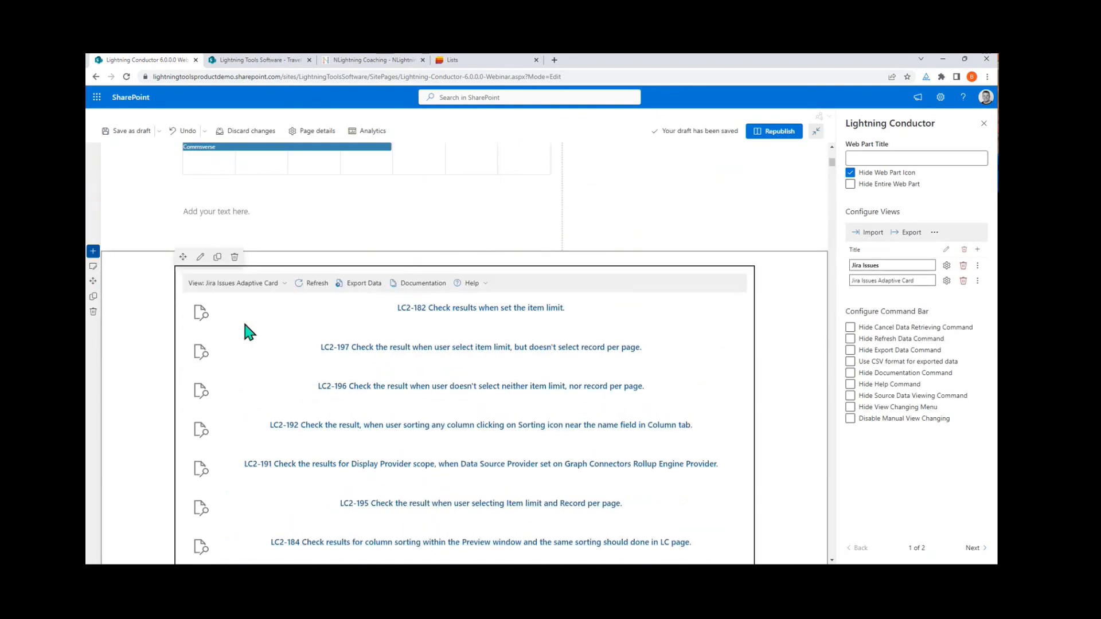
pyautogui.scroll(-3, 521, 449)
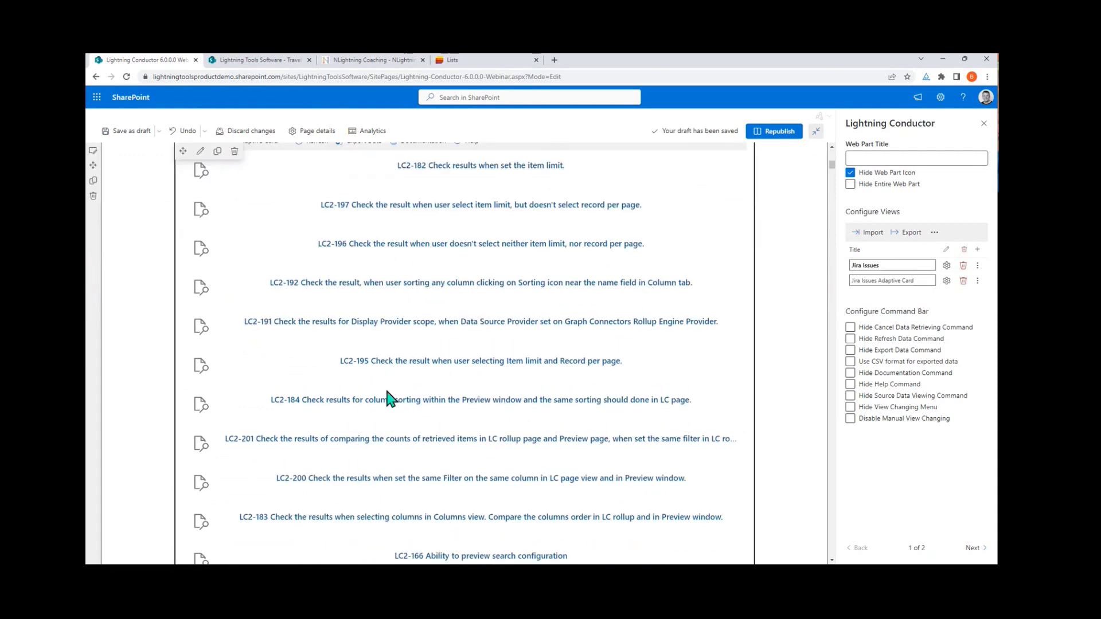
# Step: Add another view to the web part and name it Lightning Tools Website
pyautogui.scroll(-4, 531, 356)
pyautogui.scroll(5, 530, 367)
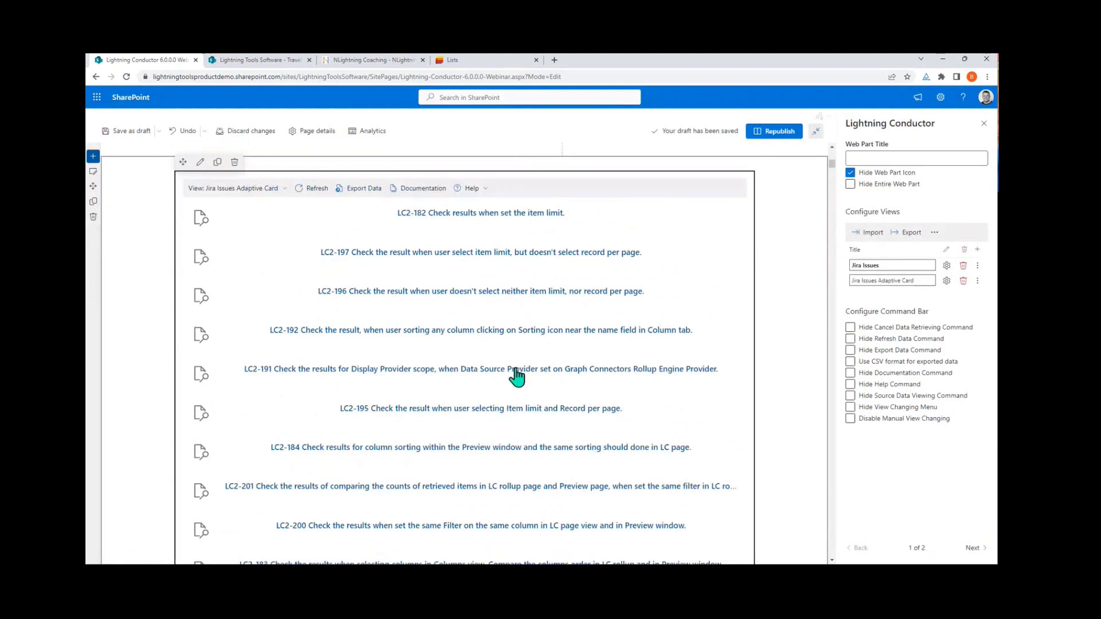
pyautogui.scroll(2, 521, 369)
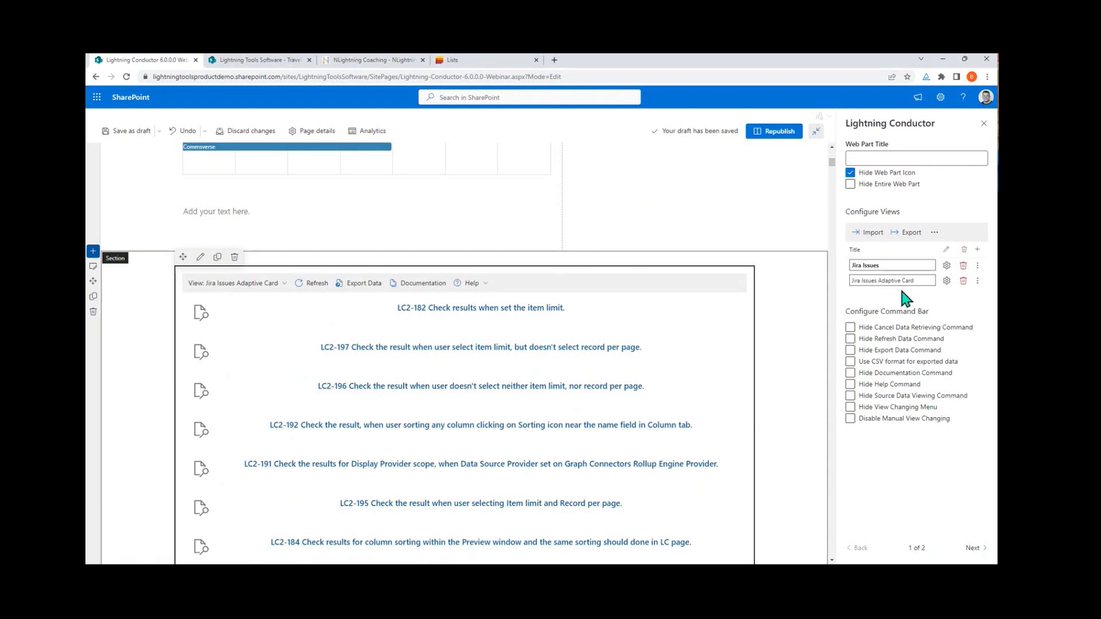
pyautogui.click(976, 250)
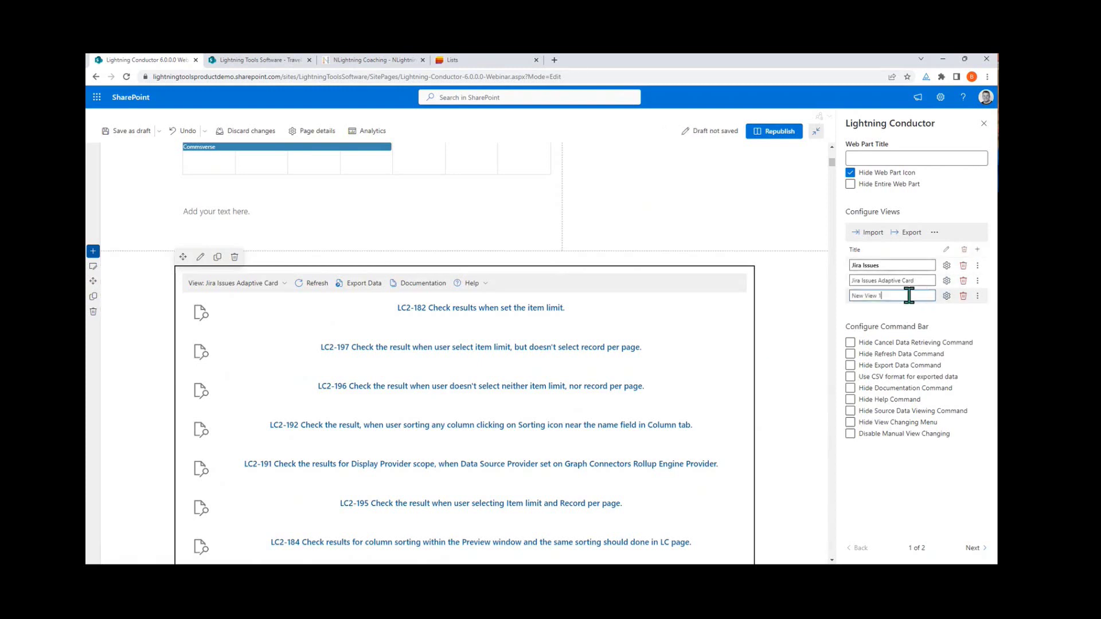
pyautogui.tripleClick(908, 295)
pyautogui.write('Lightning Tools Website')
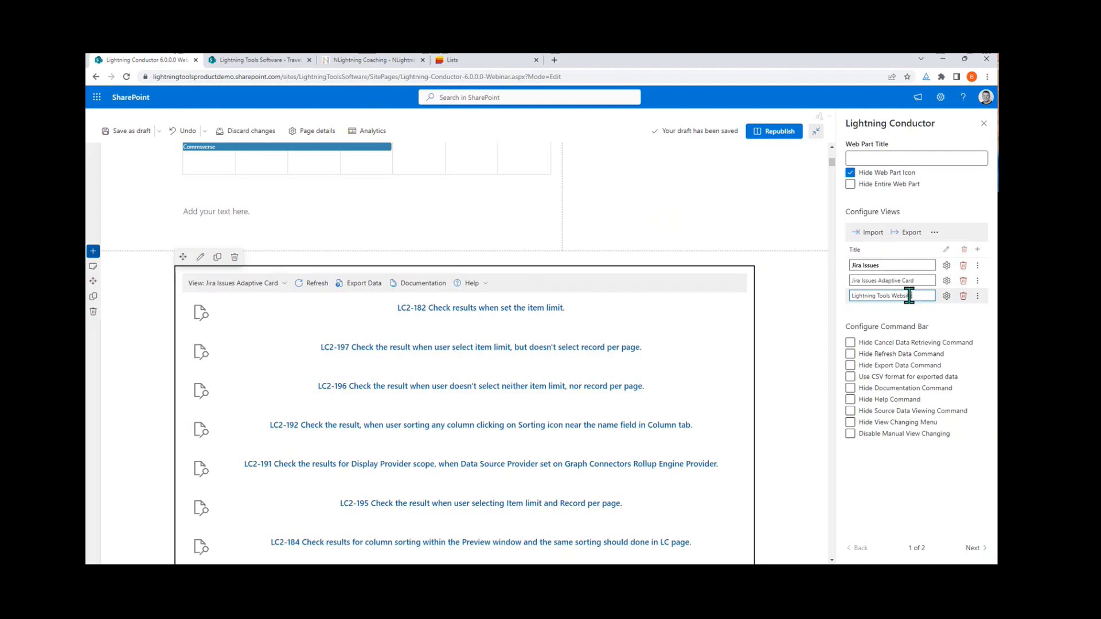
# Step: Configure the Lightning Tools Website view in Advanced Mode with Graph Connectors Rollup Engine Provider as data source and Adaptive Cards Display Provider as display
pyautogui.click(946, 295)
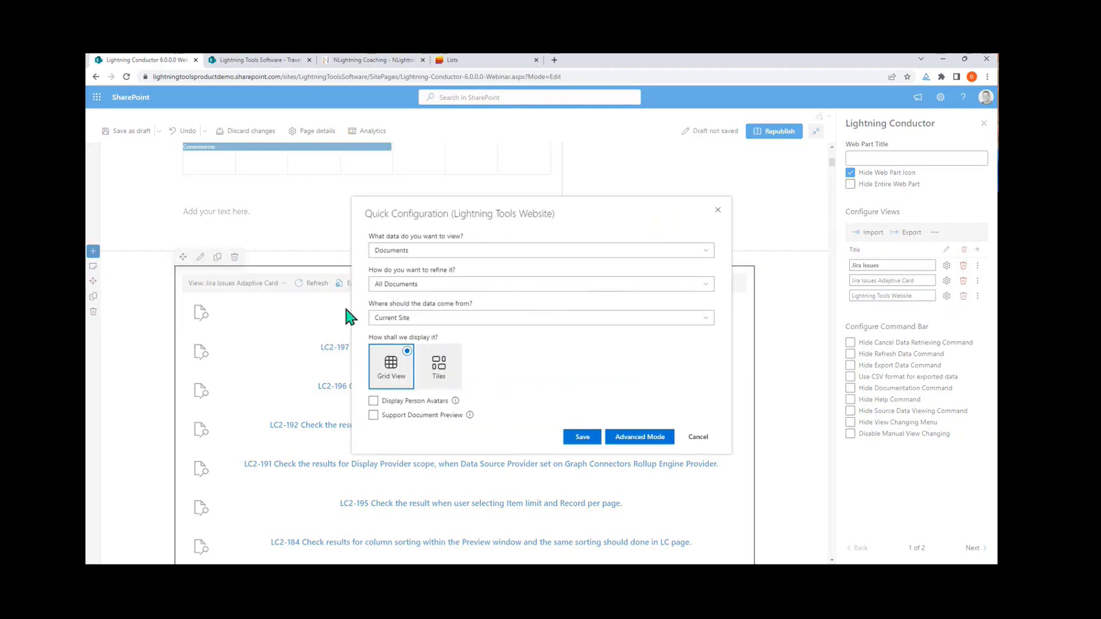
pyautogui.click(630, 440)
pyautogui.click(565, 263)
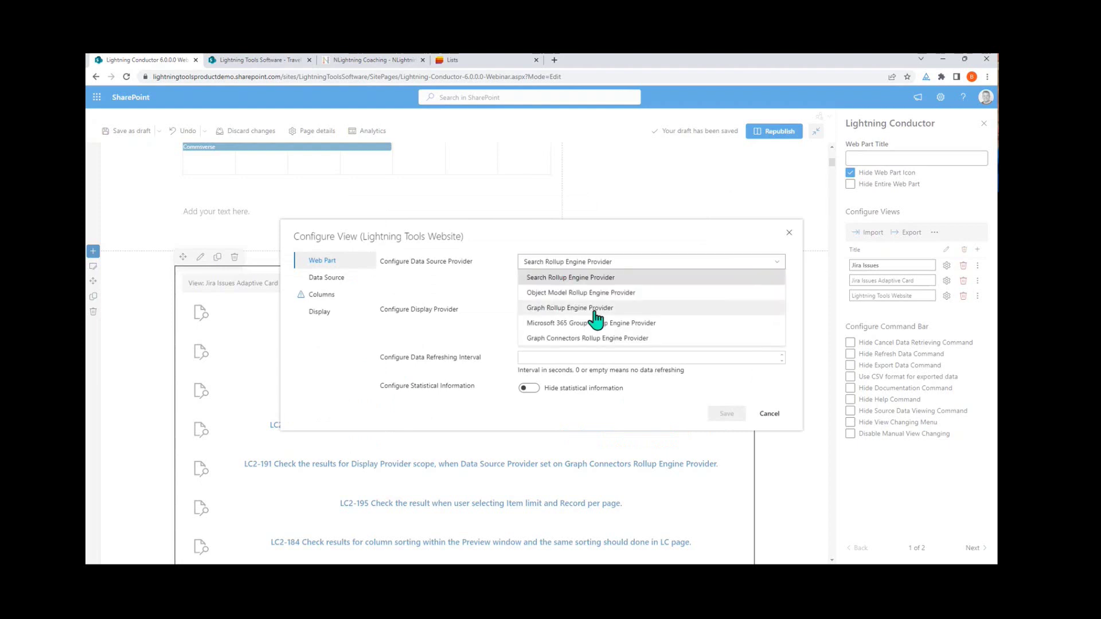
pyautogui.click(591, 337)
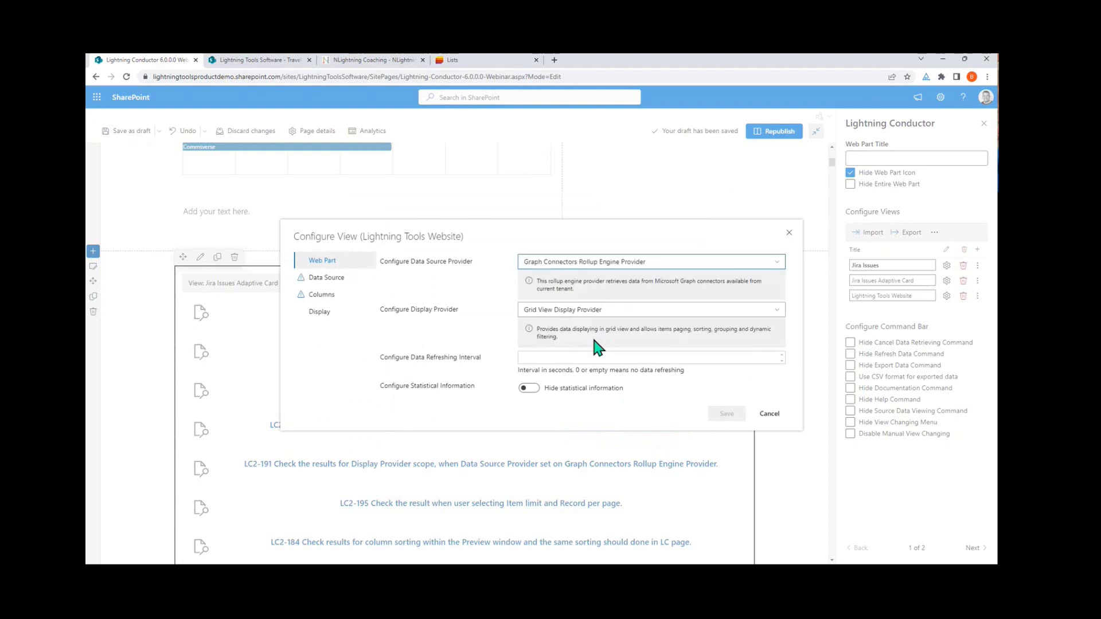
pyautogui.click(560, 315)
pyautogui.click(551, 374)
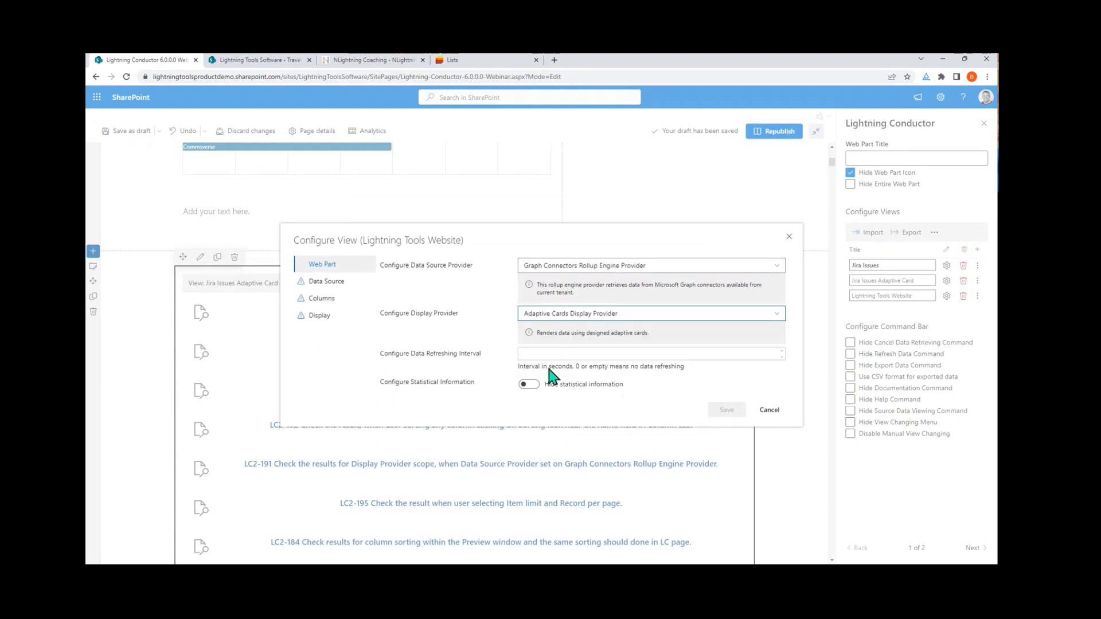
# Step: Choose LightningTools as the only source connector for the view and include all of its columns
pyautogui.click(346, 283)
pyautogui.click(756, 294)
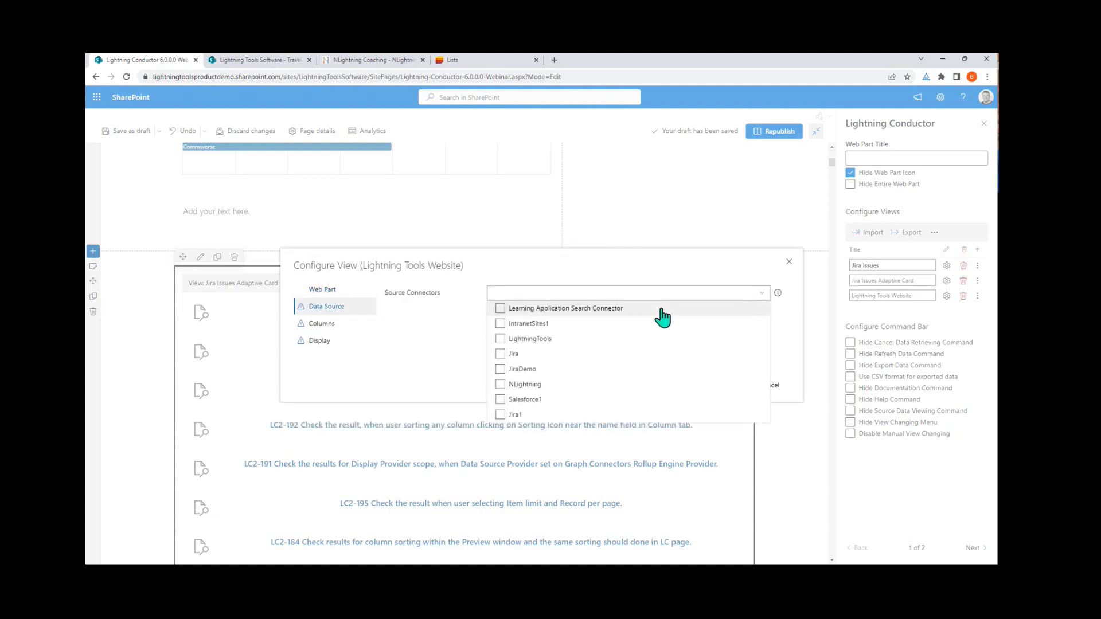
pyautogui.click(500, 341)
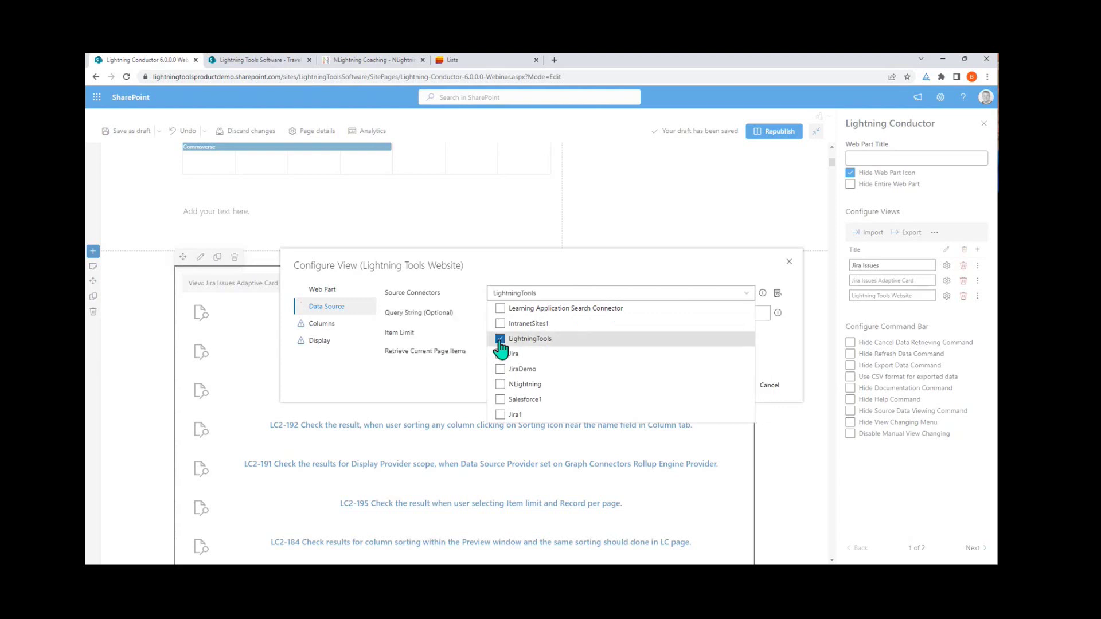
pyautogui.click(622, 261)
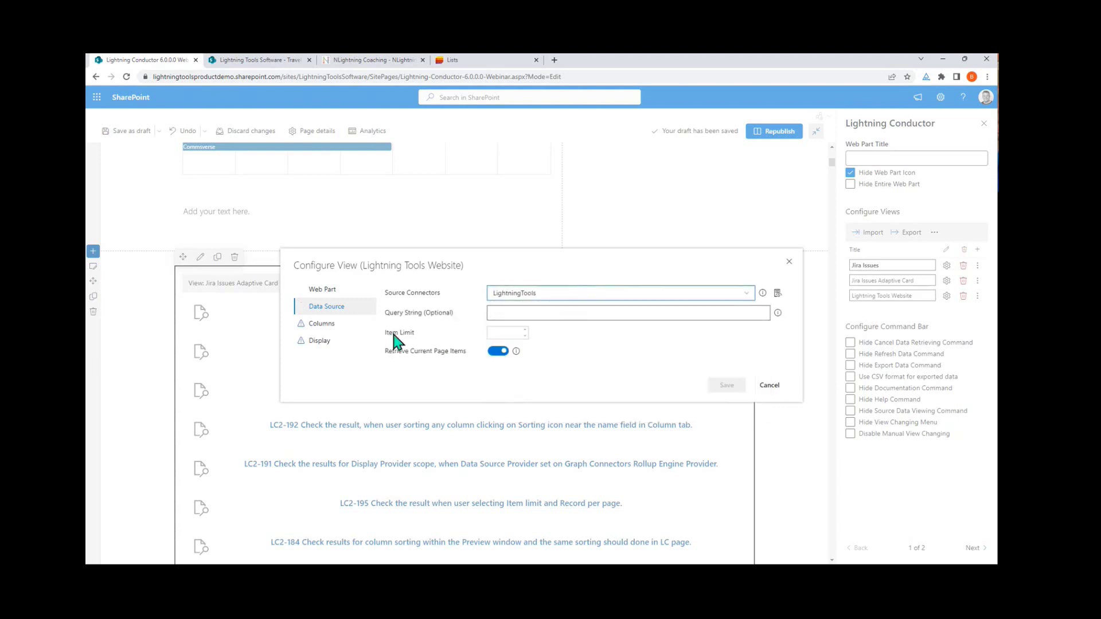
pyautogui.click(317, 327)
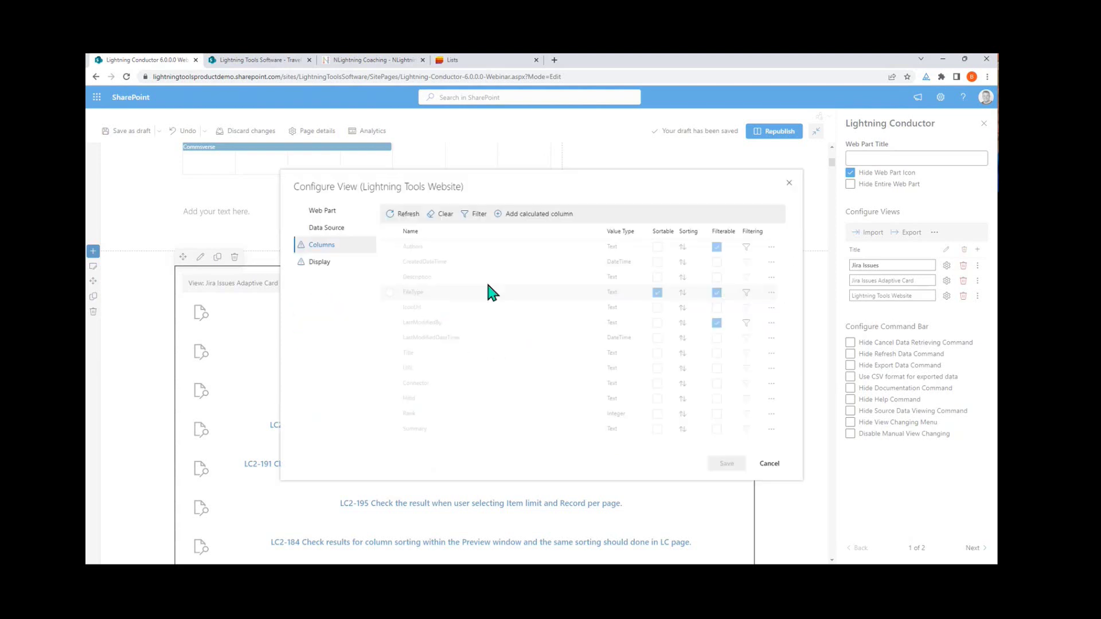
# Step: Make the website view use the adaptive card from the data source with 50 records per page, and save the configuration
pyautogui.click(335, 261)
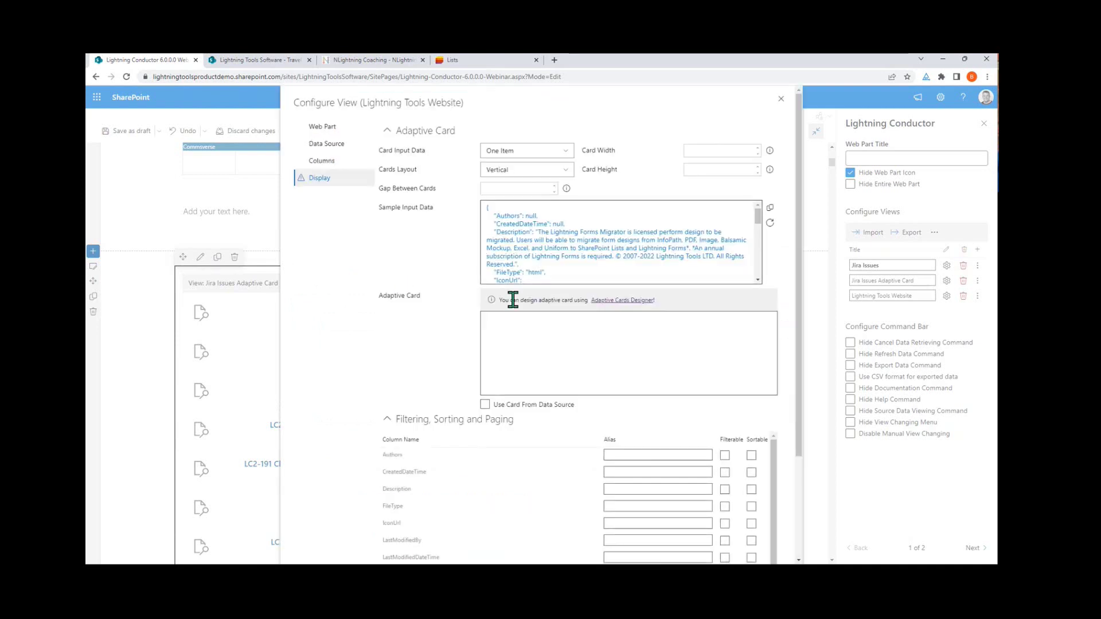
pyautogui.click(485, 404)
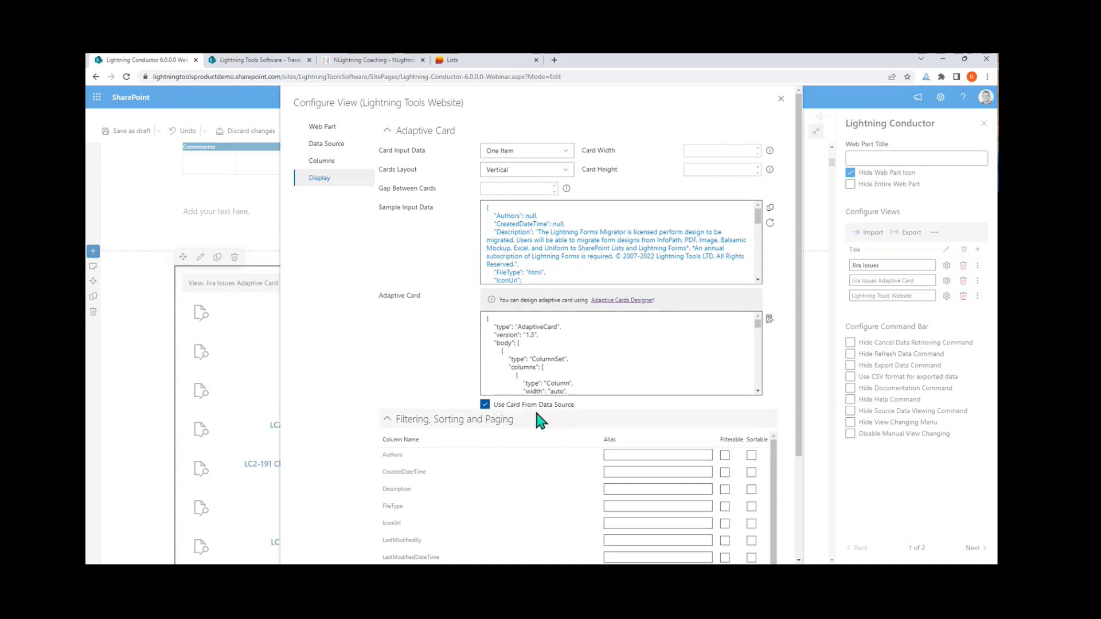
pyautogui.scroll(-2, 556, 410)
pyautogui.scroll(-3, 561, 407)
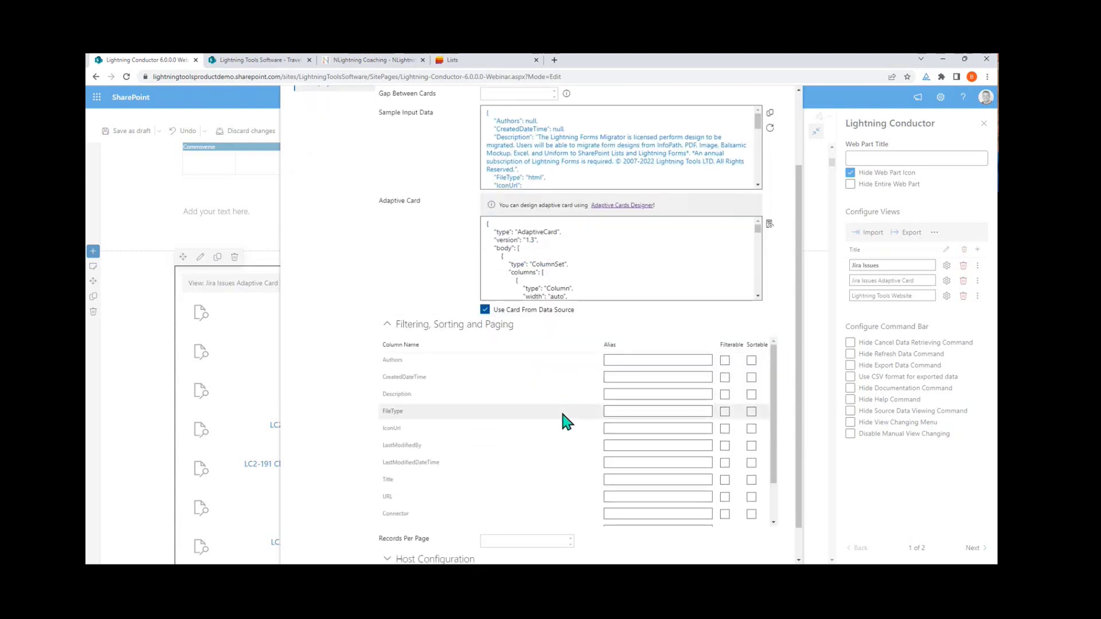
pyautogui.scroll(-1, 300, 464)
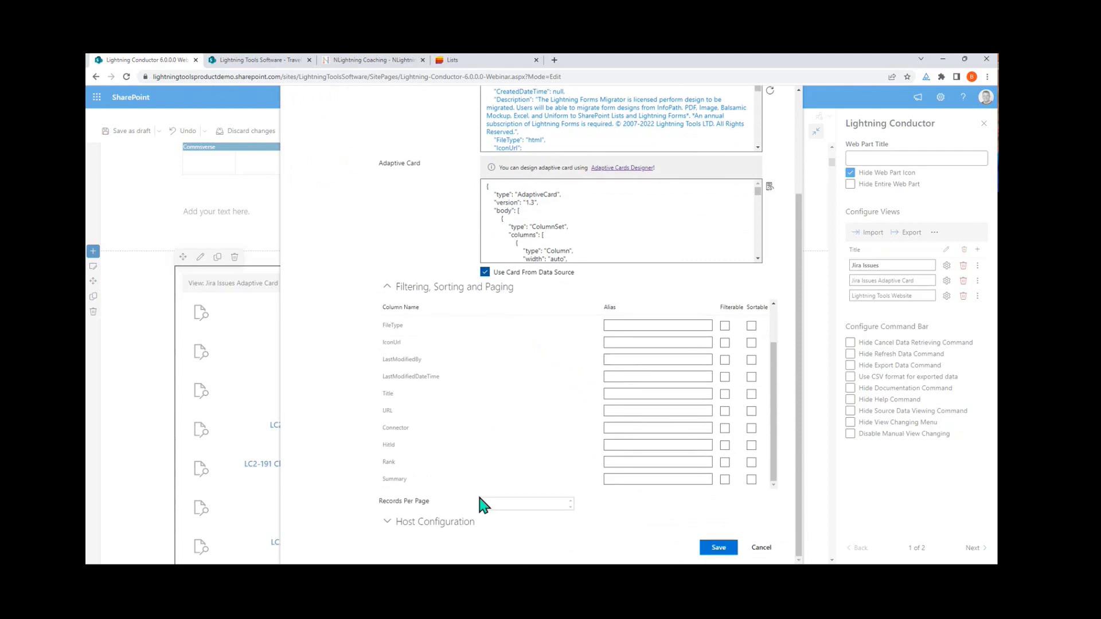
pyautogui.click(491, 502)
pyautogui.write('5')
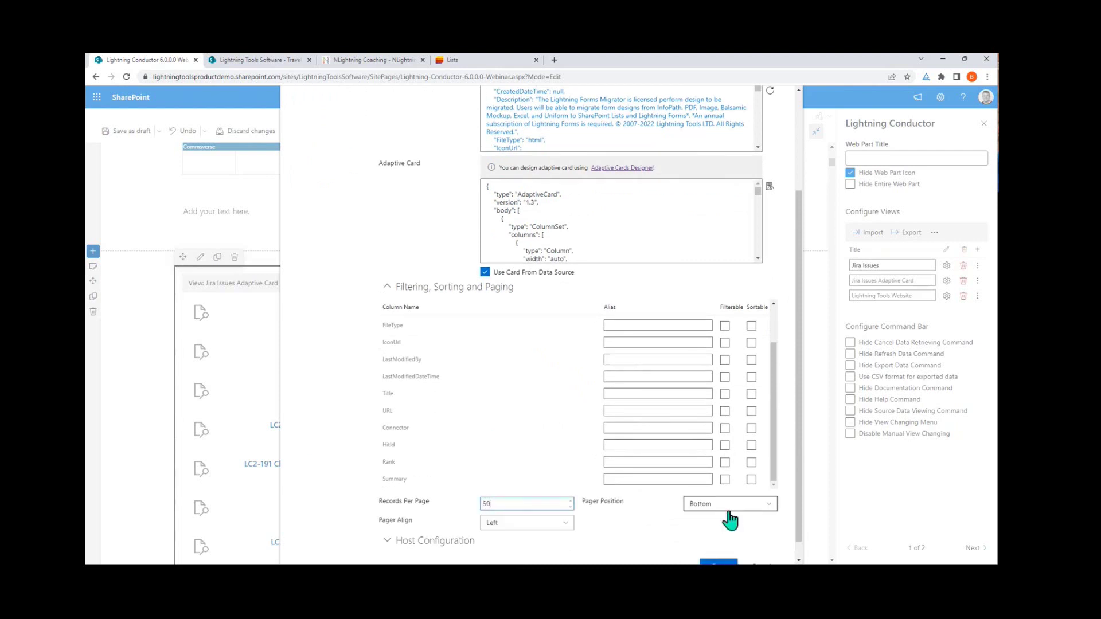
pyautogui.write('0')
pyautogui.click(301, 486)
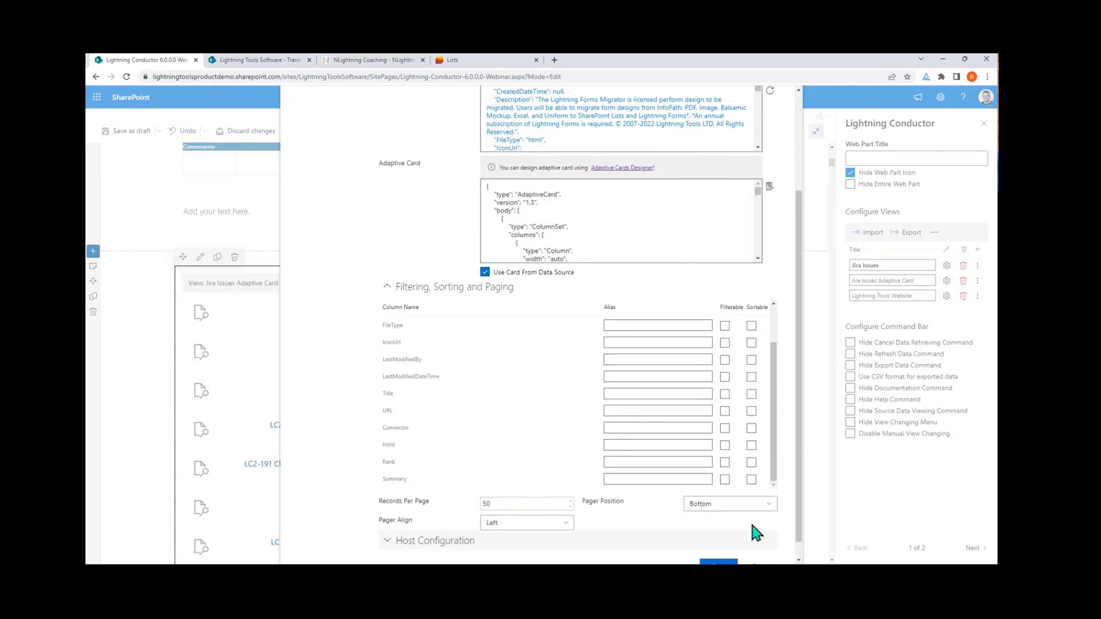
pyautogui.scroll(-1, 757, 532)
pyautogui.click(715, 548)
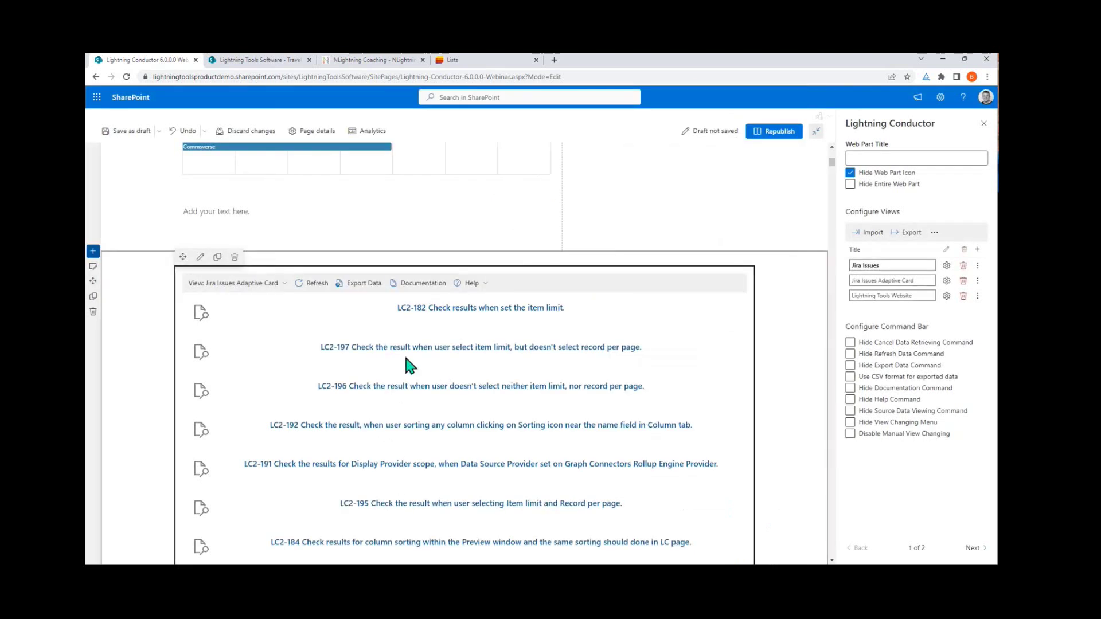
# Step: Switch the web part to the Lightning Tools Website view and look through the displayed page cards
pyautogui.click(263, 289)
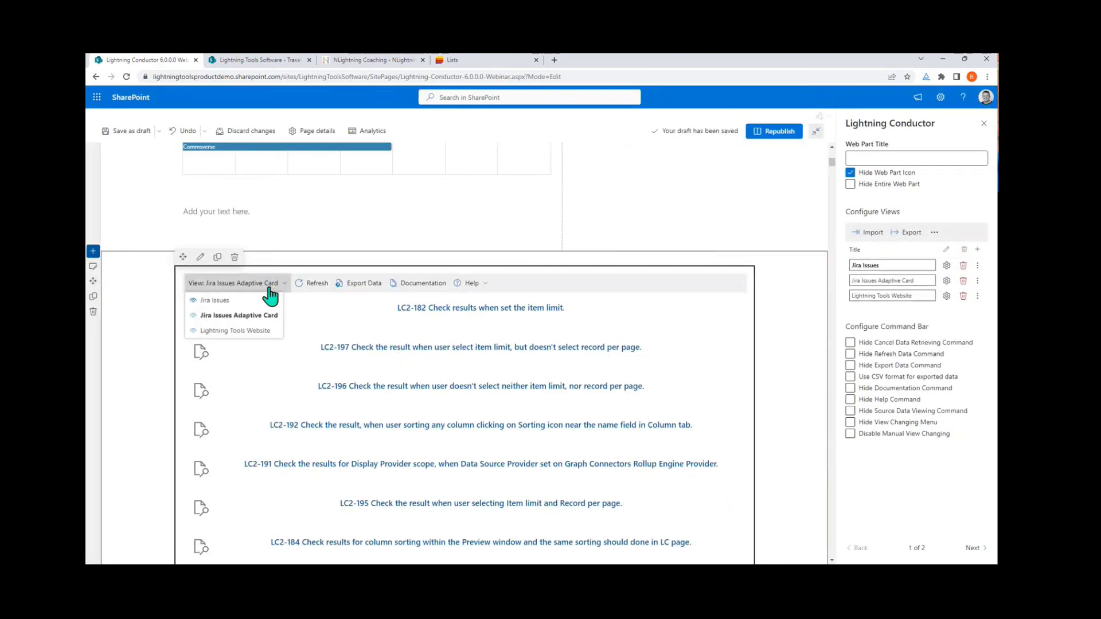
pyautogui.click(248, 332)
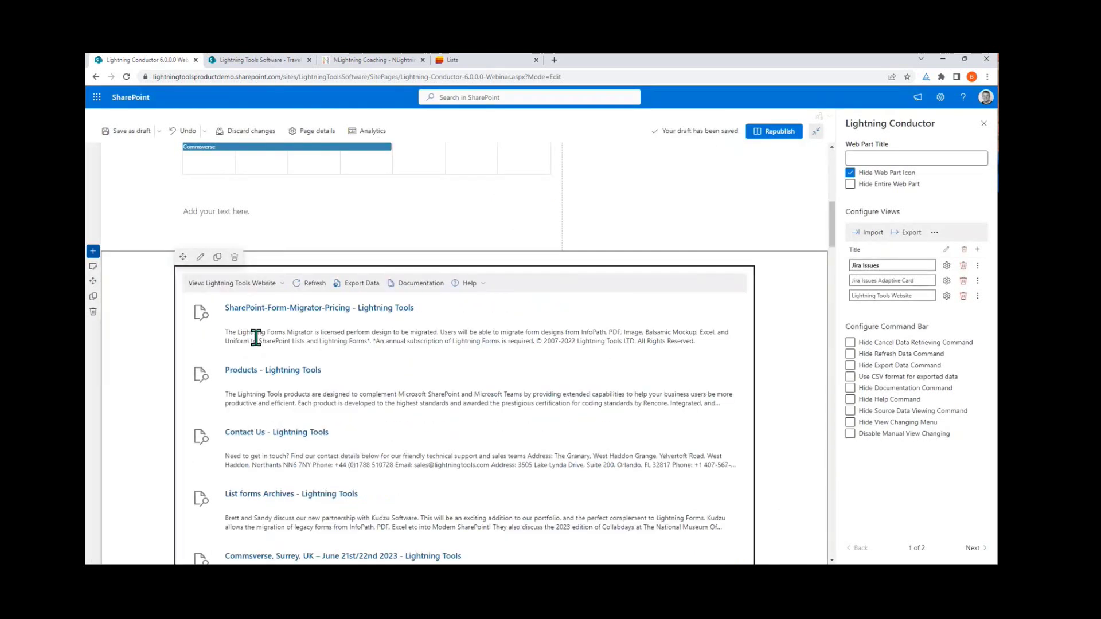
pyautogui.scroll(-6, 265, 363)
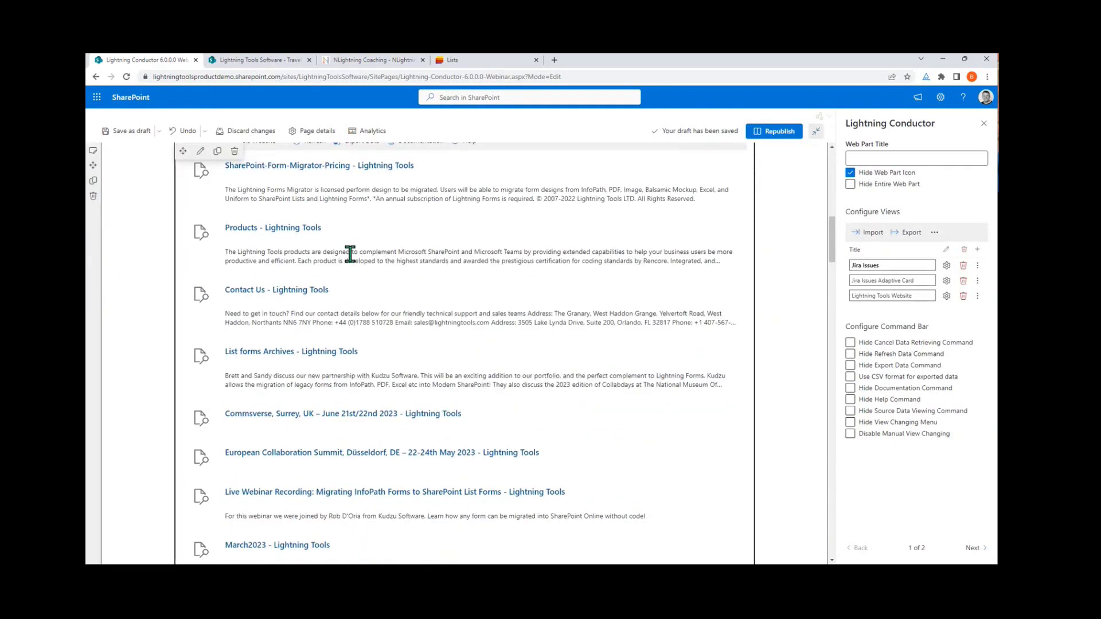
pyautogui.scroll(-4, 302, 481)
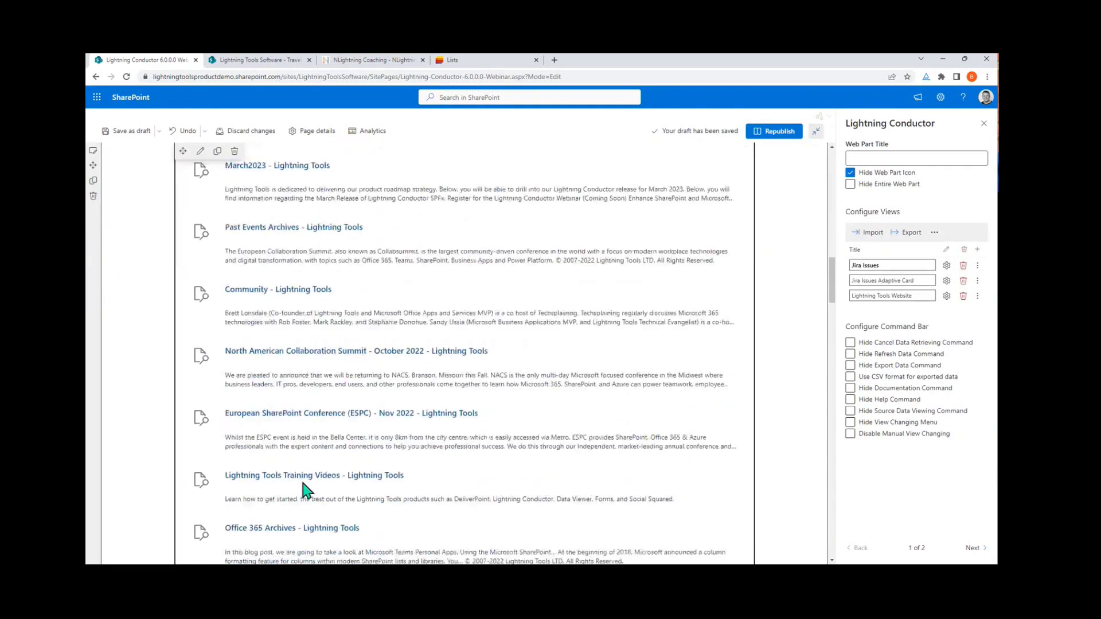
pyautogui.scroll(3, 302, 473)
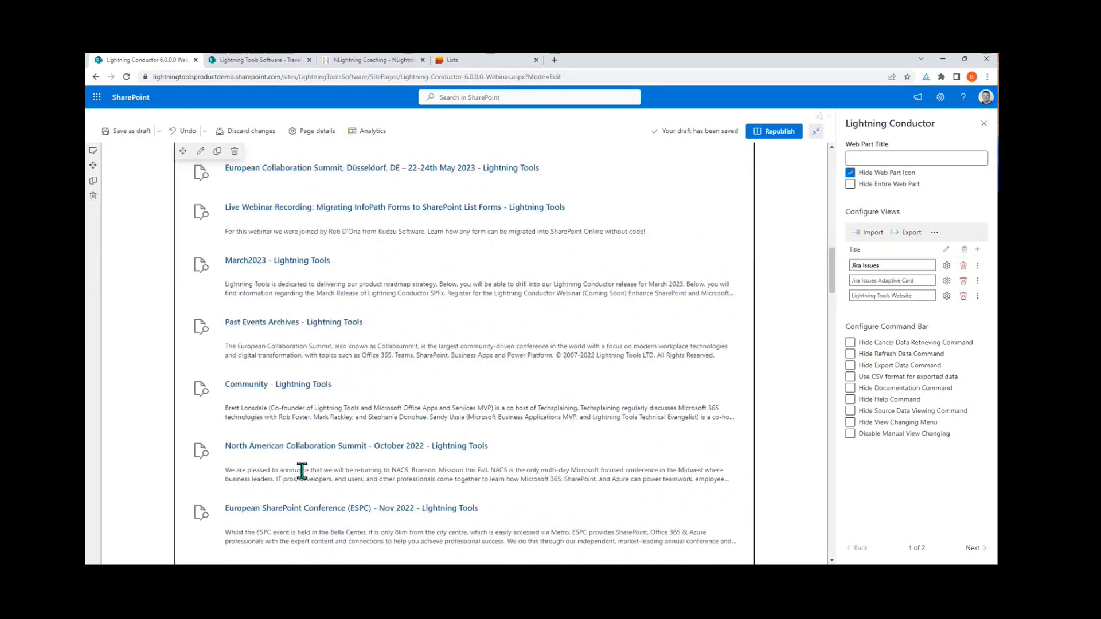
pyautogui.scroll(8, 331, 491)
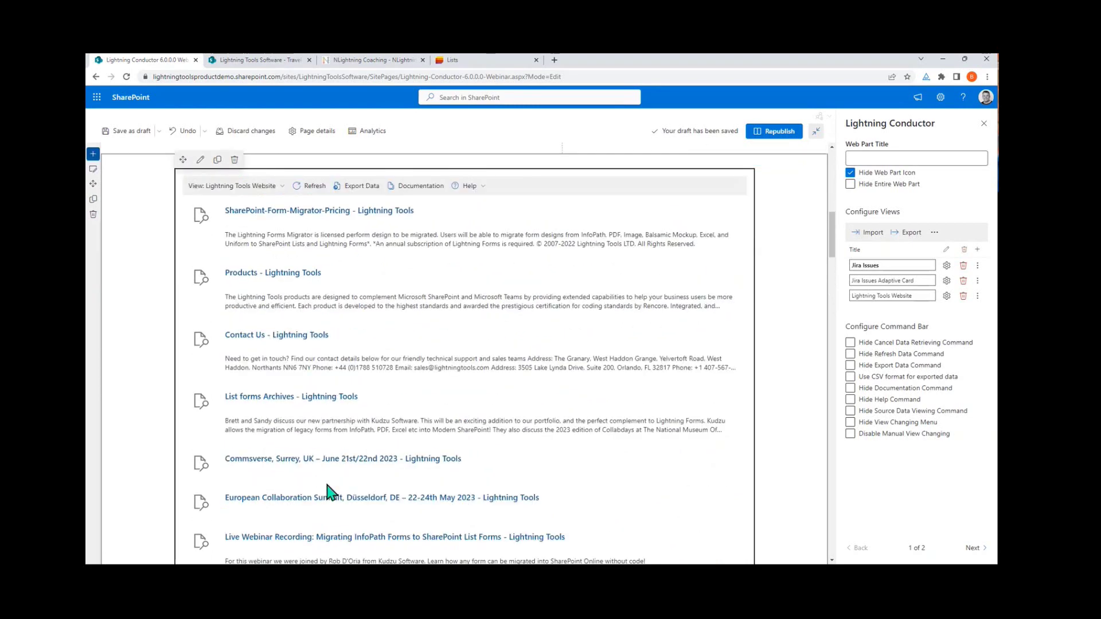
pyautogui.scroll(-2, 533, 465)
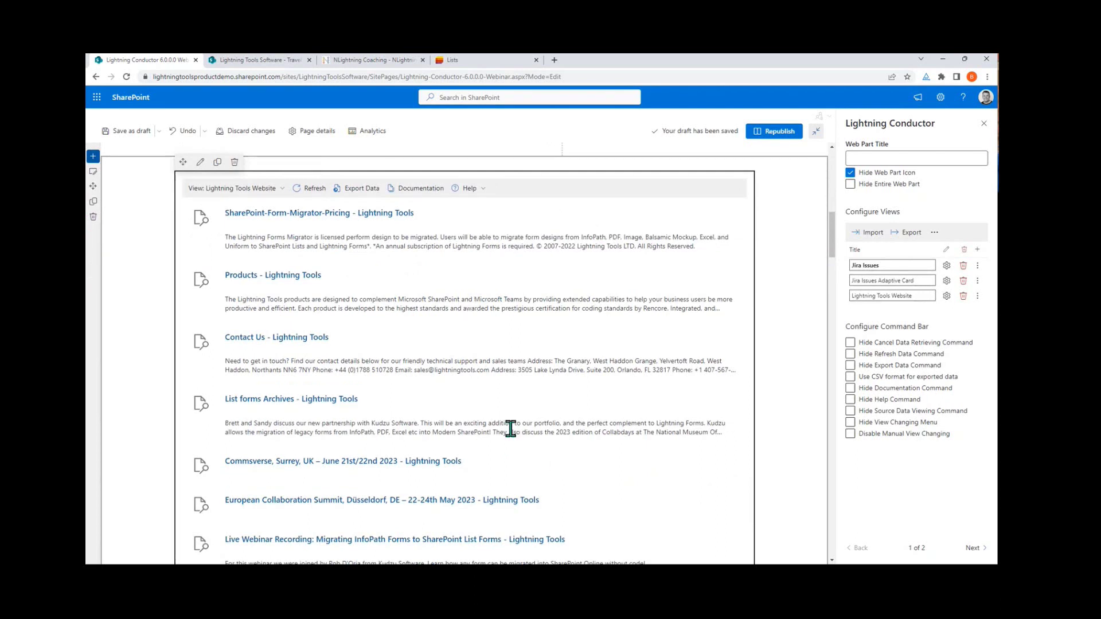
pyautogui.scroll(3, 510, 427)
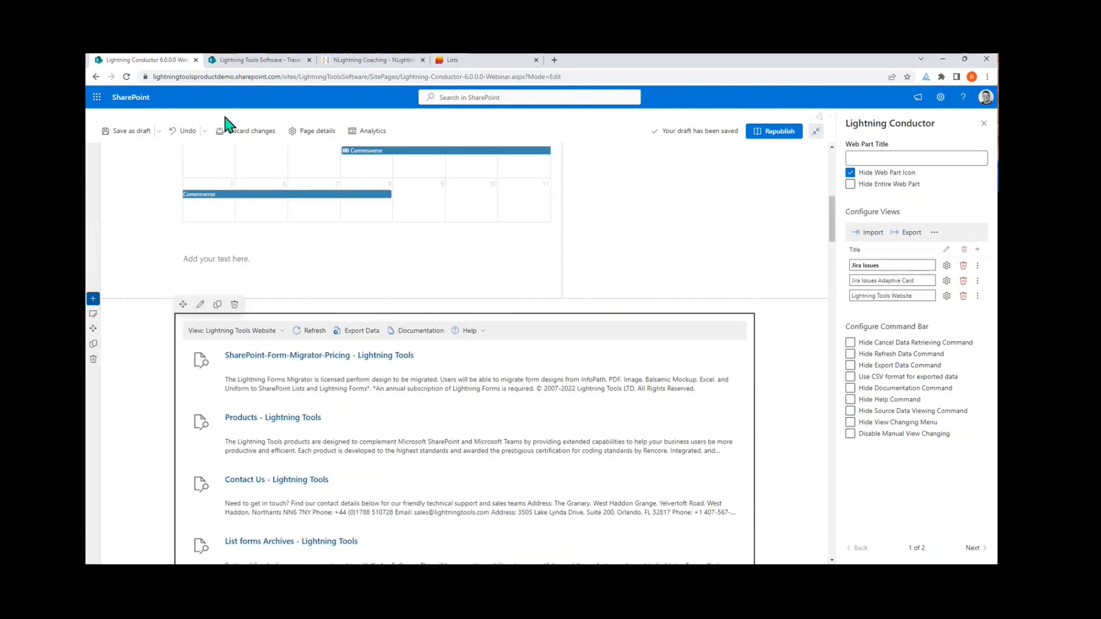
# Step: Open the Microsoft 365 admin center from the Travel requests page and go to the data sources of Search & intelligence
pyautogui.click(263, 63)
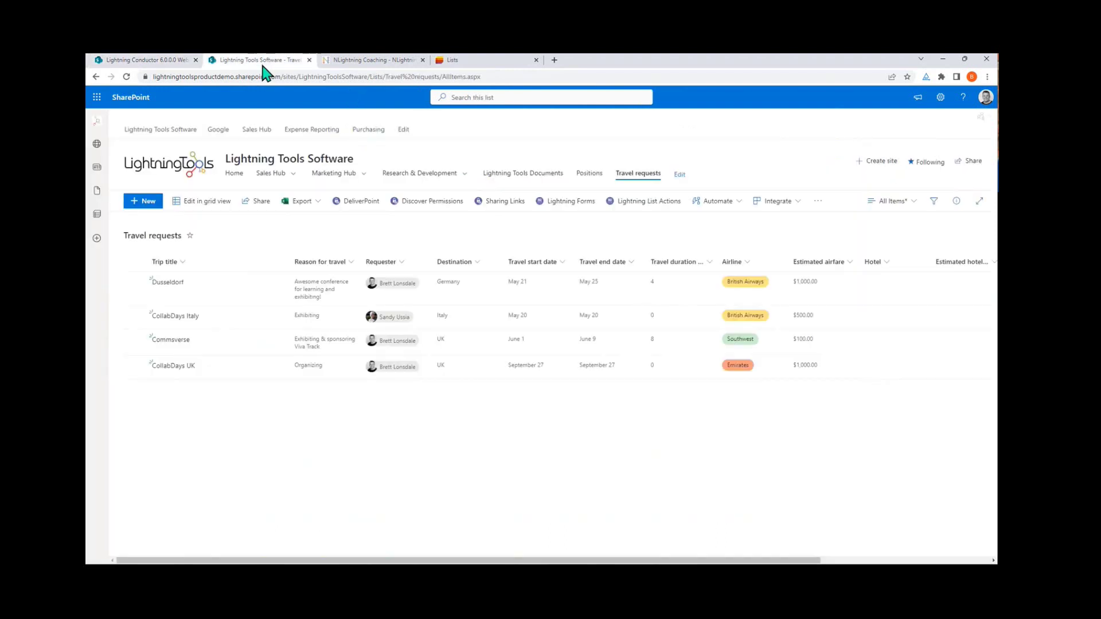
pyautogui.click(97, 99)
pyautogui.click(182, 179)
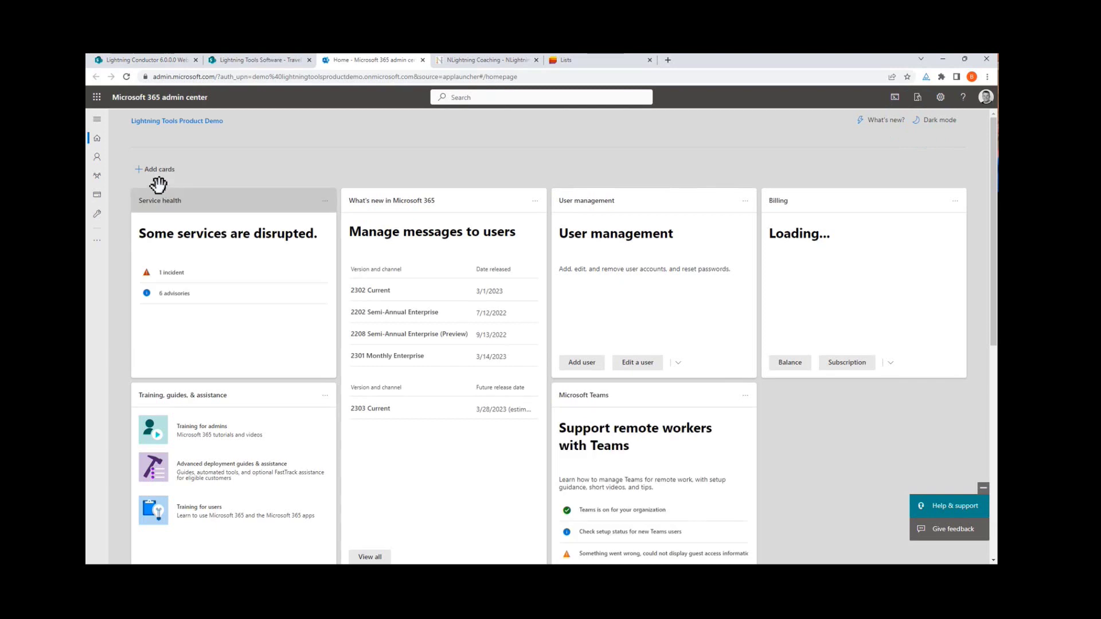
pyautogui.click(98, 120)
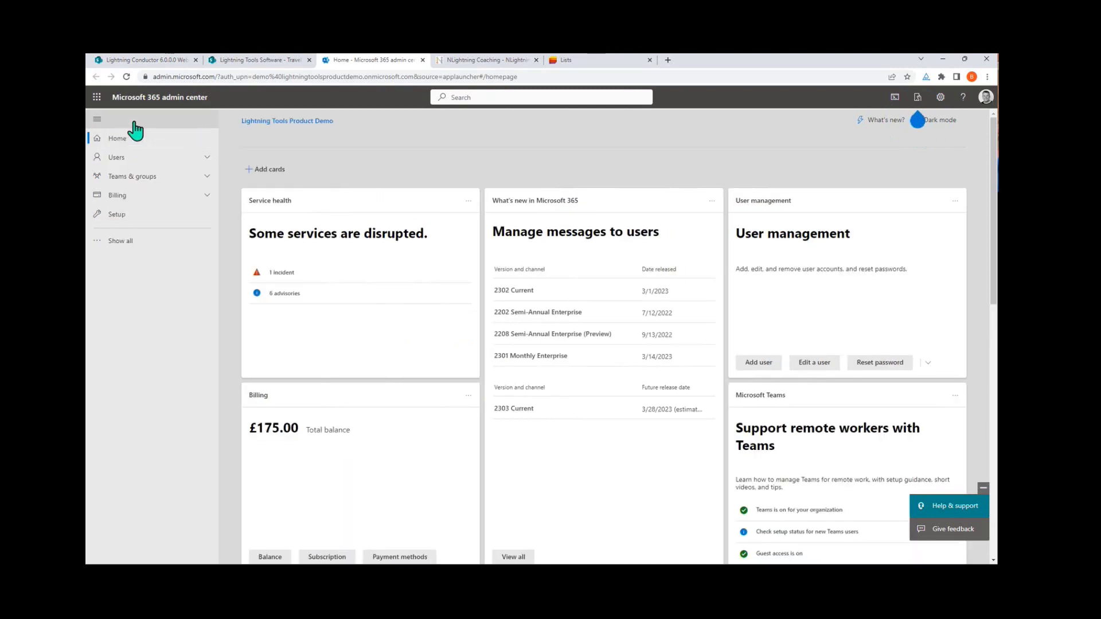
pyautogui.click(98, 244)
pyautogui.click(121, 273)
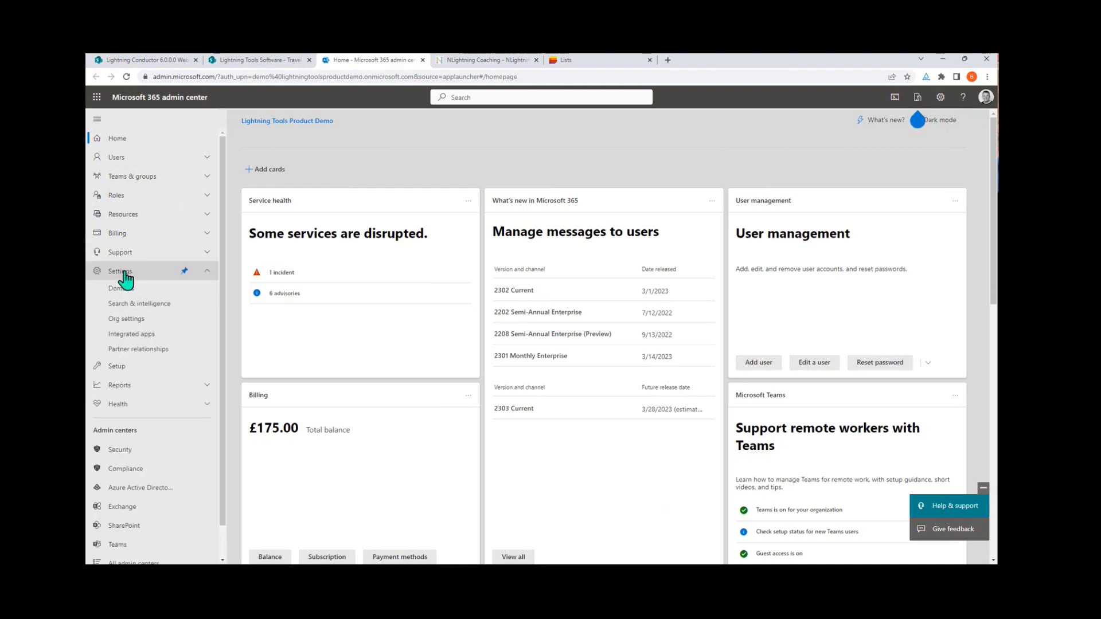
pyautogui.click(162, 310)
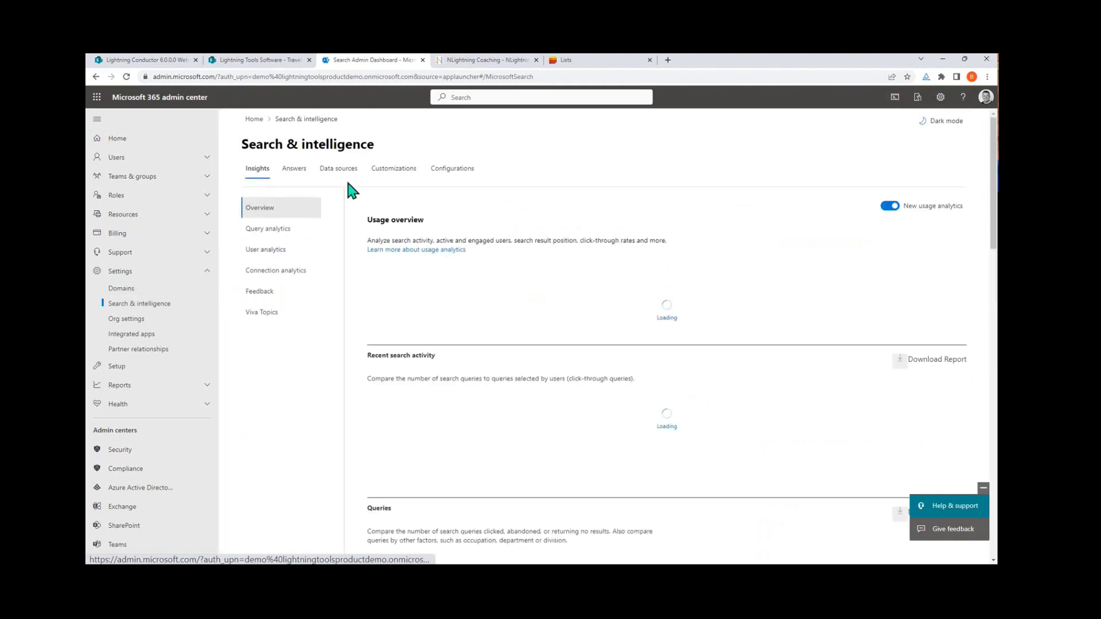
pyautogui.click(343, 173)
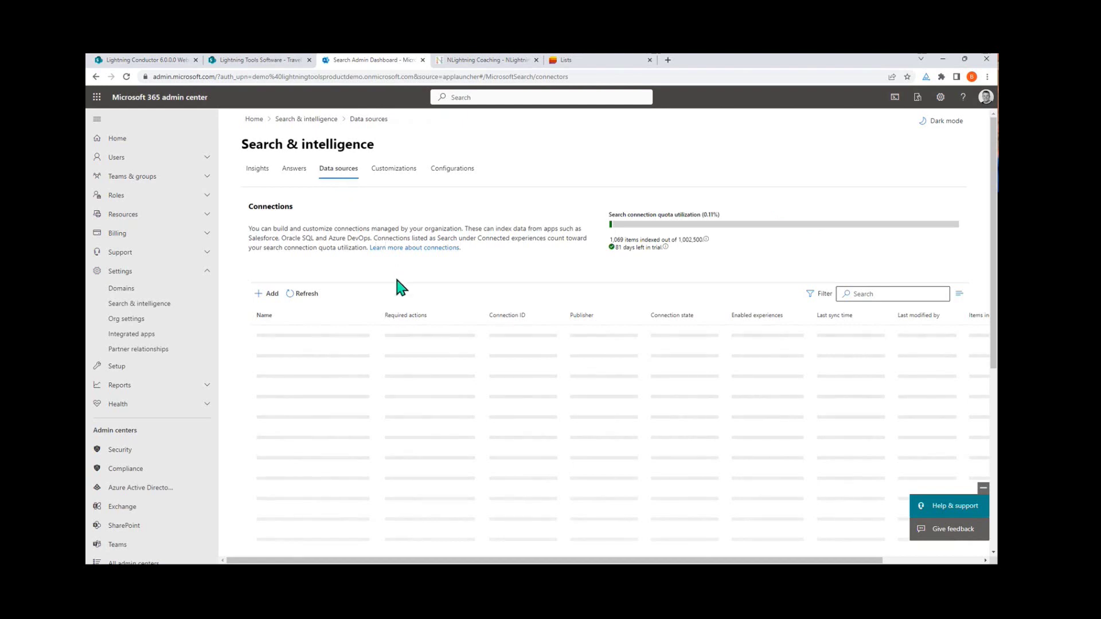
# Step: Start adding a new data source connection and choose Jira as its source
pyautogui.scroll(-1, 411, 282)
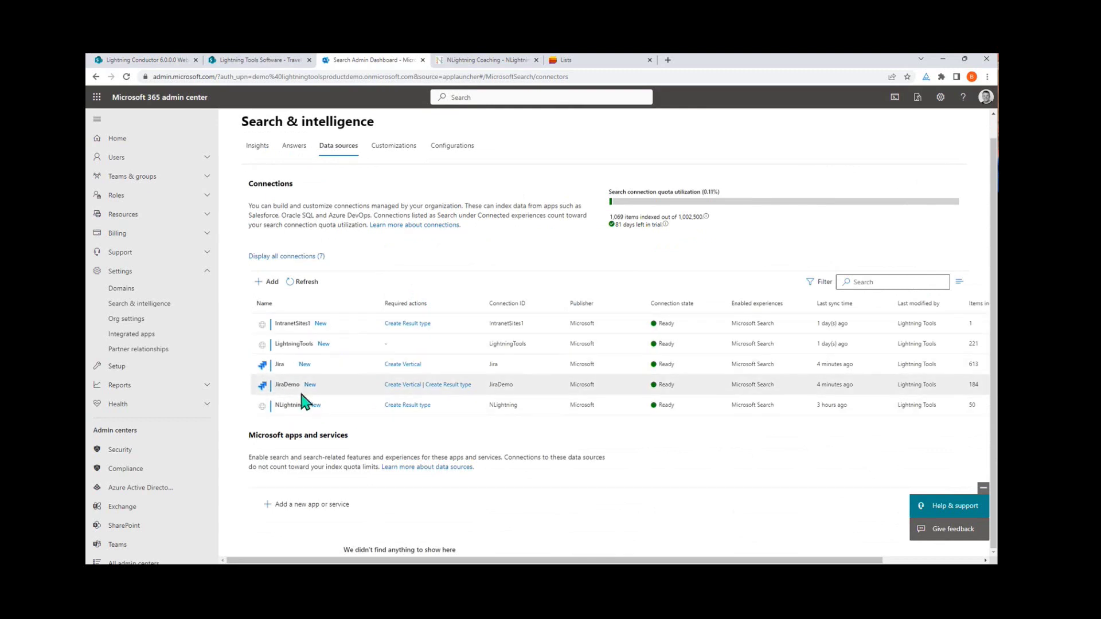
pyautogui.click(265, 281)
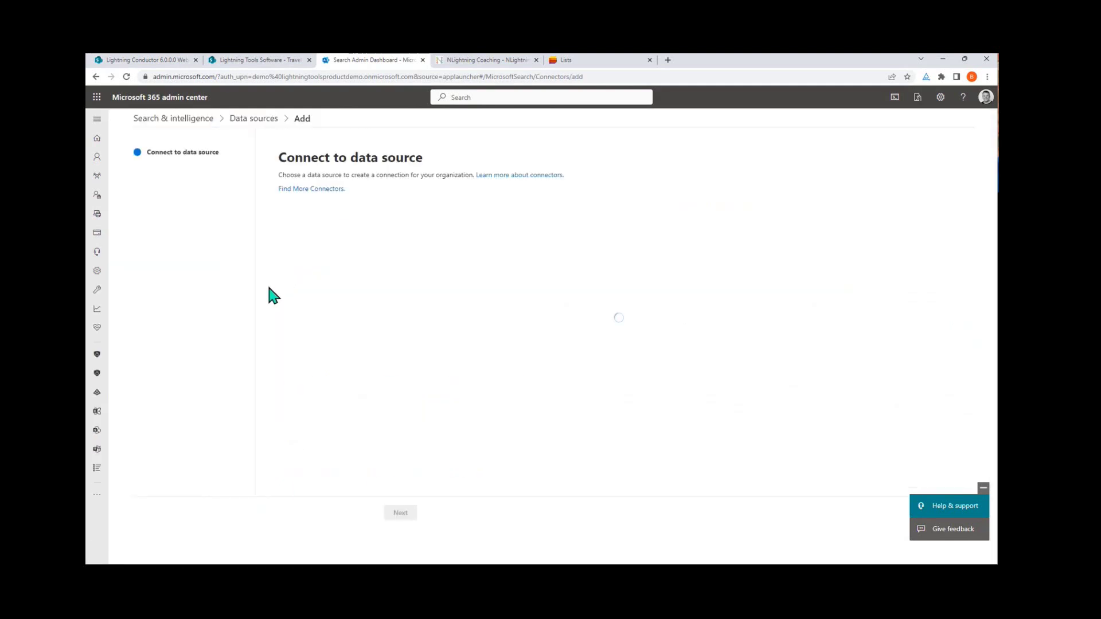
pyautogui.scroll(-1, 487, 328)
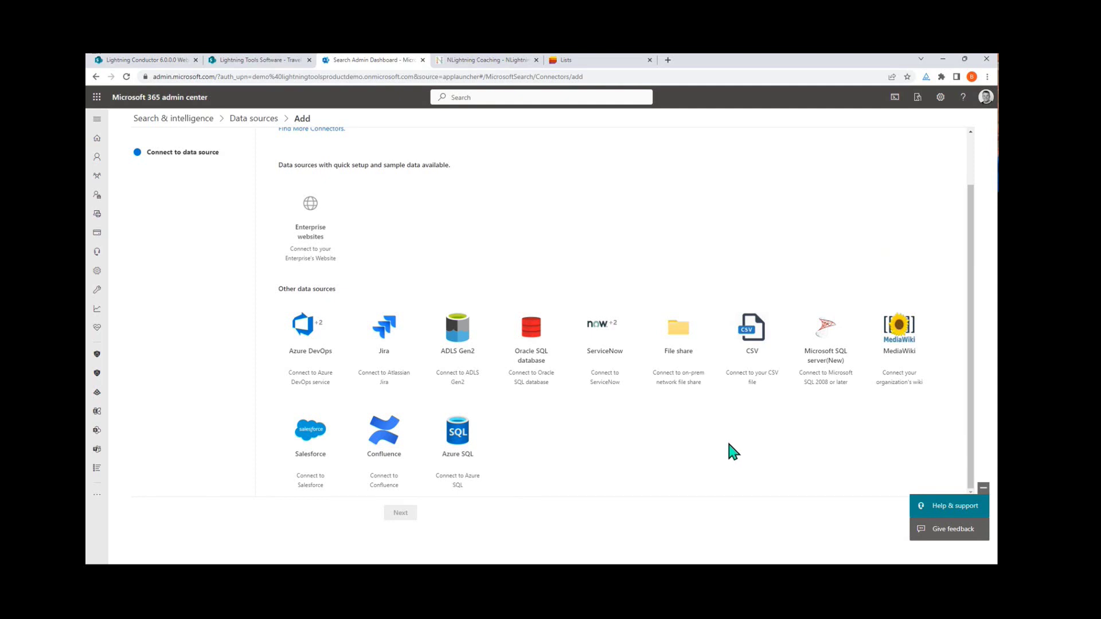
pyautogui.click(366, 343)
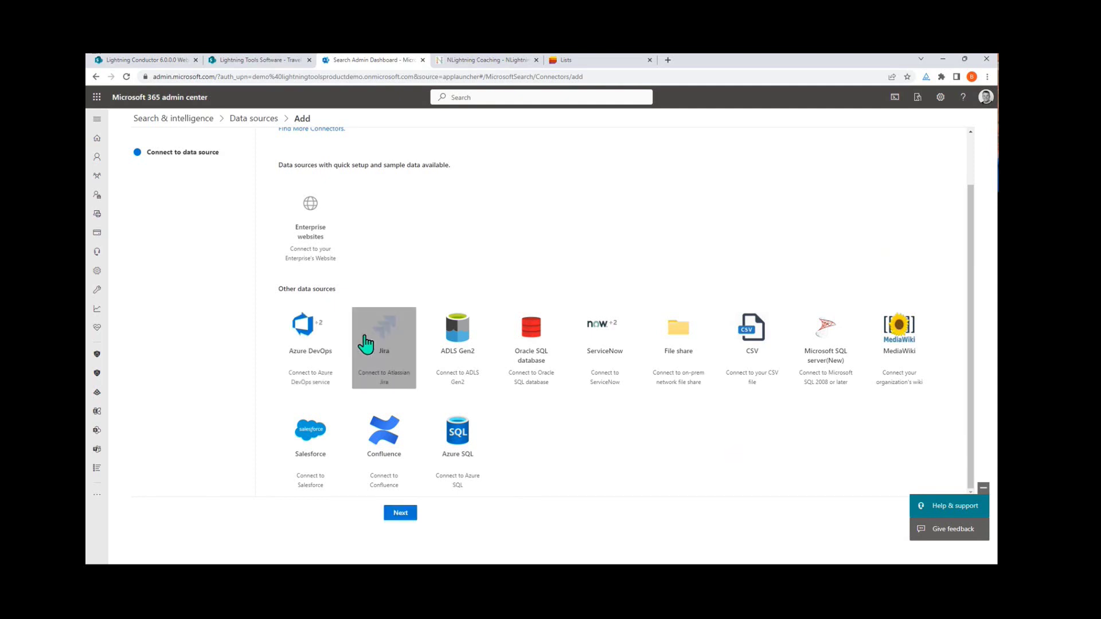
pyautogui.click(396, 512)
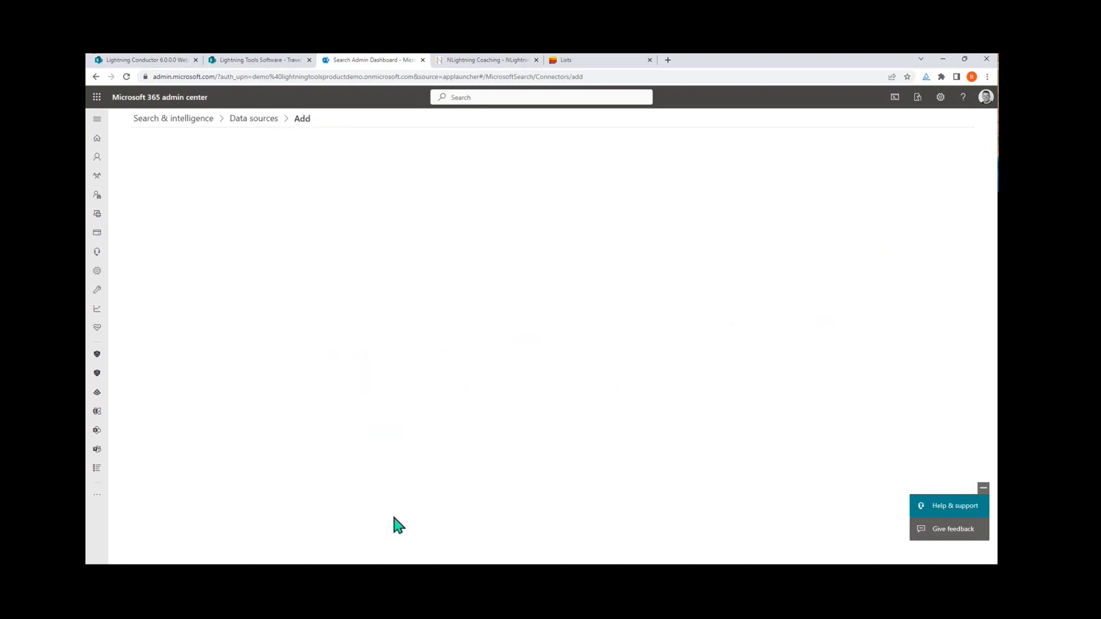
# Step: Select Search, intelligence and discovery with Microsoft Search as the experience for the Jira connection, and continue to its naming page
pyautogui.click(282, 208)
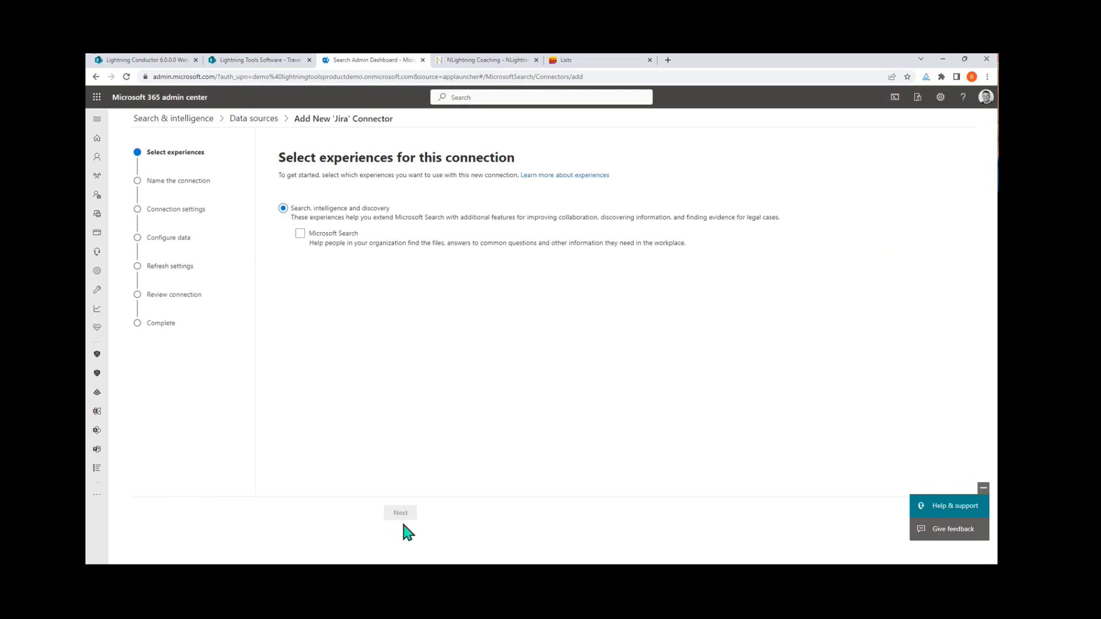
pyautogui.click(299, 234)
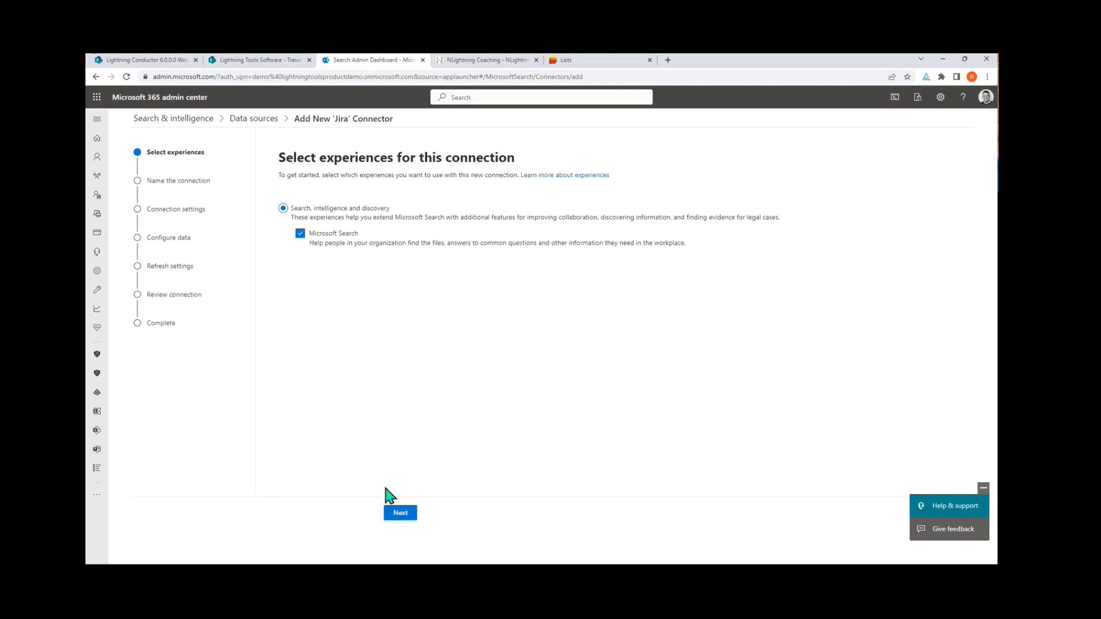
pyautogui.click(401, 514)
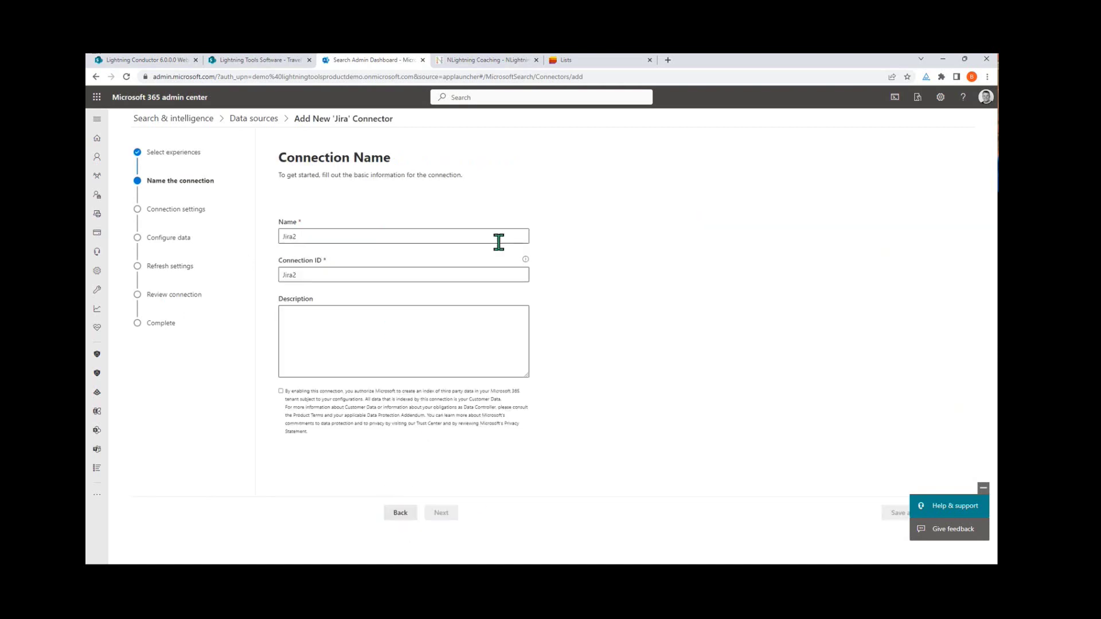
# Step: Authorize indexing for the Jira2 connection, continue to its connection settings and choose Basic Authentication as the authentication type
pyautogui.click(366, 363)
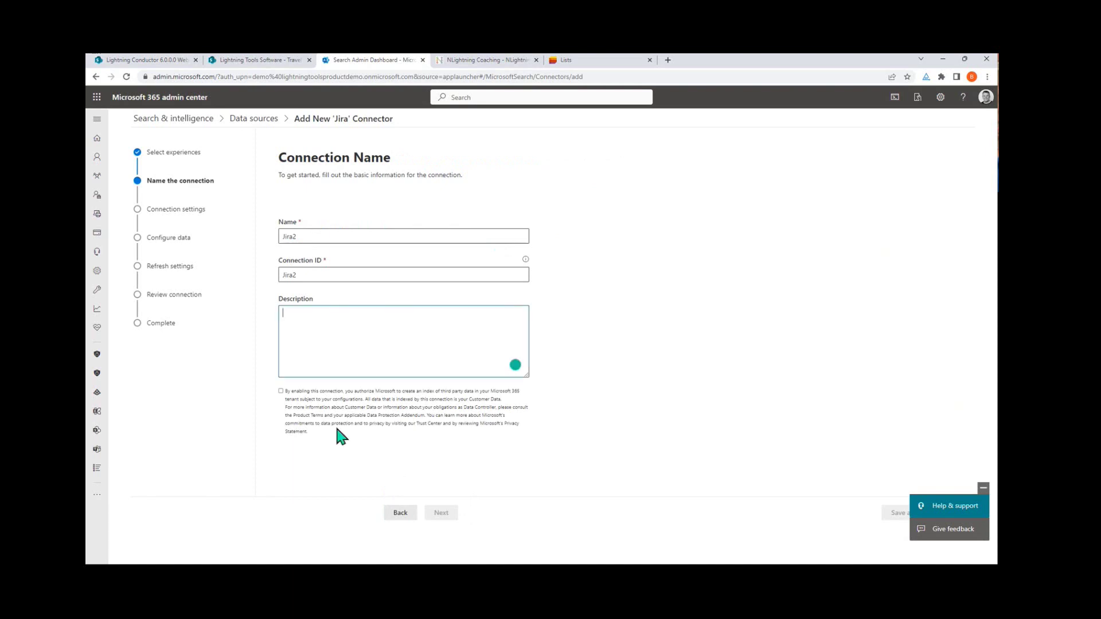
pyautogui.click(281, 392)
pyautogui.click(436, 512)
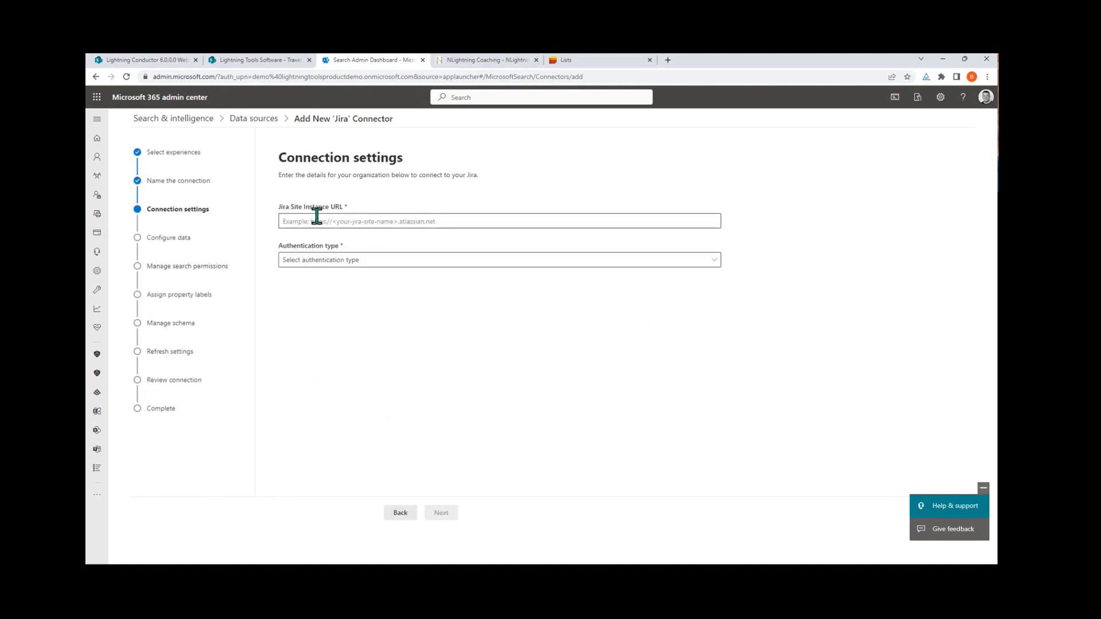
pyautogui.click(394, 259)
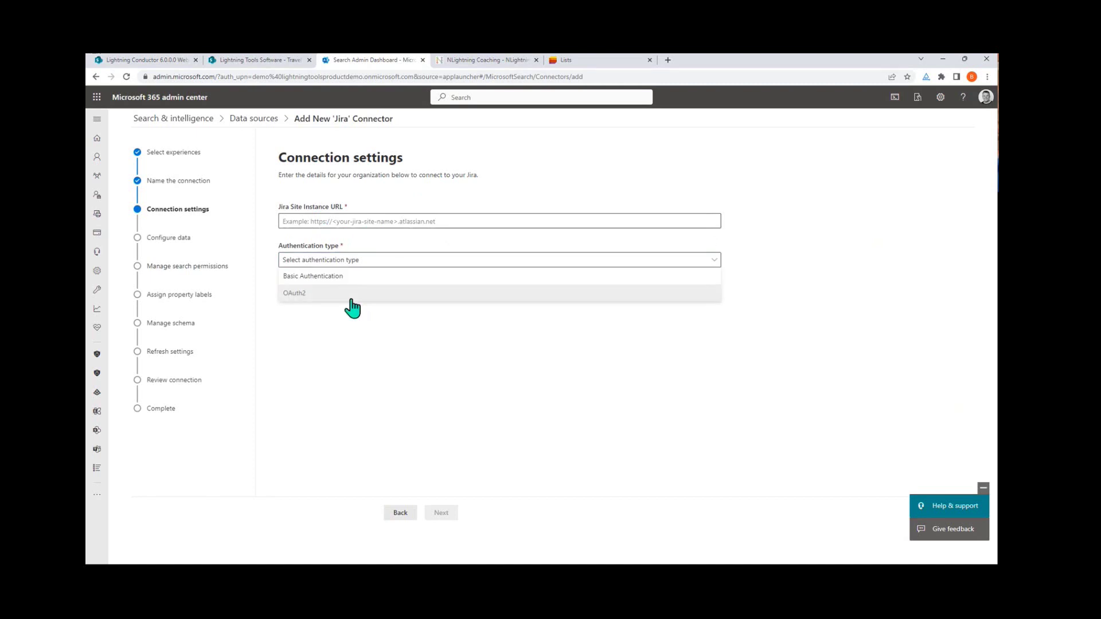
pyautogui.click(353, 279)
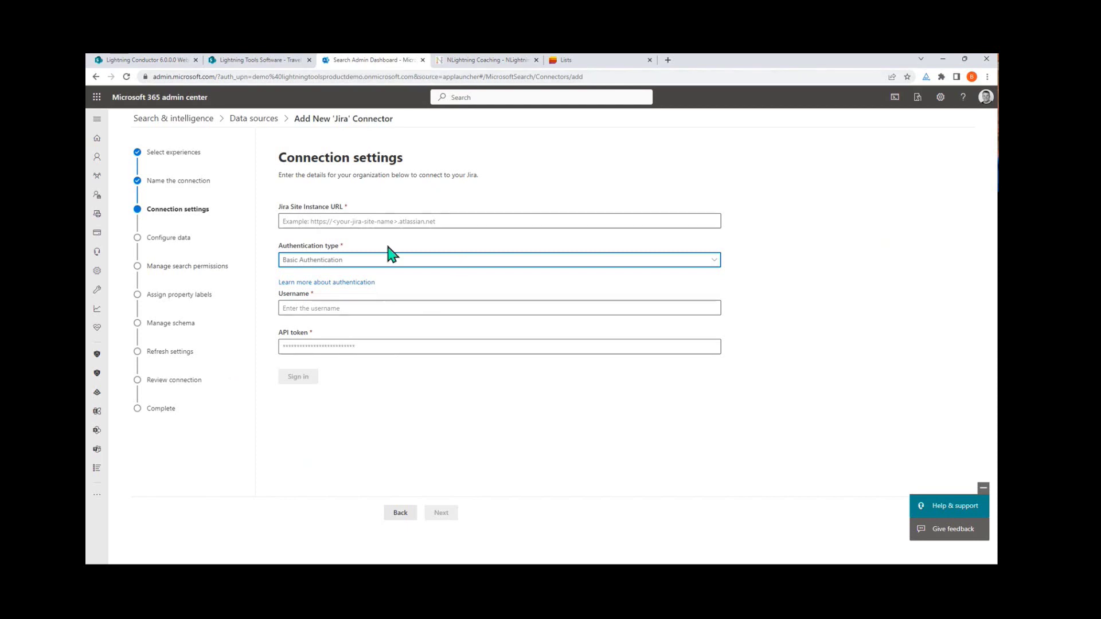
# Step: Leave the new connection setup and return to the data sources of Search & intelligence
pyautogui.click(422, 60)
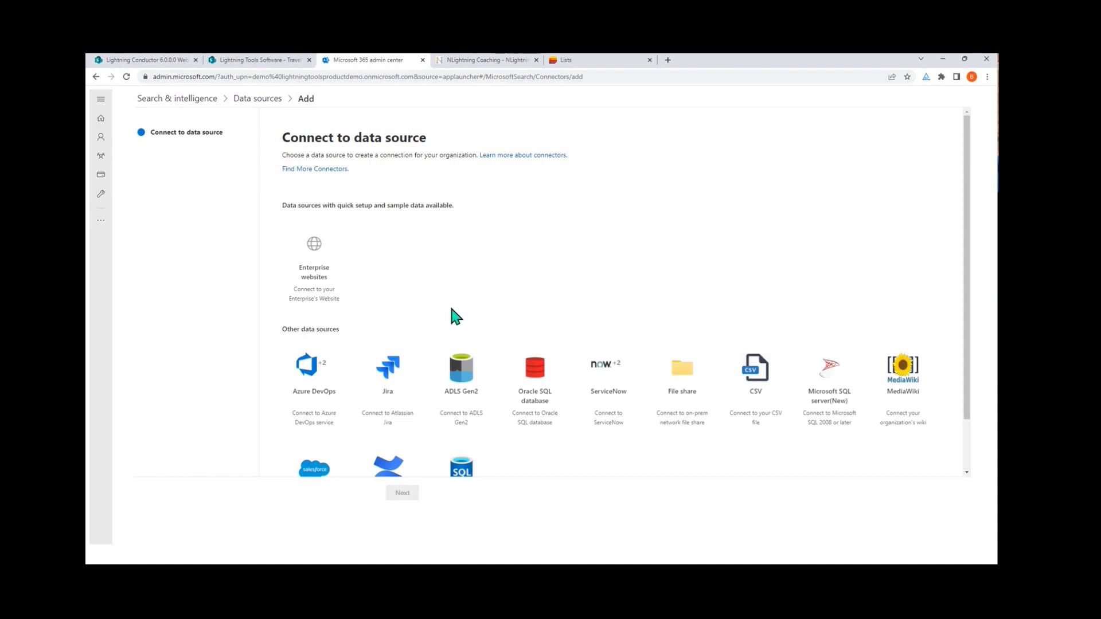
pyautogui.scroll(-1, 466, 321)
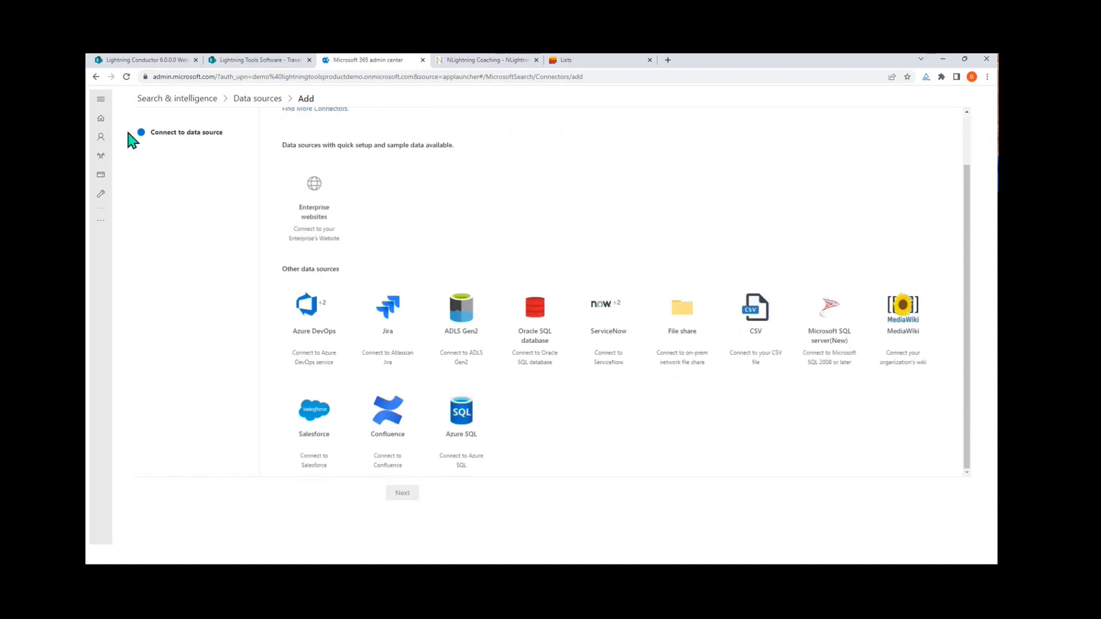
pyautogui.click(101, 99)
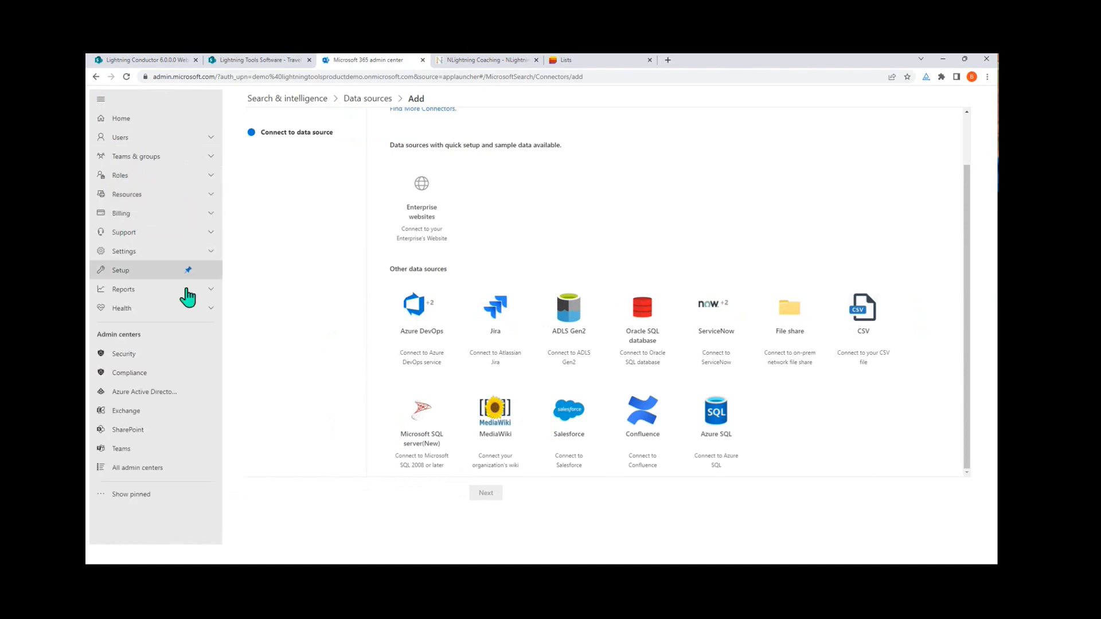
pyautogui.click(147, 253)
pyautogui.click(144, 283)
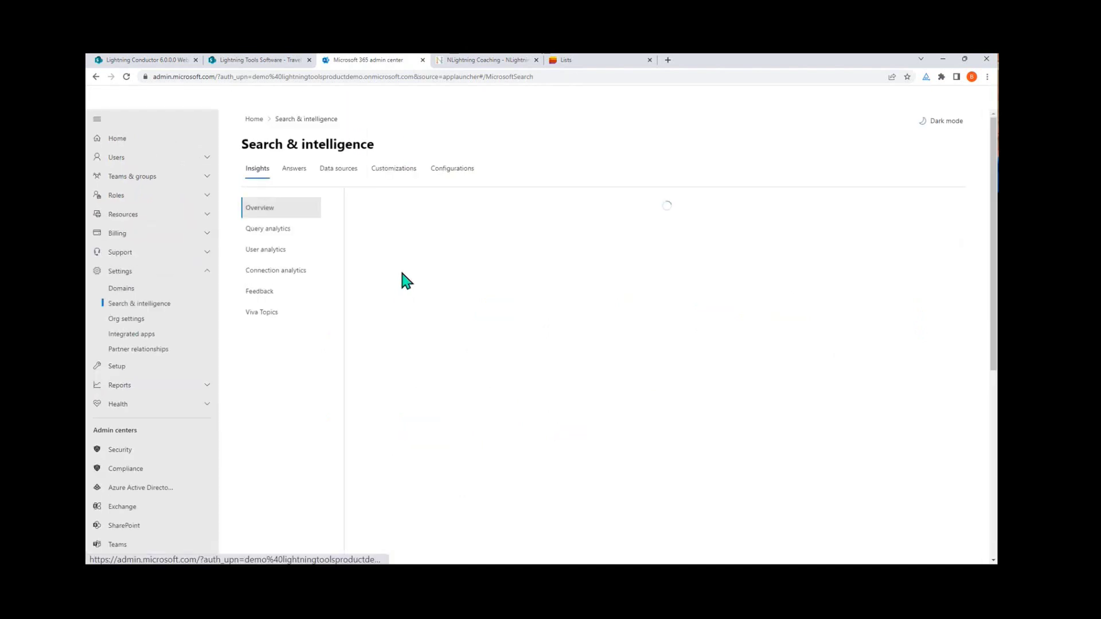
pyautogui.click(336, 172)
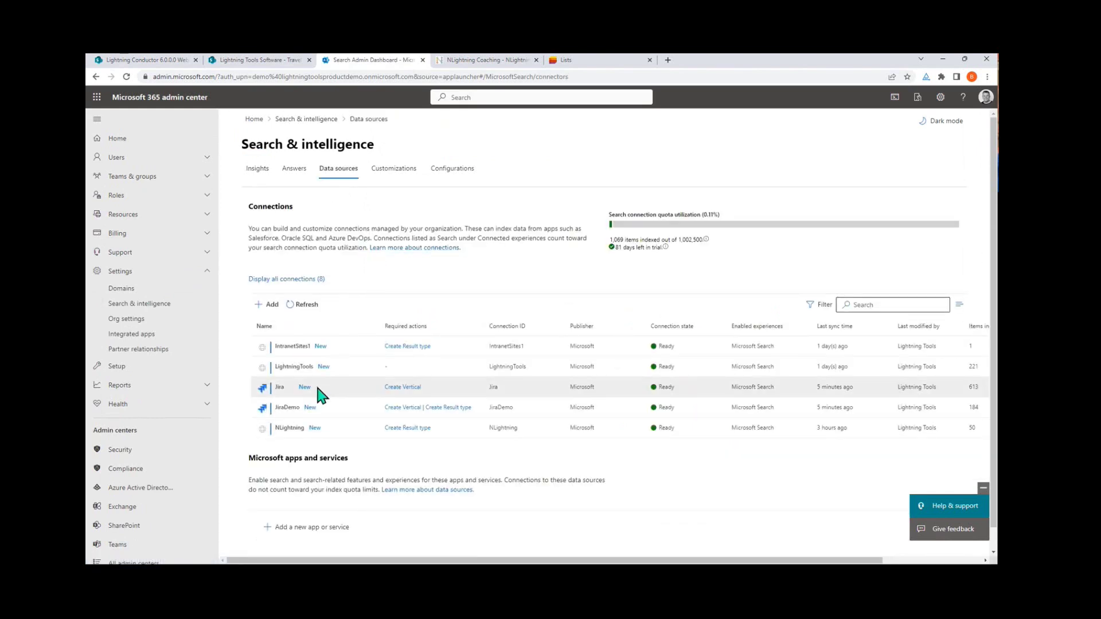
# Step: Start a result type for the JiraDemo connection, name it JIRA DEMO2 and select JiraDemo as its content source
pyautogui.click(449, 409)
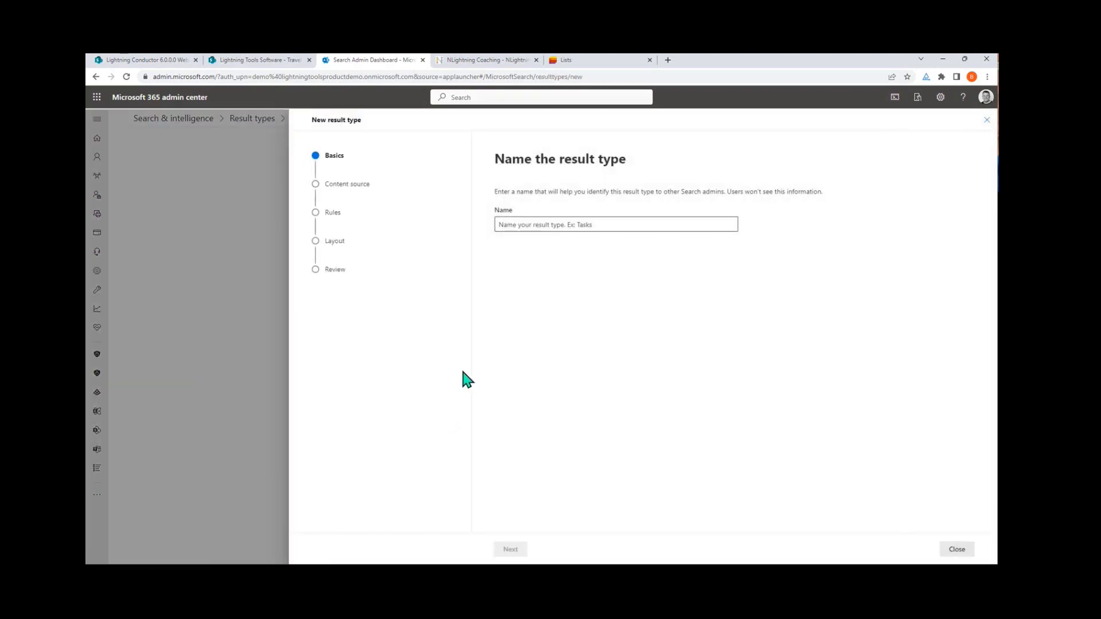
pyautogui.click(585, 224)
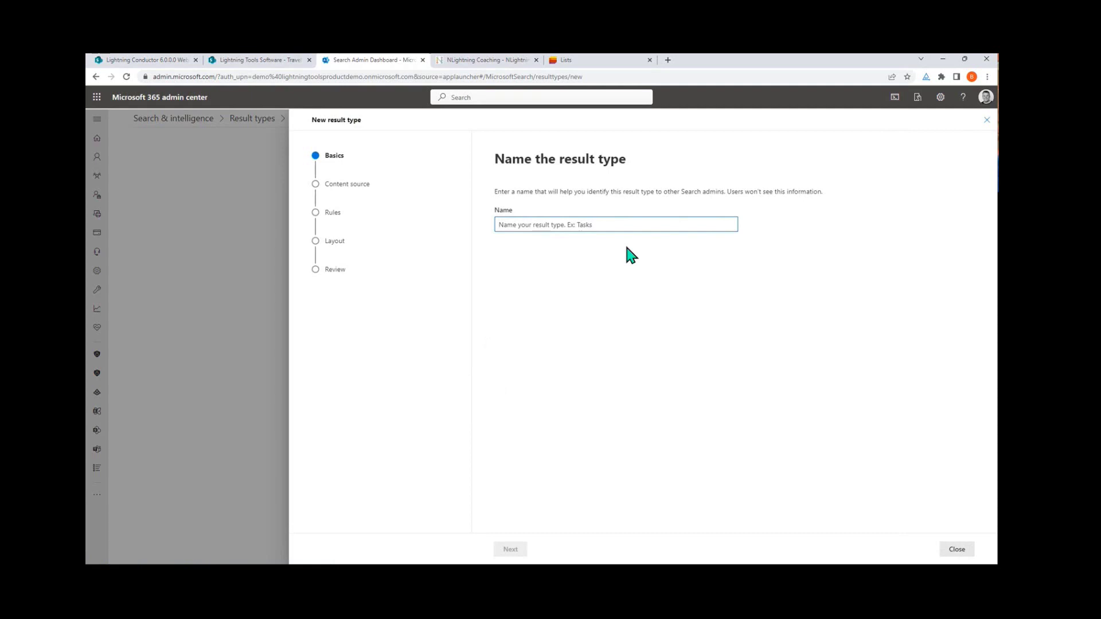
pyautogui.write('JIRA DEMO')
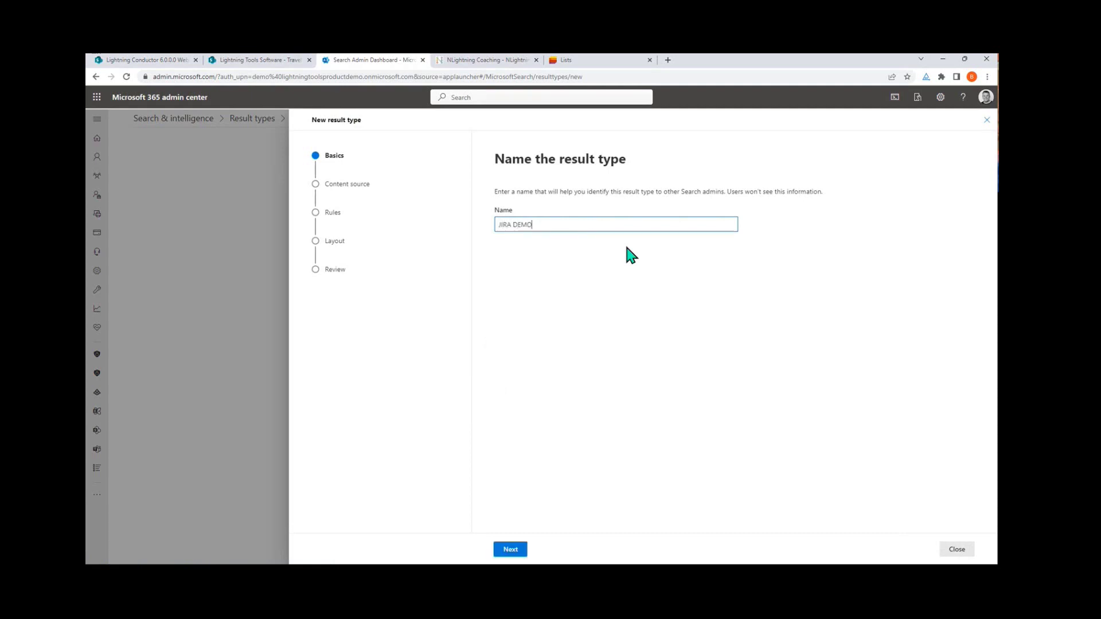
pyautogui.write('2')
pyautogui.click(513, 550)
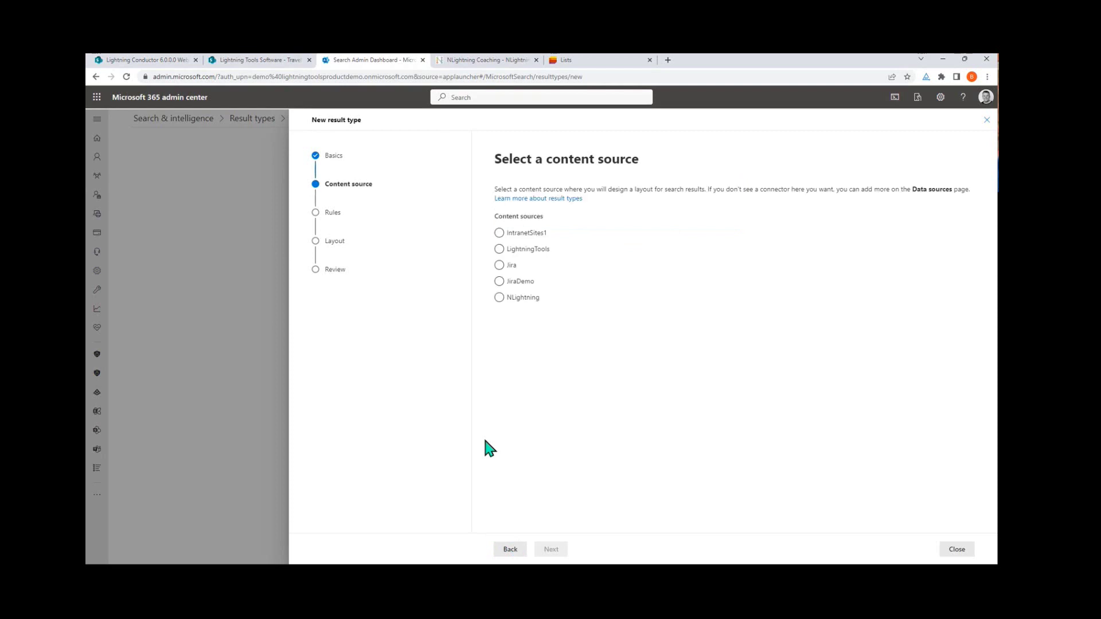
pyautogui.click(499, 282)
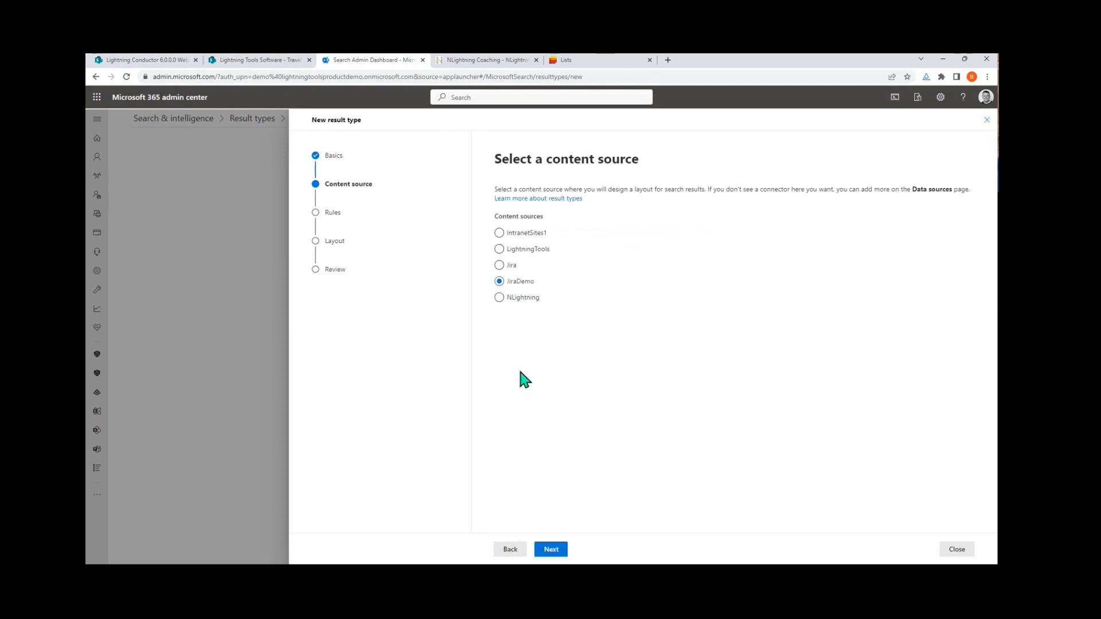
pyautogui.click(551, 549)
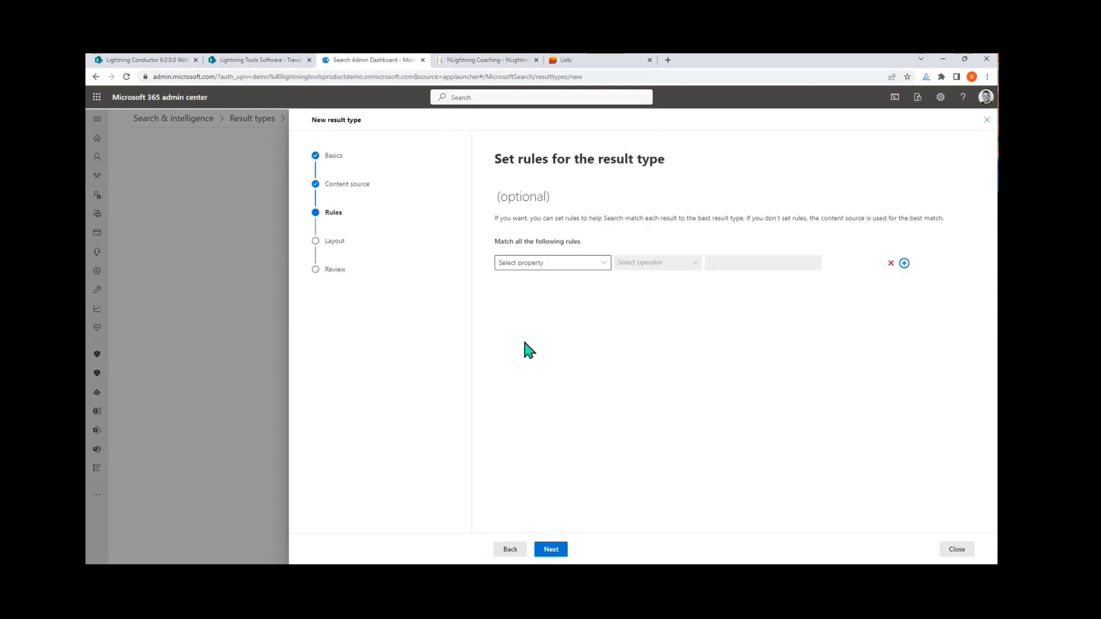
# Step: Review the properties available for the result type's rules and continue to the layout without setting a rule
pyautogui.click(596, 267)
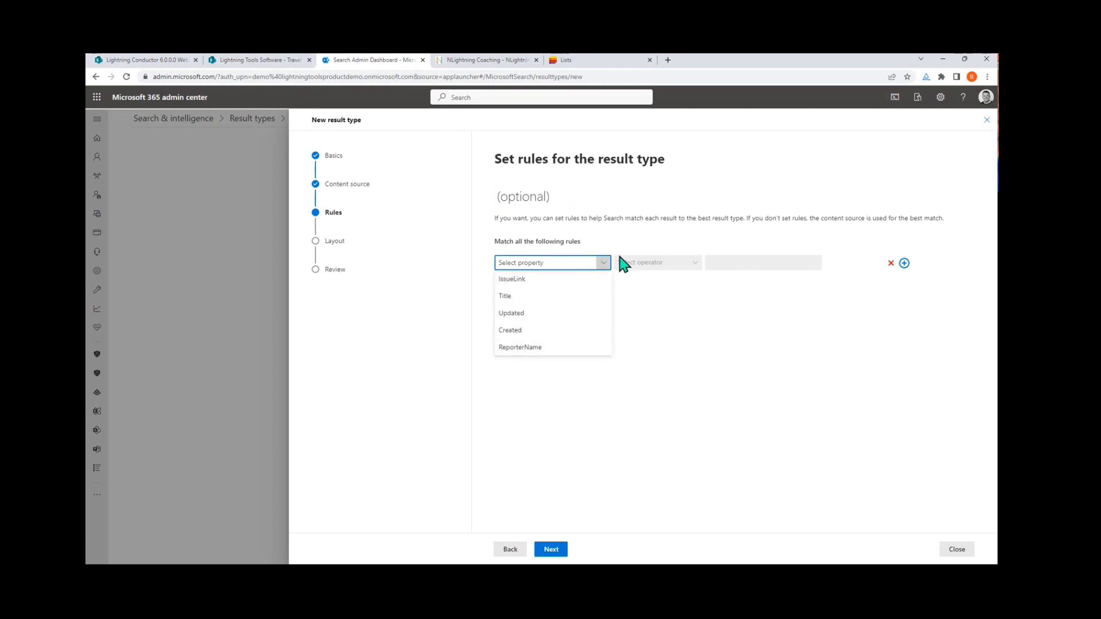
pyautogui.click(616, 383)
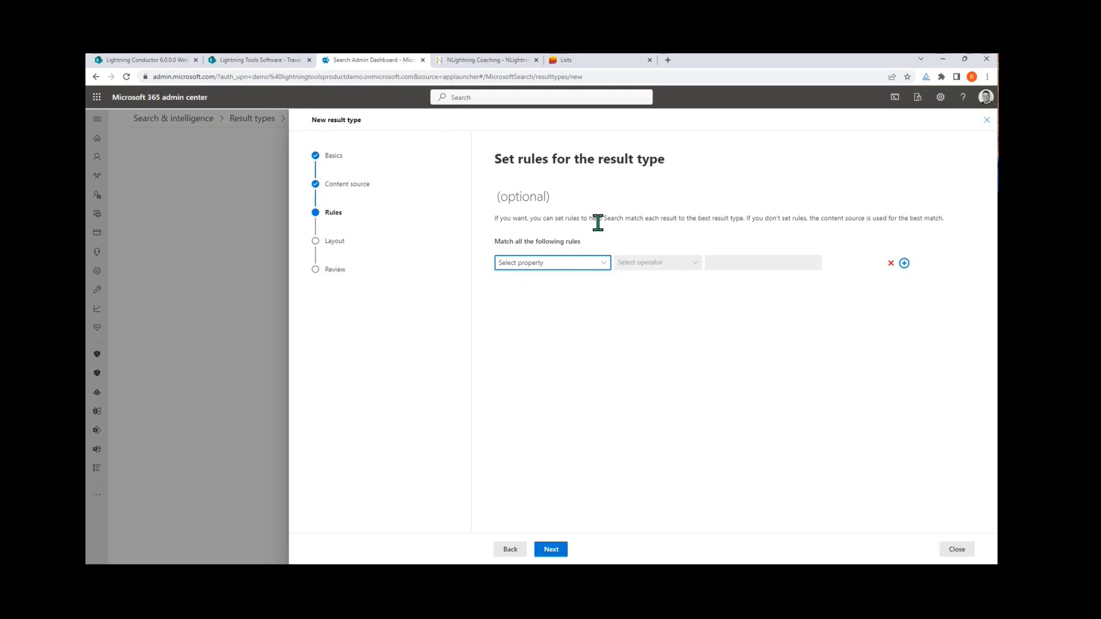
pyautogui.click(550, 549)
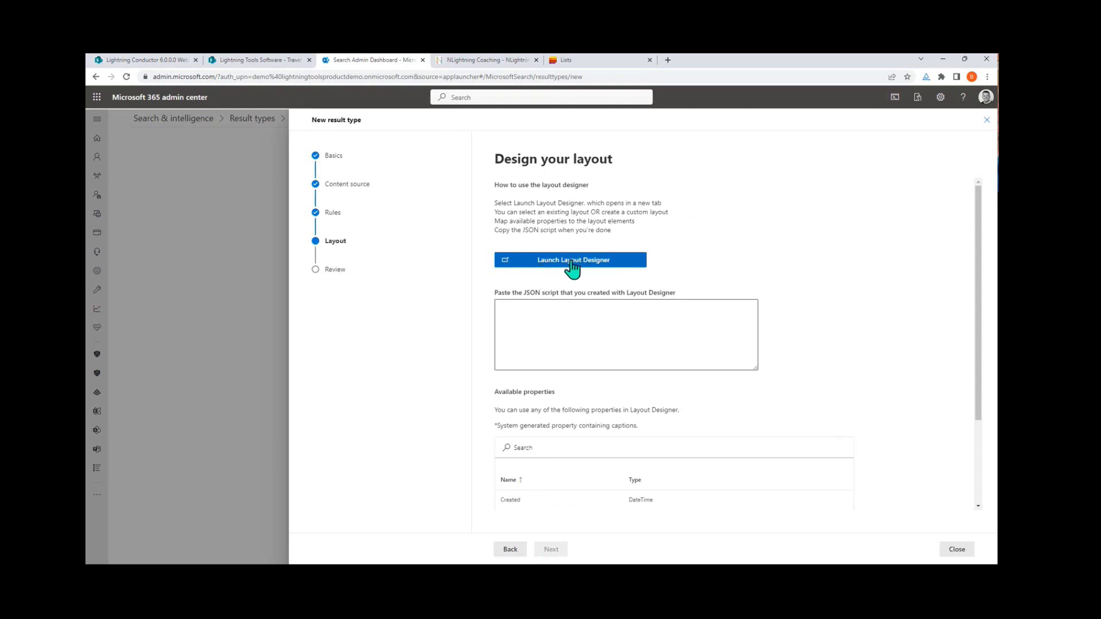
# Step: Launch the Layout Designer, browse the result designs and start with the one with image preview and additional details
pyautogui.click(594, 263)
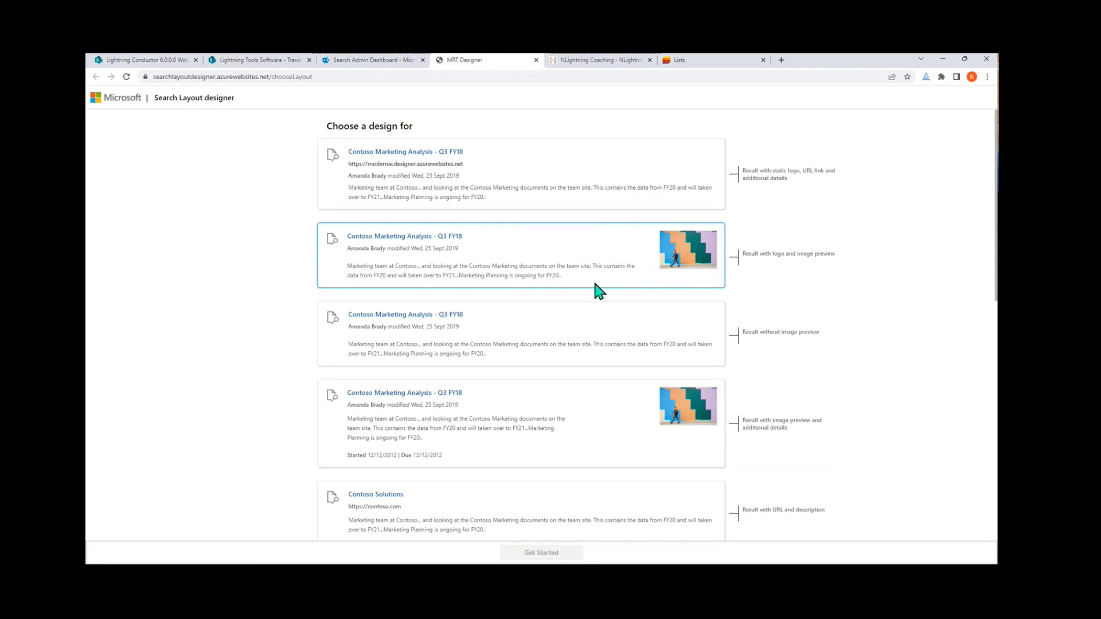
pyautogui.scroll(-4, 572, 342)
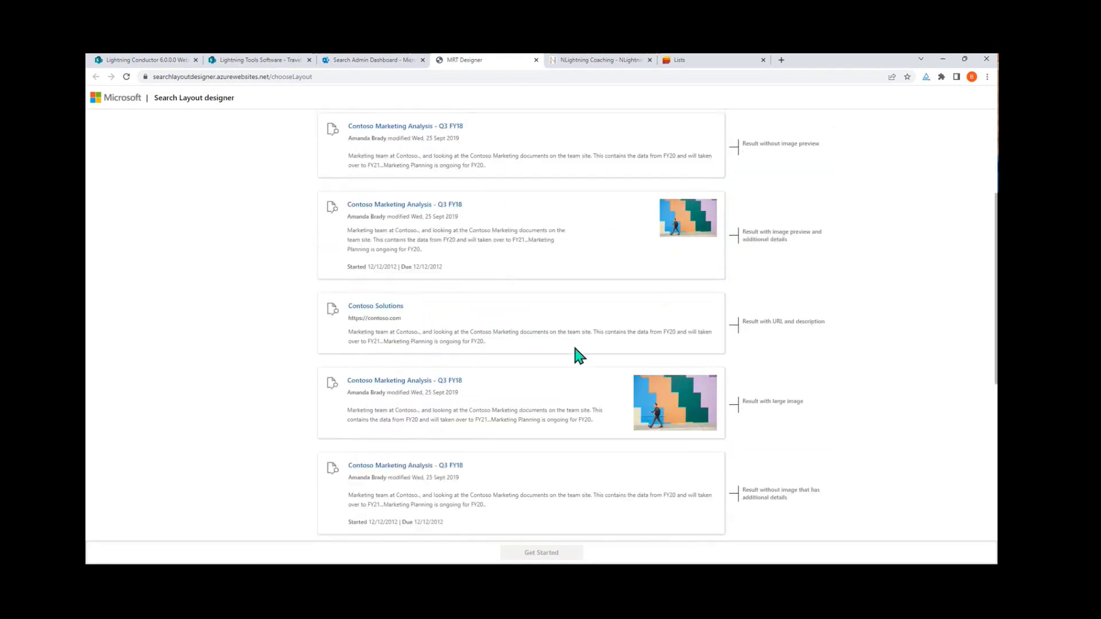
pyautogui.scroll(-4, 467, 127)
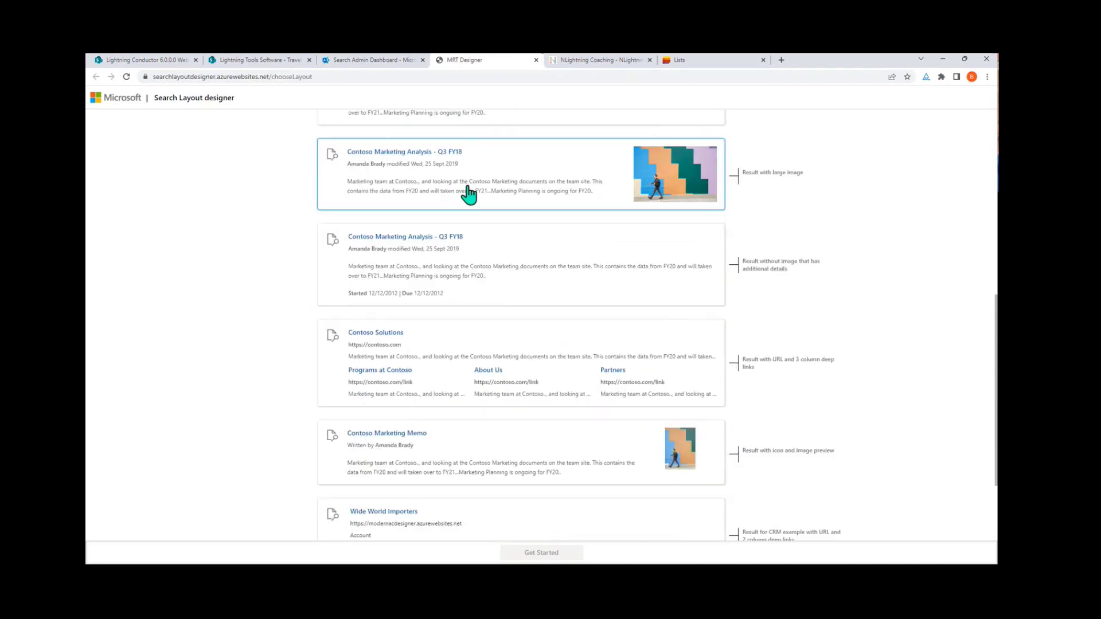
pyautogui.scroll(-1, 474, 452)
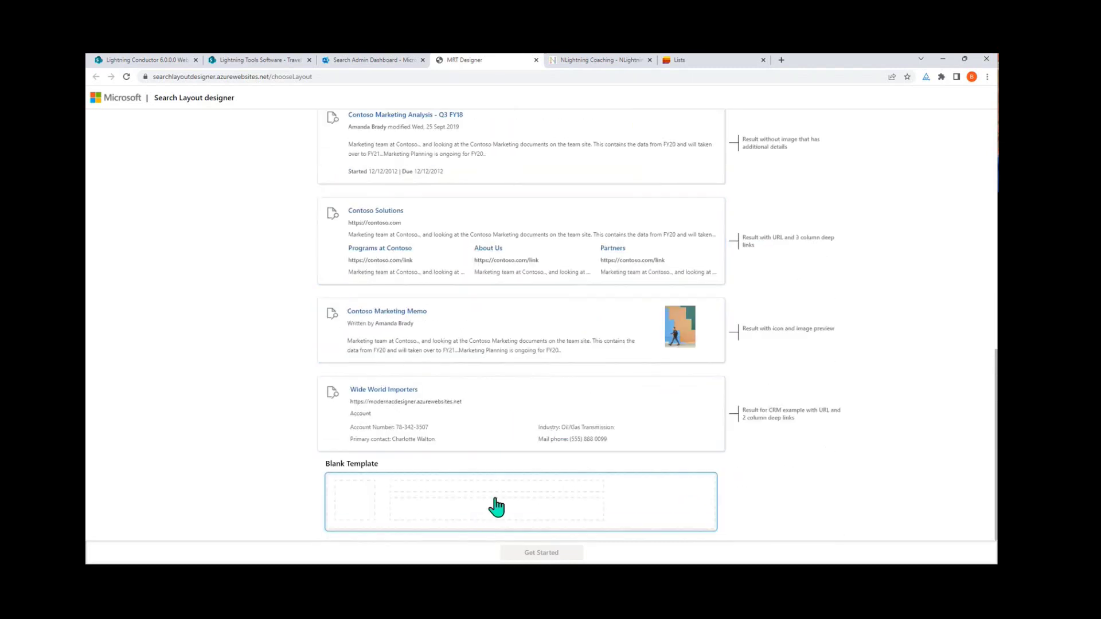
pyautogui.scroll(12, 614, 295)
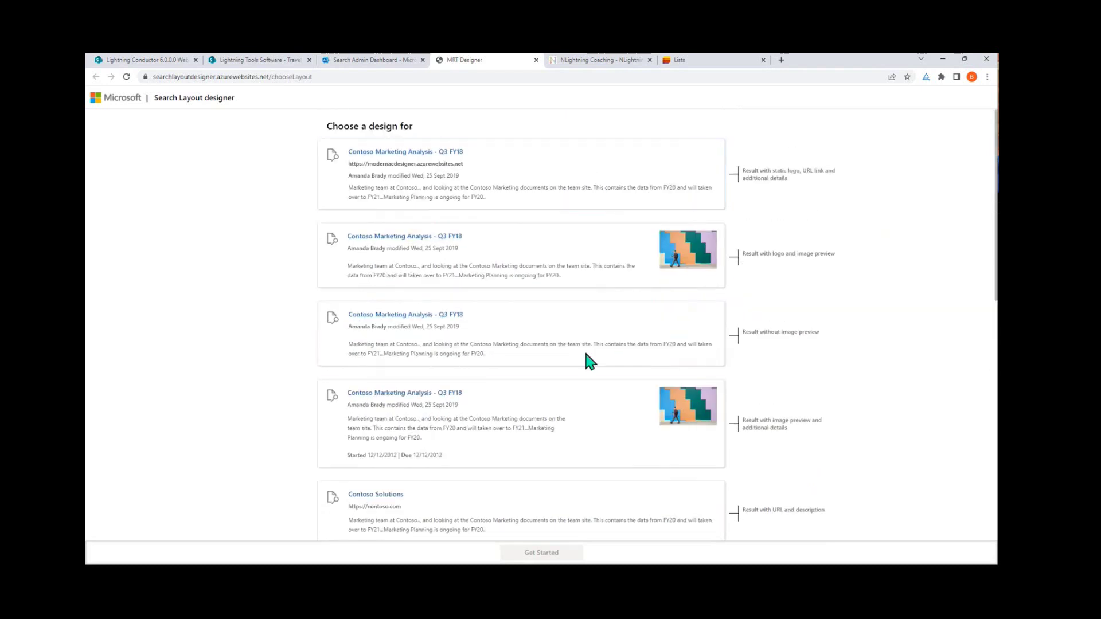
pyautogui.click(559, 421)
pyautogui.click(542, 553)
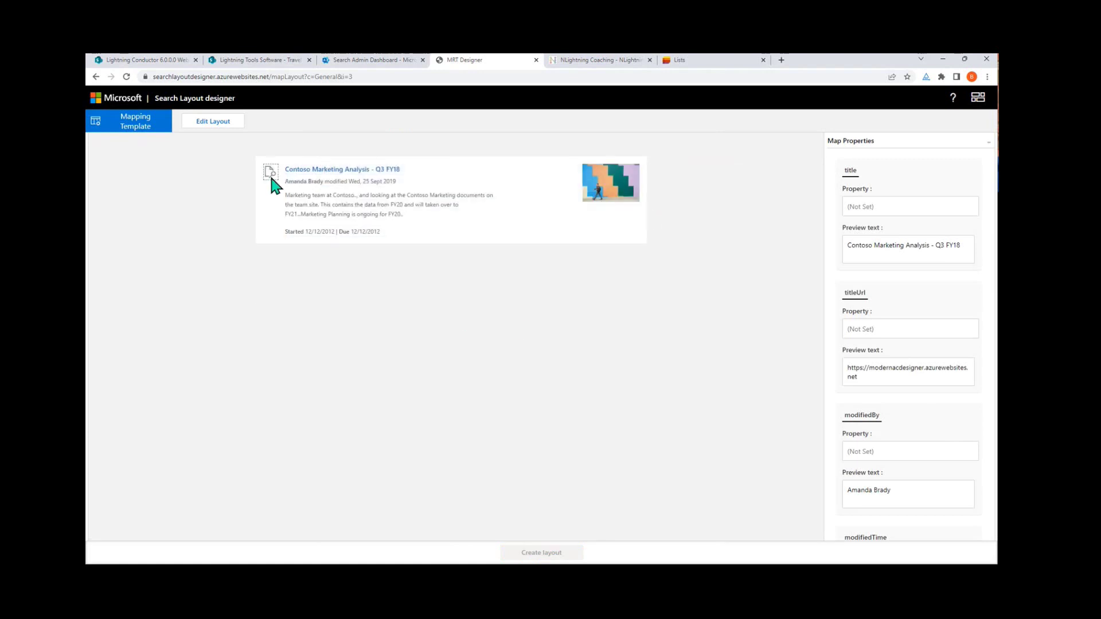
# Step: Open the chosen design for layout editing, select its combined modified-by and date text block, and show the layout payload code
pyautogui.click(192, 124)
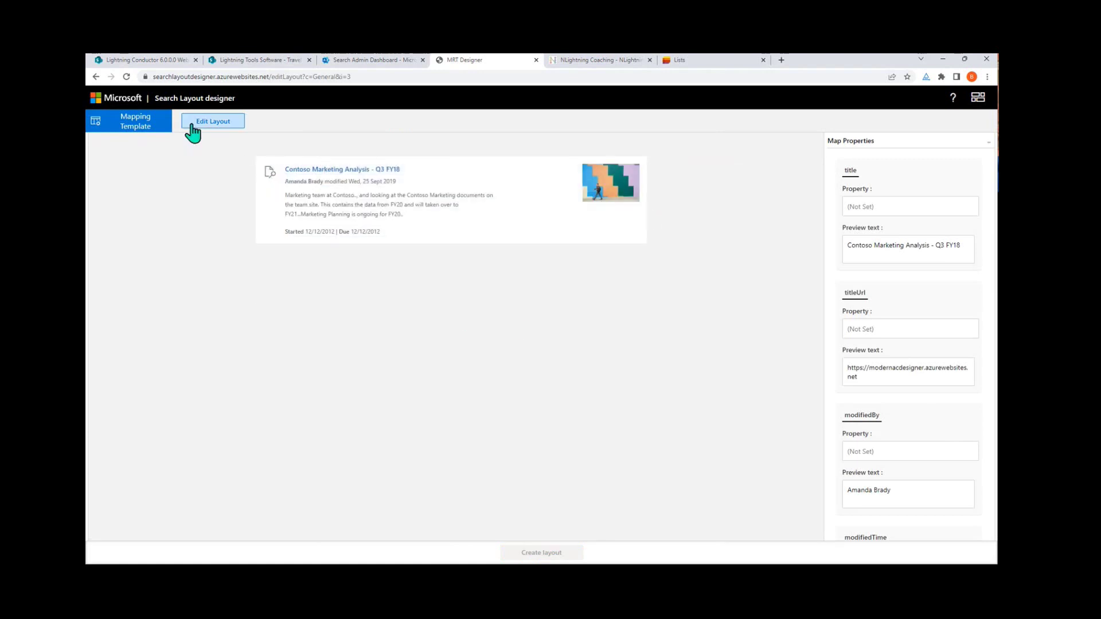
pyautogui.click(425, 182)
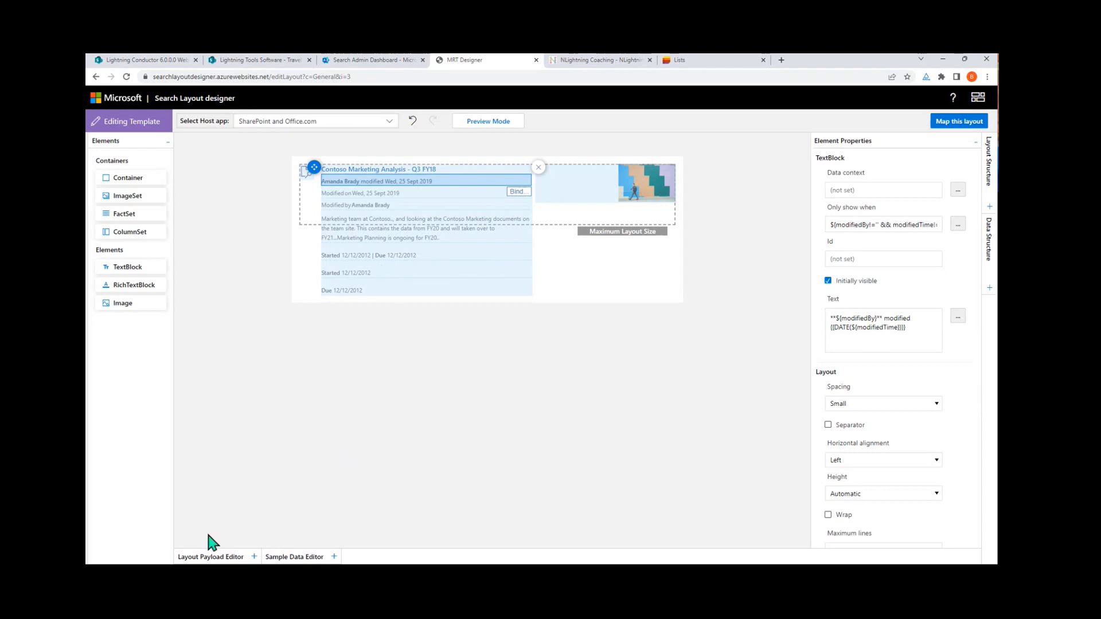
pyautogui.click(254, 557)
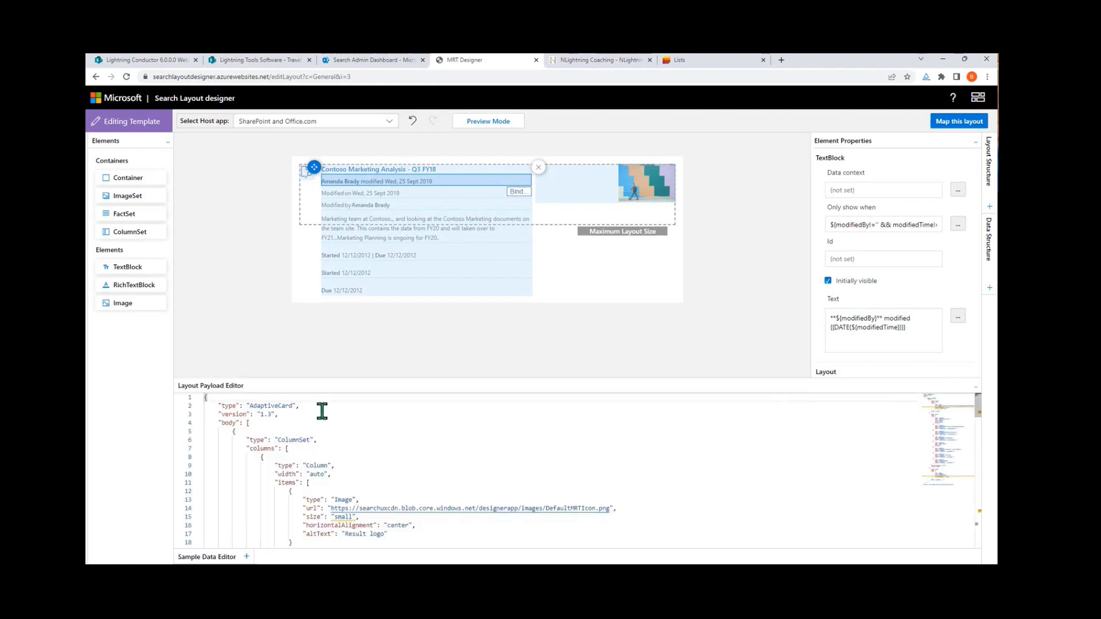
# Step: Copy the entire layout payload from the Layout Designer and paste it as the result type's JSON script, then review the available properties
pyautogui.hotkey('ctrl', 'a')
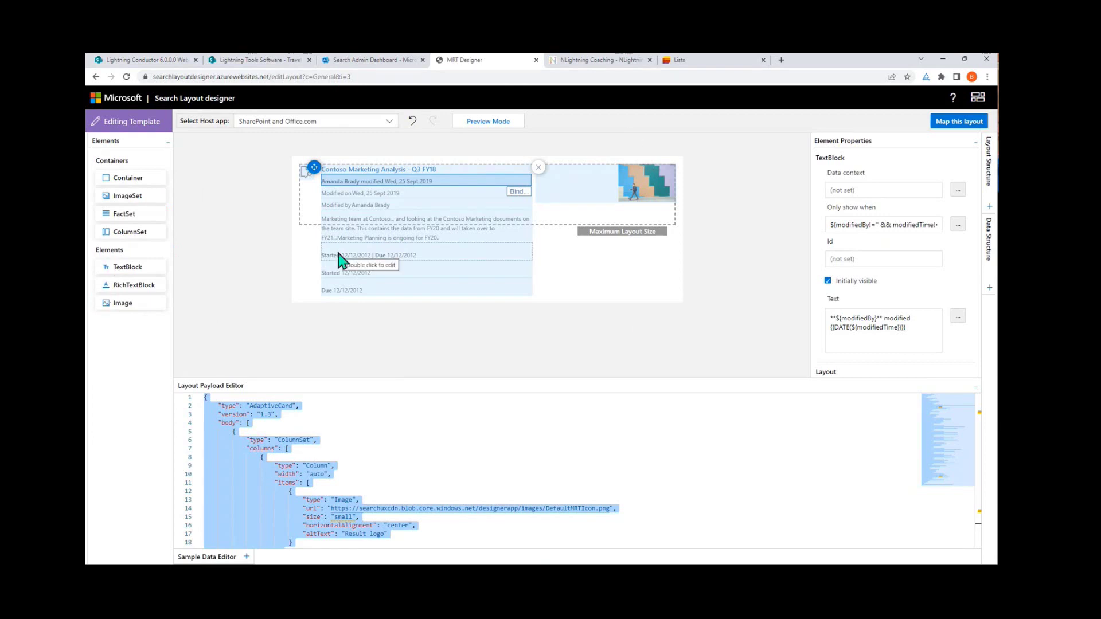
pyautogui.click(361, 60)
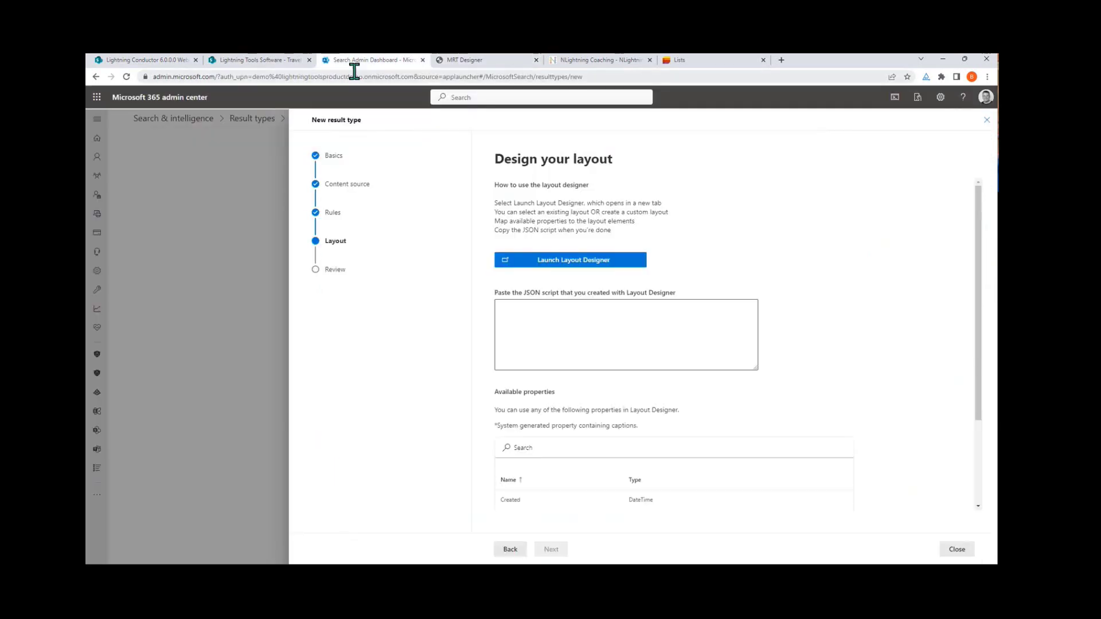
pyautogui.click(590, 324)
pyautogui.hotkey('ctrl', 'v')
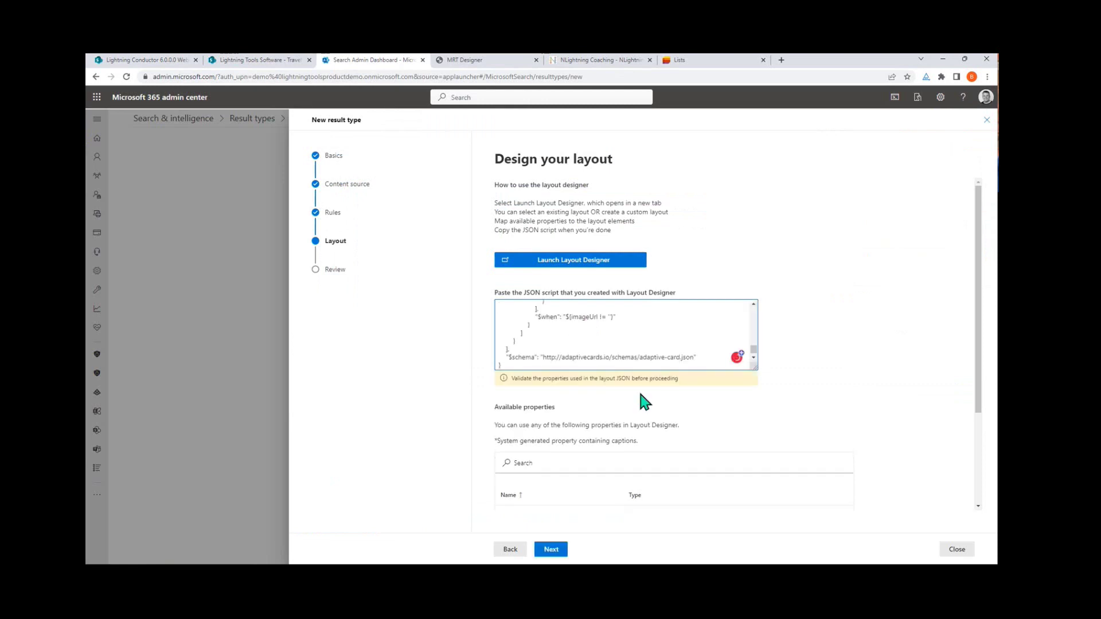
pyautogui.moveTo(755, 351); pyautogui.dragTo(754, 308)
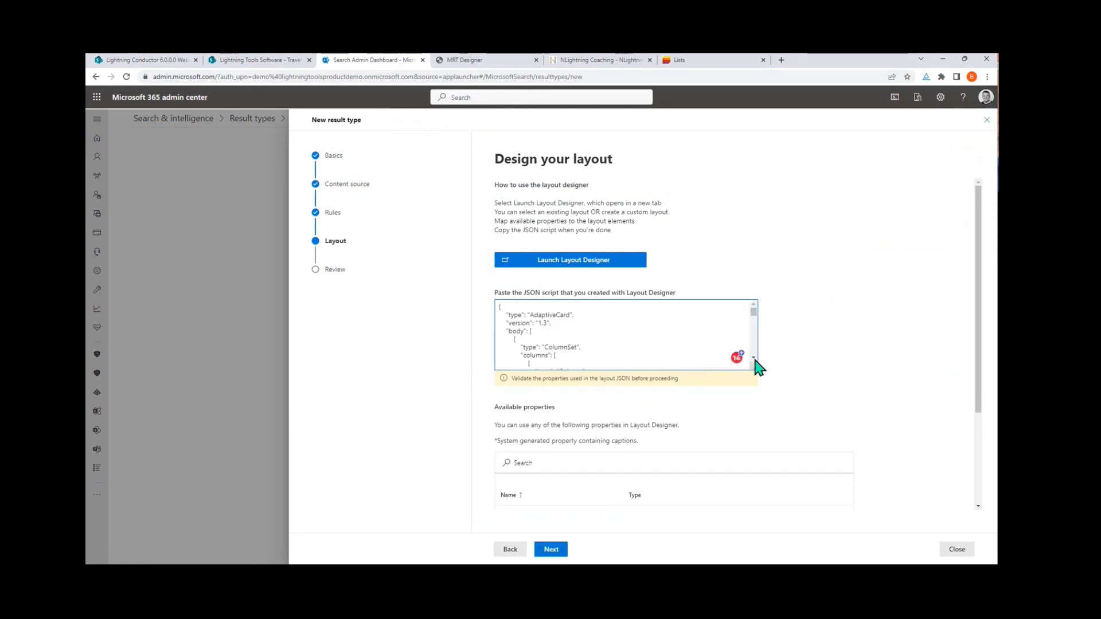
pyautogui.scroll(-2, 821, 408)
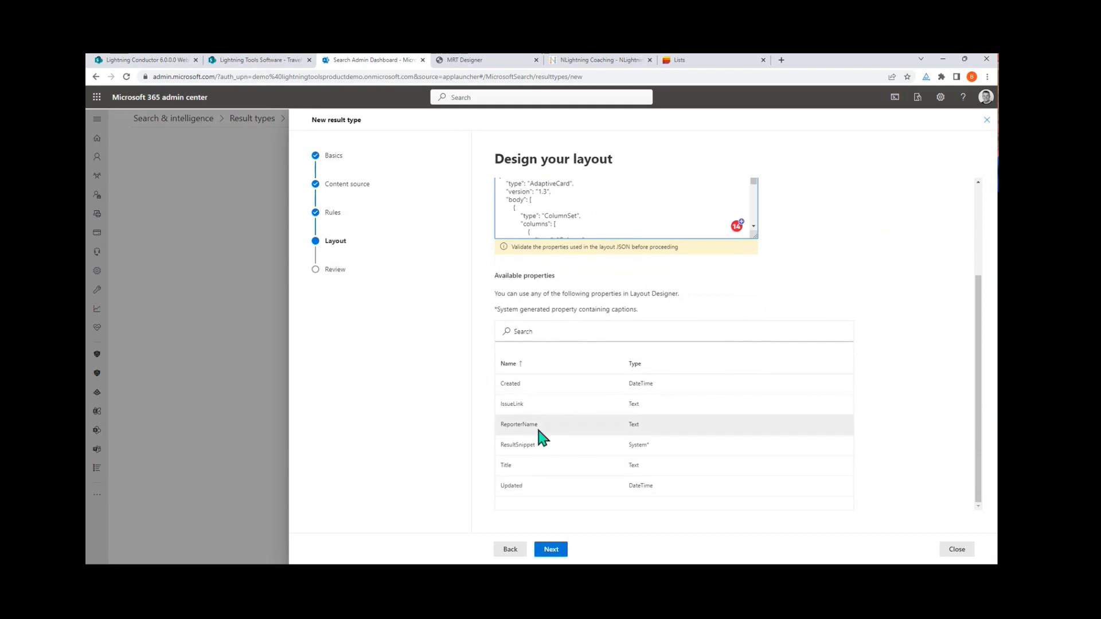
# Step: Continue to the review of the JIRA DEMO2 settings, add the result type and finish the wizard
pyautogui.click(551, 549)
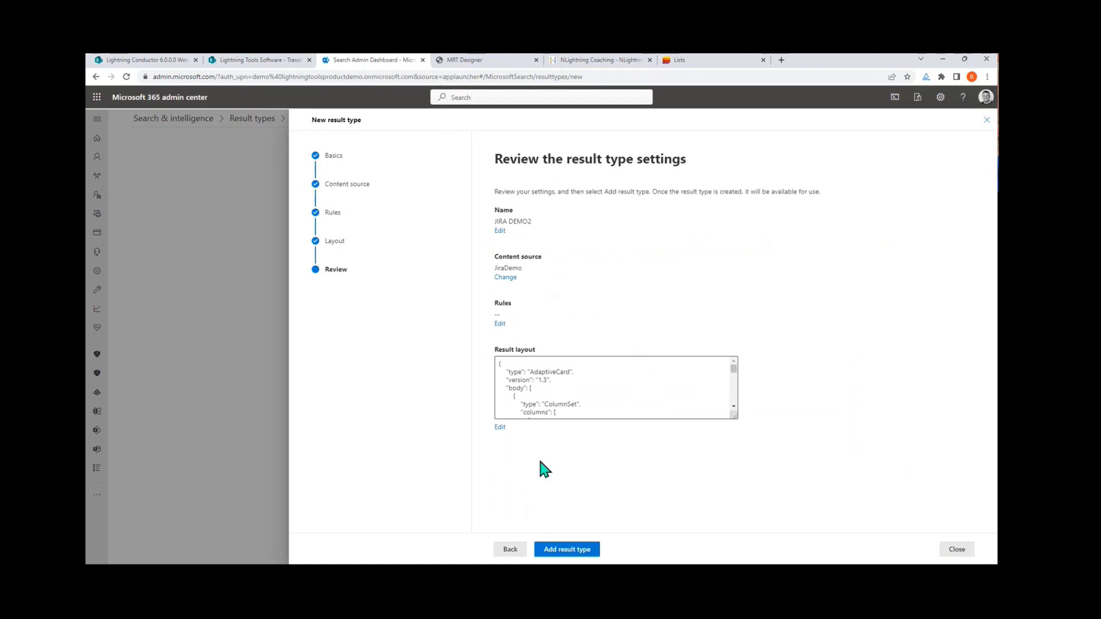
pyautogui.click(553, 551)
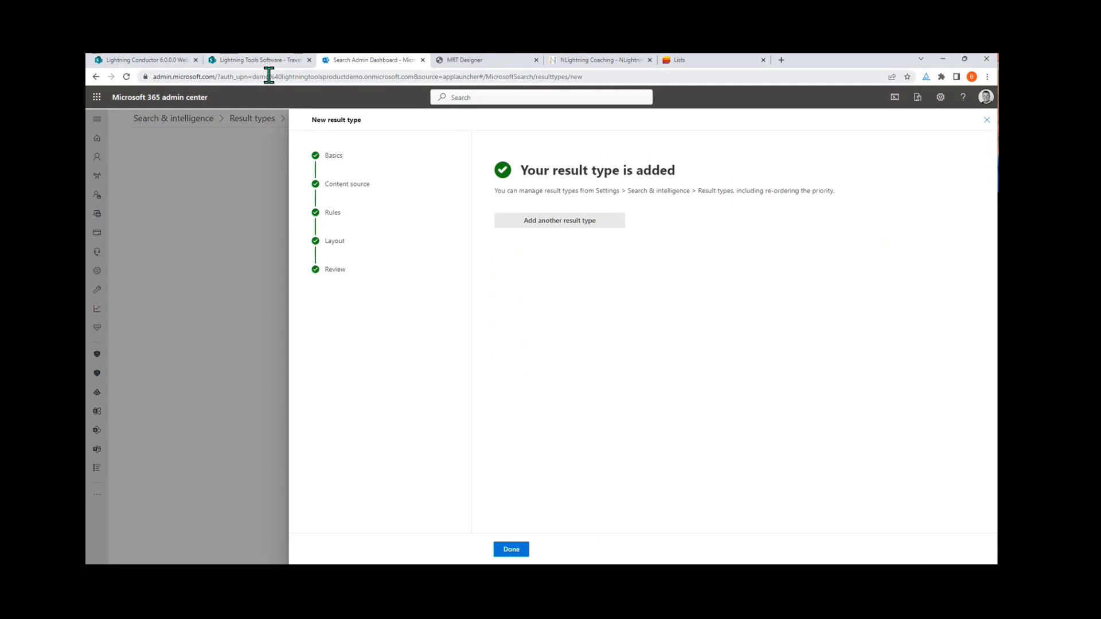
pyautogui.click(507, 550)
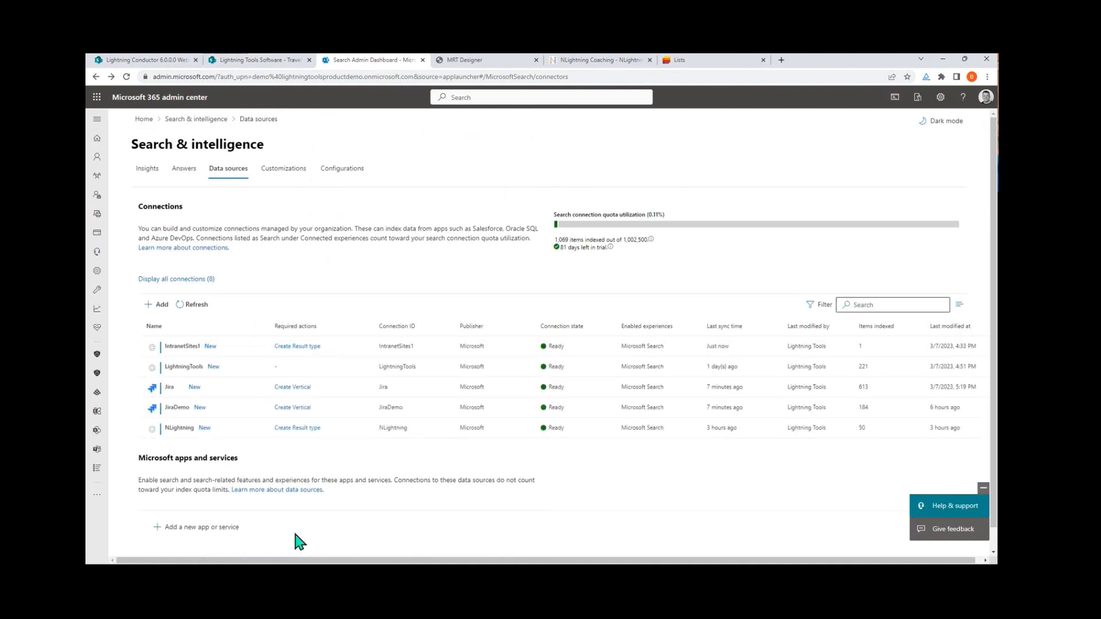
# Step: Start a new data source connection of the Enterprise websites type
pyautogui.click(163, 305)
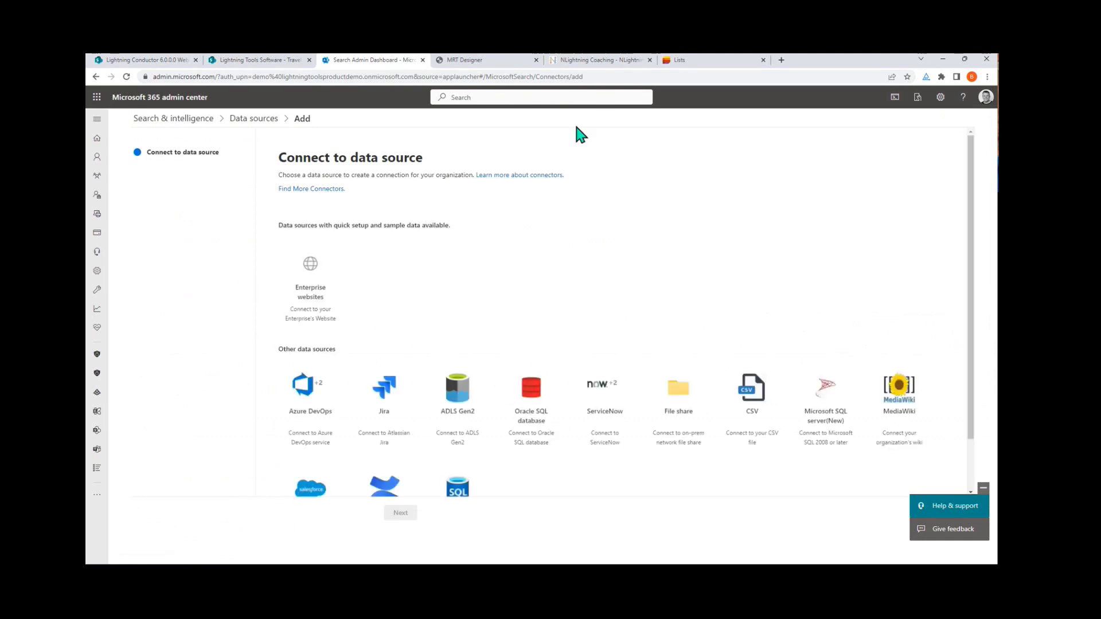
pyautogui.click(292, 289)
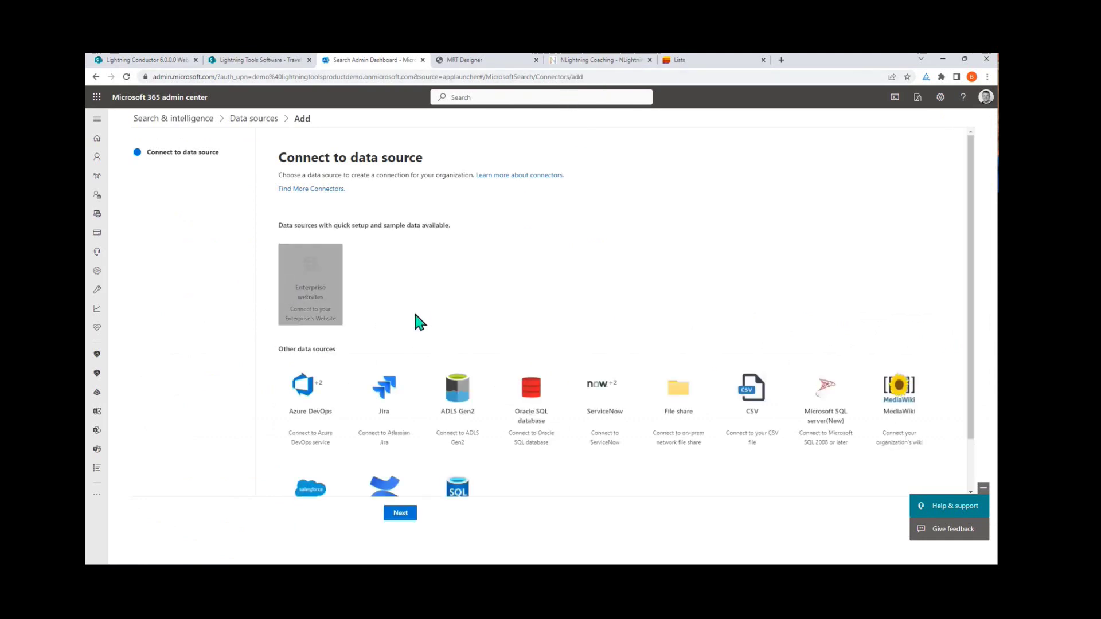
pyautogui.click(403, 514)
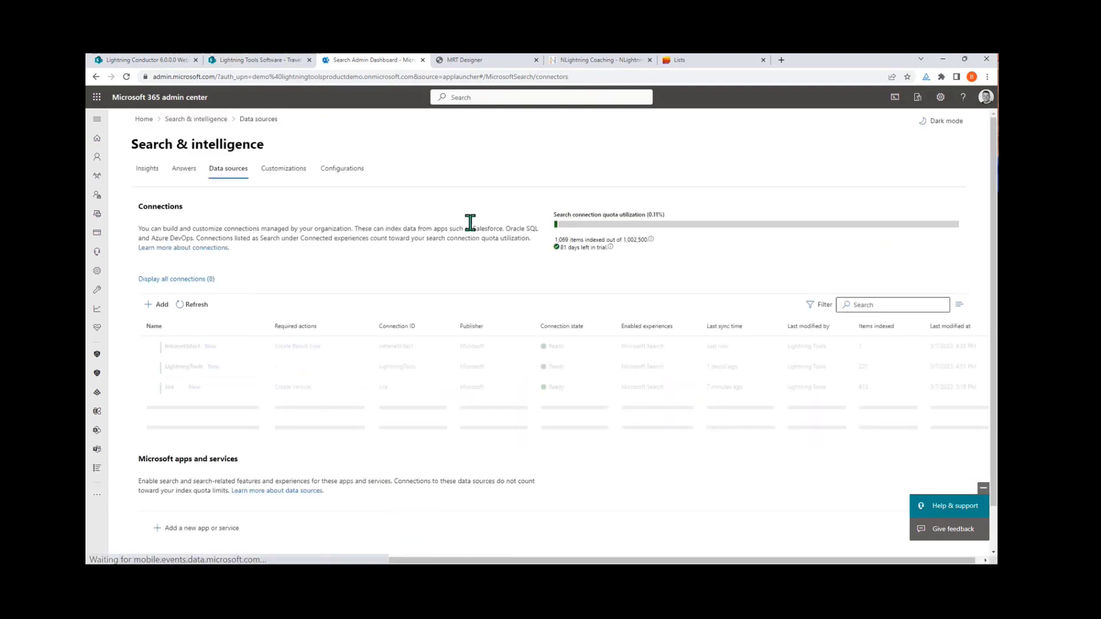
# Step: Switch to the NLightning Coaching website, dismiss the email sign-up popup and copy the site's address
pyautogui.click(594, 60)
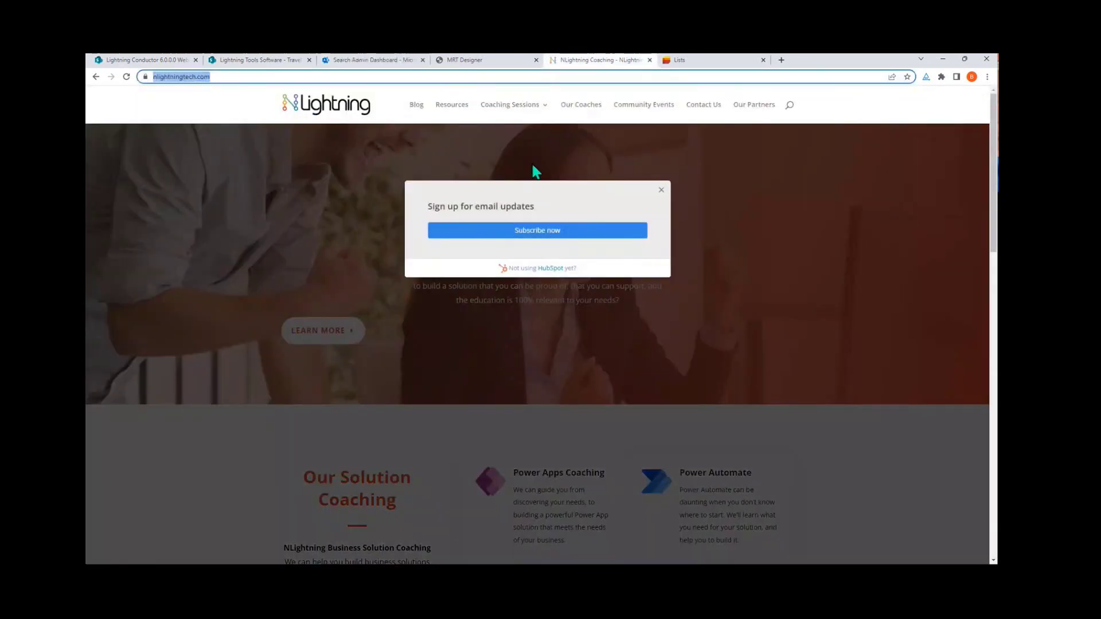
pyautogui.click(662, 189)
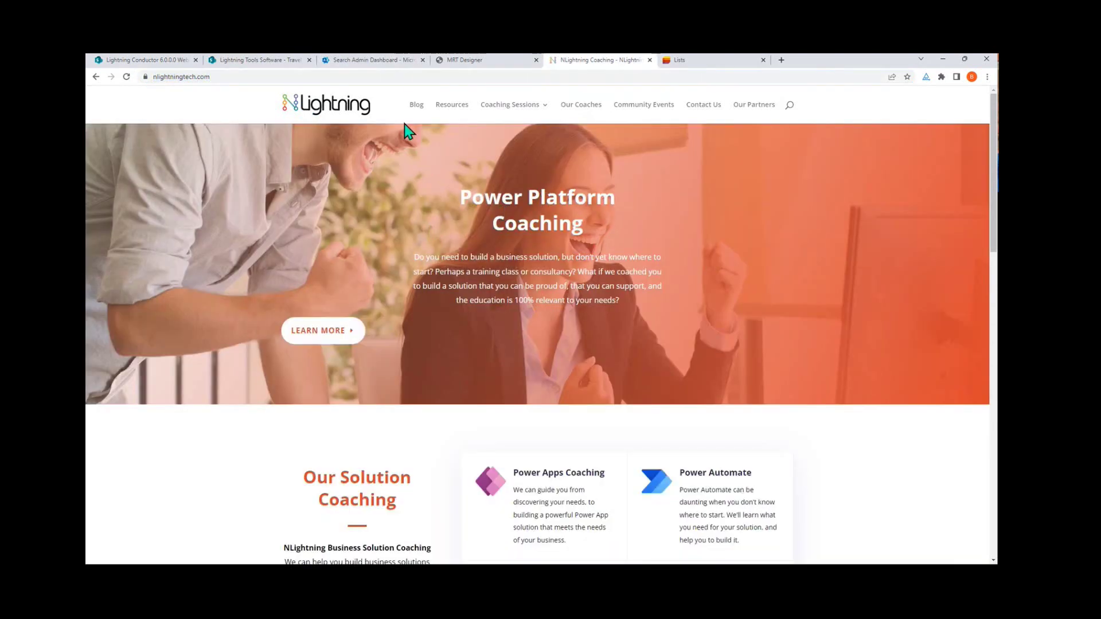
pyautogui.click(332, 76)
pyautogui.hotkey('ctrl', 'c')
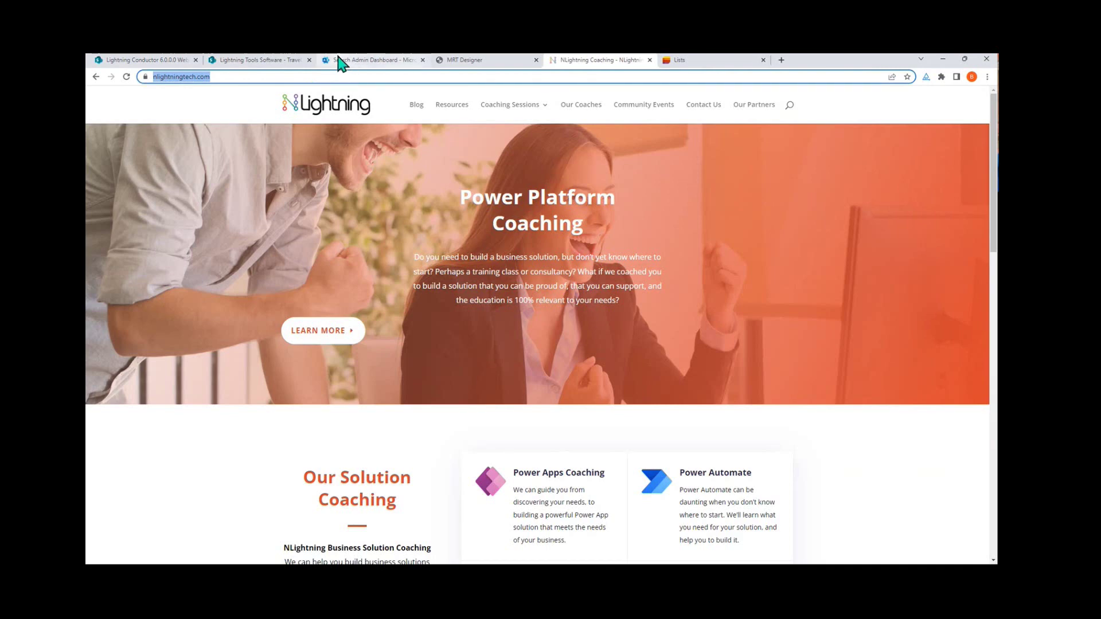
pyautogui.click(341, 63)
pyautogui.doubleClick(806, 201)
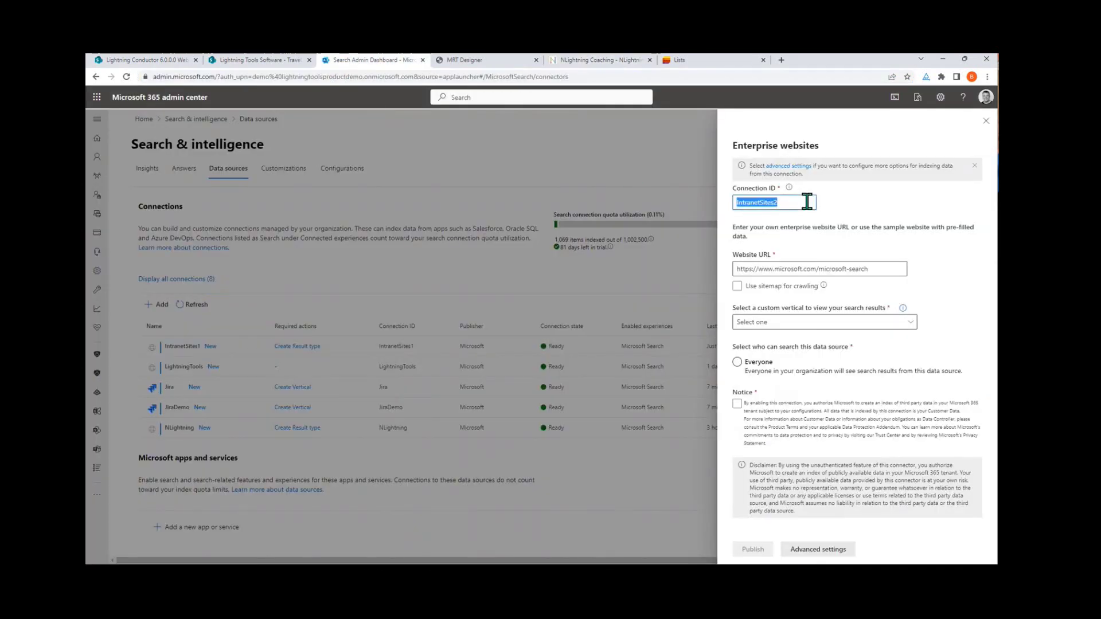
pyautogui.write('N')
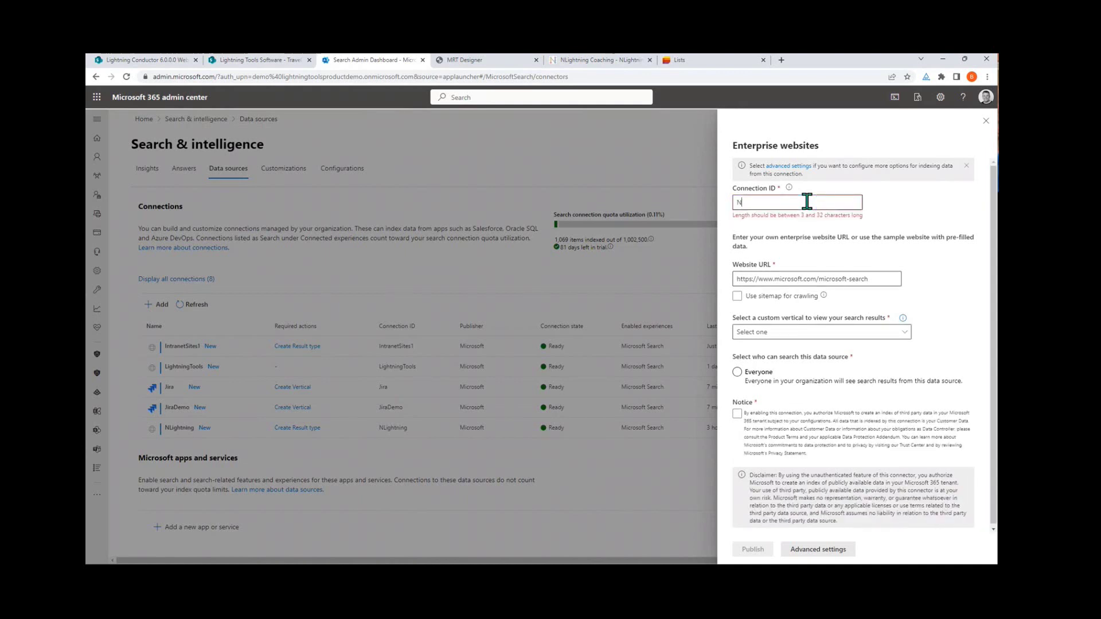
pyautogui.write('Lightning Co')
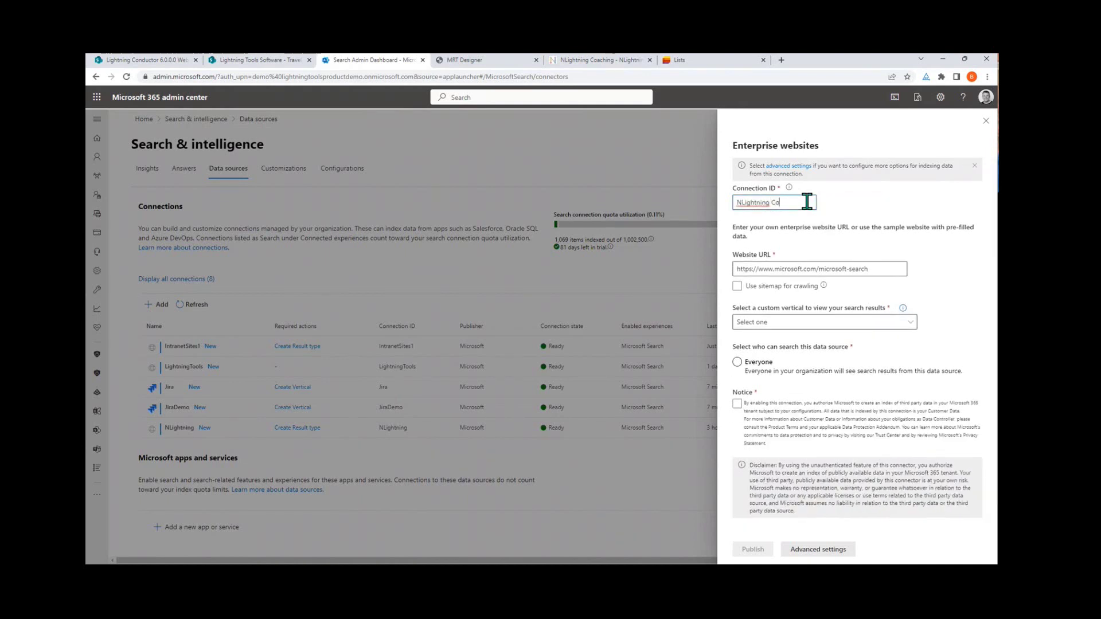
pyautogui.write('aching')
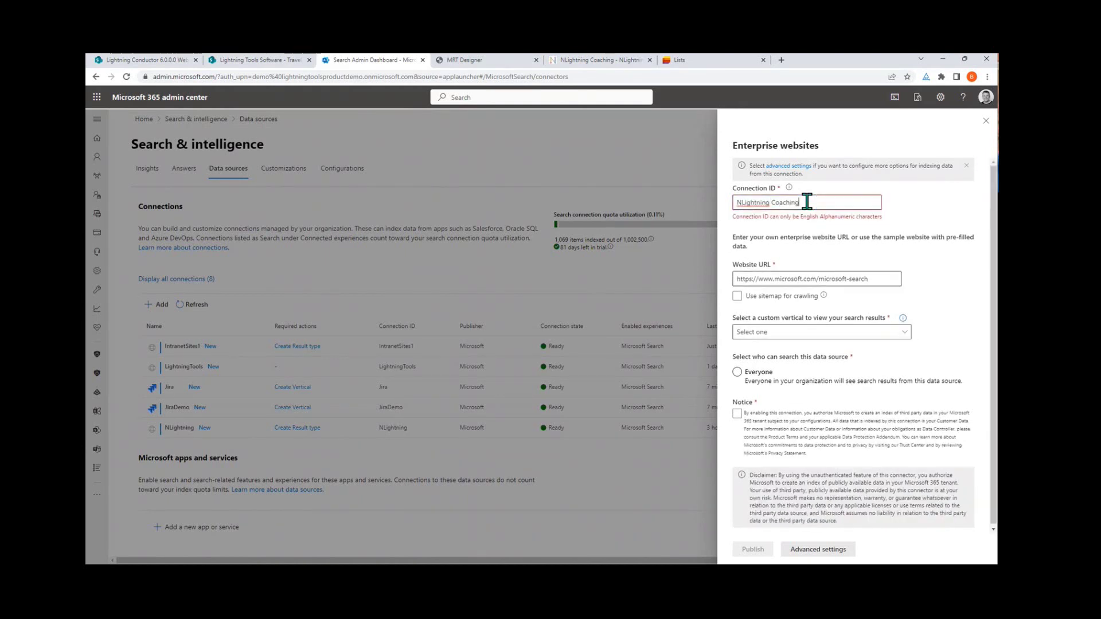
pyautogui.write('2')
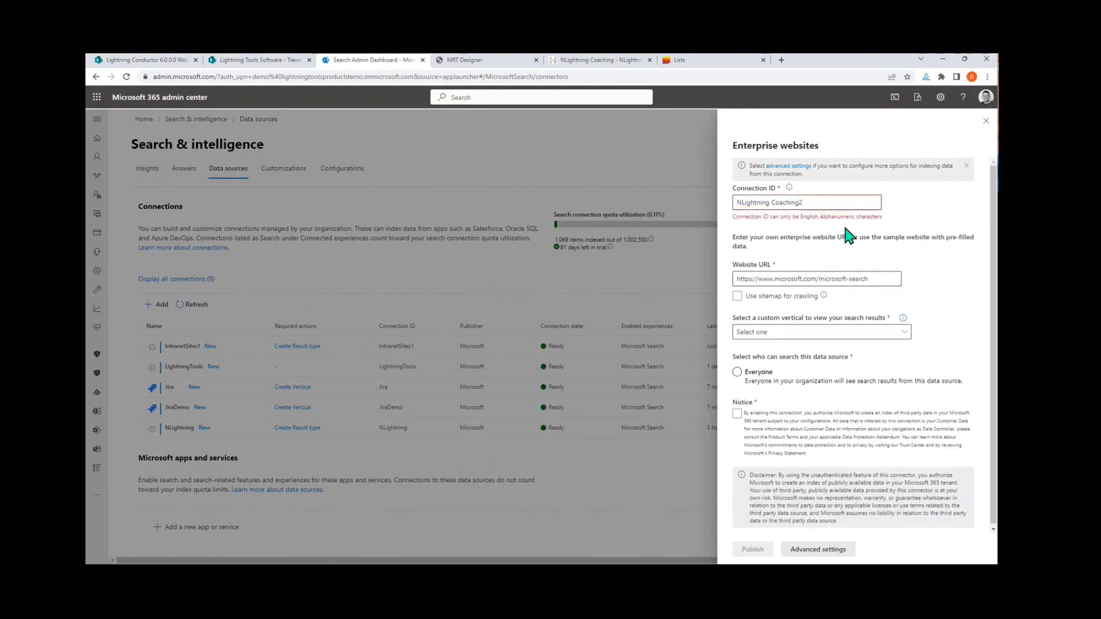
pyautogui.click(768, 203)
pyautogui.press('BackSpace')
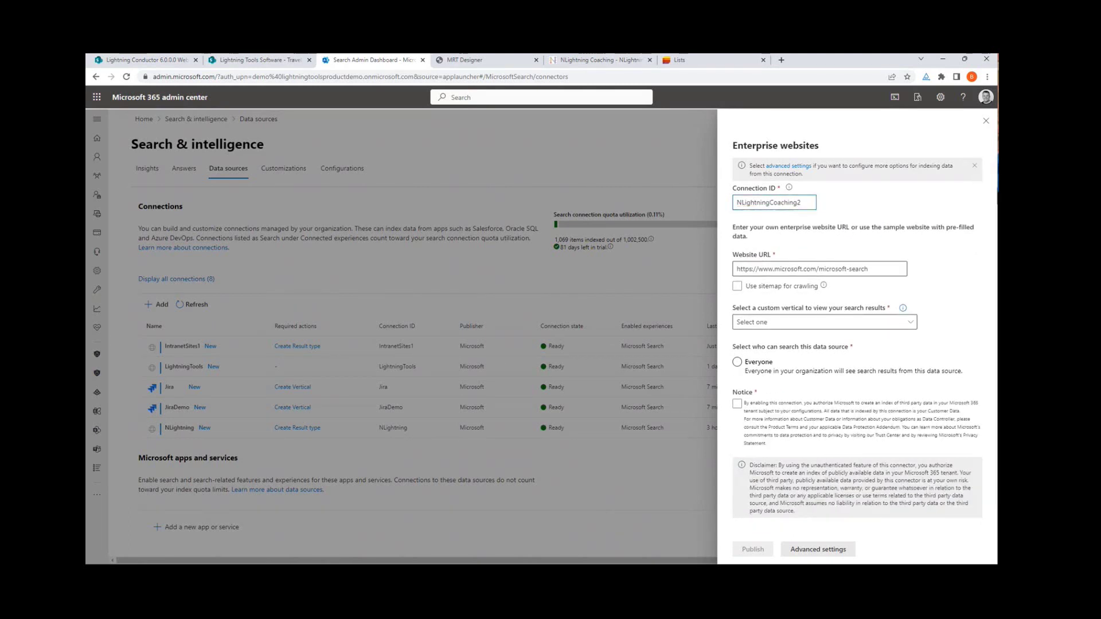
pyautogui.moveTo(876, 268); pyautogui.dragTo(547, 288)
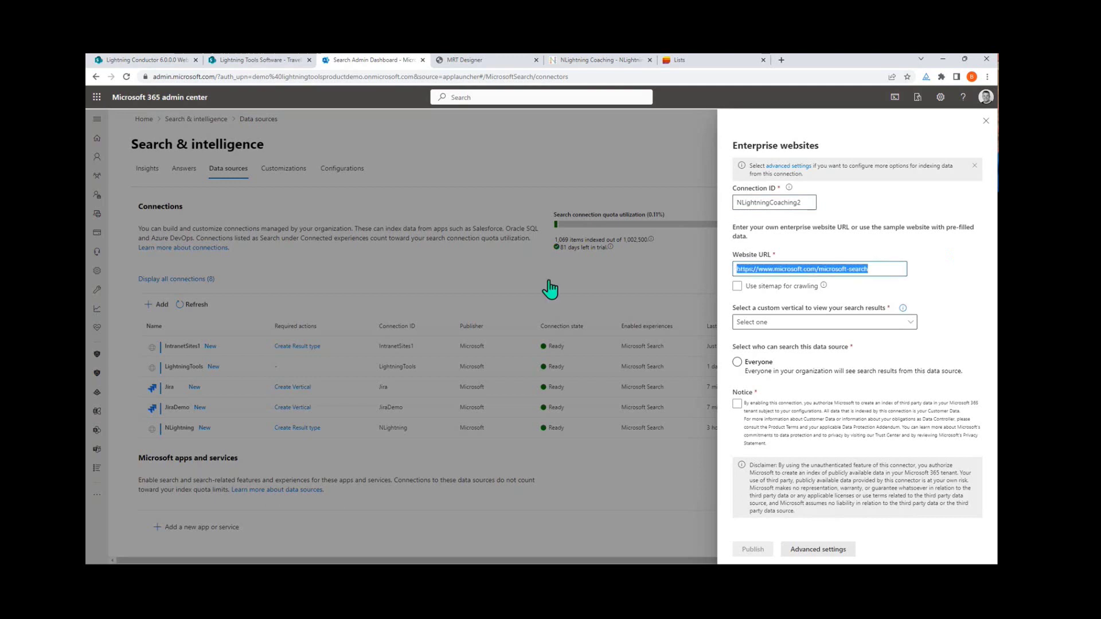
pyautogui.hotkey('ctrl', 'v')
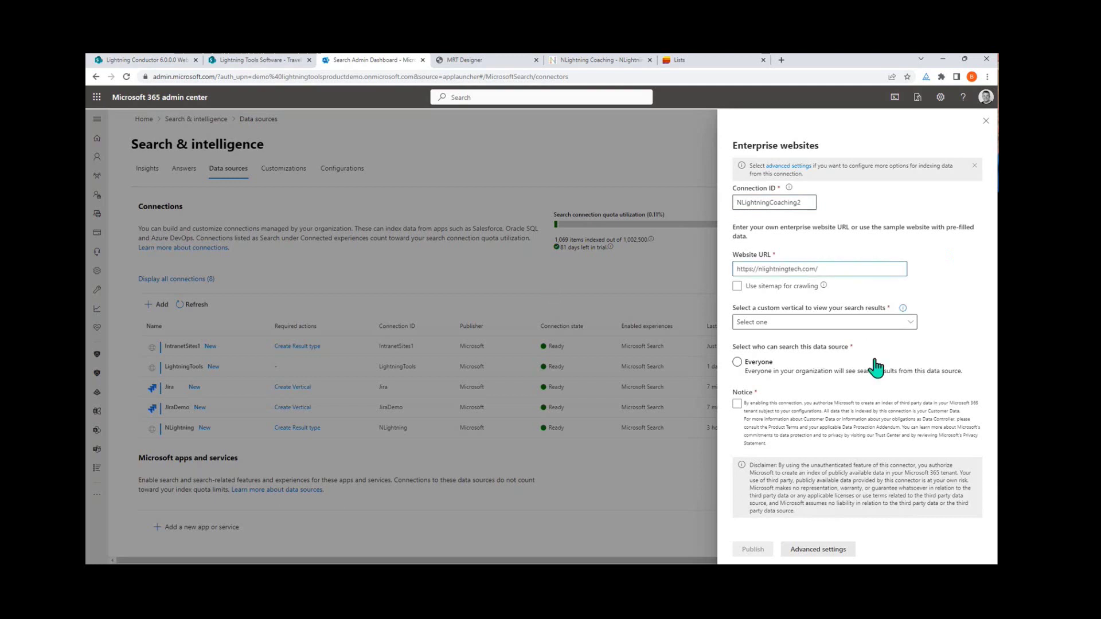
# Step: Let Everyone search the data source, accept the notice and enable the sitemap for crawling
pyautogui.click(866, 324)
pyautogui.click(949, 324)
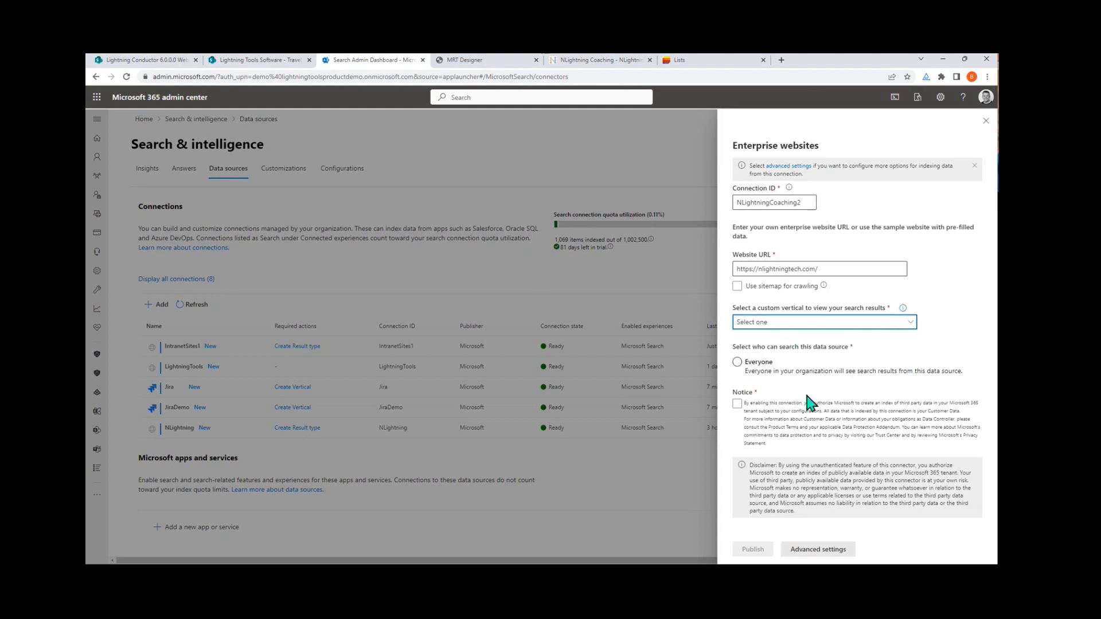
pyautogui.click(756, 367)
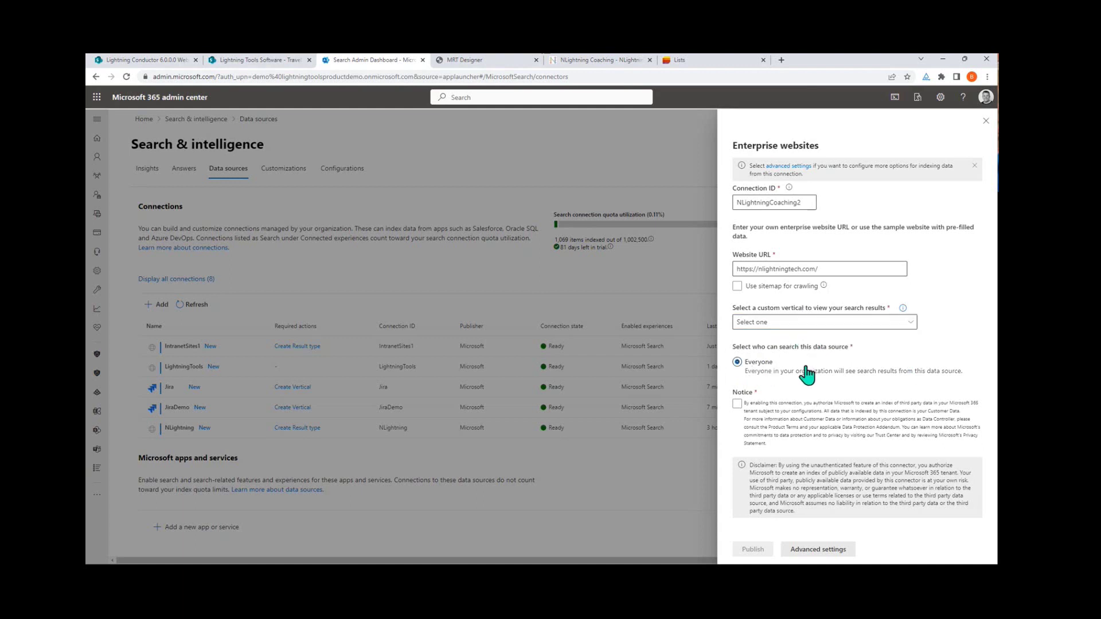
pyautogui.click(737, 404)
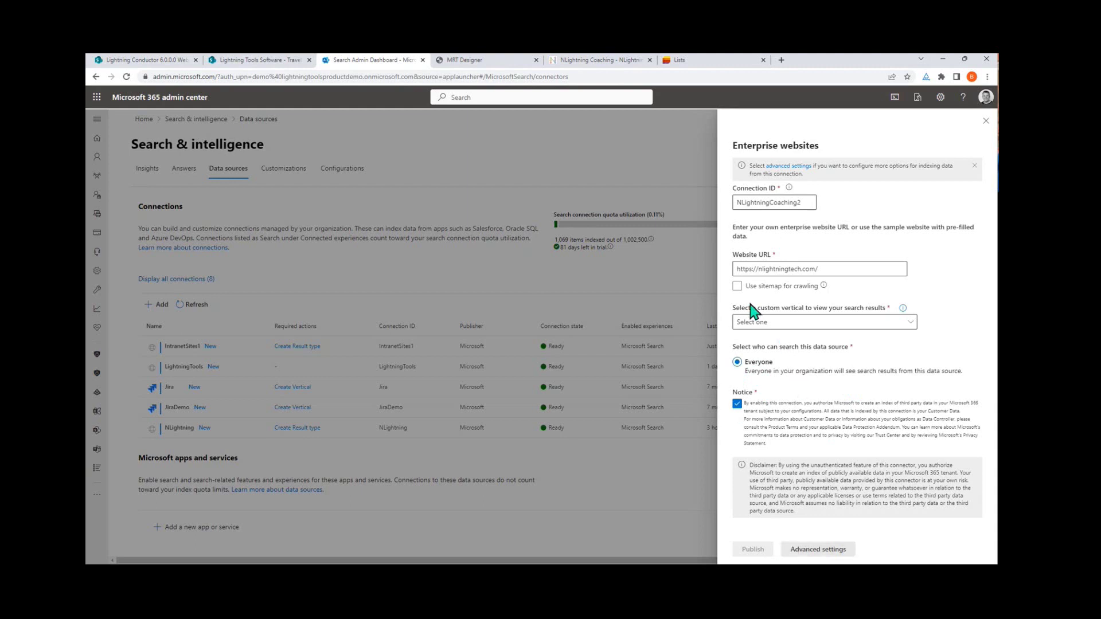
pyautogui.click(738, 287)
# Step: Add a new custom vertical named Coaching for the search results, then publish the connection and close the confirmation
pyautogui.click(810, 322)
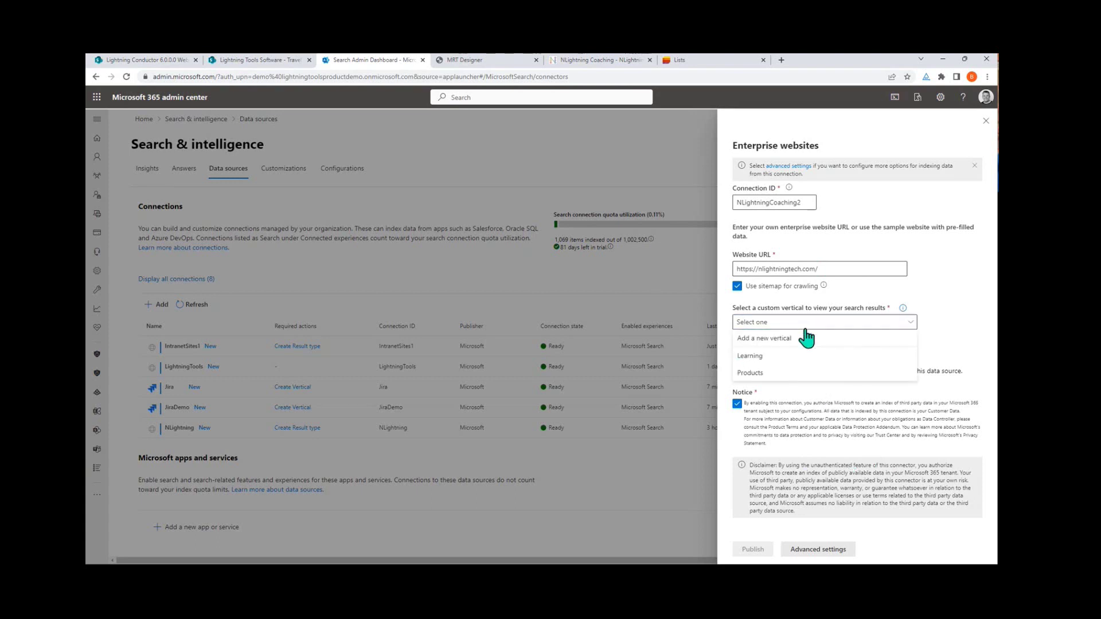
pyautogui.click(797, 340)
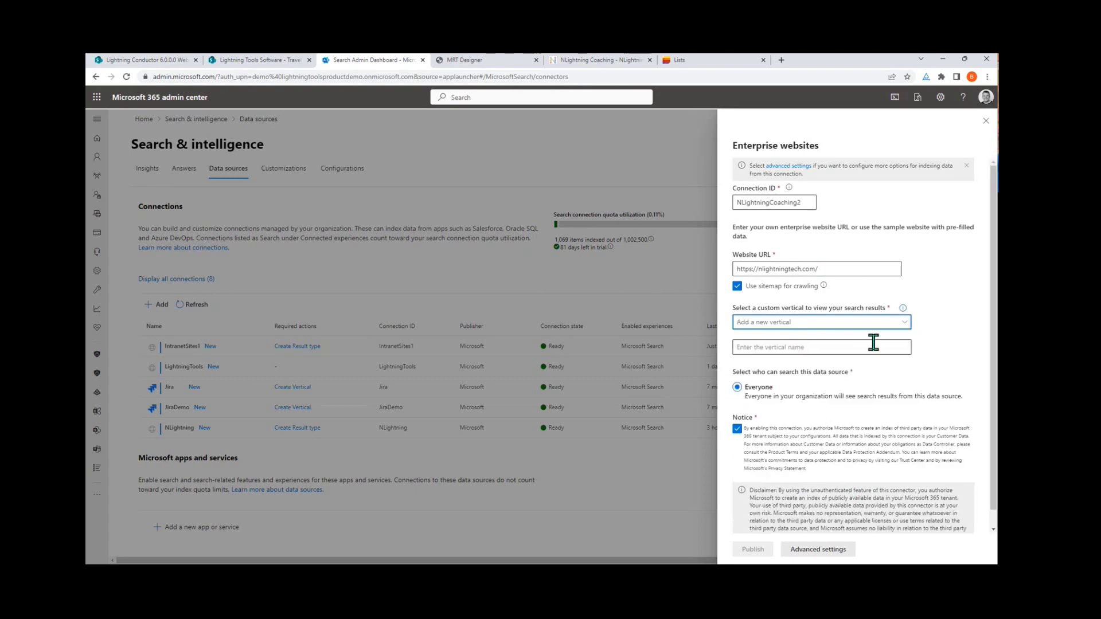
pyautogui.click(851, 347)
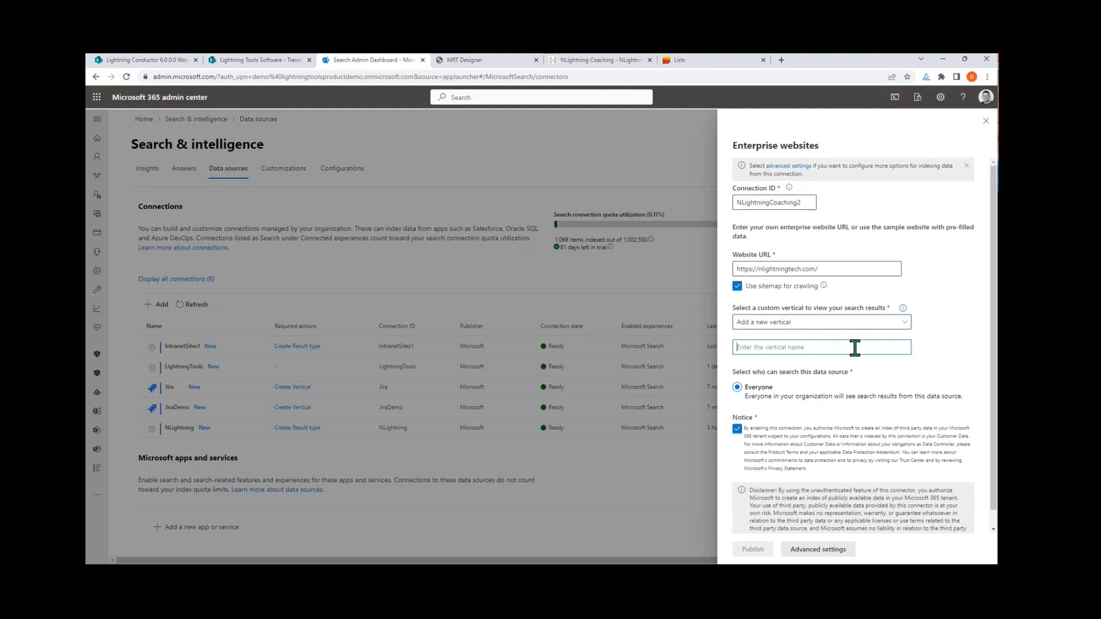
pyautogui.write('Coaching')
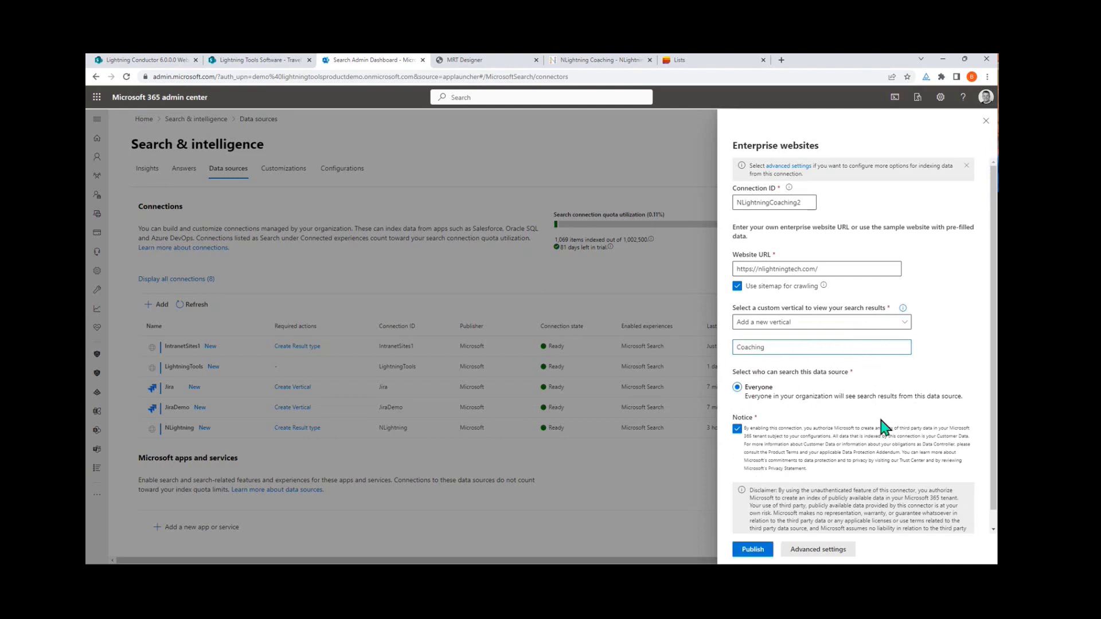
pyautogui.click(757, 547)
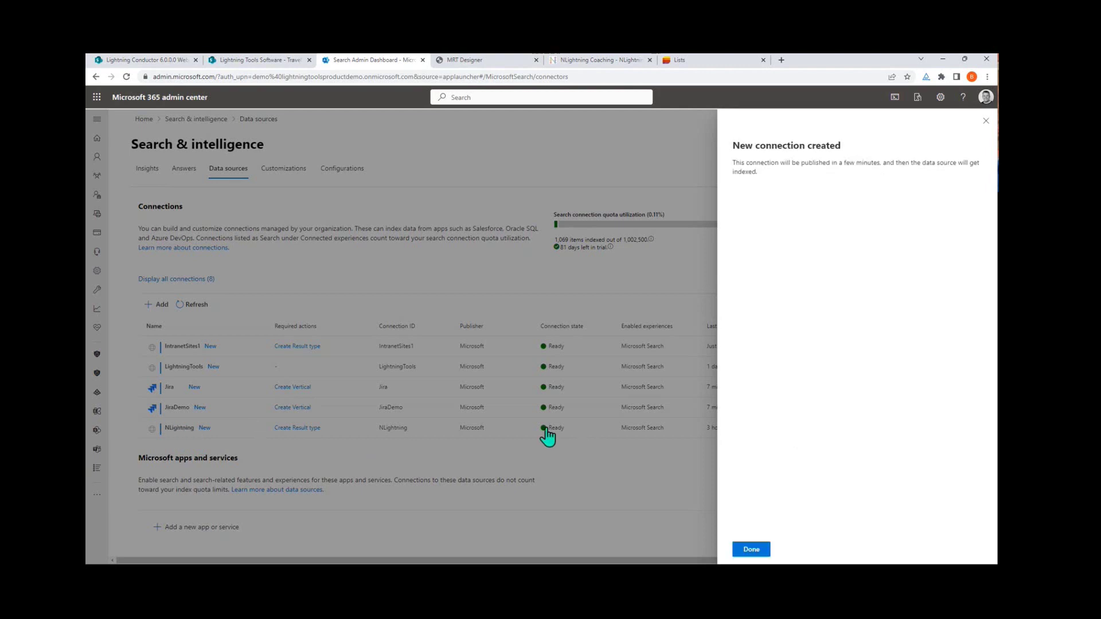
pyautogui.click(750, 550)
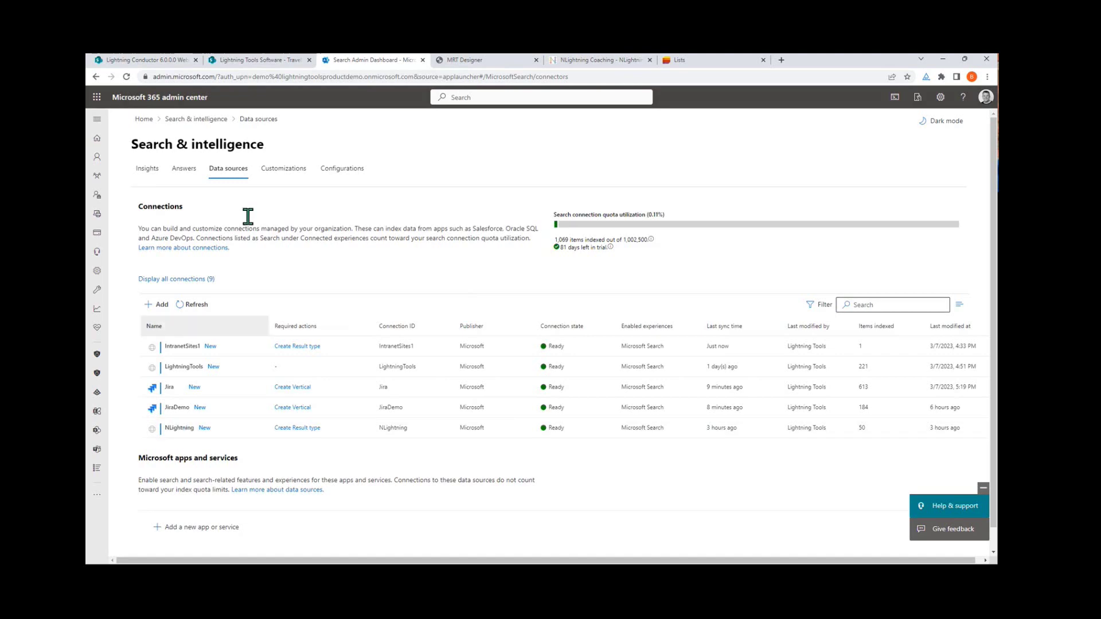
# Step: Return to the Lightning Conductor page, add a view named NLightning and open its quick configuration
pyautogui.click(271, 61)
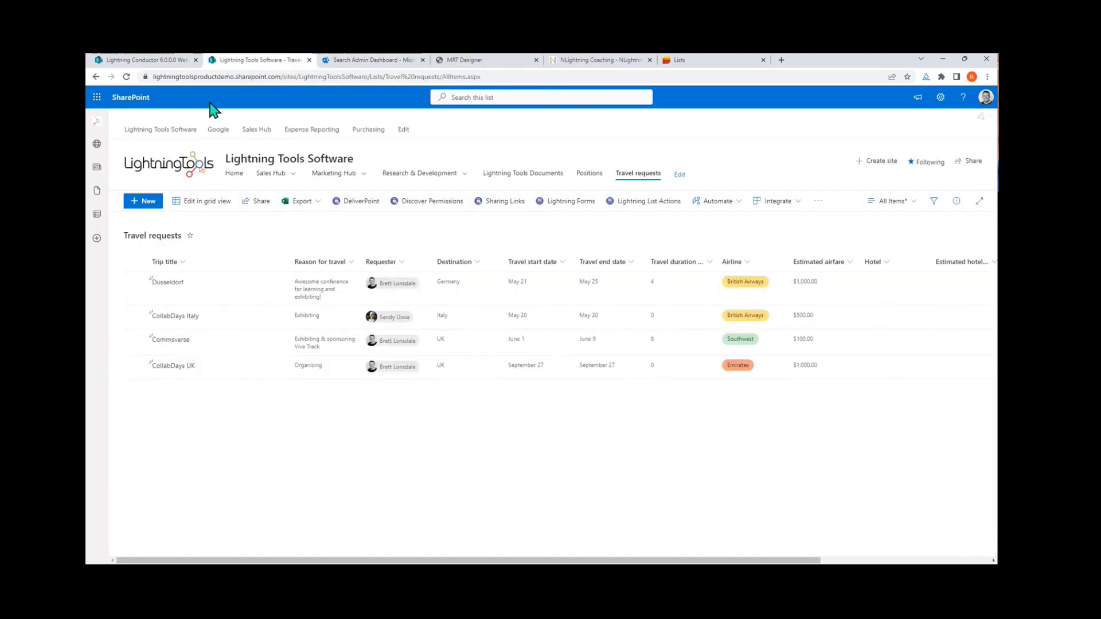
pyautogui.click(147, 60)
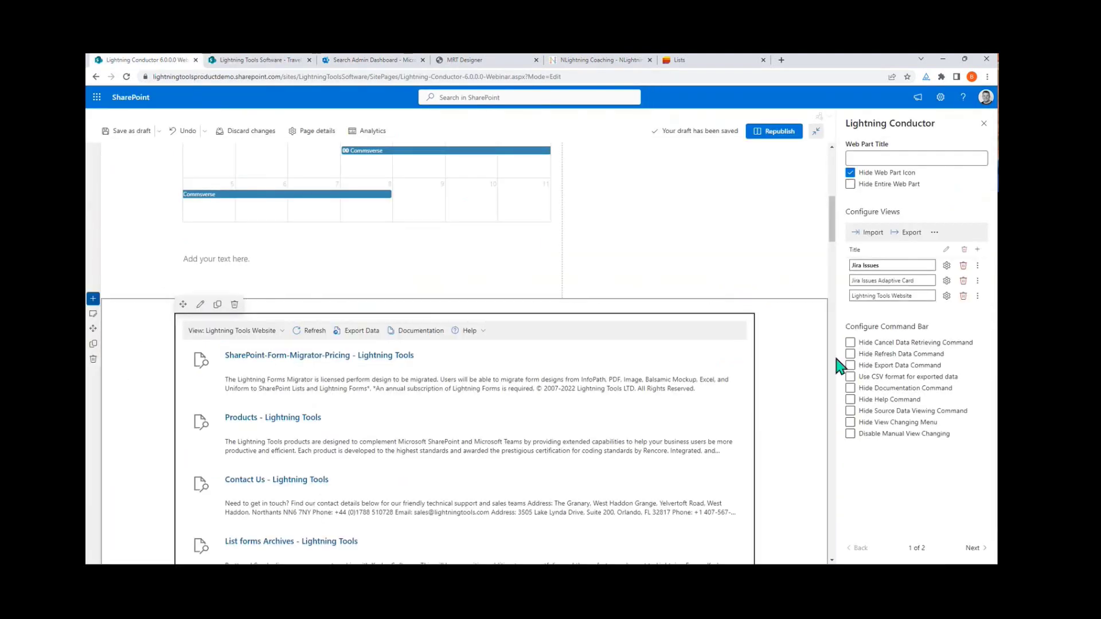
pyautogui.click(911, 311)
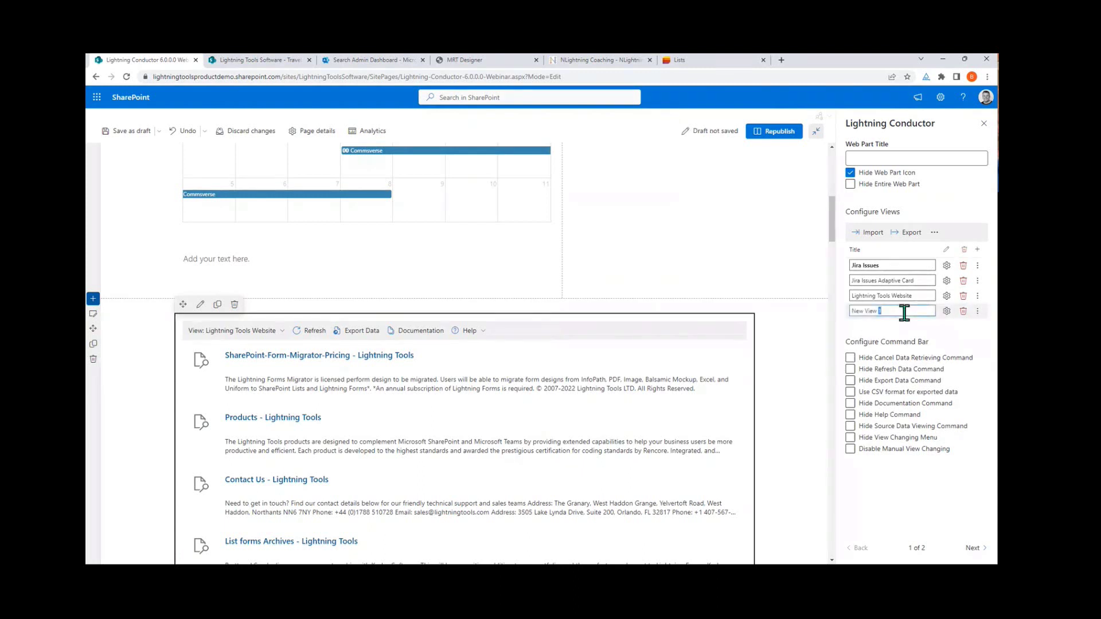
pyautogui.write('NLightning')
pyautogui.click(947, 310)
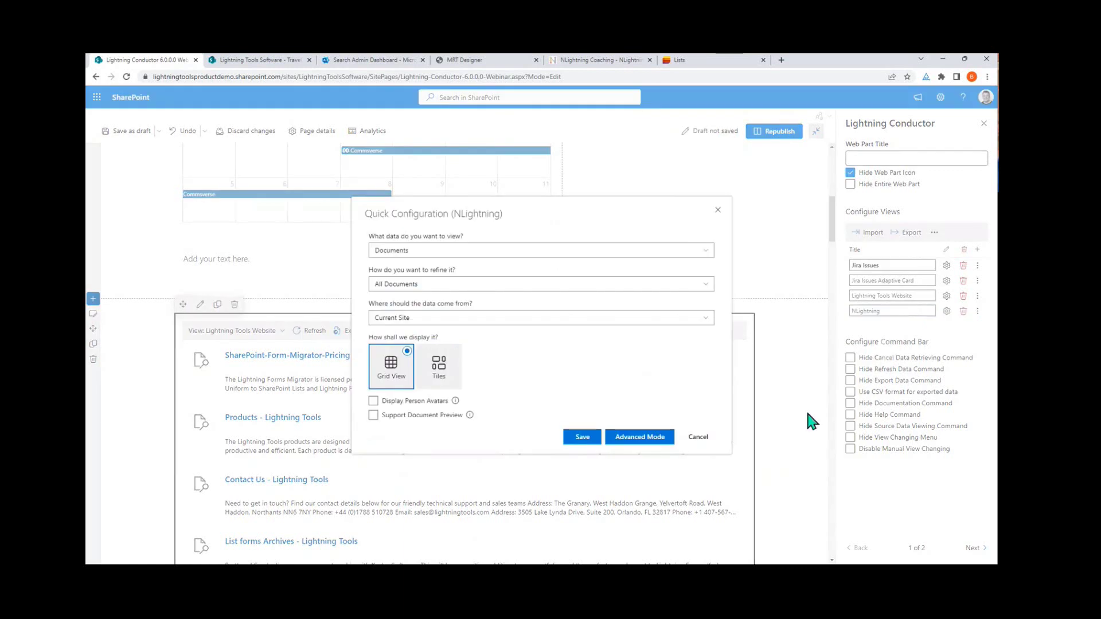
# Step: Switch the NLightning view to advanced configuration and set its data source provider to Graph Connectors Rollup Engine Provider
pyautogui.click(640, 438)
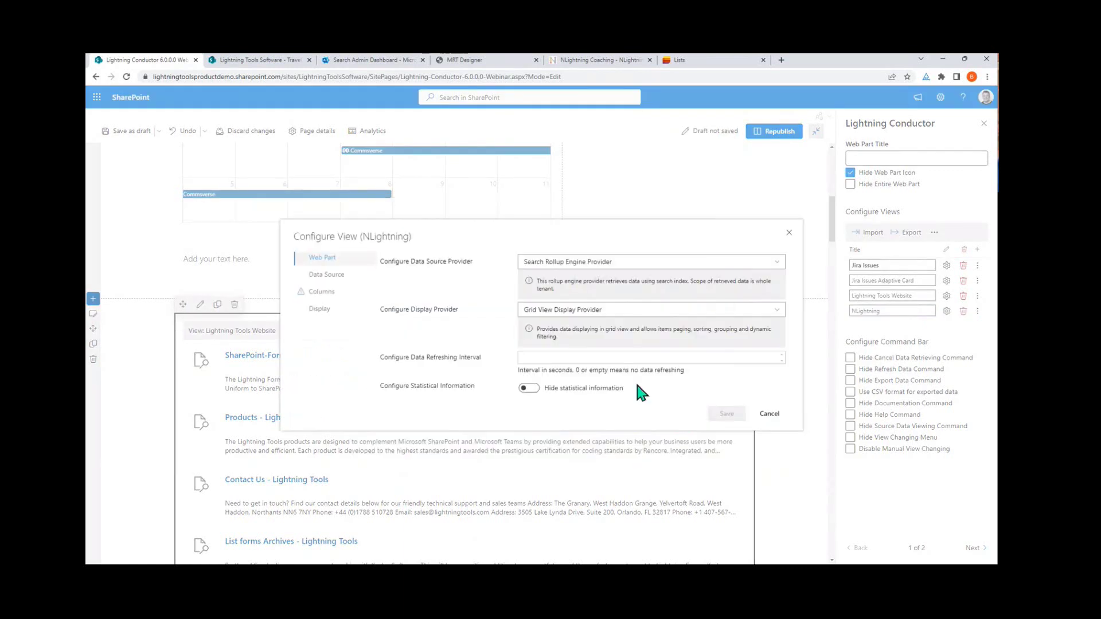
pyautogui.click(579, 262)
pyautogui.click(579, 338)
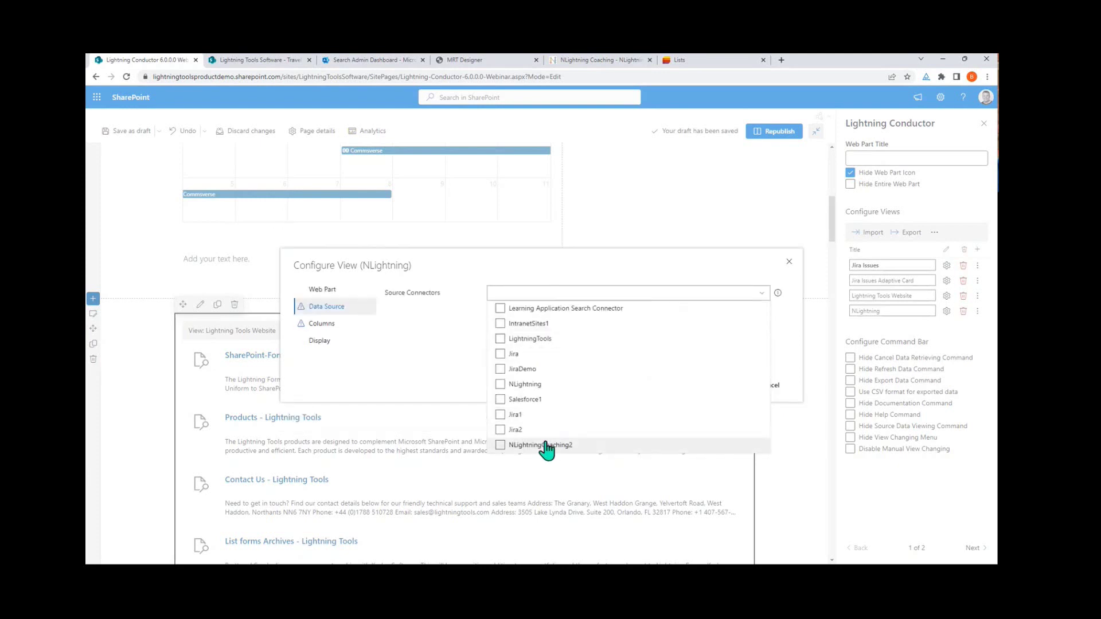
# Step: Pick NLightningCoaching2 as the view's only source connector and load its columns
pyautogui.click(500, 386)
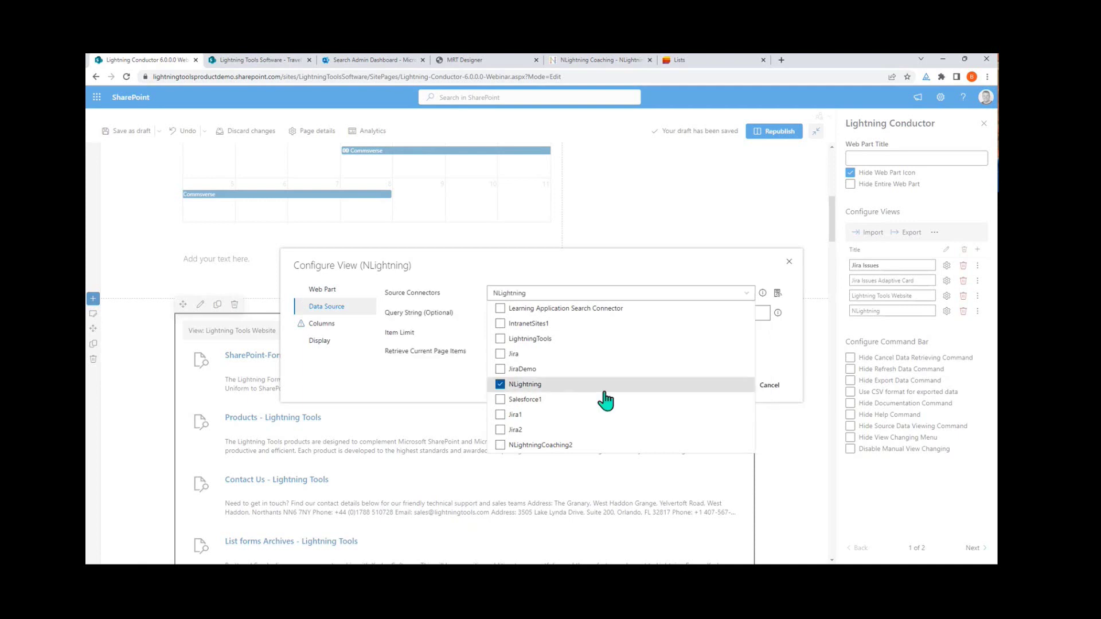
pyautogui.click(501, 446)
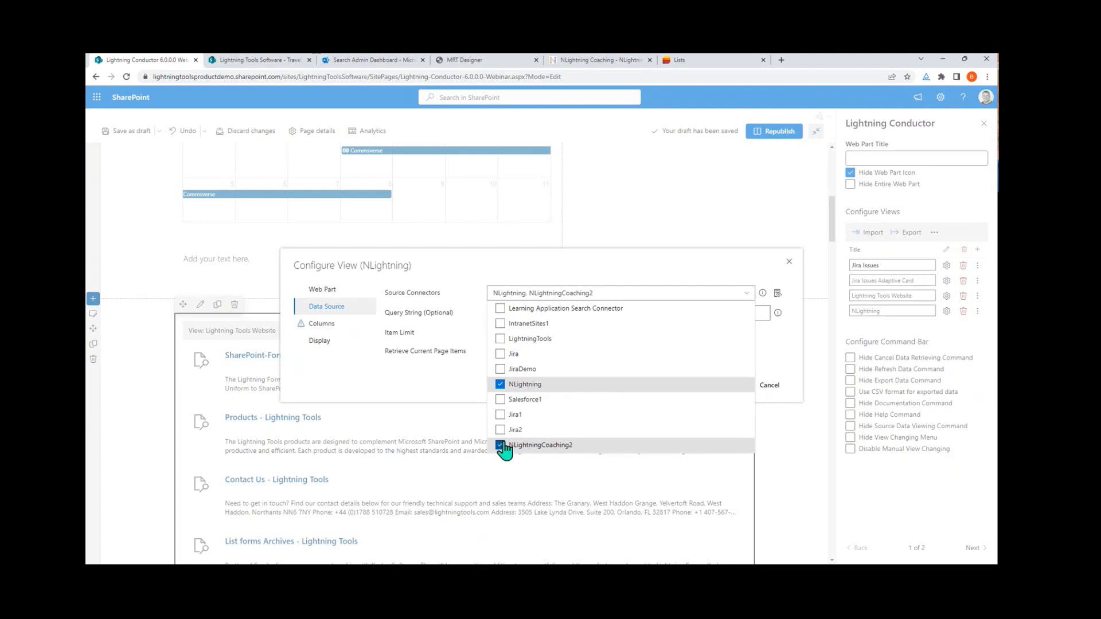
pyautogui.click(501, 446)
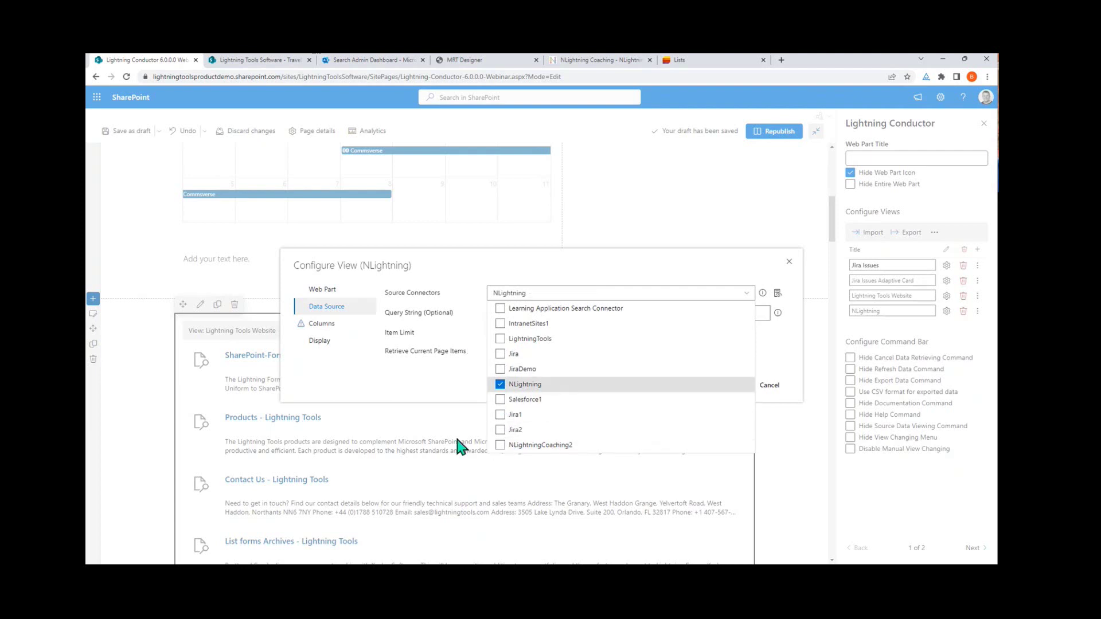
pyautogui.click(500, 384)
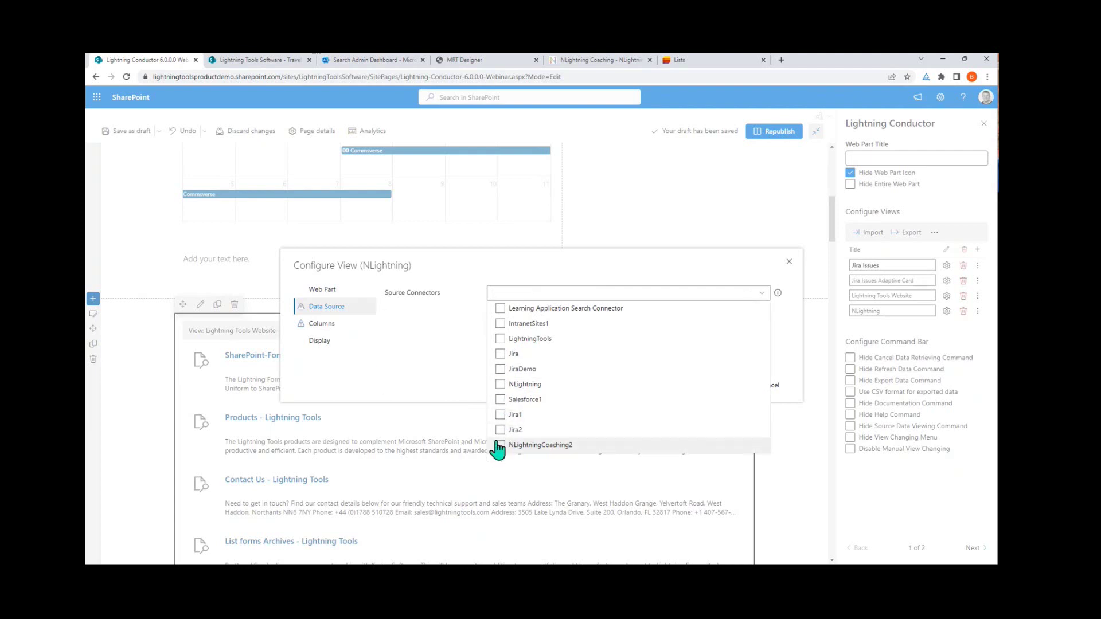
pyautogui.click(500, 445)
pyautogui.click(322, 327)
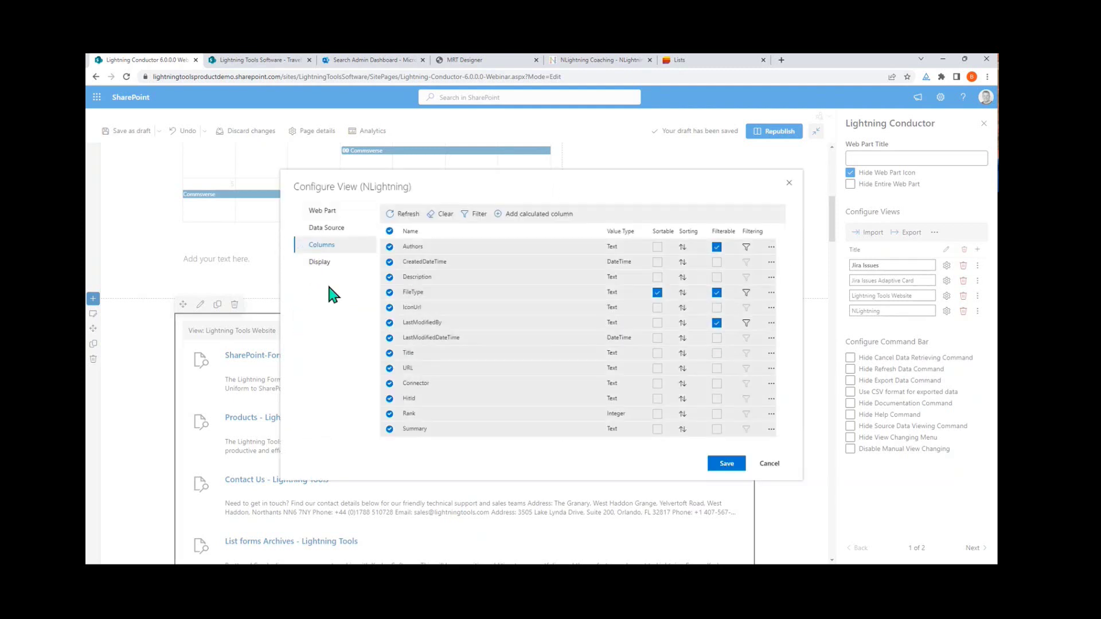
# Step: Set the grid to 50 records per page, save the configuration and display the NLightning view in the web part
pyautogui.click(320, 262)
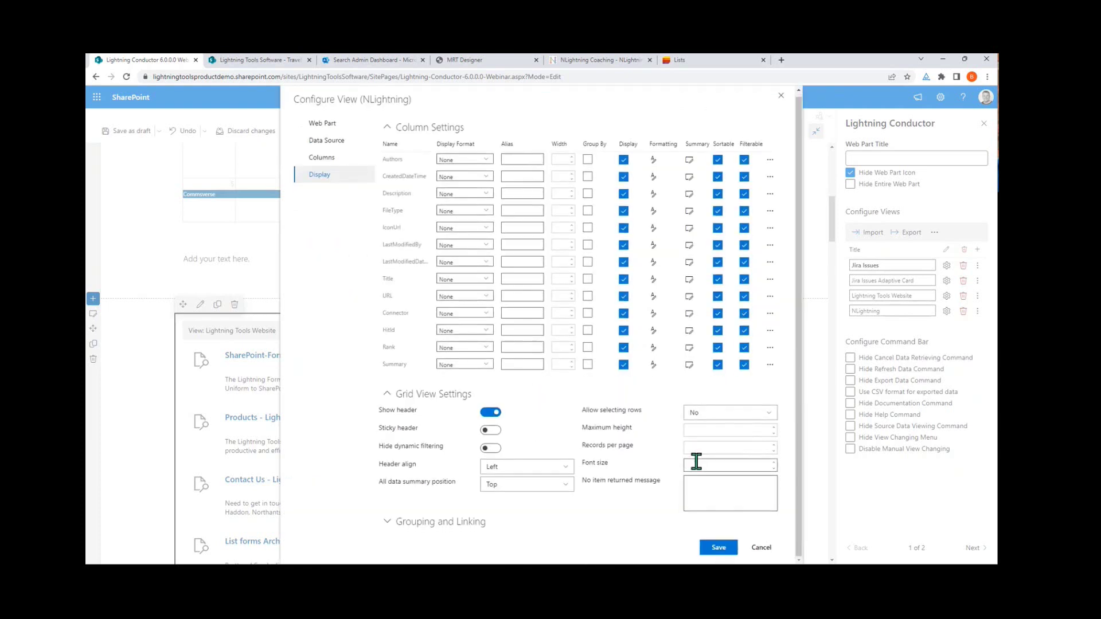
pyautogui.click(711, 447)
pyautogui.write('50')
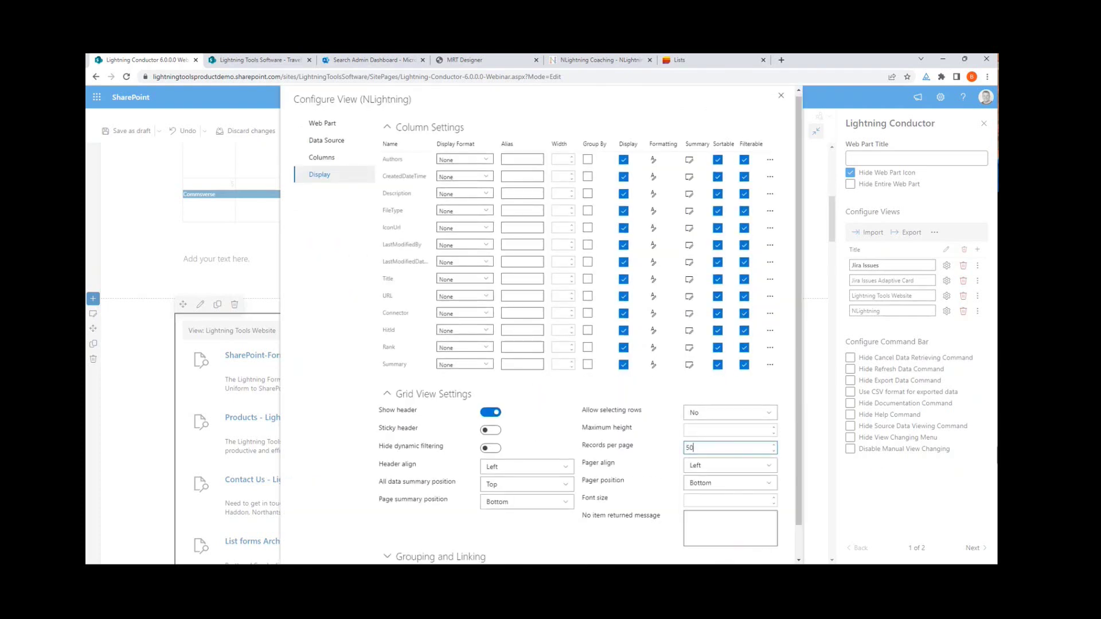
pyautogui.scroll(-2, 725, 500)
pyautogui.click(718, 549)
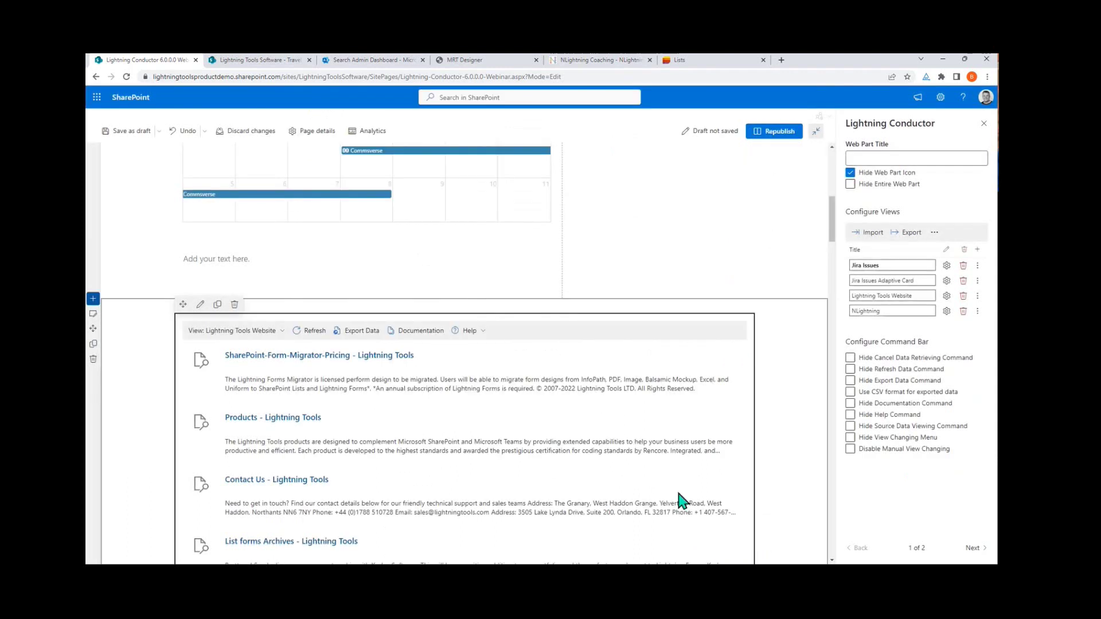
pyautogui.click(221, 332)
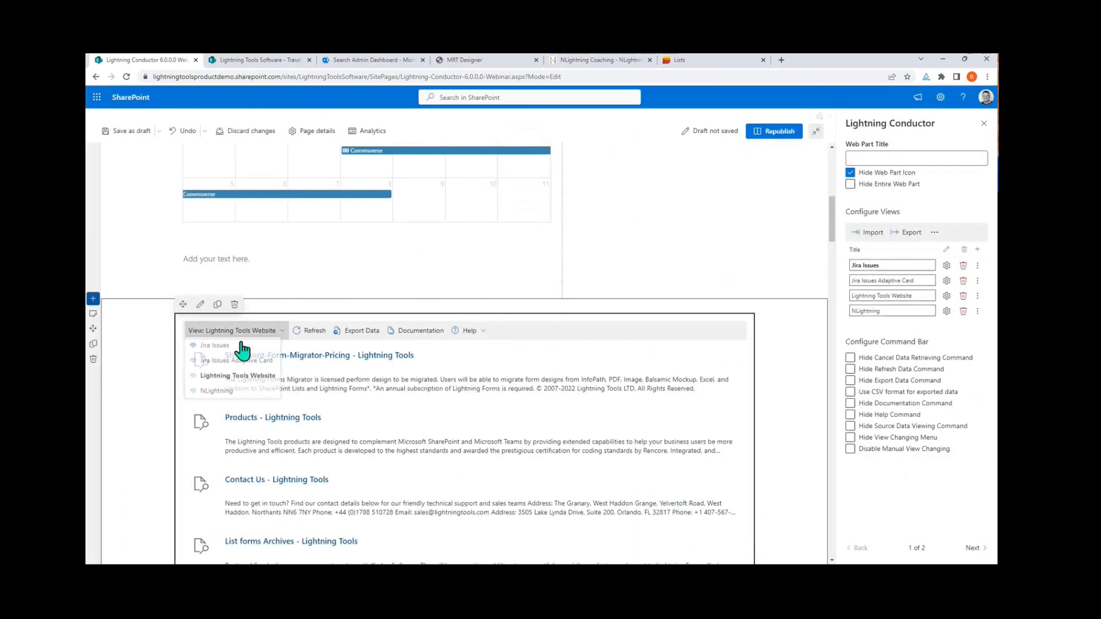
pyautogui.click(249, 395)
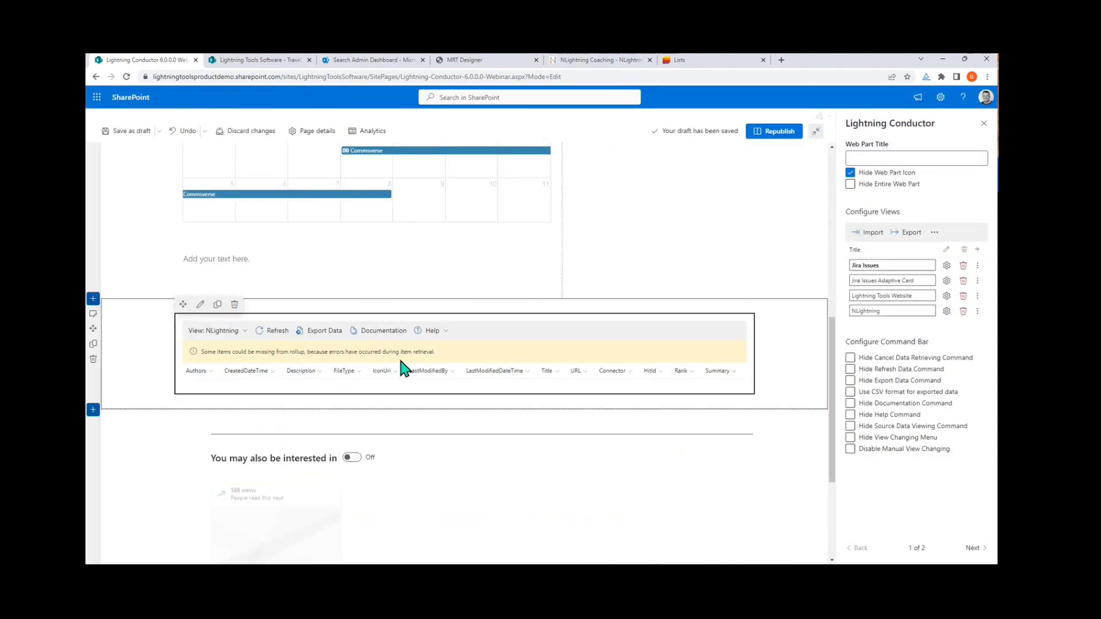
# Step: Change the NLightning view's source connector to NLightning only, save the configuration and look through the listed items
pyautogui.click(945, 311)
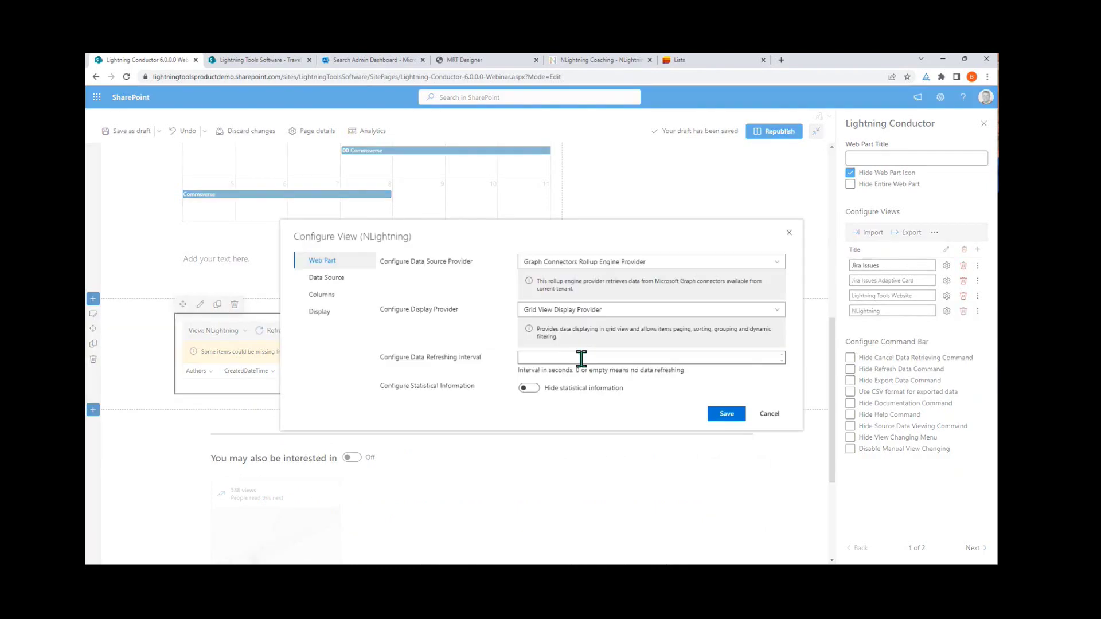
pyautogui.click(324, 277)
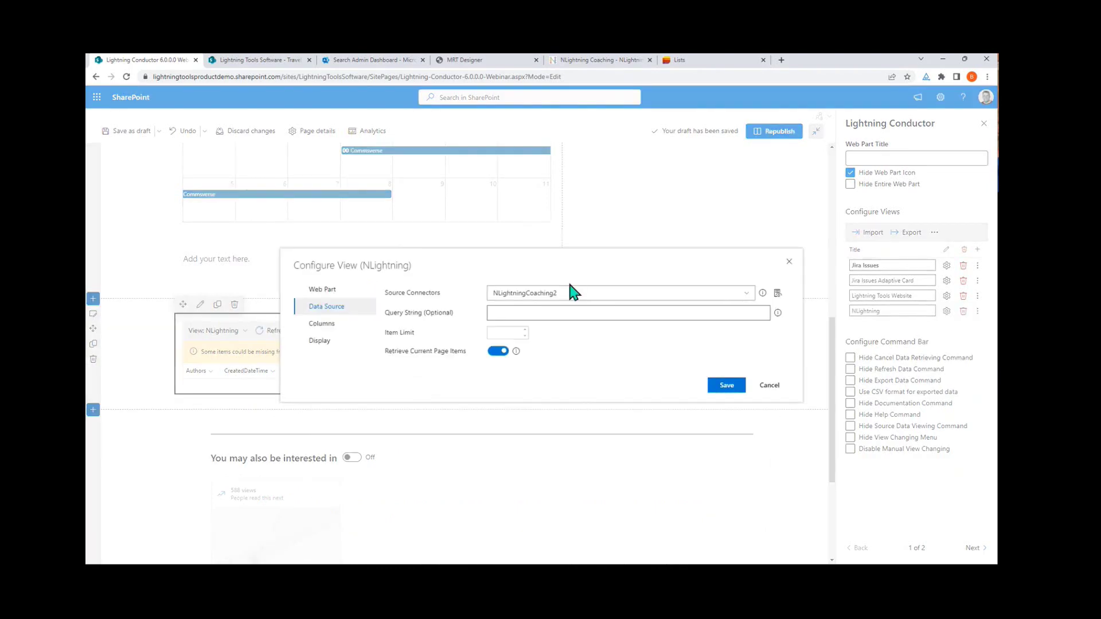
pyautogui.click(570, 293)
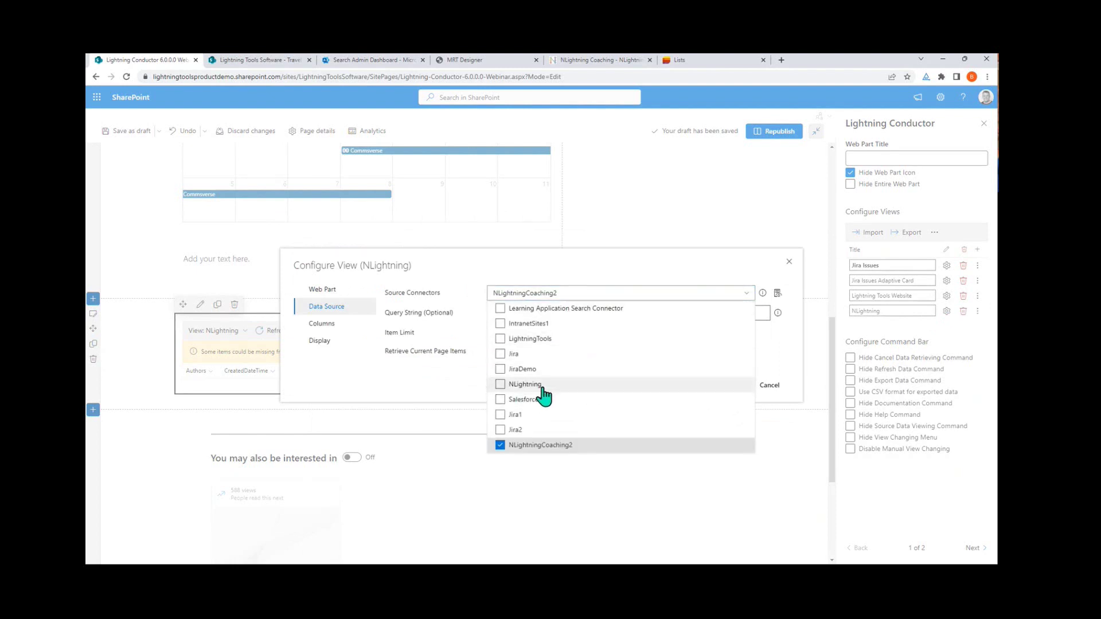
pyautogui.click(540, 385)
pyautogui.click(515, 446)
pyautogui.click(447, 393)
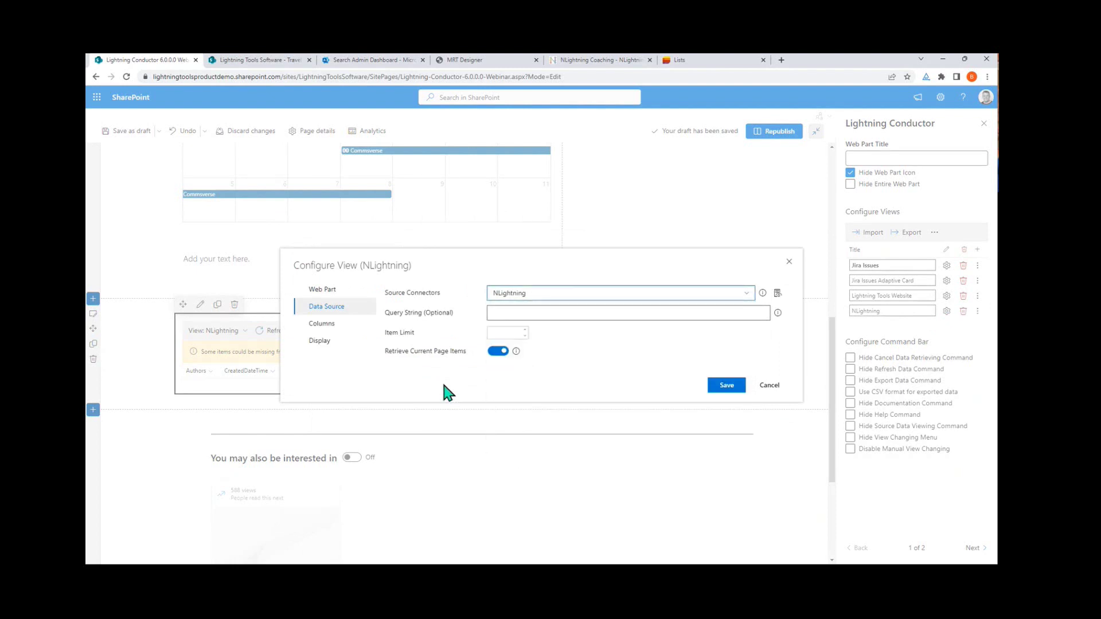
pyautogui.click(724, 385)
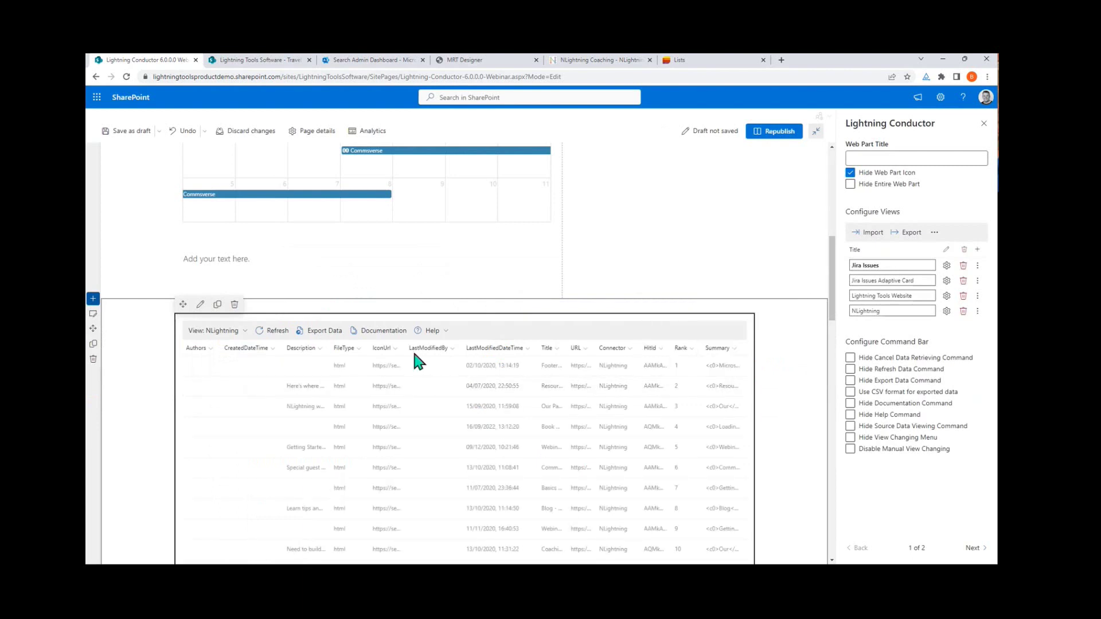
pyautogui.scroll(-5, 421, 481)
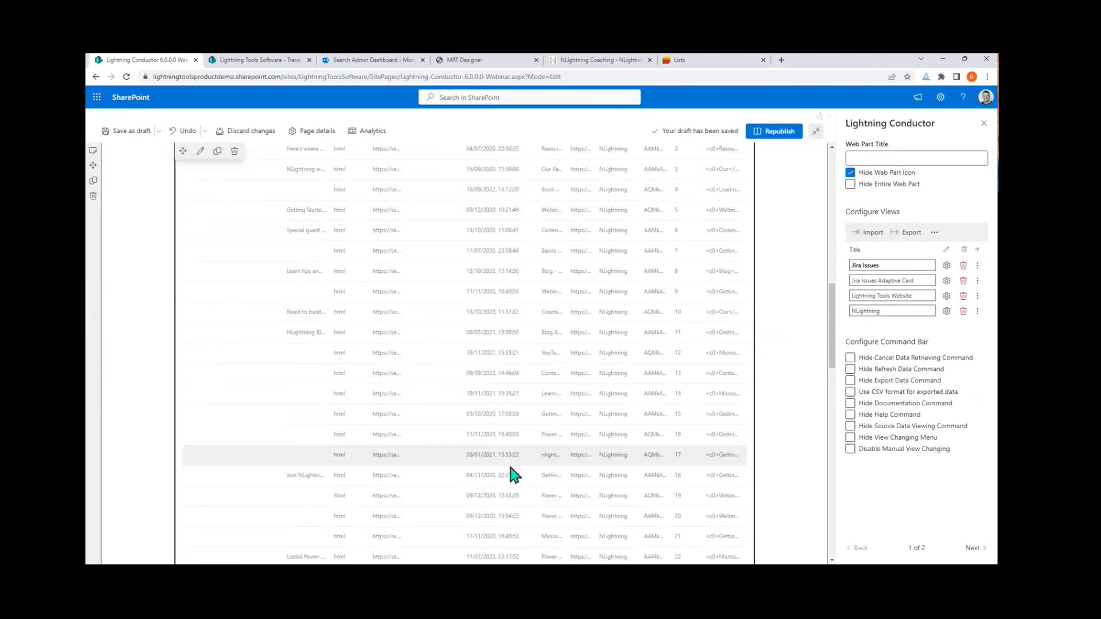
pyautogui.scroll(2, 487, 461)
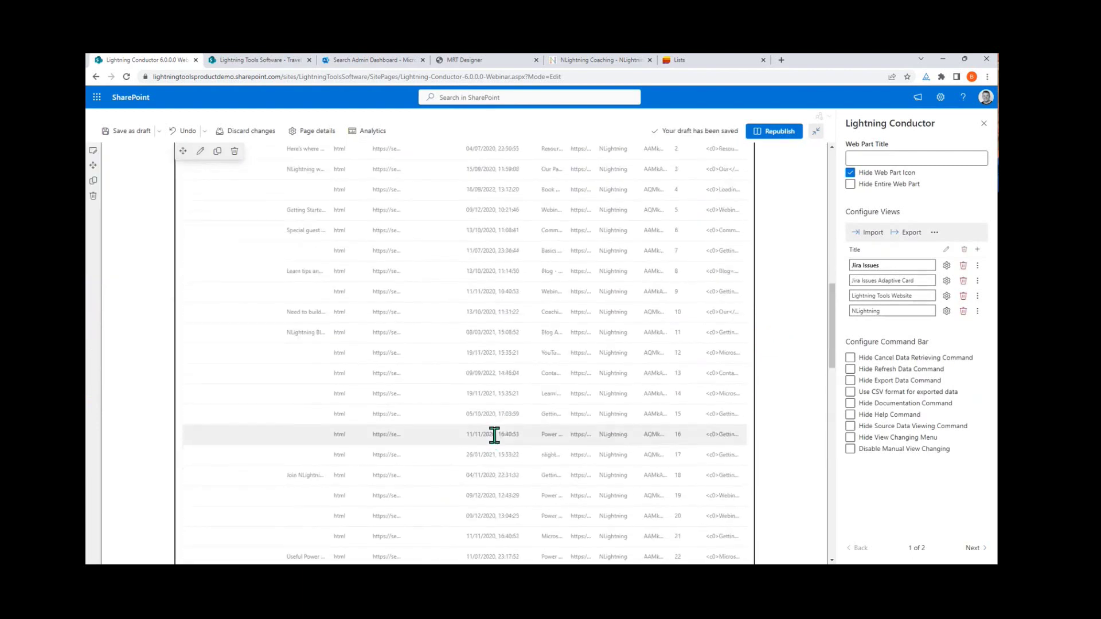
pyautogui.scroll(4, 494, 435)
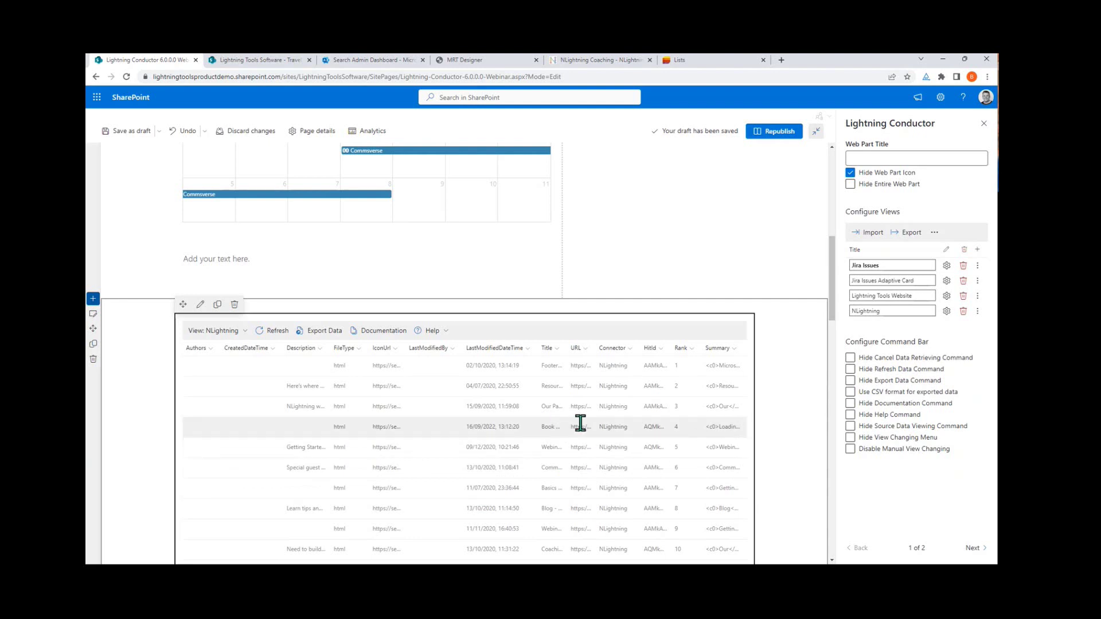
# Step: Add a view named "Documents from the tenant!" and open its quick configuration
pyautogui.click(977, 249)
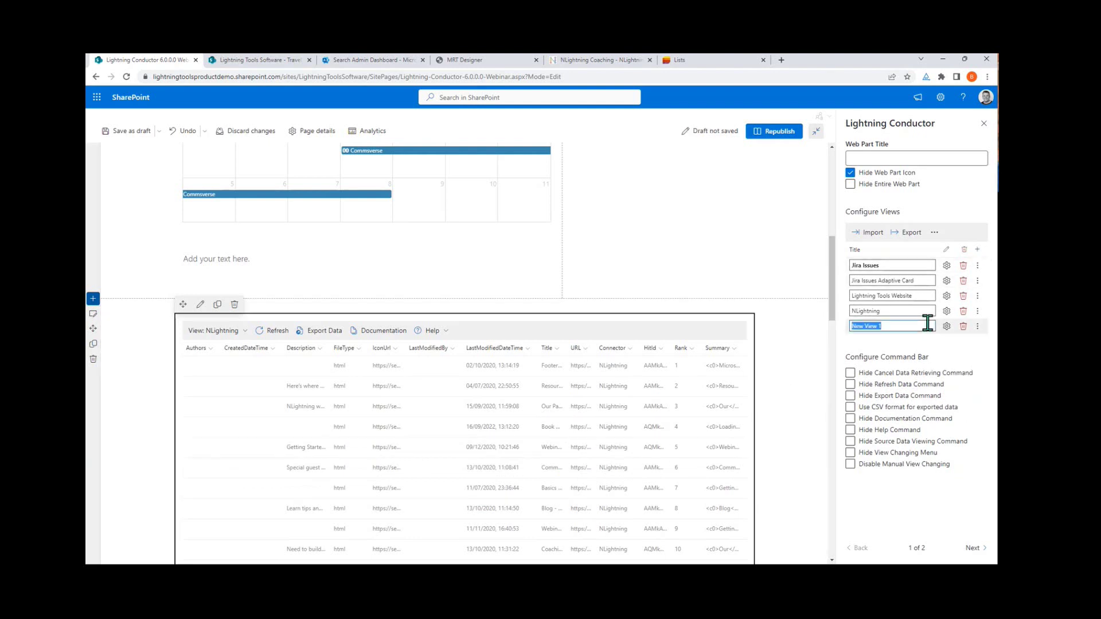
pyautogui.write('Documents from the tenant!')
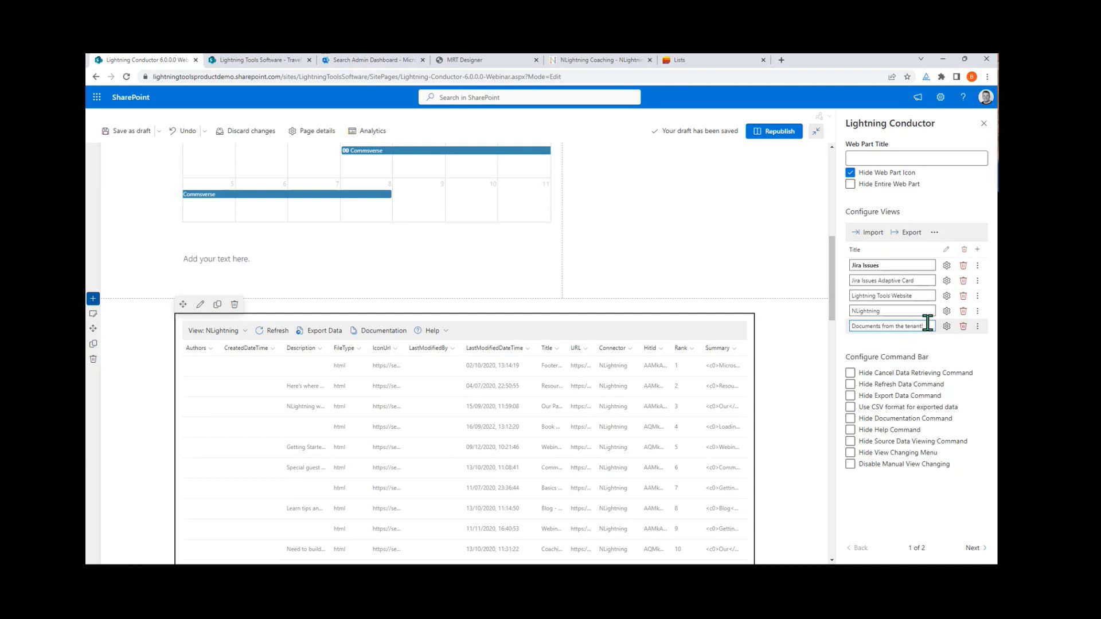
pyautogui.click(945, 326)
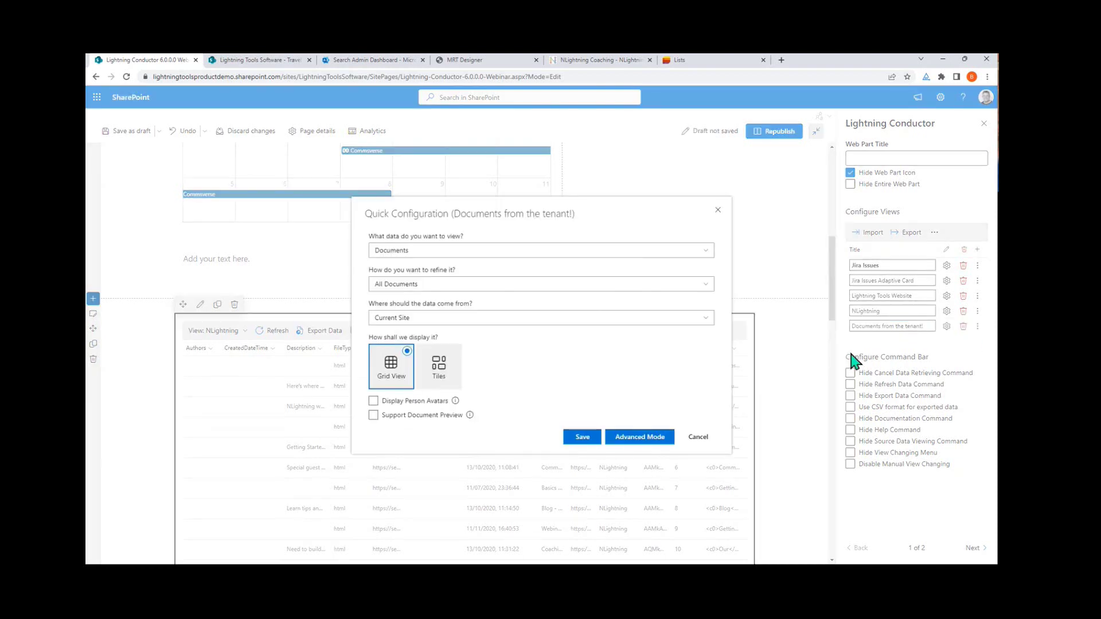
# Step: Have the view take all documents from the Current Tenant with person avatars displayed, and save the configuration
pyautogui.click(446, 285)
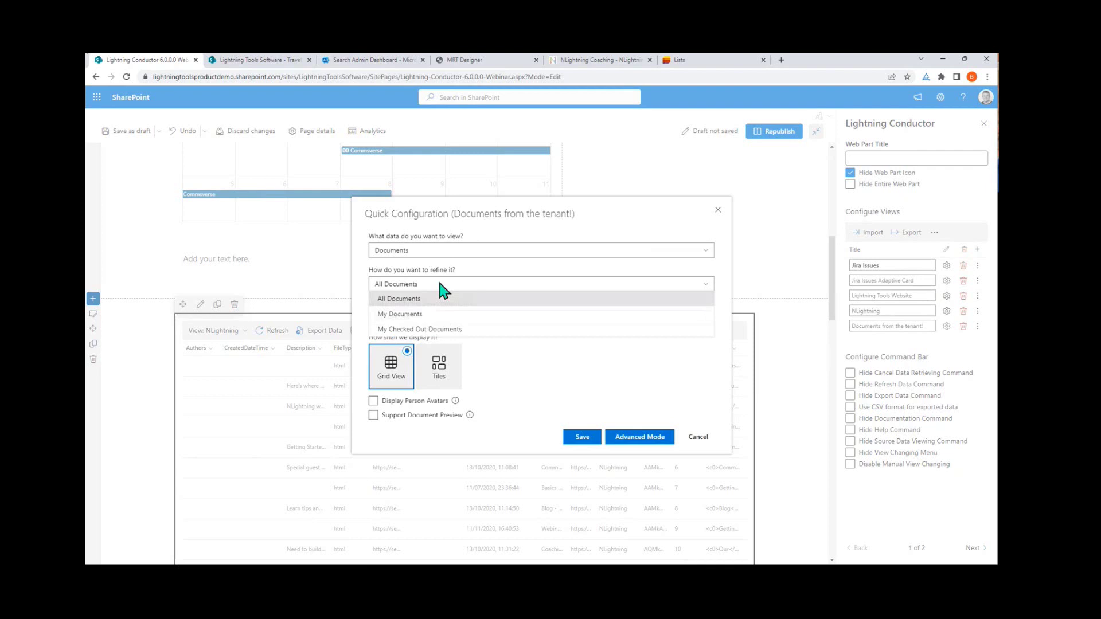
pyautogui.press('Escape')
pyautogui.click(431, 321)
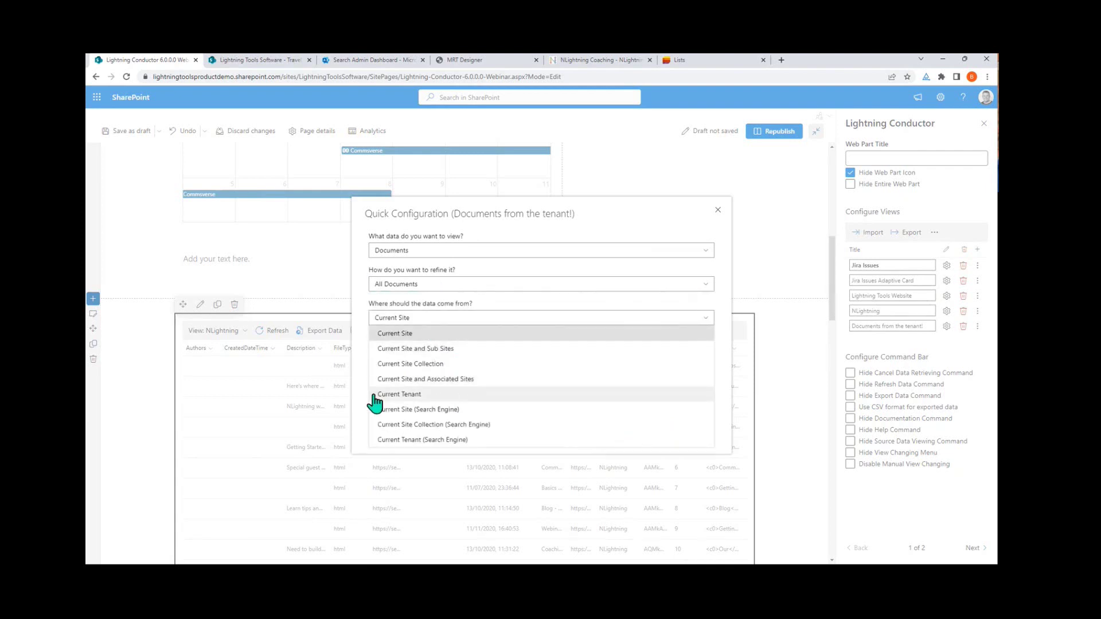
pyautogui.click(419, 395)
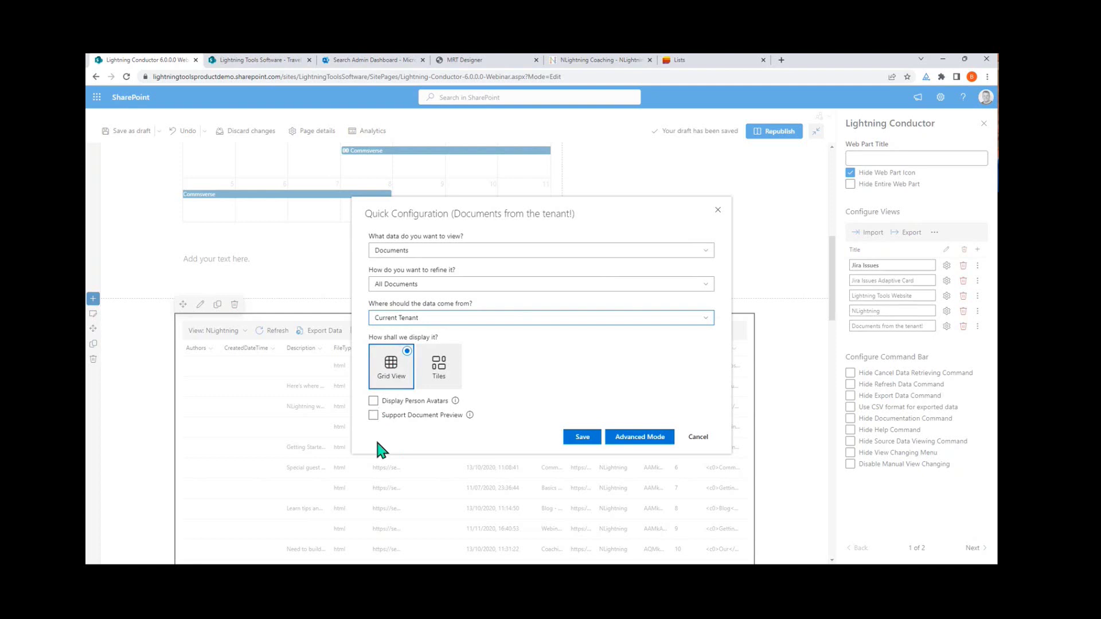
pyautogui.click(373, 400)
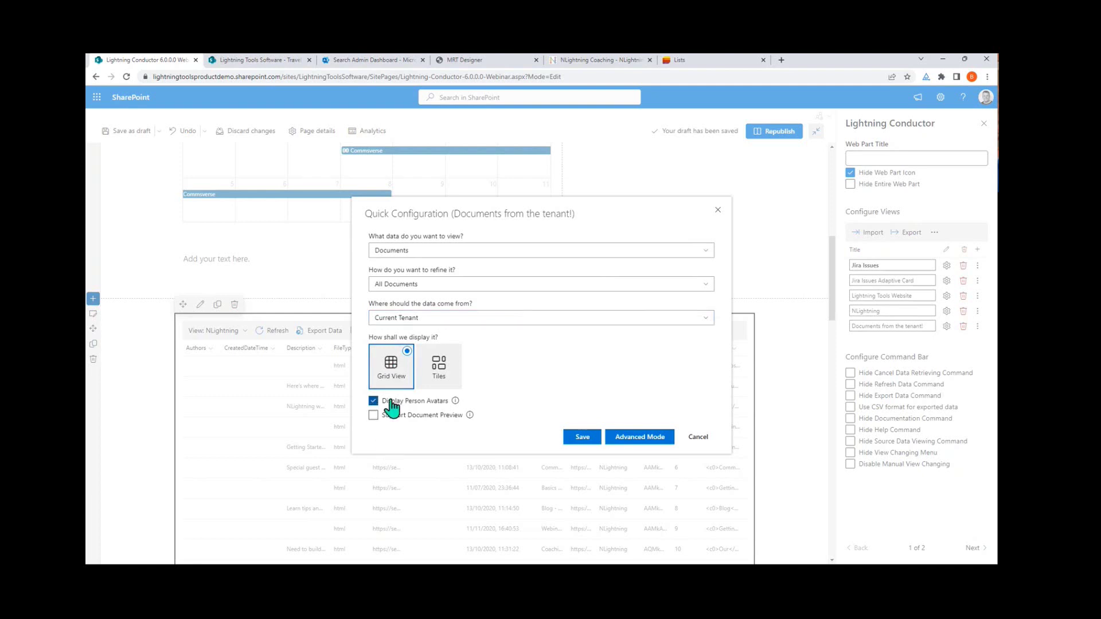
pyautogui.click(595, 438)
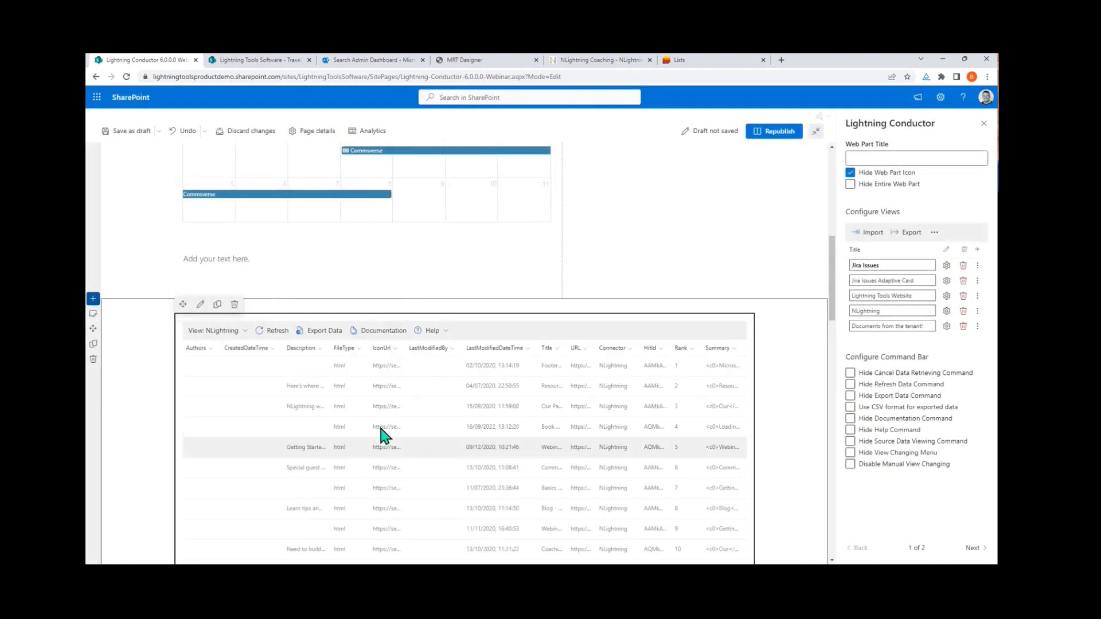
# Step: Display the "Documents from the tenant!" view and examine the documents on its first and second pages
pyautogui.click(241, 331)
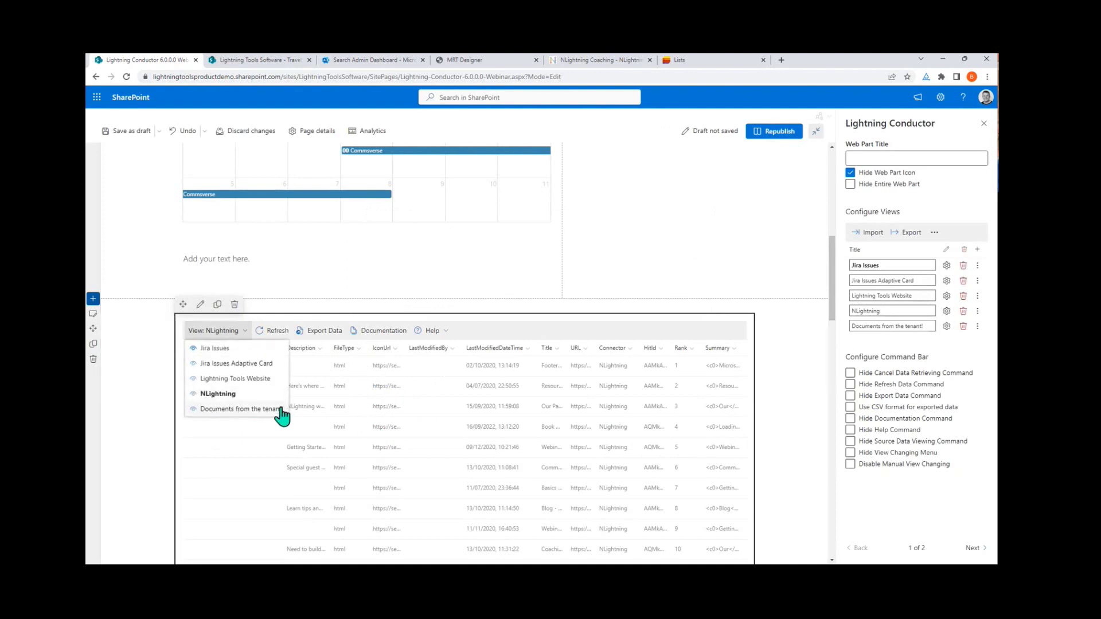
pyautogui.click(240, 409)
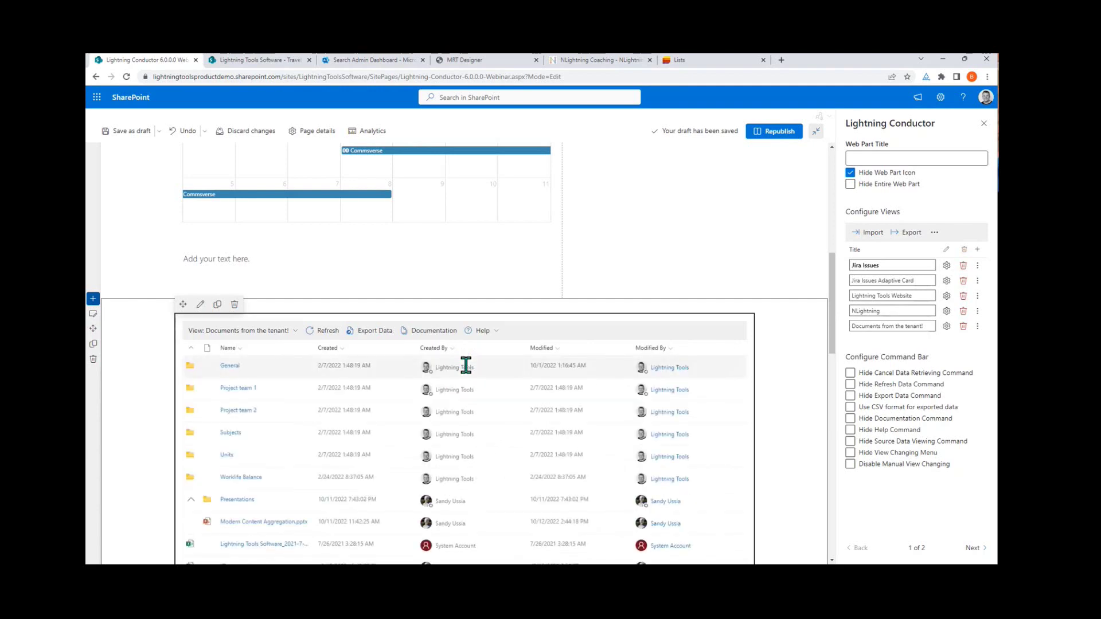
pyautogui.scroll(-10, 446, 370)
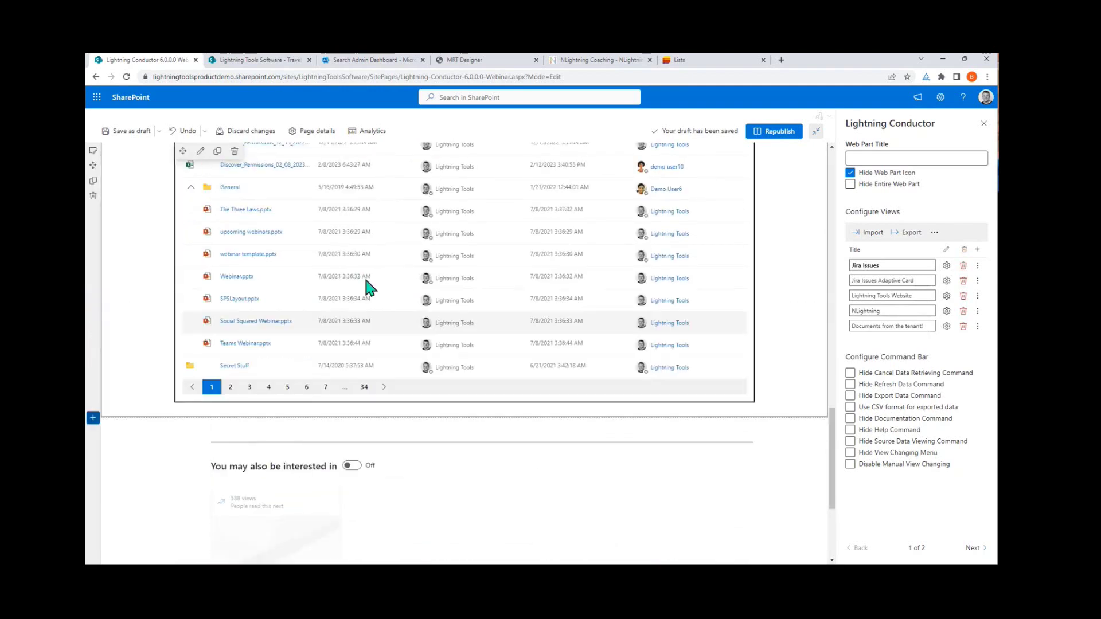
pyautogui.scroll(5, 294, 480)
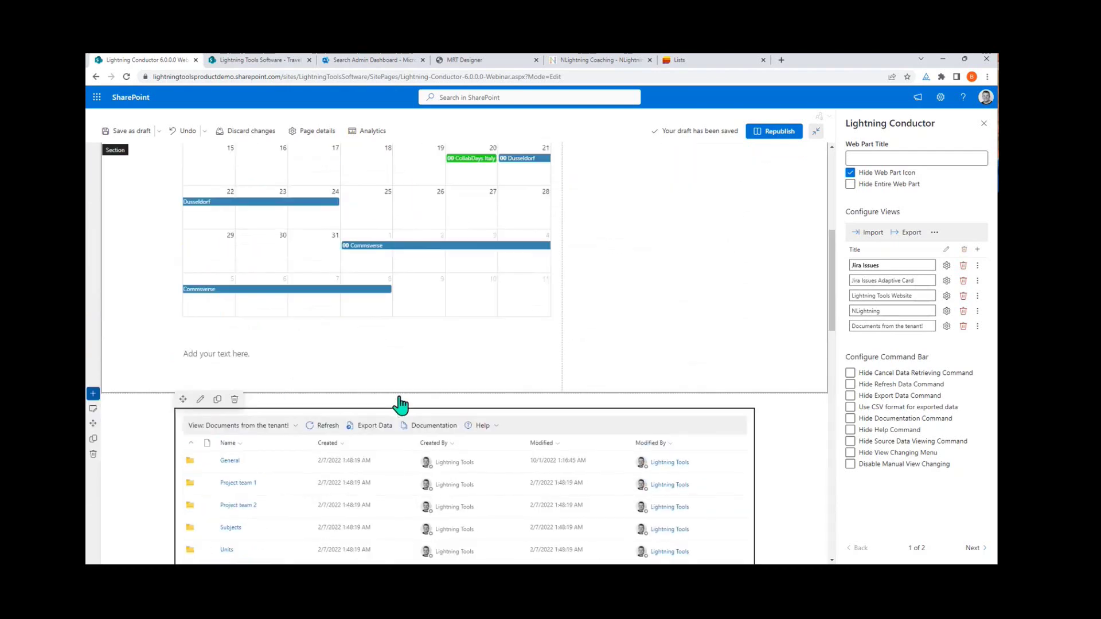
pyautogui.scroll(-10, 404, 424)
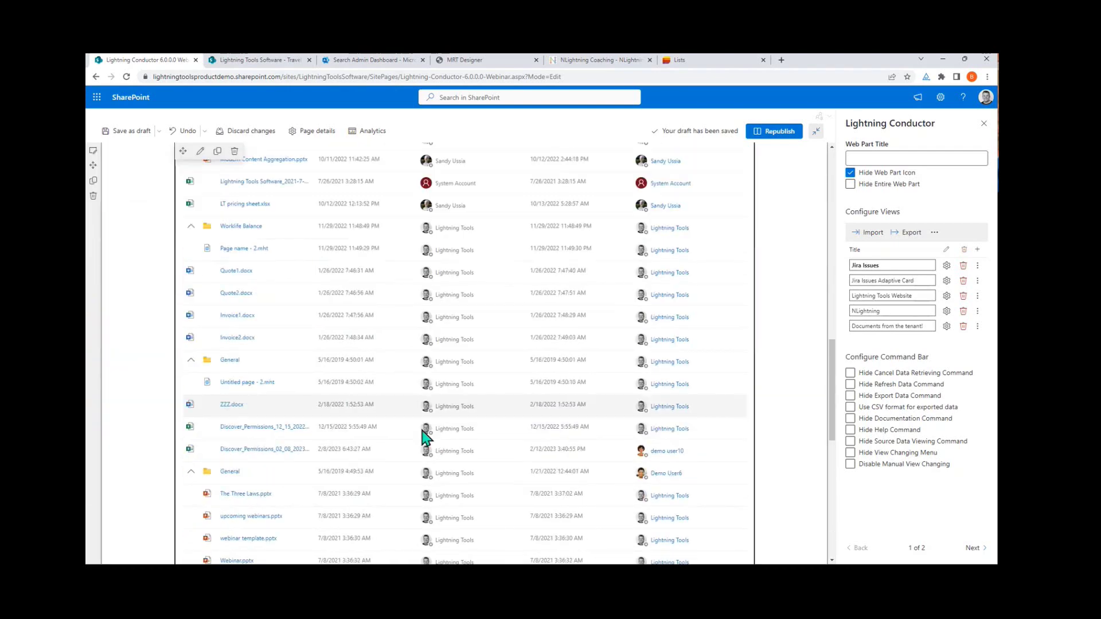
pyautogui.click(230, 322)
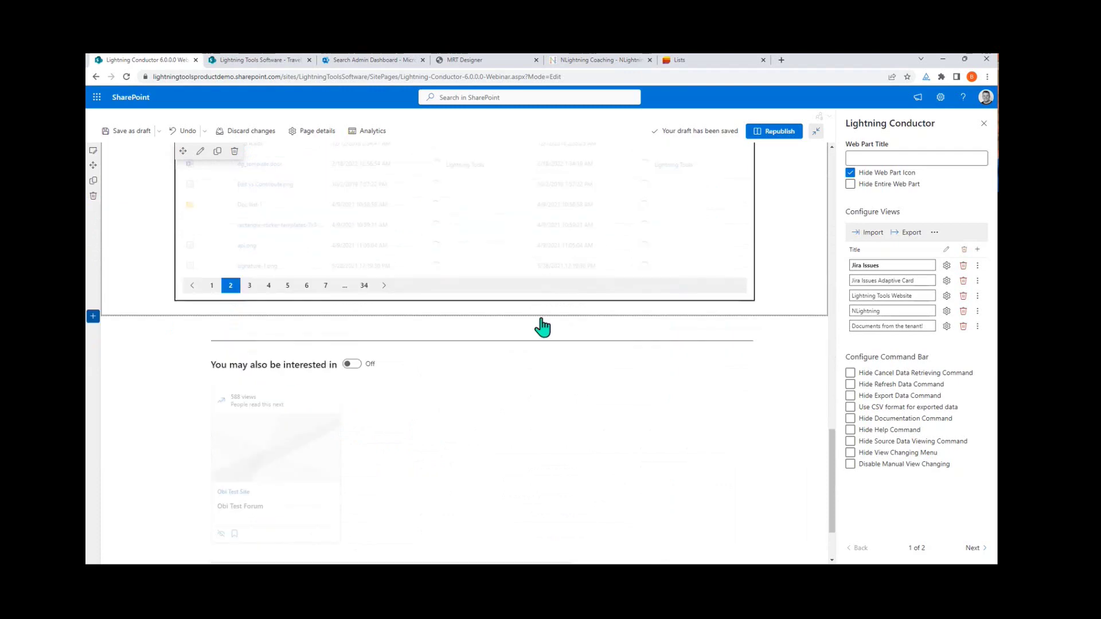
pyautogui.scroll(2, 467, 322)
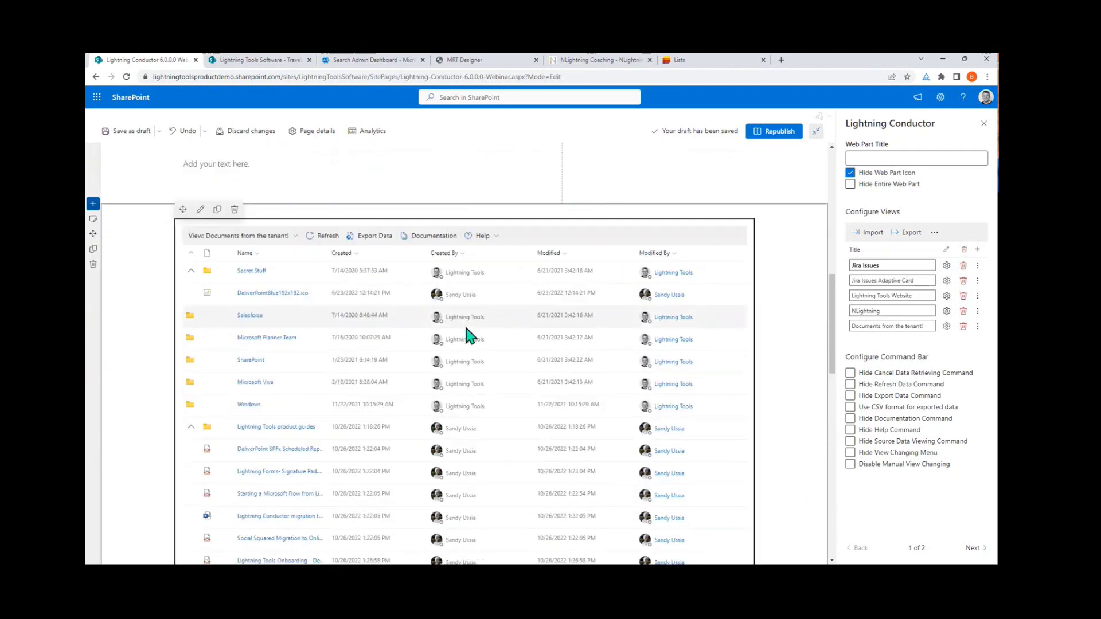
# Step: Switch the web part to the NLightning view and back to the "Documents from the tenant!" view to compare them
pyautogui.scroll(3, 465, 335)
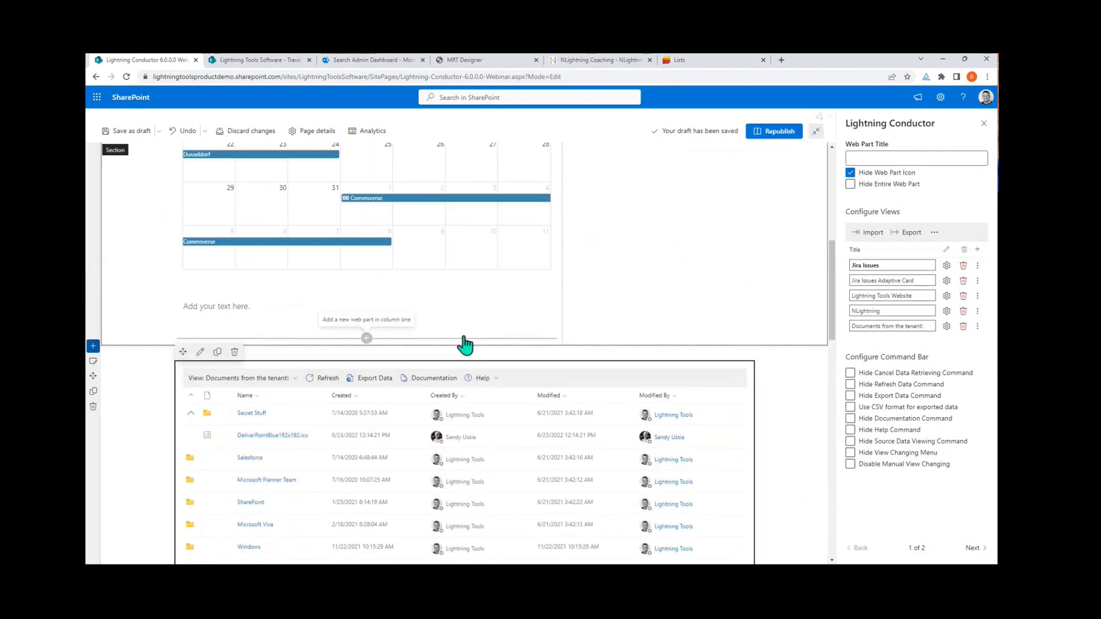
pyautogui.scroll(-3, 462, 343)
pyautogui.click(268, 245)
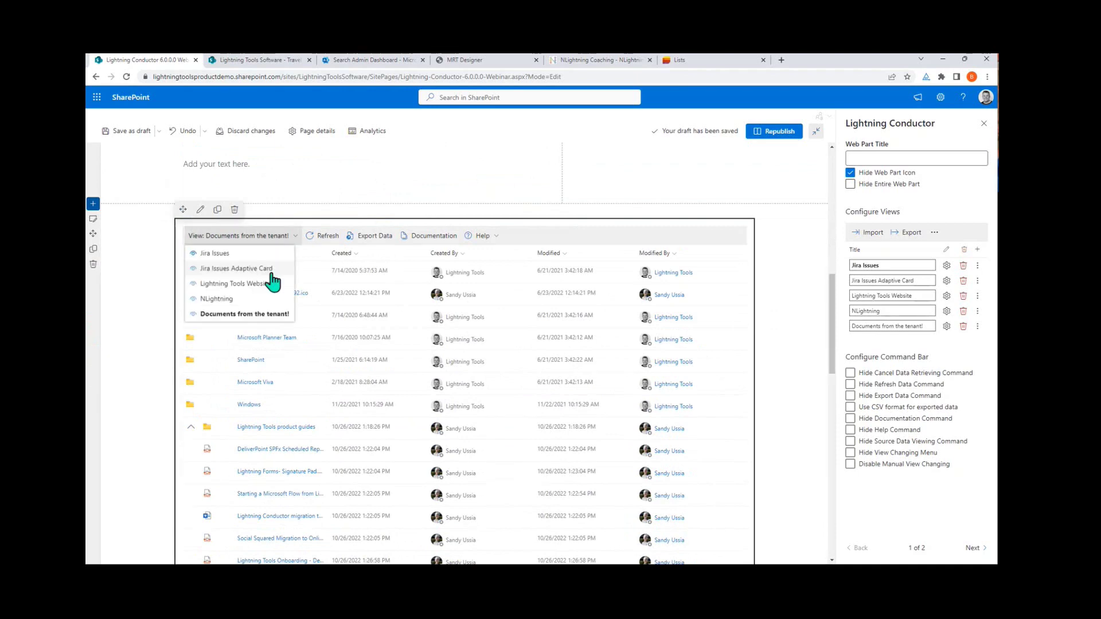
pyautogui.click(242, 299)
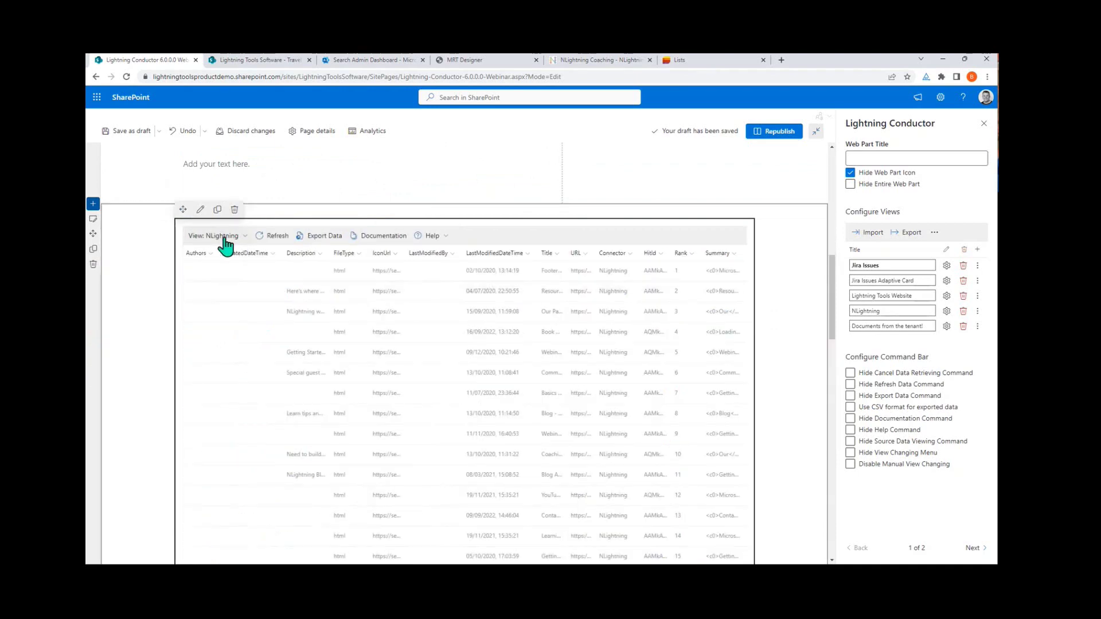
pyautogui.click(235, 237)
pyautogui.click(249, 313)
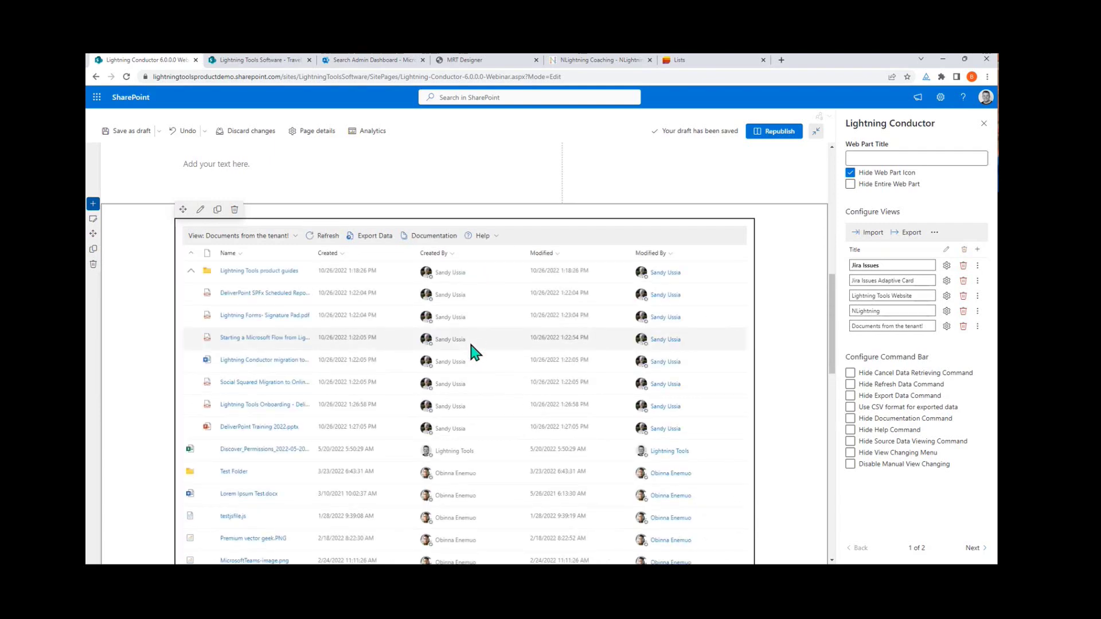
# Step: Convert the "Documents from the tenant!" view's configuration from the Object Model engine to the Search engine, accepting the conversion notice
pyautogui.click(946, 326)
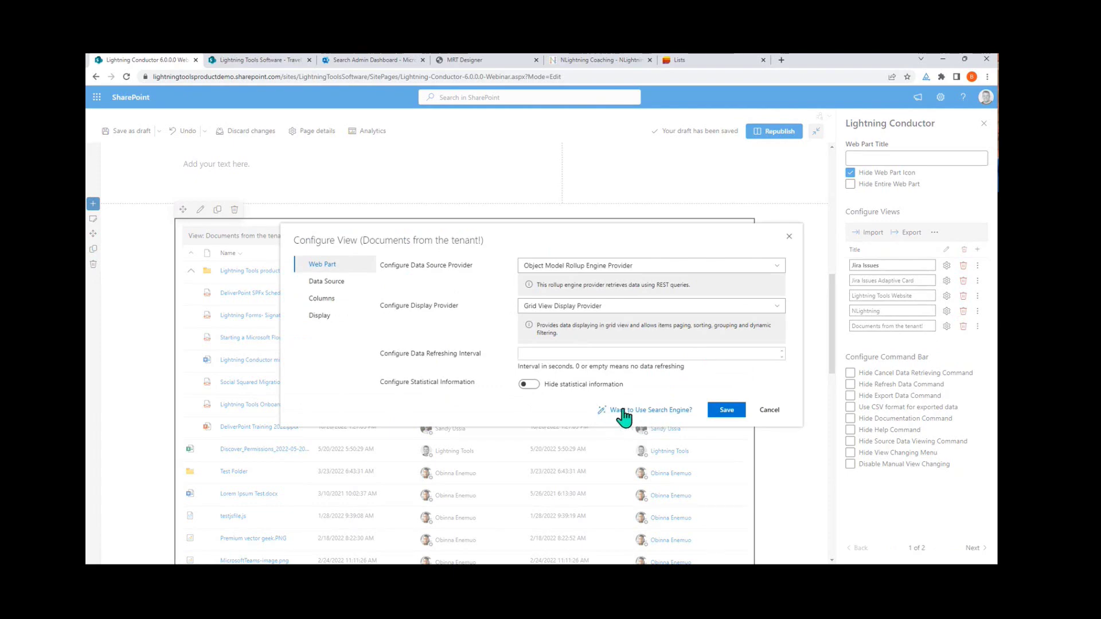
pyautogui.click(583, 265)
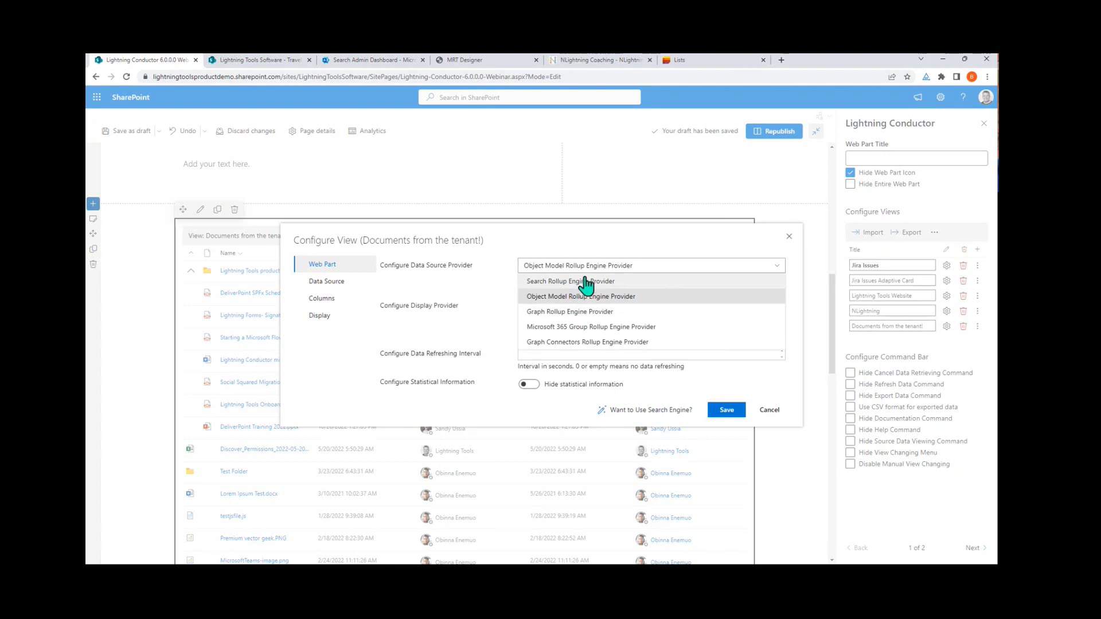
pyautogui.click(610, 269)
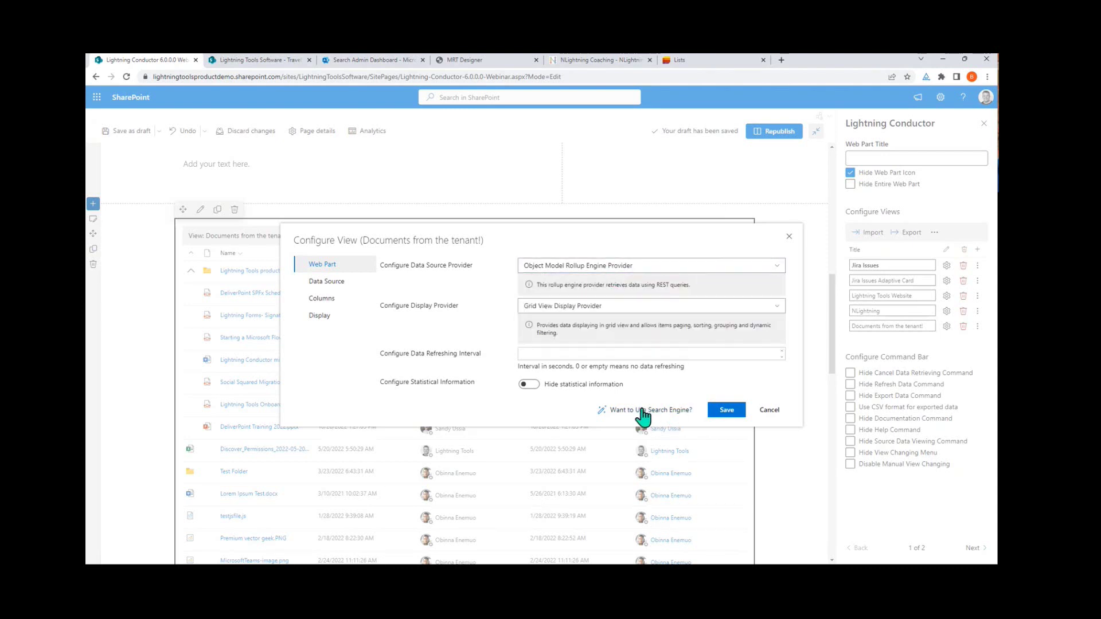
pyautogui.click(641, 410)
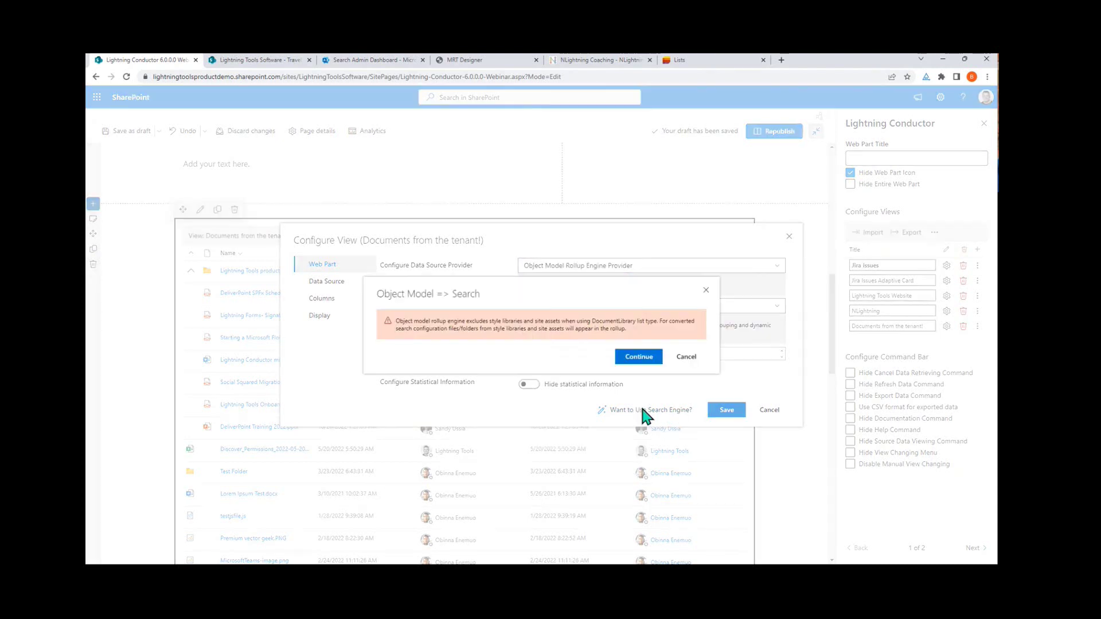
pyautogui.click(632, 359)
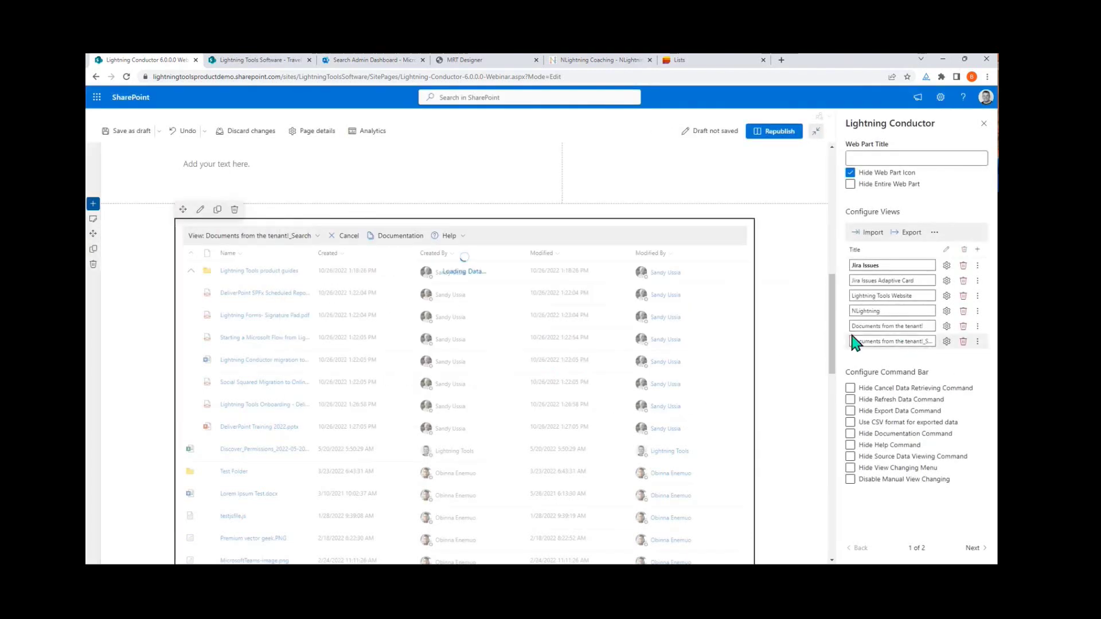
# Step: Check the converted view's title, and compare loading of the original "Documents from the tenant!" view with "Documents from the tenant!_Search"
pyautogui.moveTo(889, 339)
pyautogui.mouseDown()
pyautogui.moveTo(890, 349)
pyautogui.moveTo(992, 342)
pyautogui.moveTo(877, 340)
pyautogui.mouseUp()
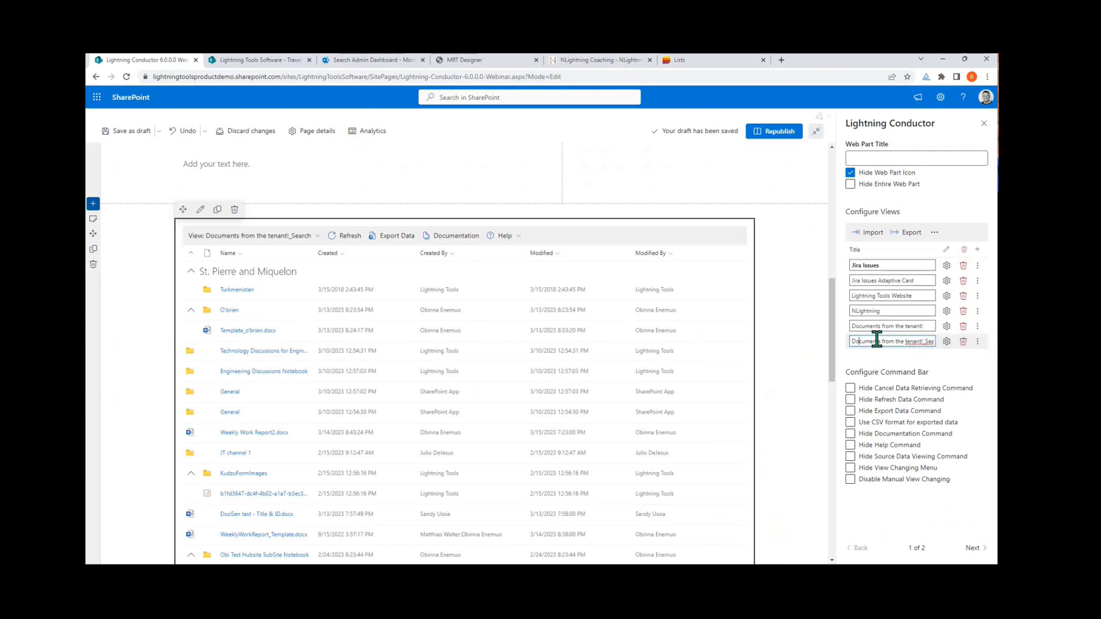
pyautogui.press('Tab')
pyautogui.press('Tab')
pyautogui.press('Tab')
pyautogui.click(276, 241)
pyautogui.click(253, 313)
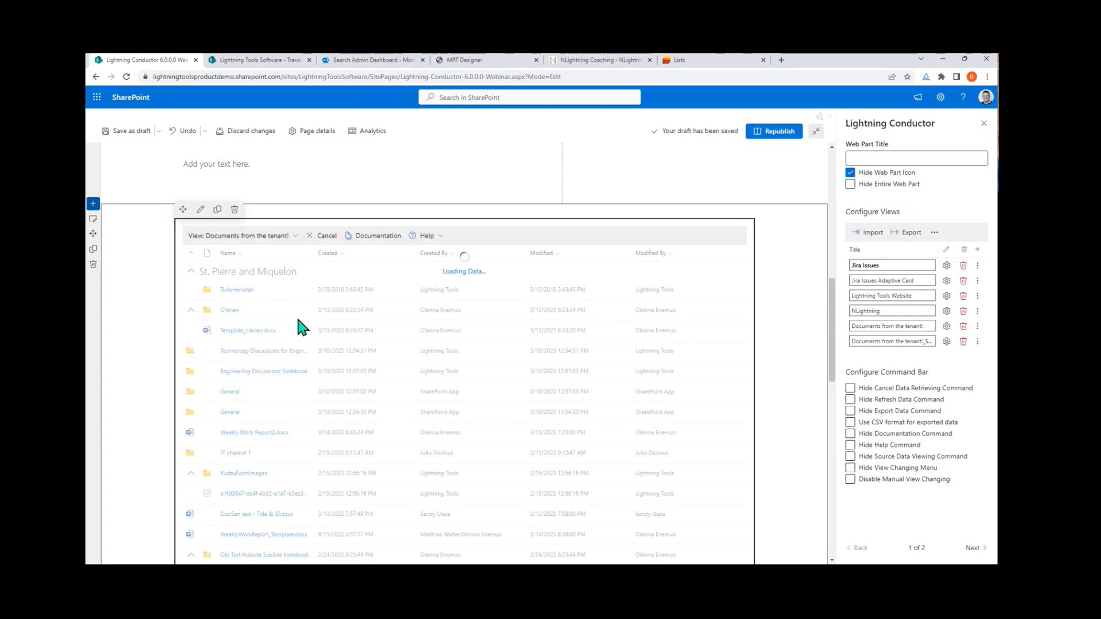
pyautogui.click(286, 237)
pyautogui.click(247, 330)
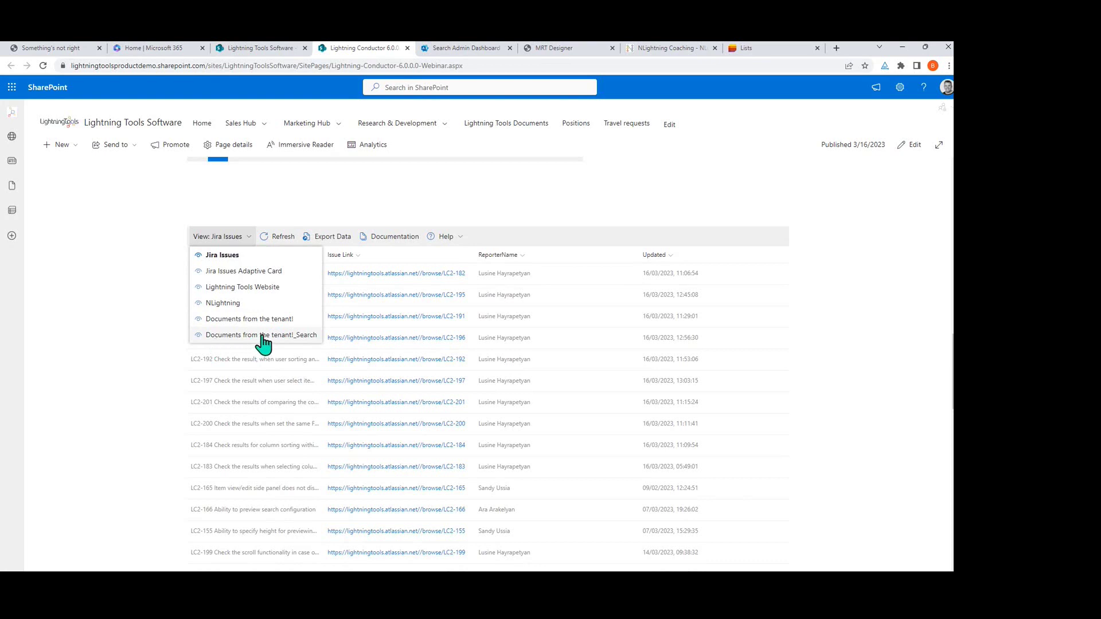
# Step: Display the "Documents from the tenant!_Search" view on the published page and look through its first page of documents
pyautogui.click(255, 336)
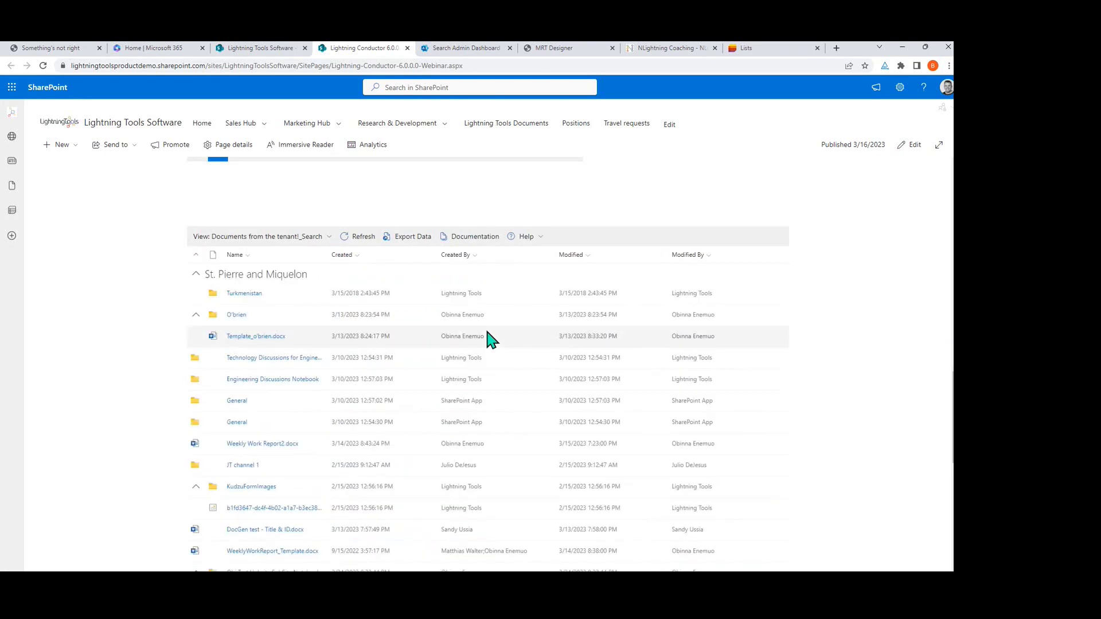
pyautogui.scroll(-12, 556, 421)
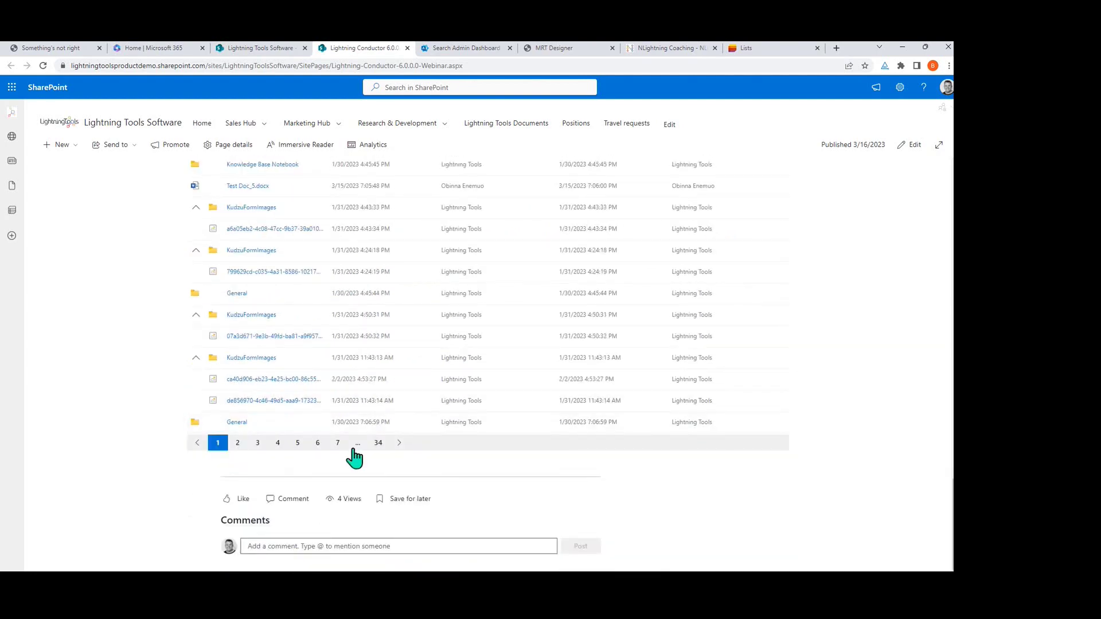
pyautogui.scroll(5, 419, 339)
pyautogui.scroll(10, 418, 329)
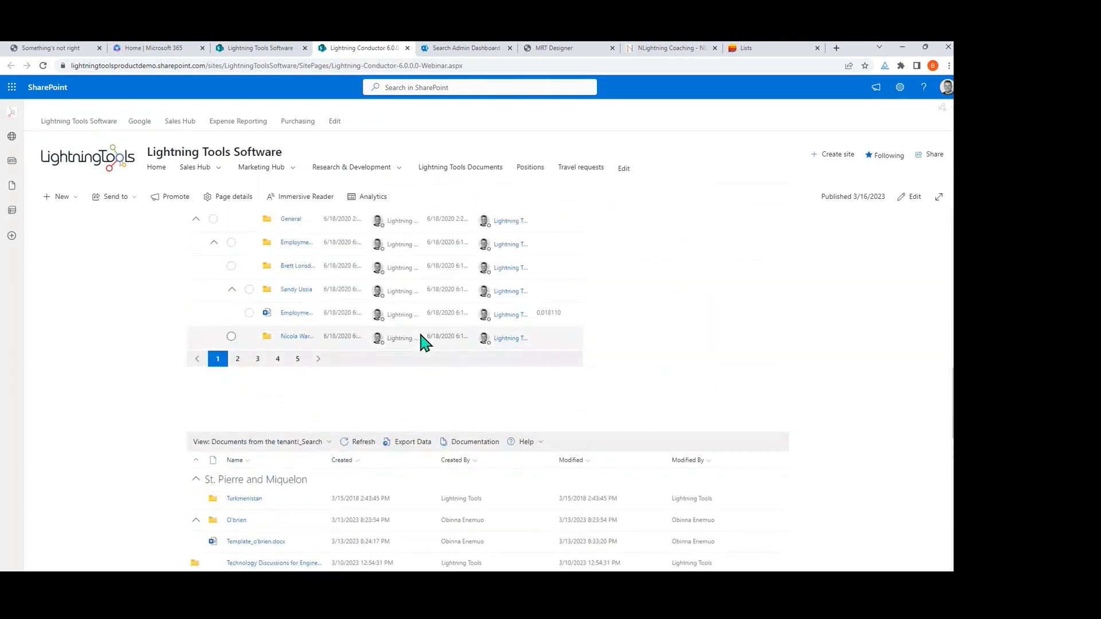
pyautogui.hotkey('alt', 'Tab')
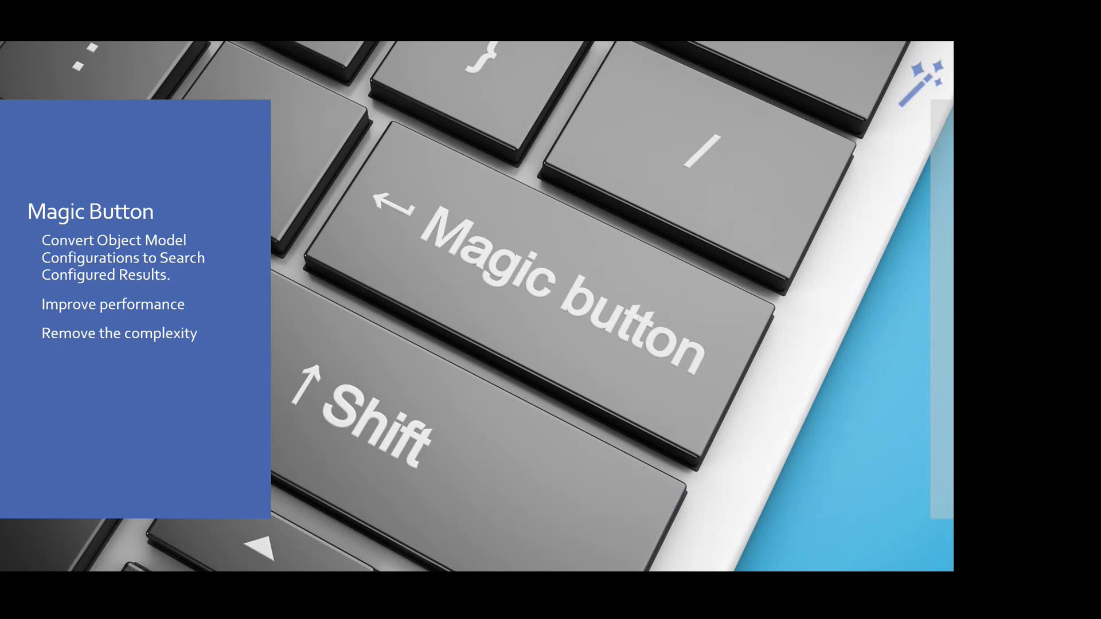
pyautogui.click(183, 329)
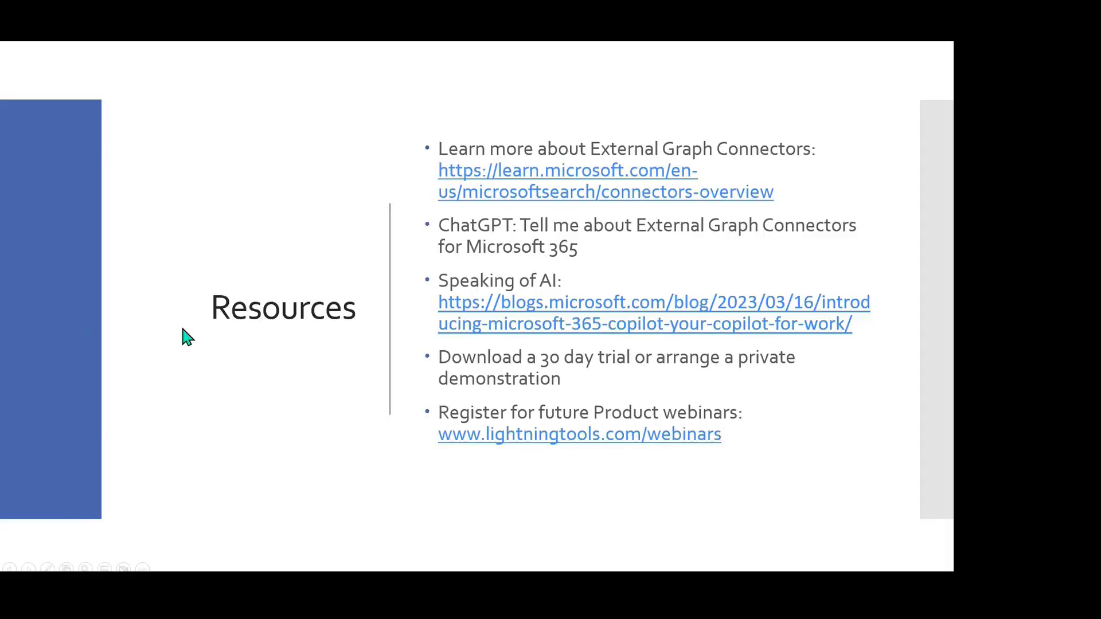